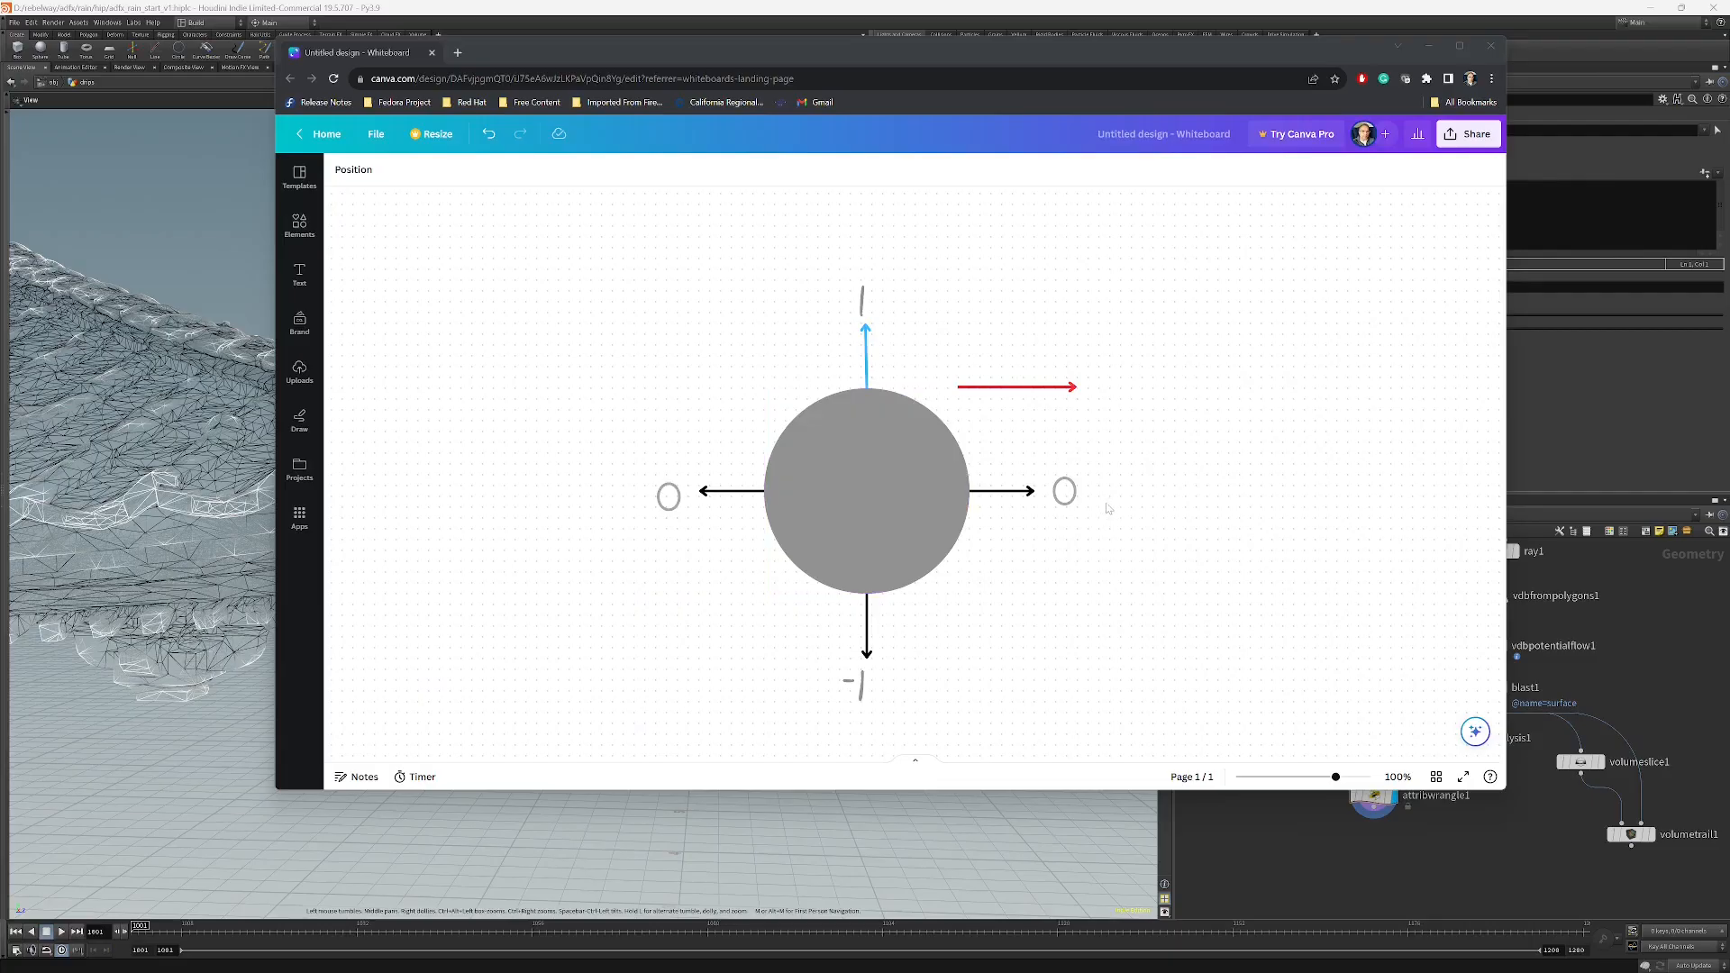
Rotate the red arrow in the whiteboard diagram to point diagonally up-right and move it to the upper right.
left_click(1076, 387)
left_click_drag(1076, 388, 959, 318)
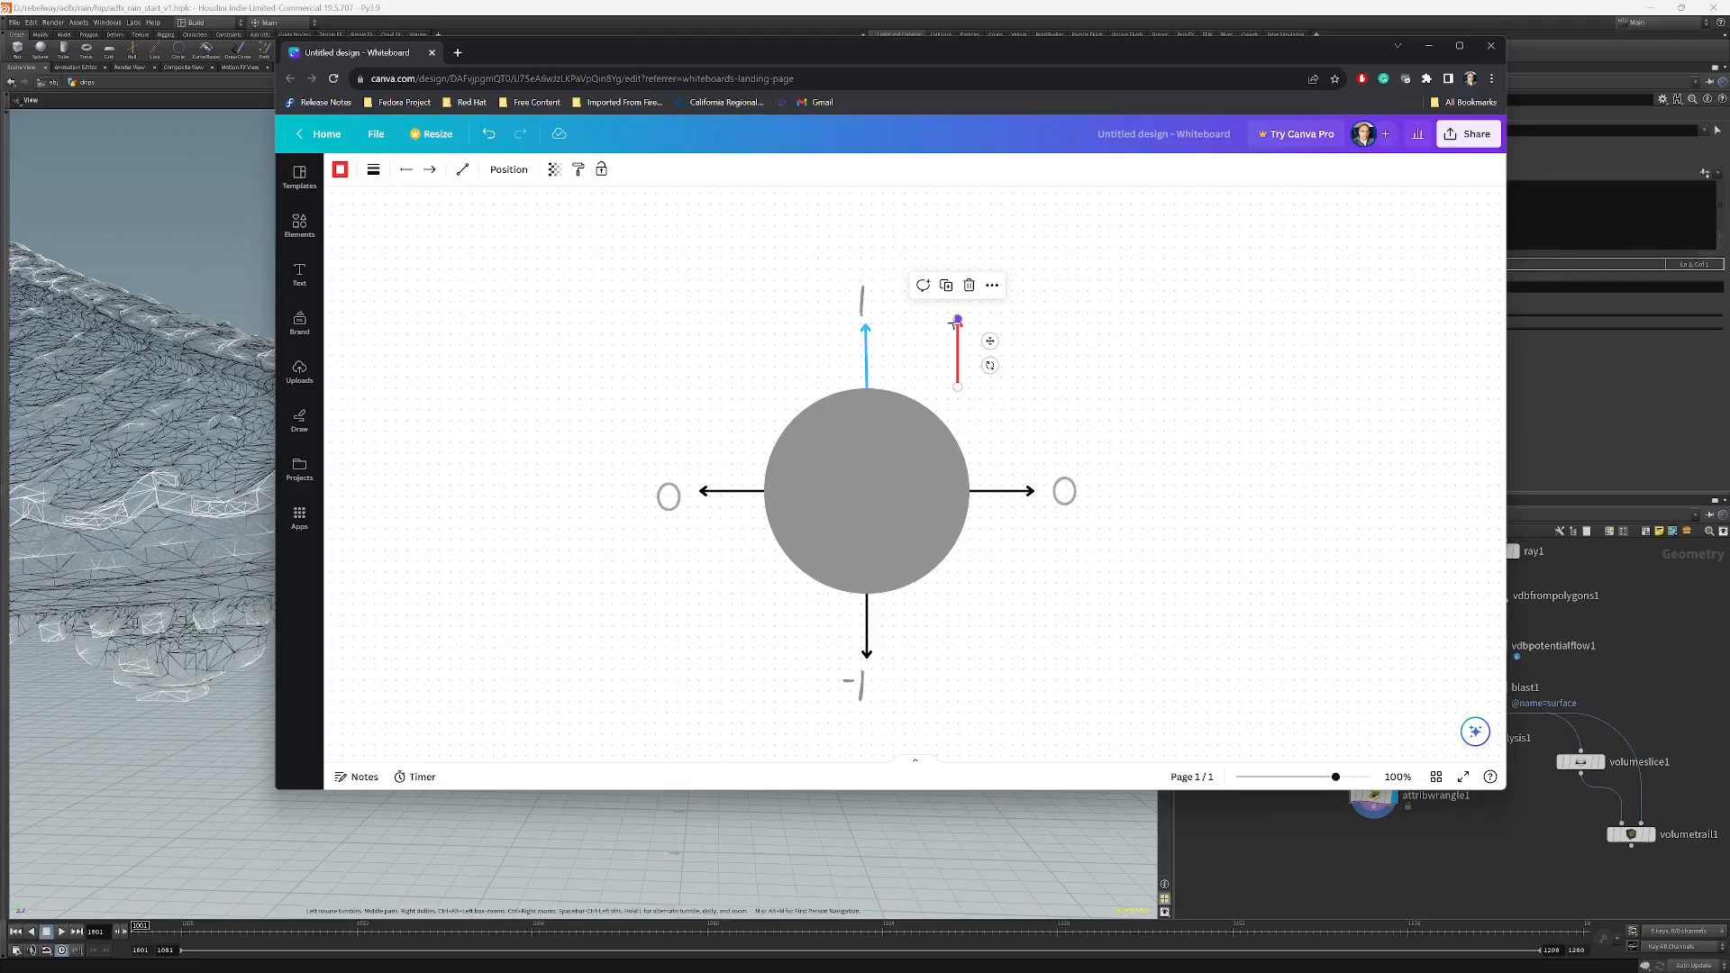
left_click_drag(957, 320, 953, 423)
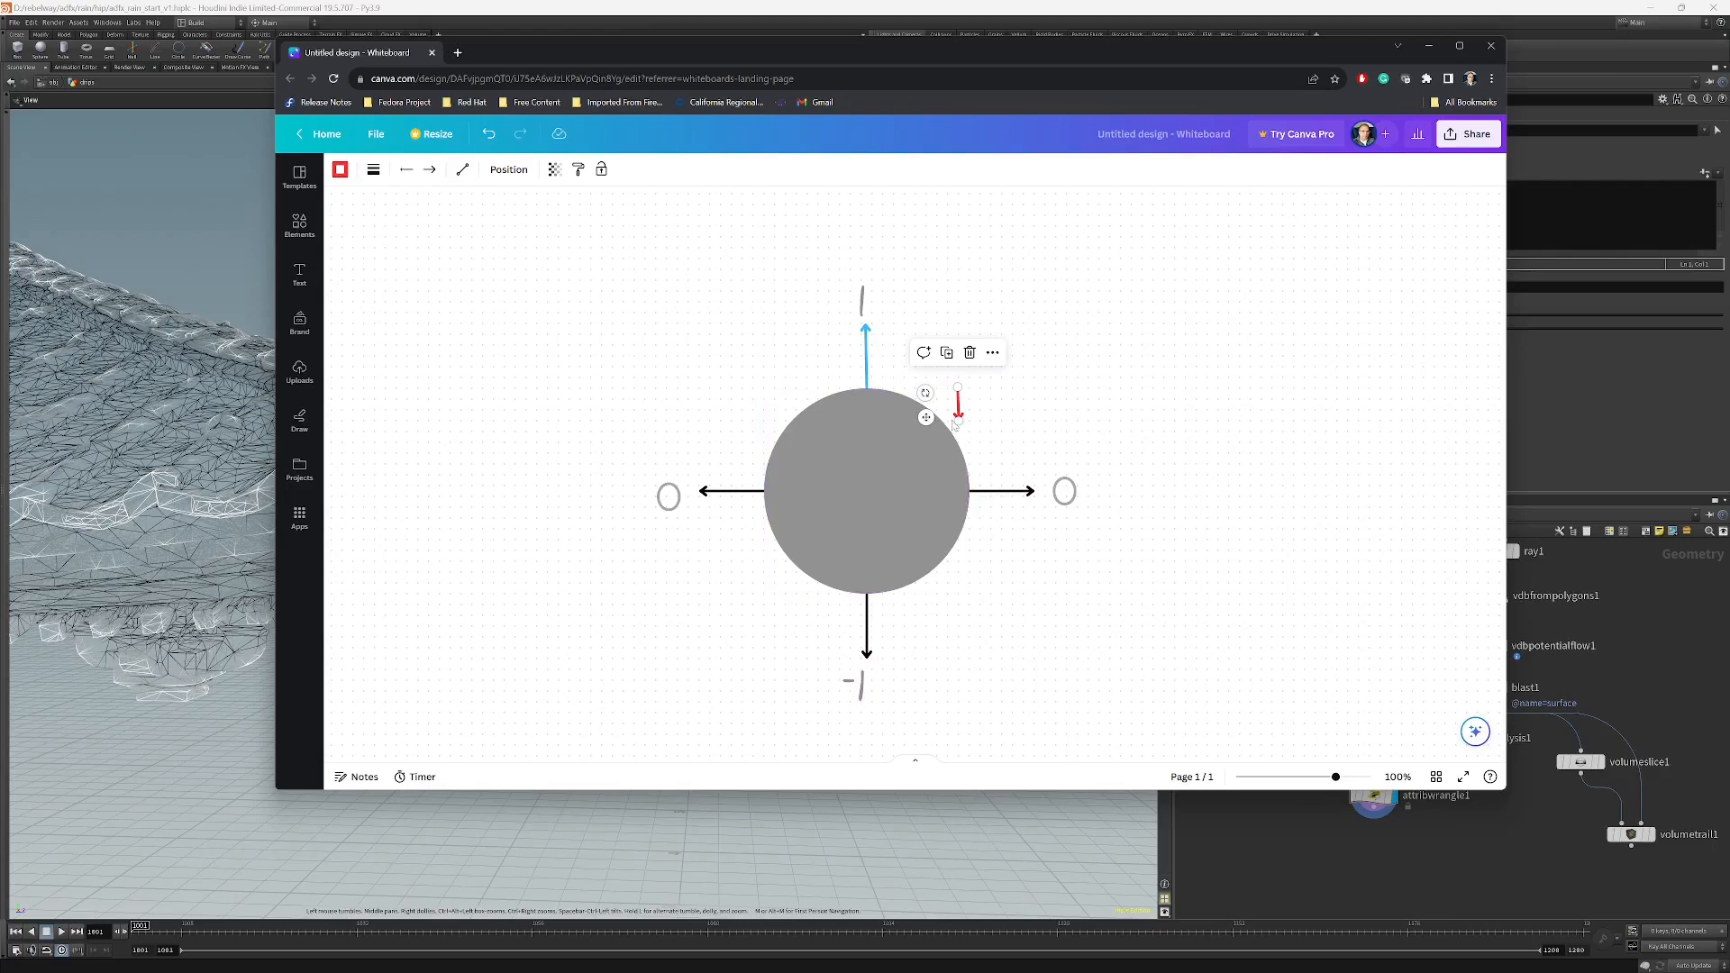
left_click_drag(957, 420, 1023, 322)
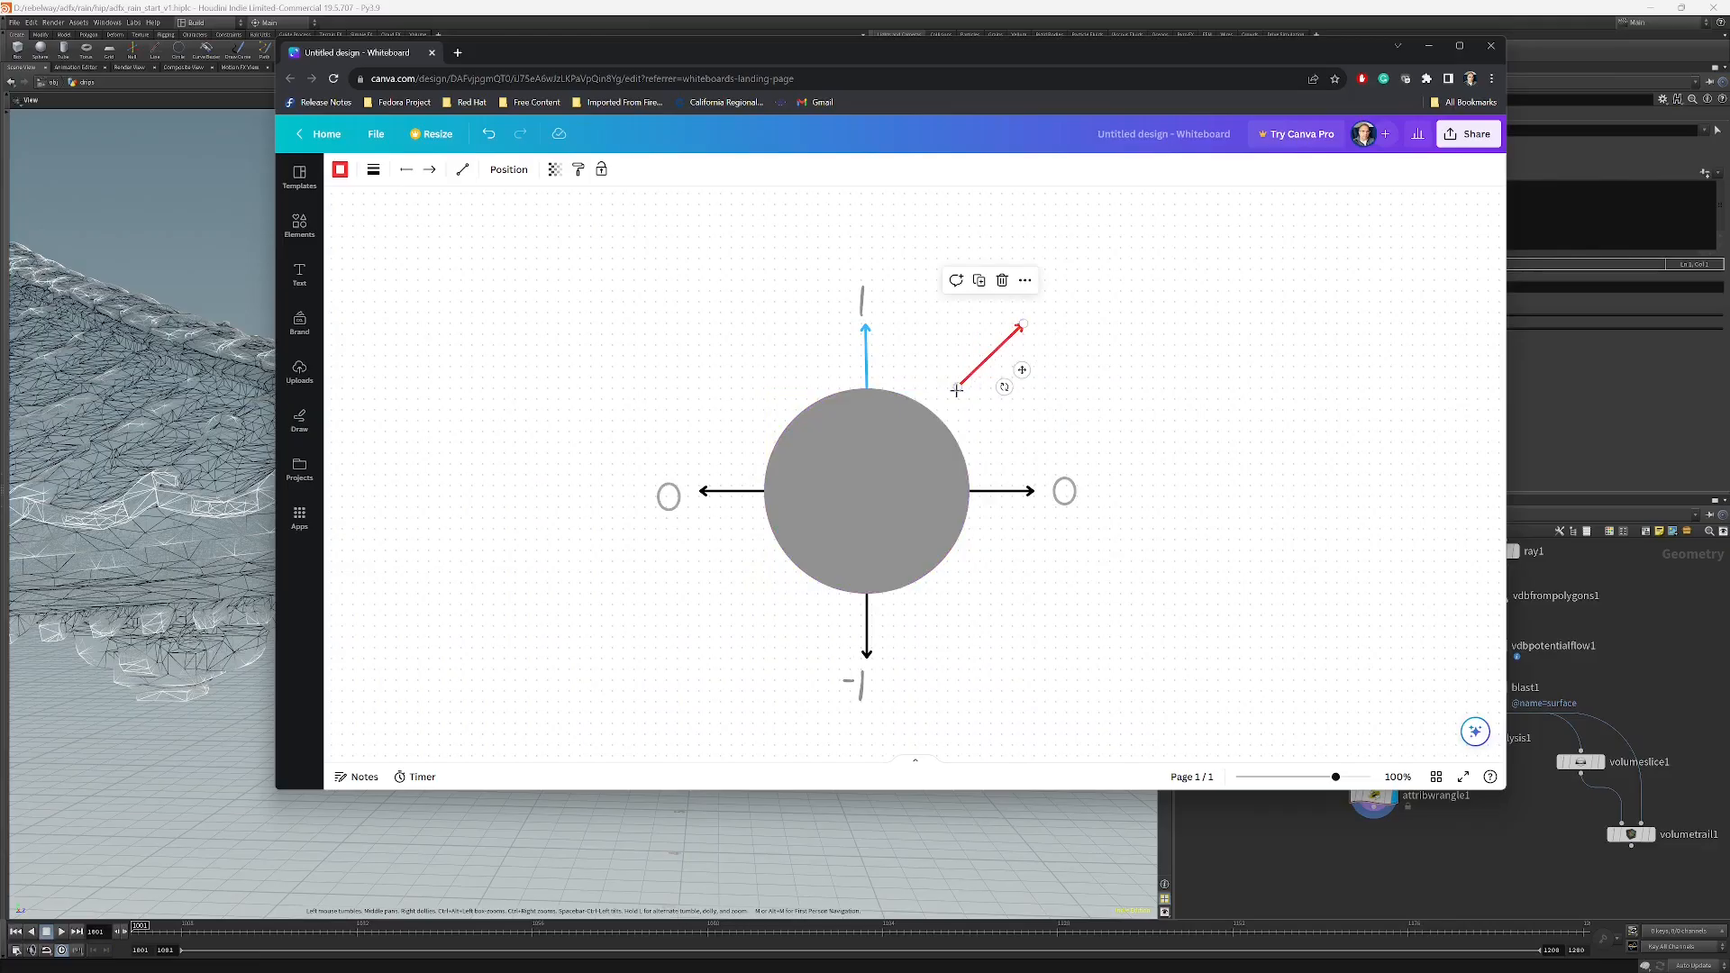
left_click_drag(1022, 369, 1218, 333)
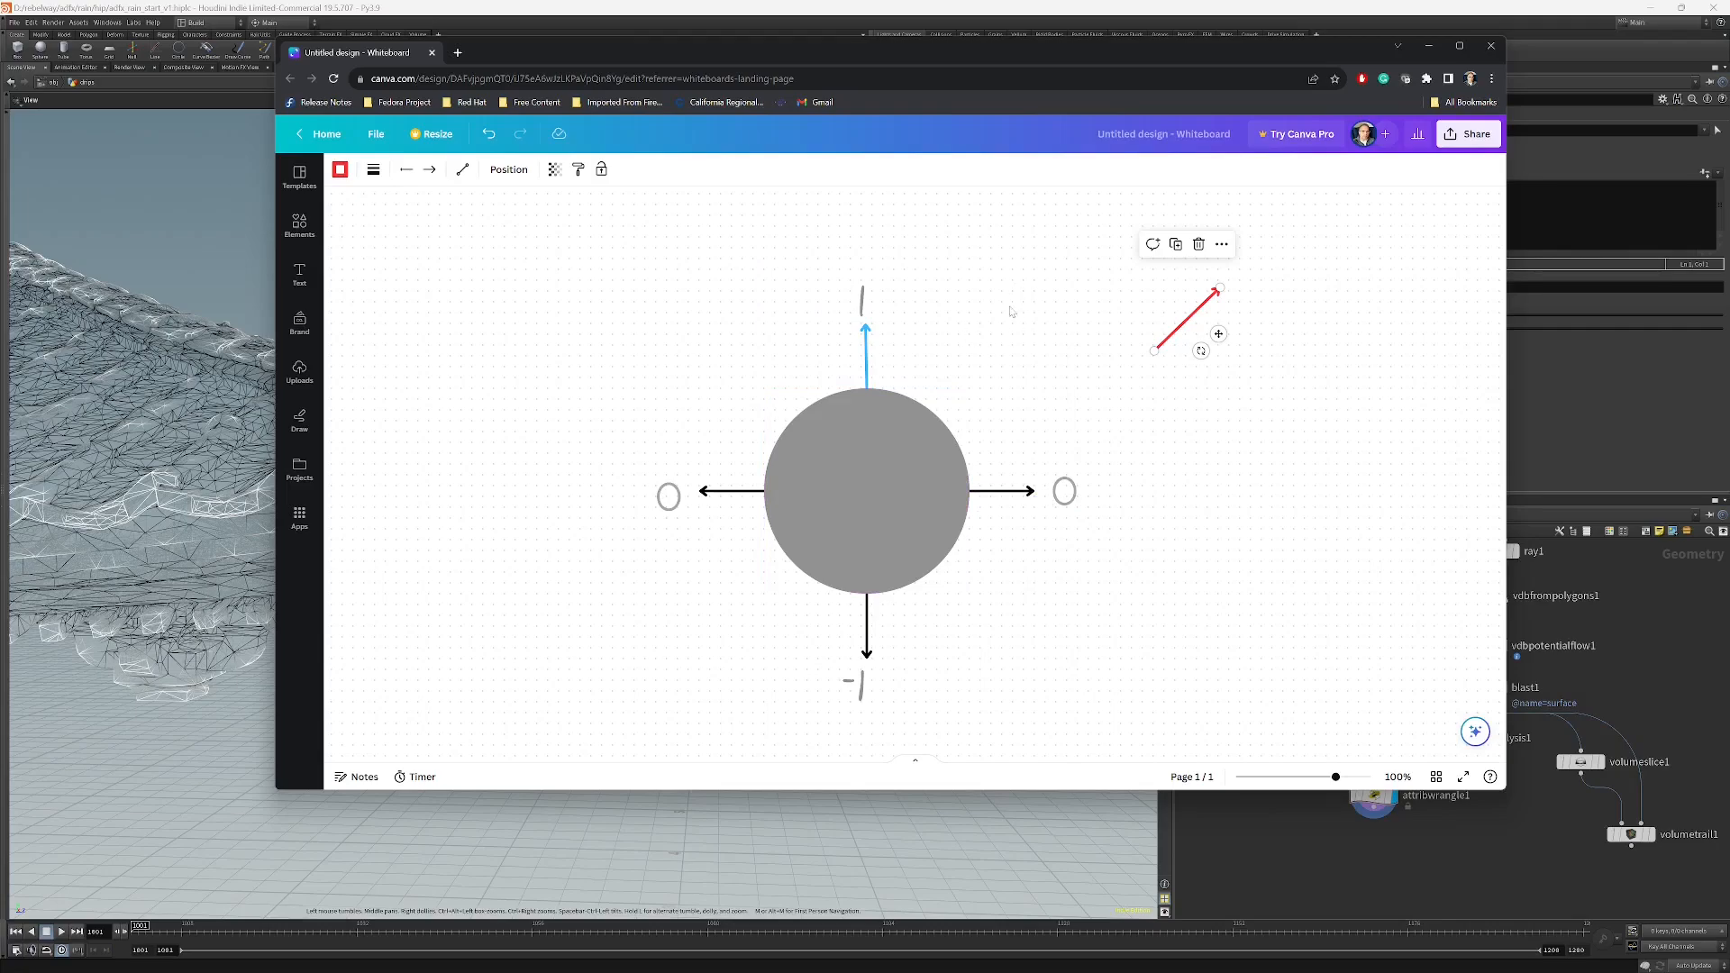
Switch to Houdini, add a new Attribute Wrangle node and wire attribwrangle1 into it.
left_click(1223, 6)
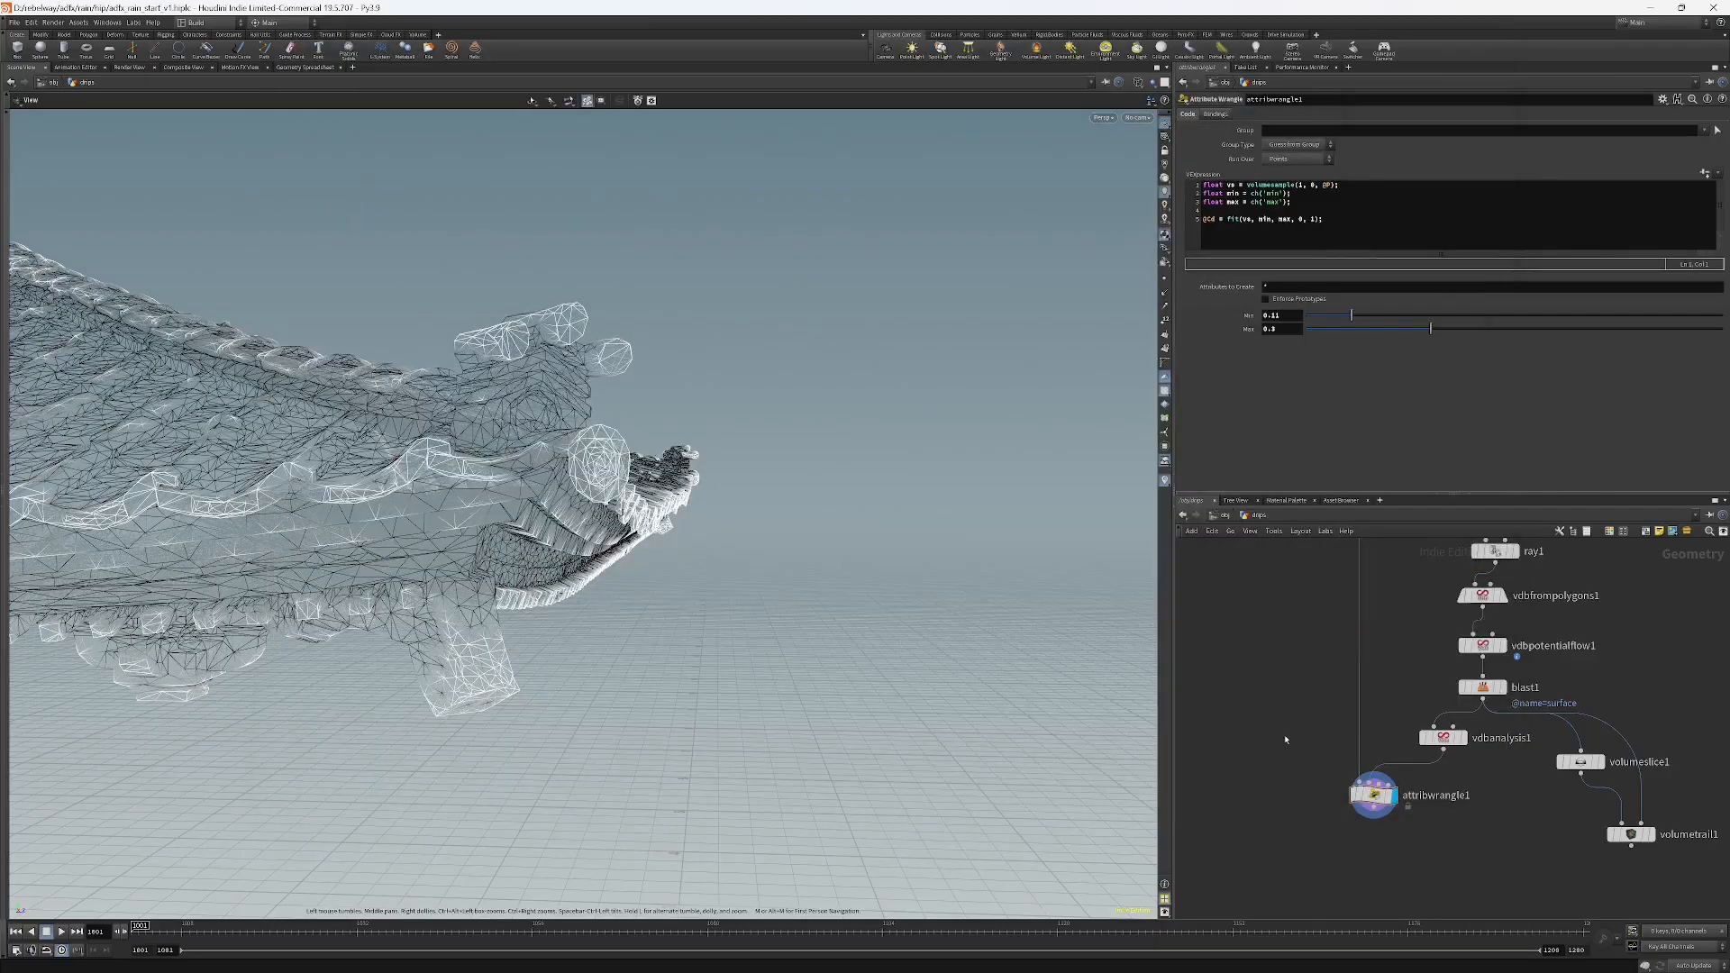
middle_click_drag(1301, 767, 1301, 732)
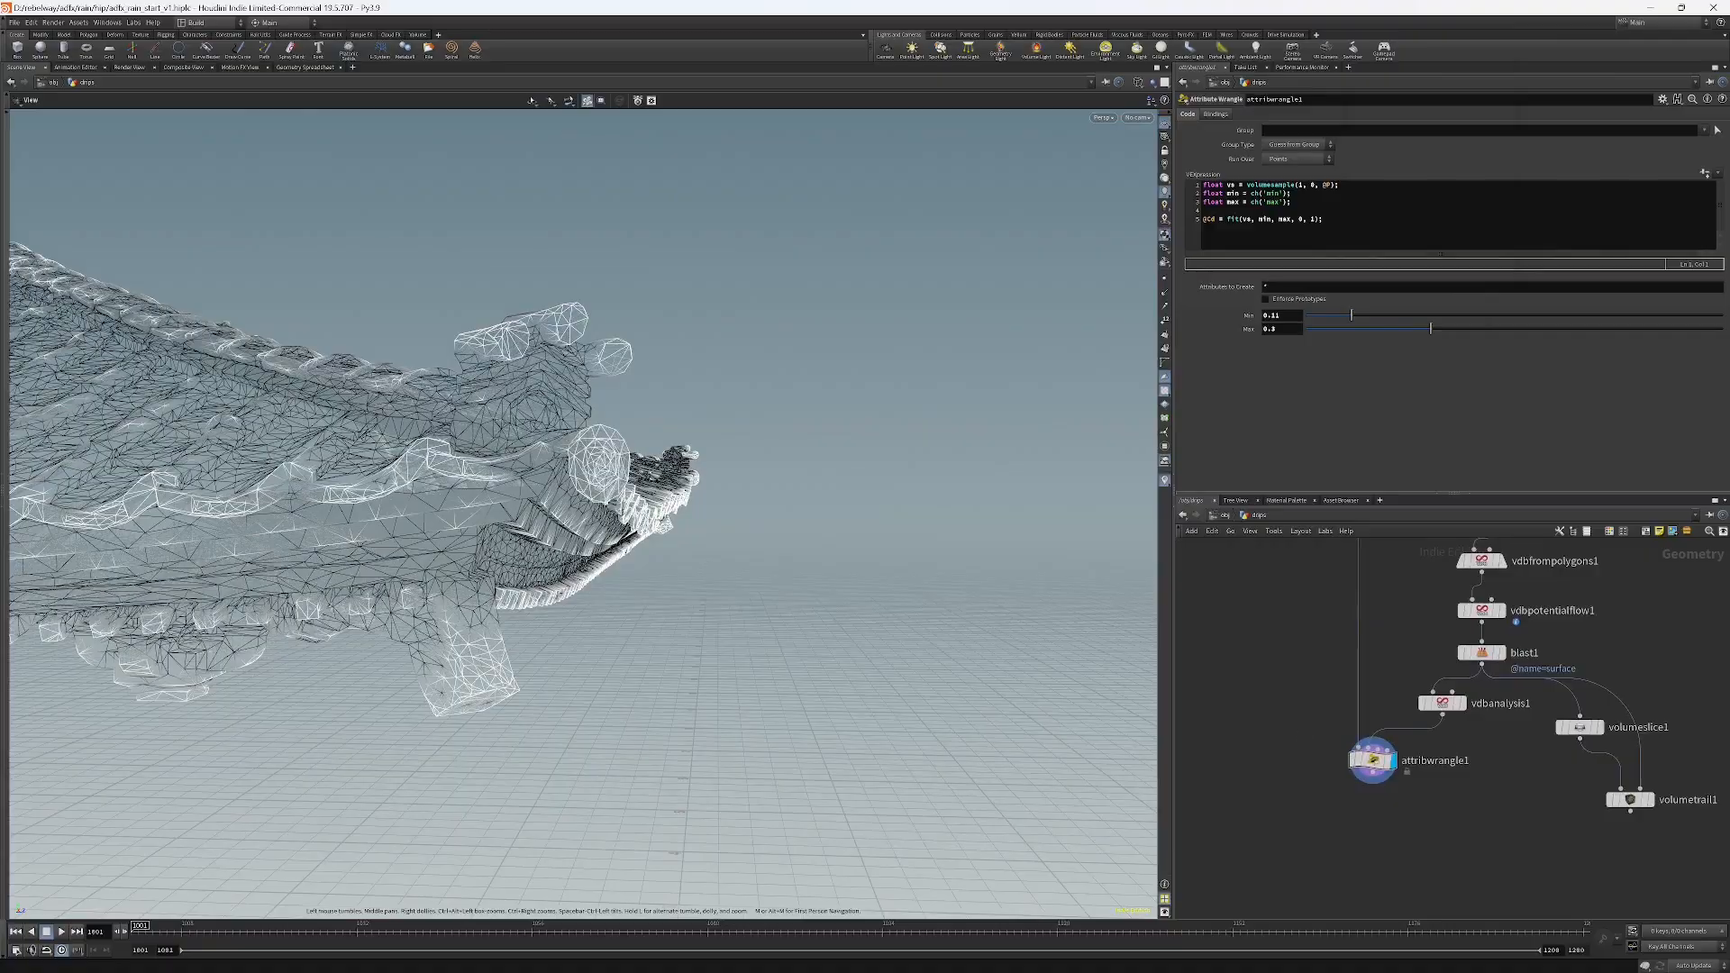
left_click_drag(760, 372, 650, 520)
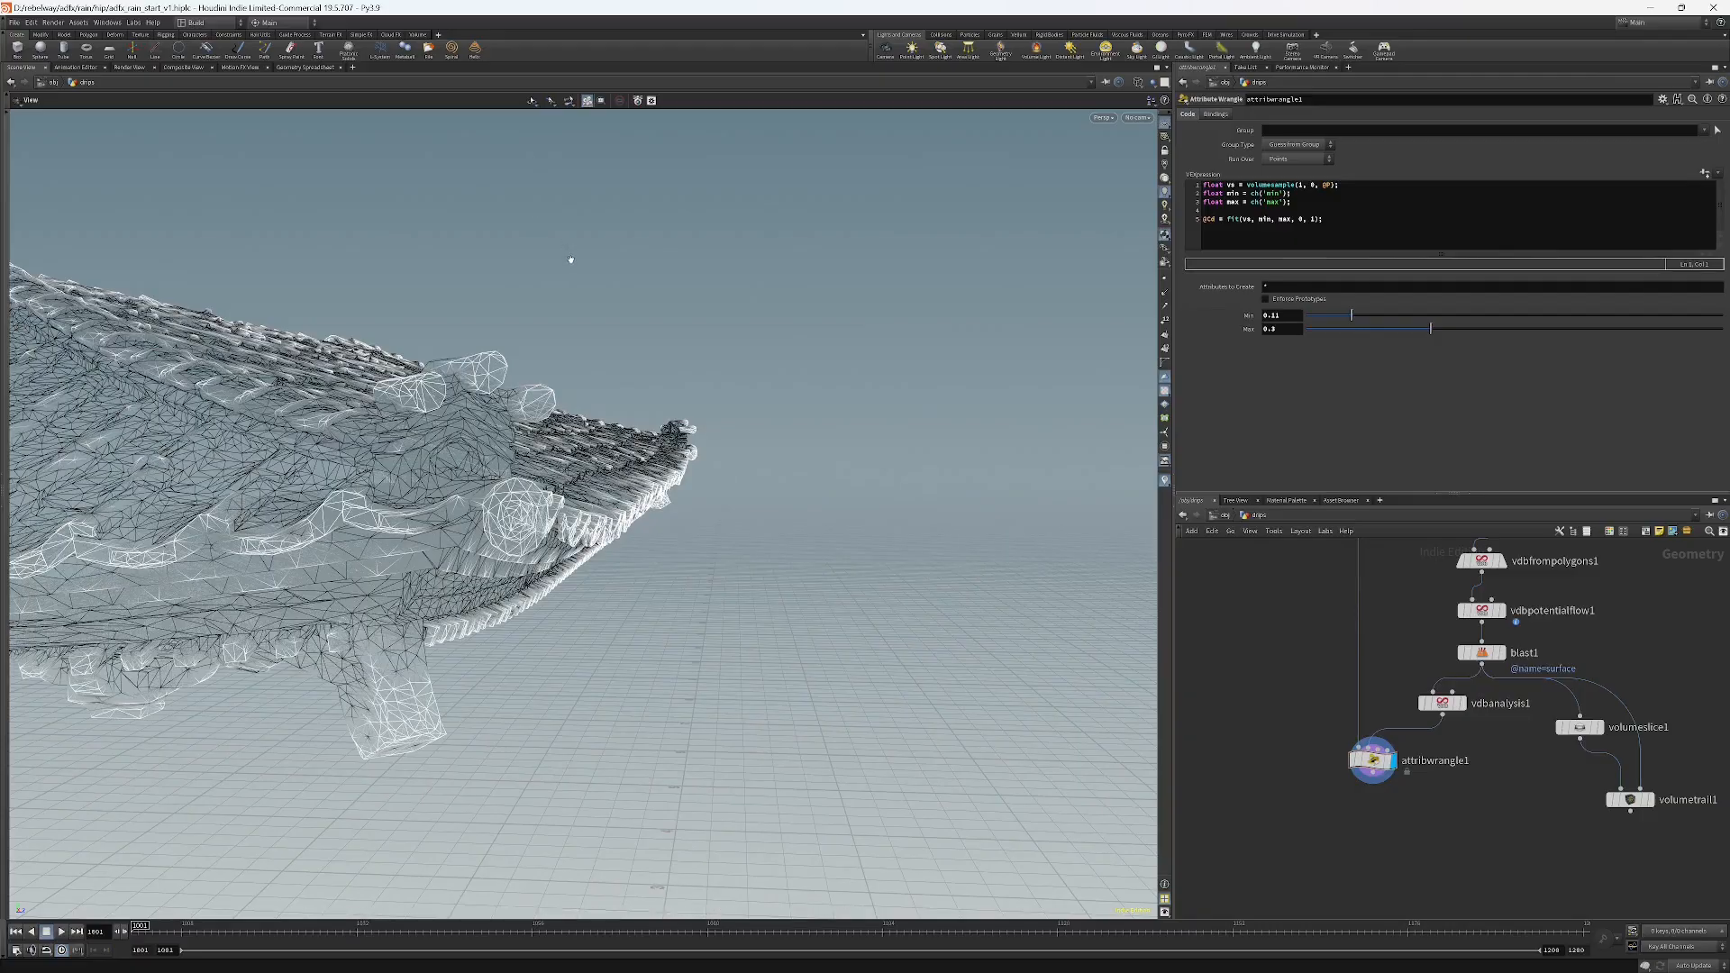
middle_click_drag(1487, 855, 1453, 761)
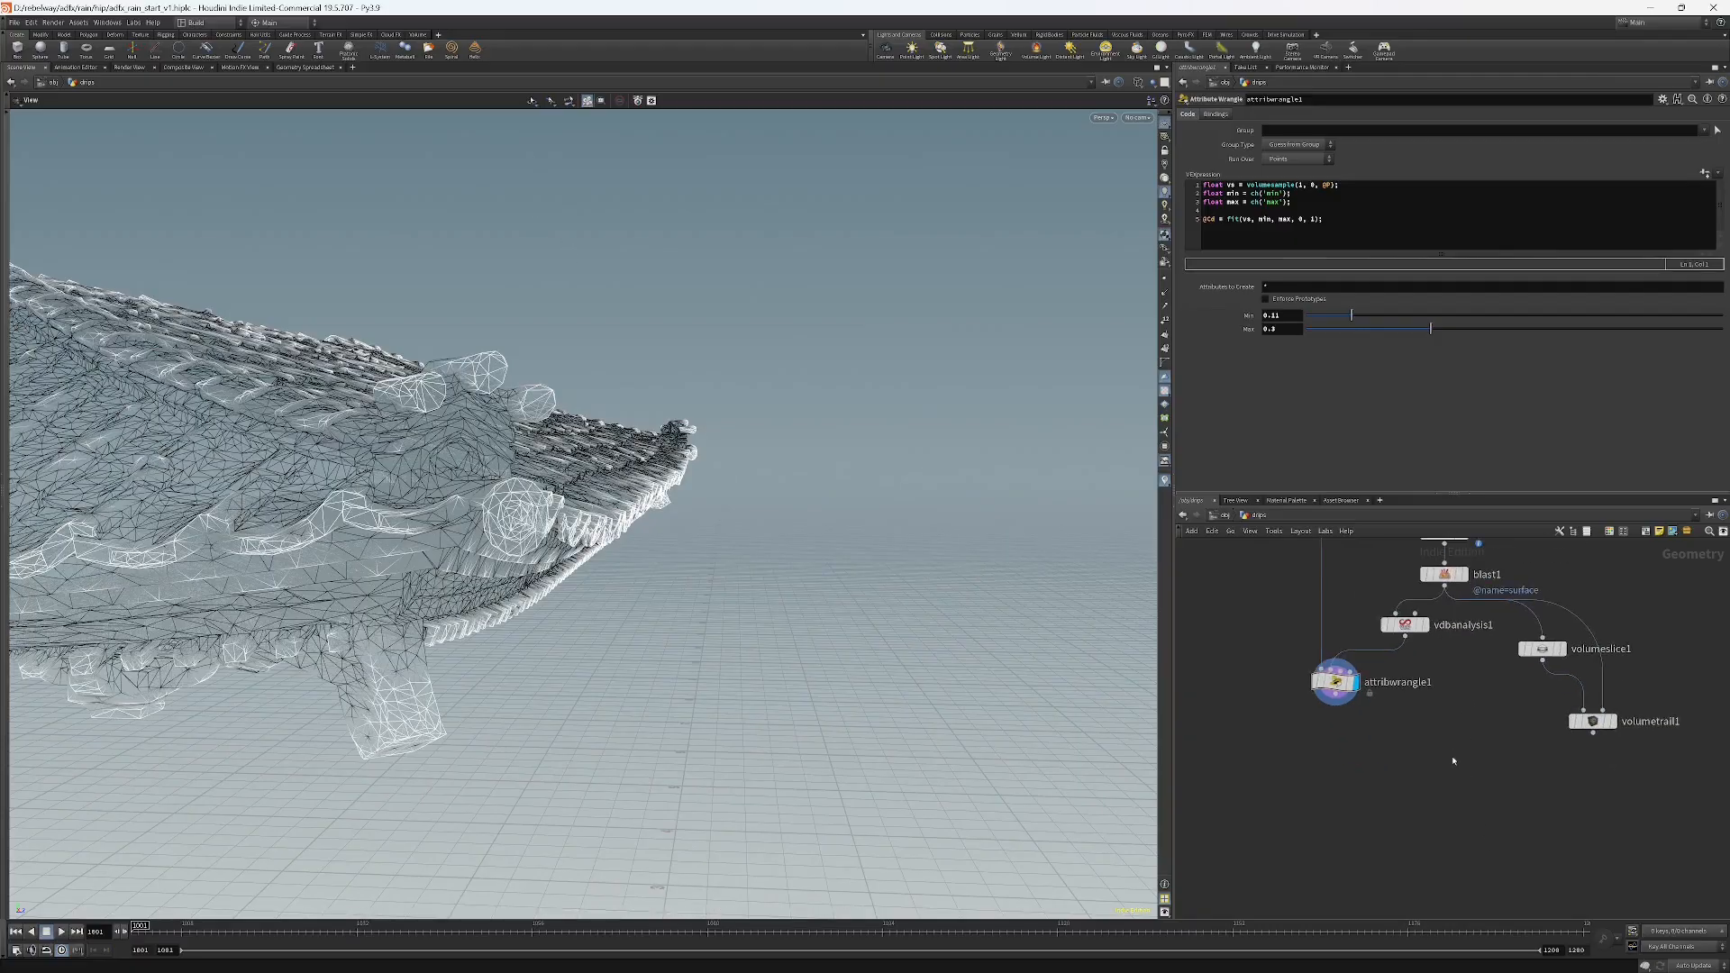
key("Tab")
type("atw")
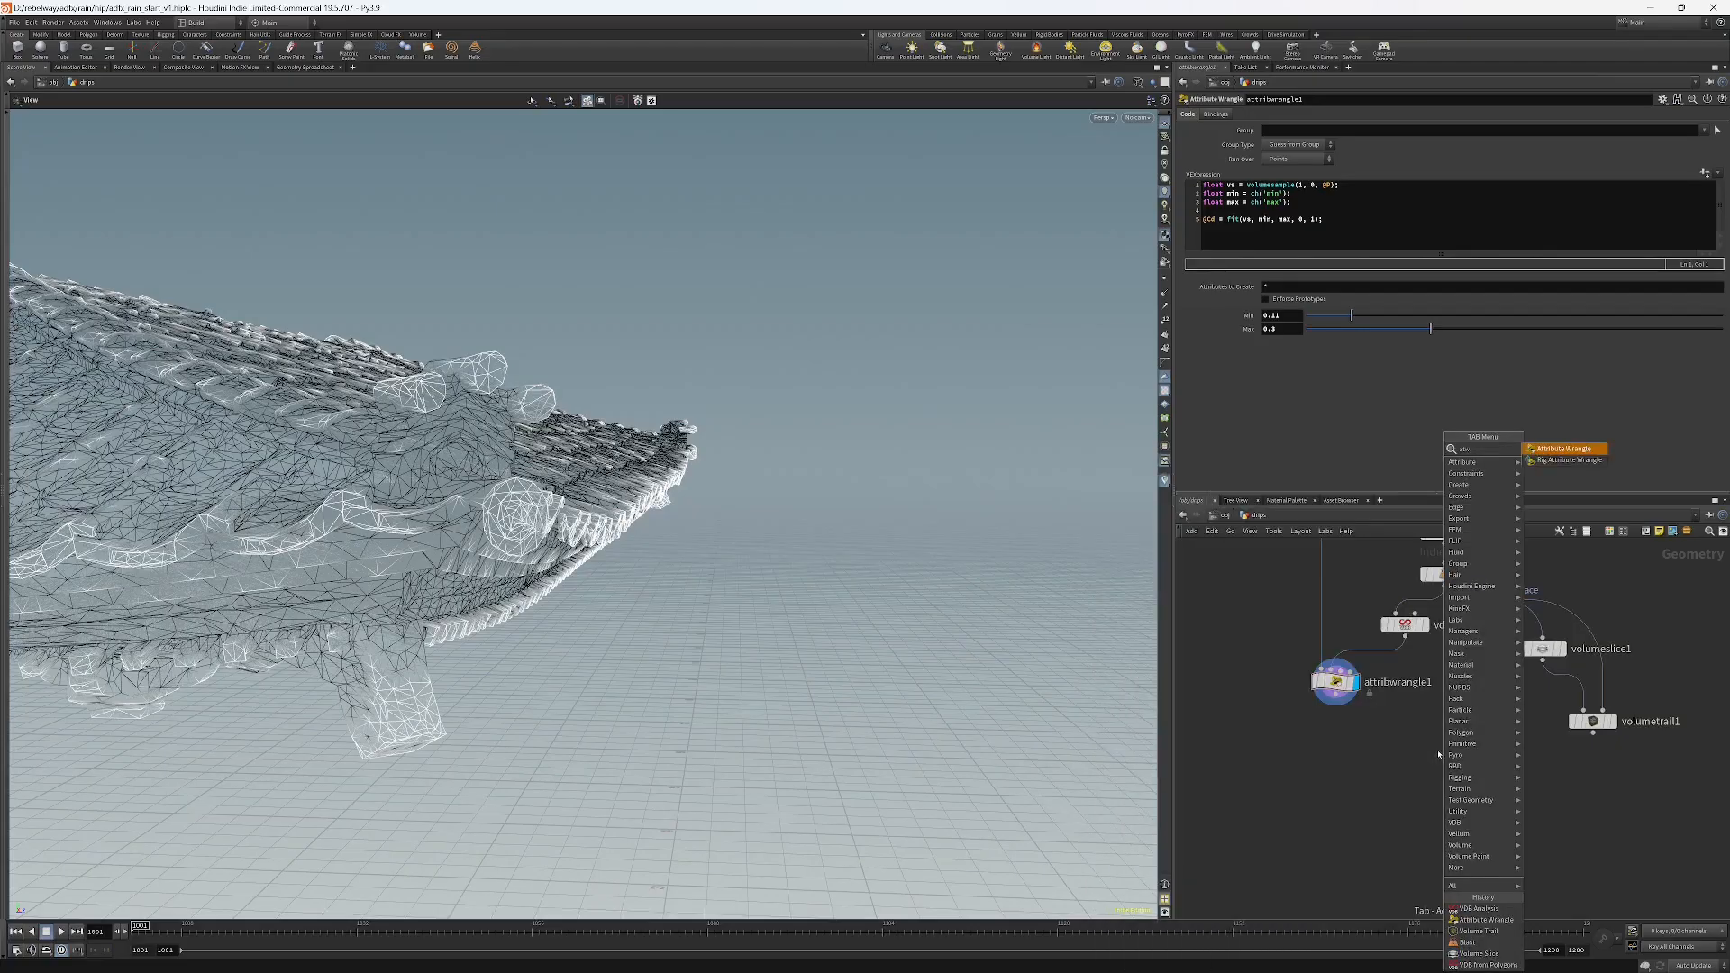
key("Return")
left_click(1448, 741)
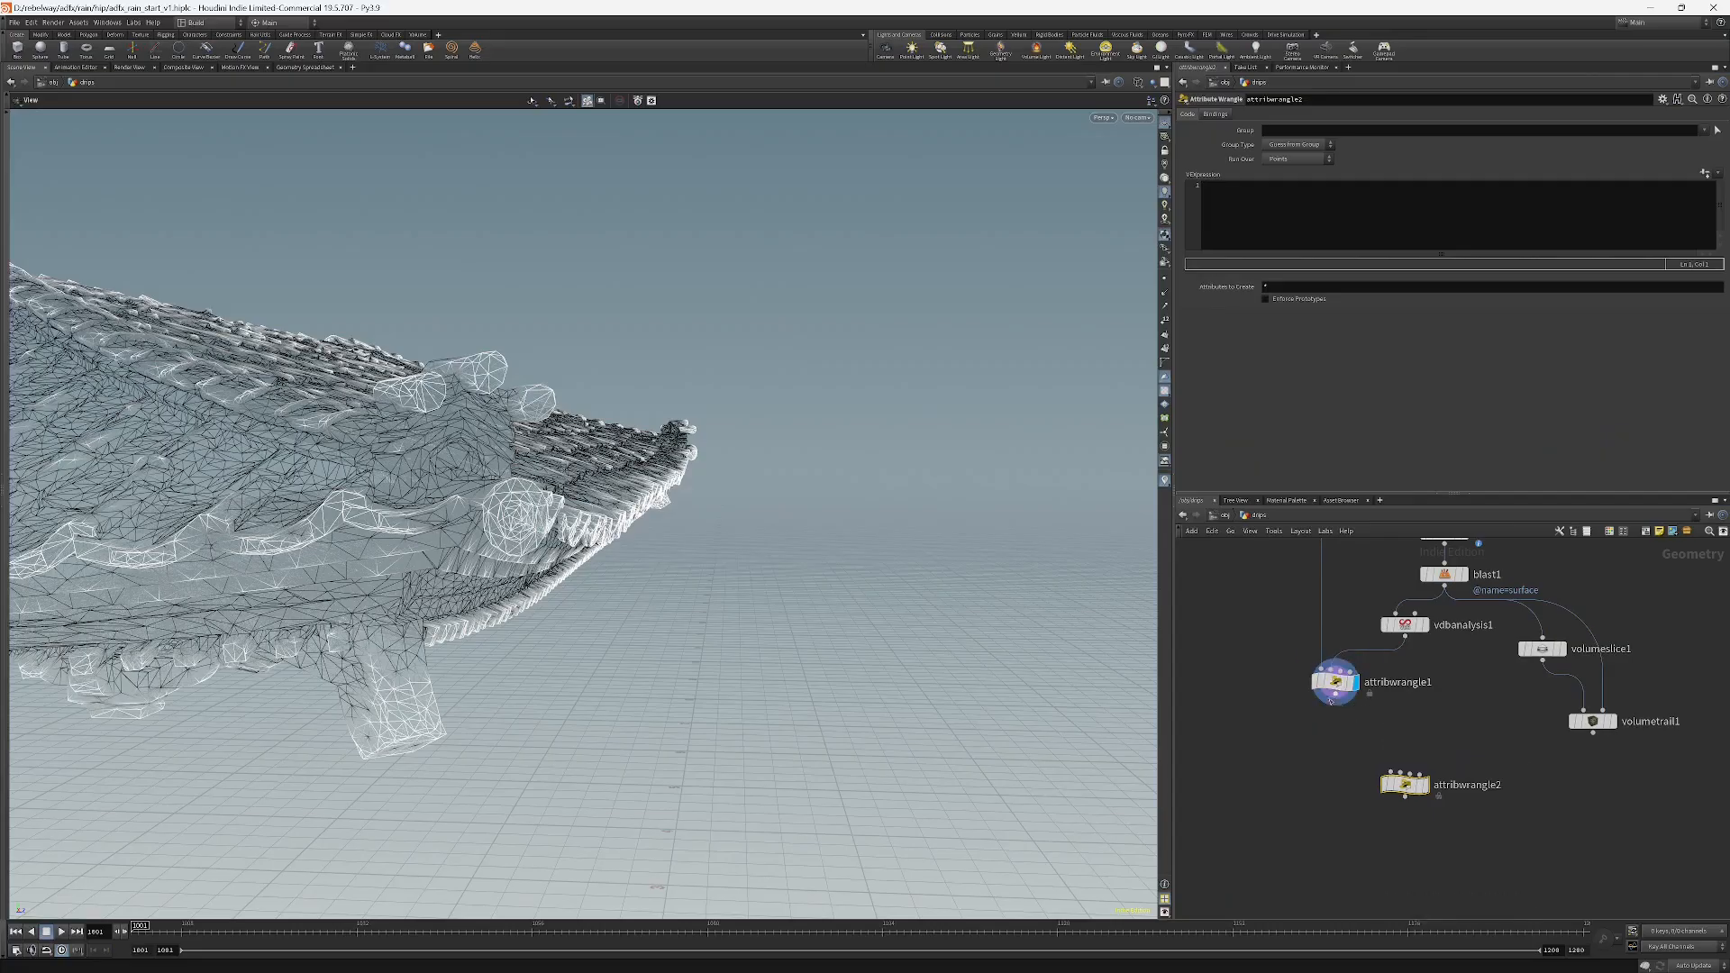
left_click(1300, 200)
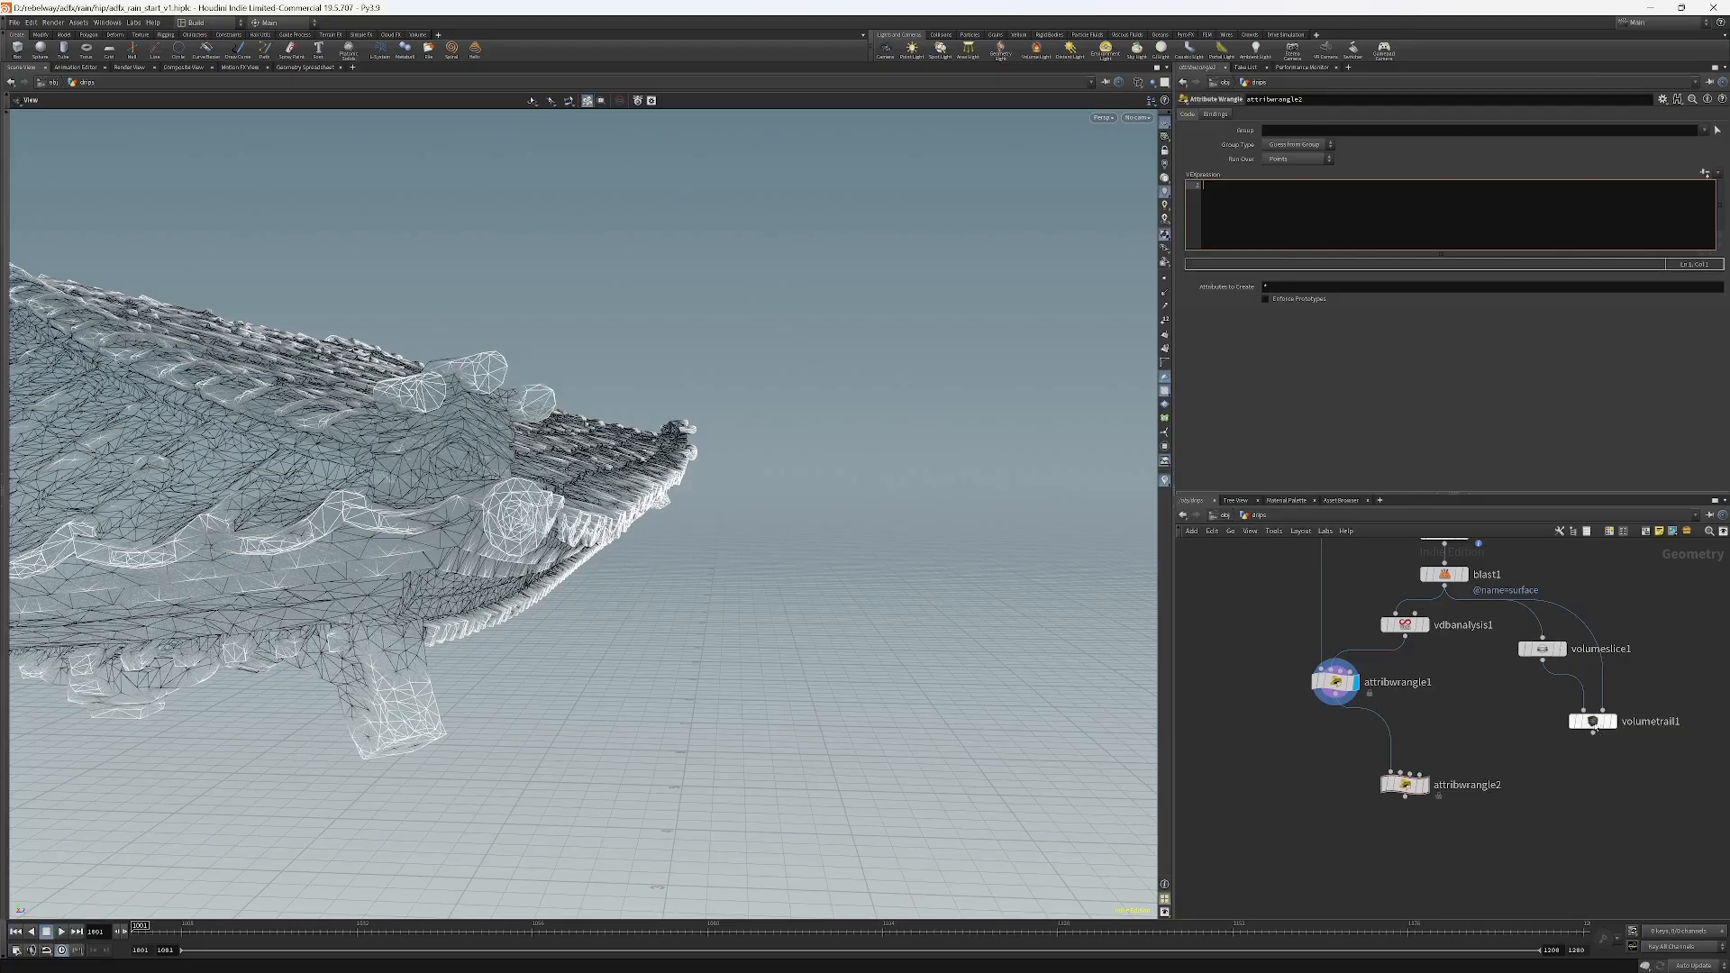
middle_click_drag(1535, 705, 1529, 789)
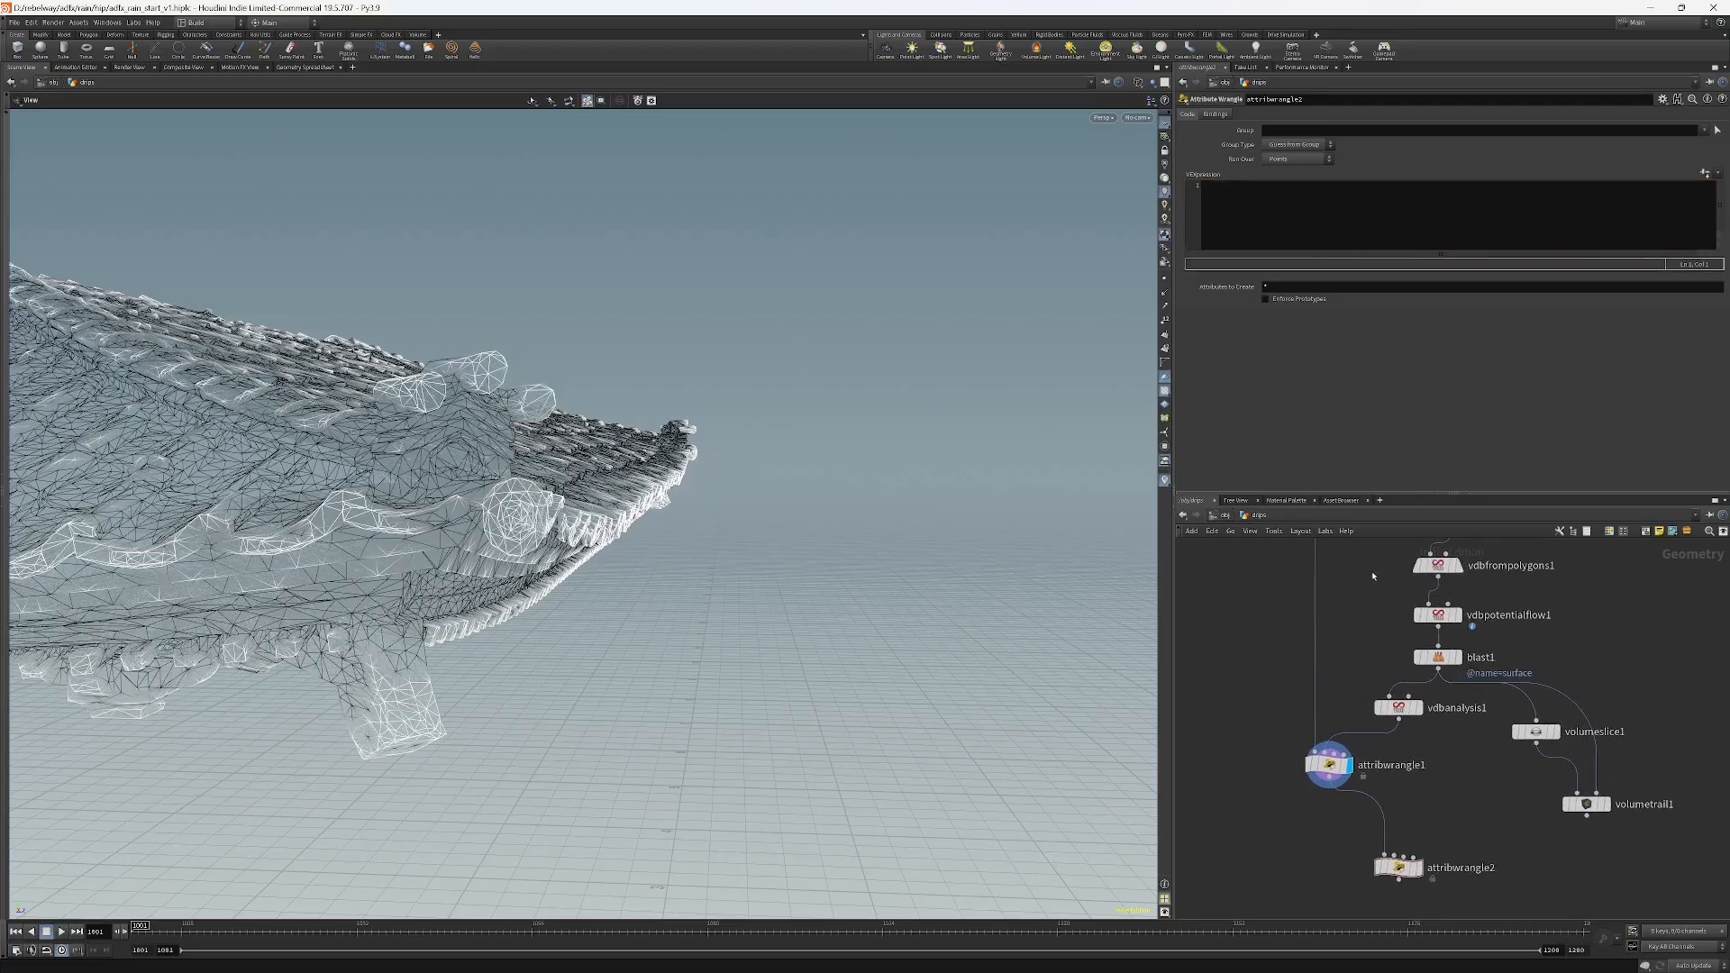
Enter vector dir = chv('dir'); as the first line of the new wrangle's snippet and start a new line.
left_click(1438, 615)
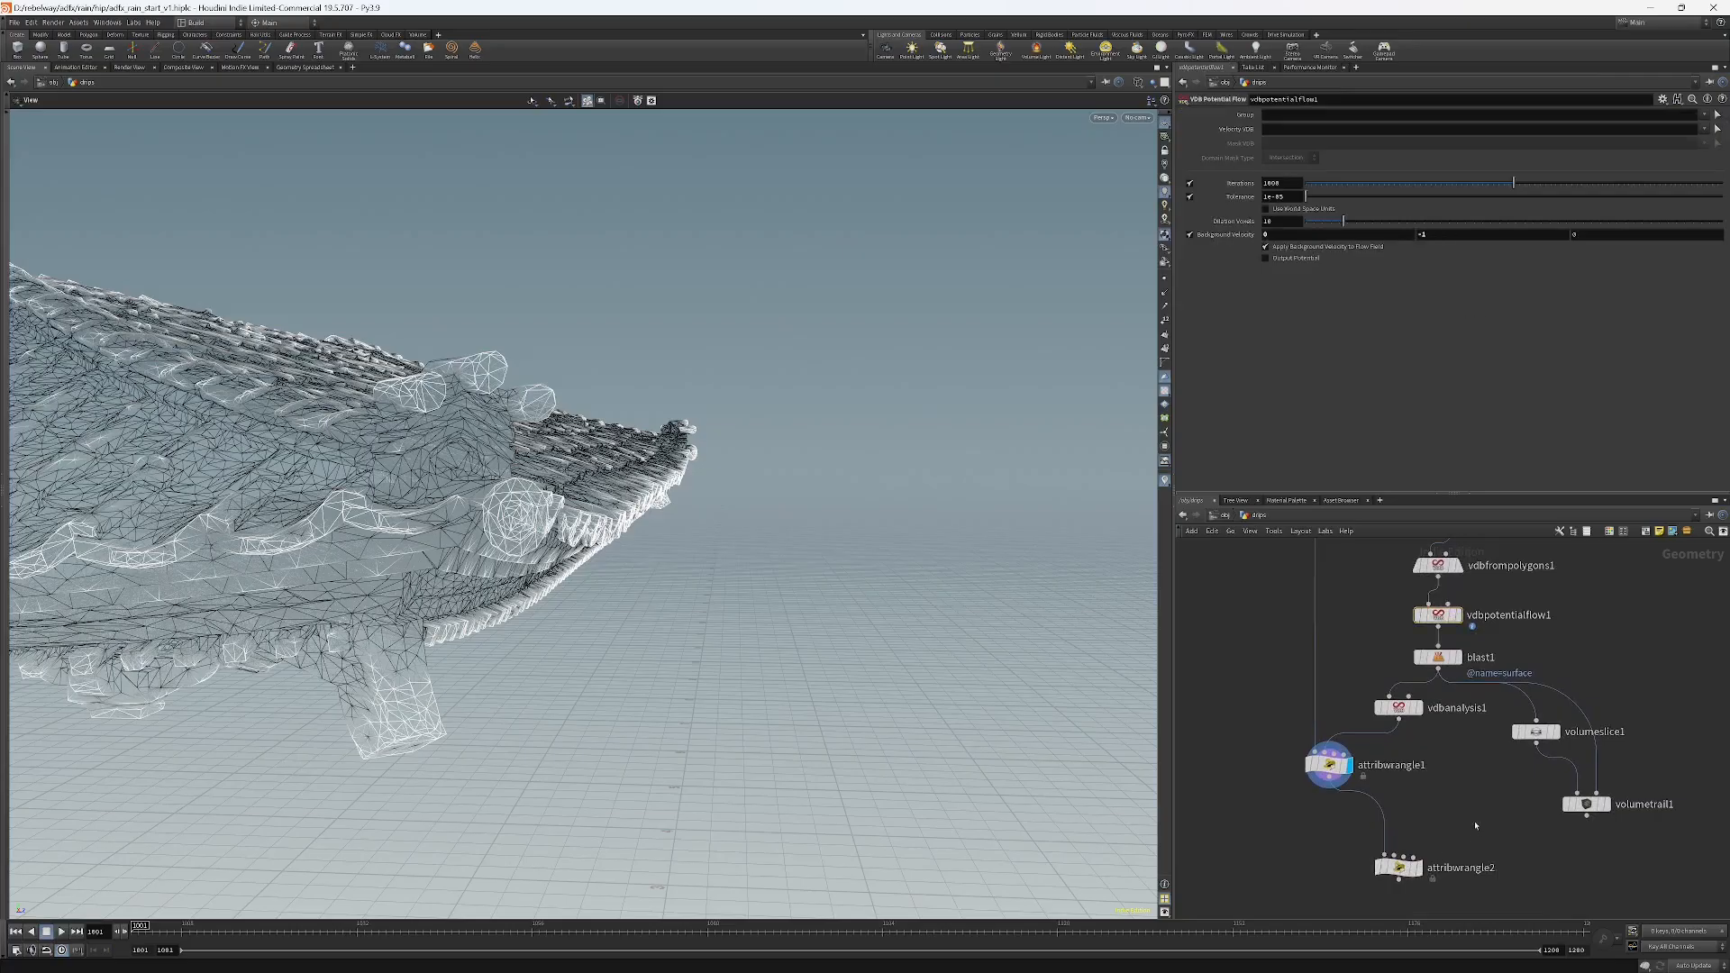
left_click(1388, 870)
left_click(1268, 194)
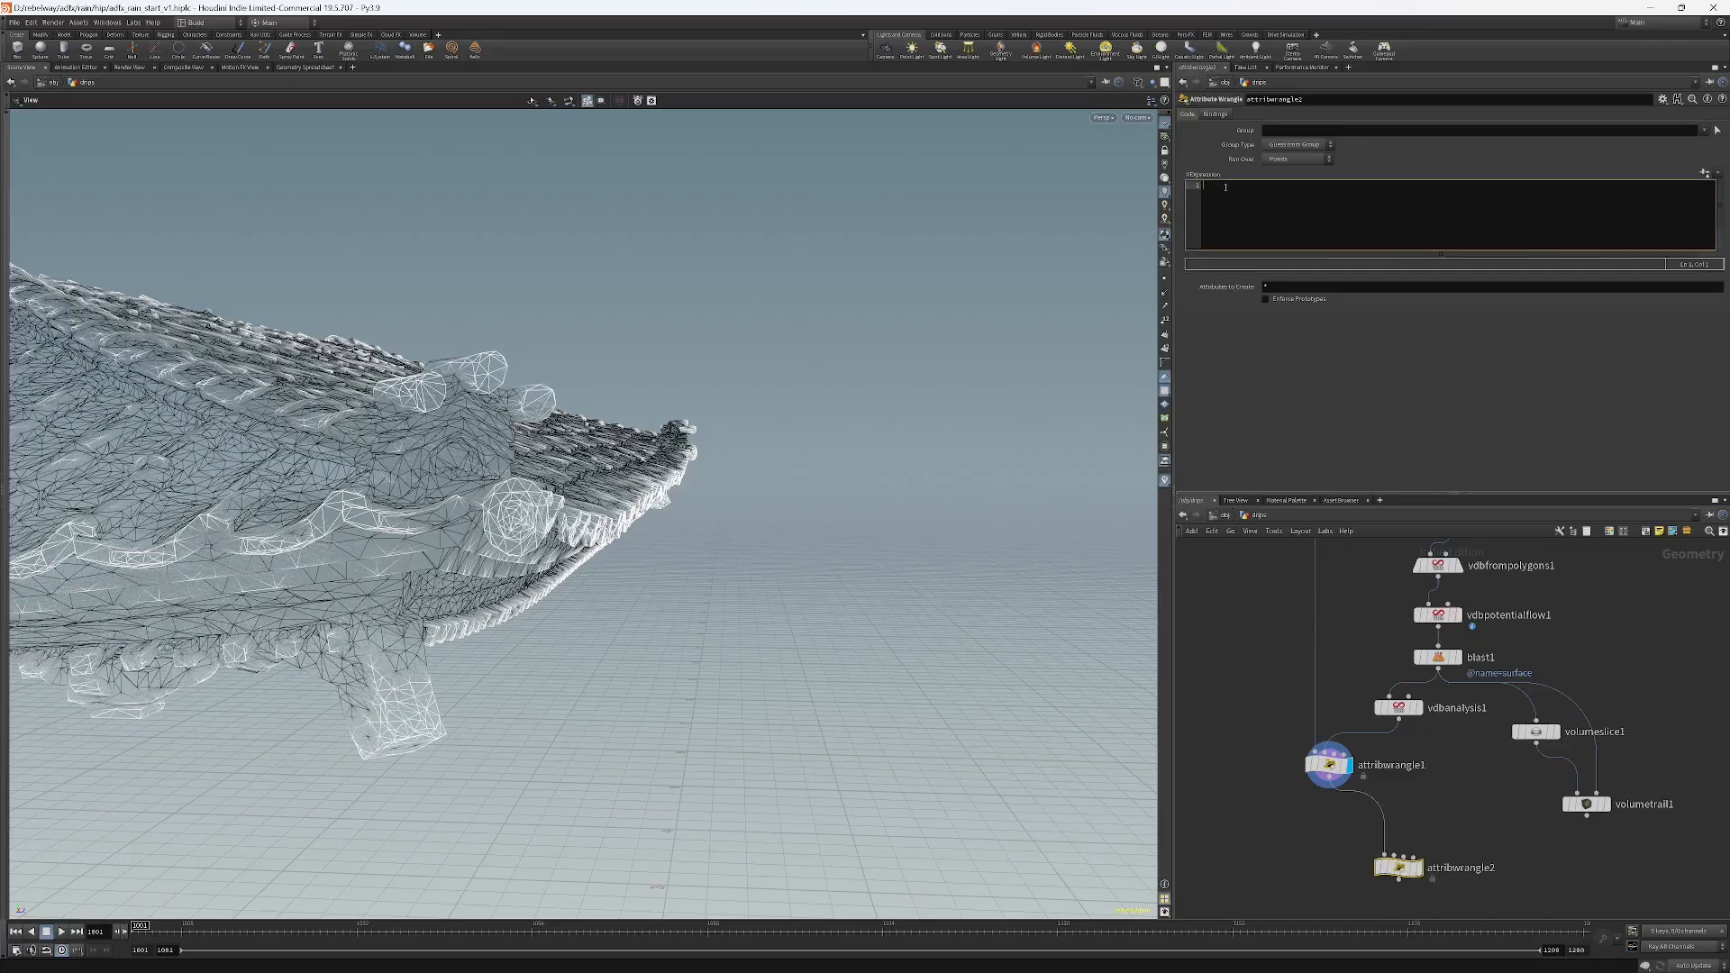
type("vector dir =")
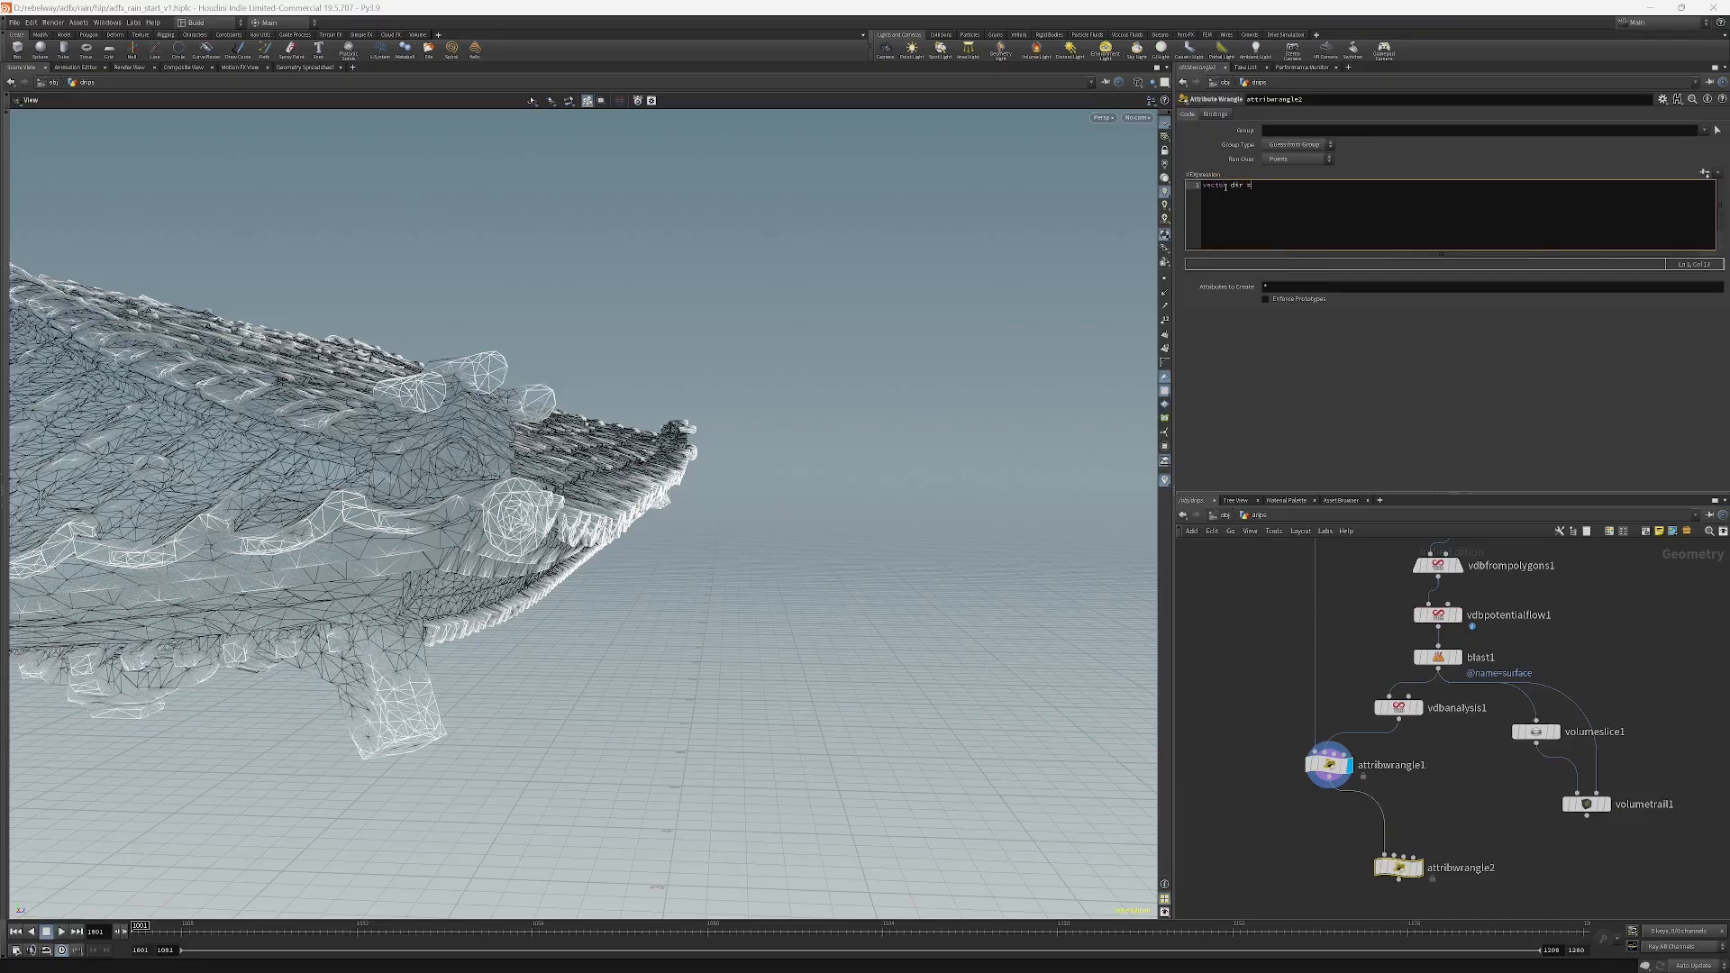
type("chv('dir');")
key("ctrl+Return")
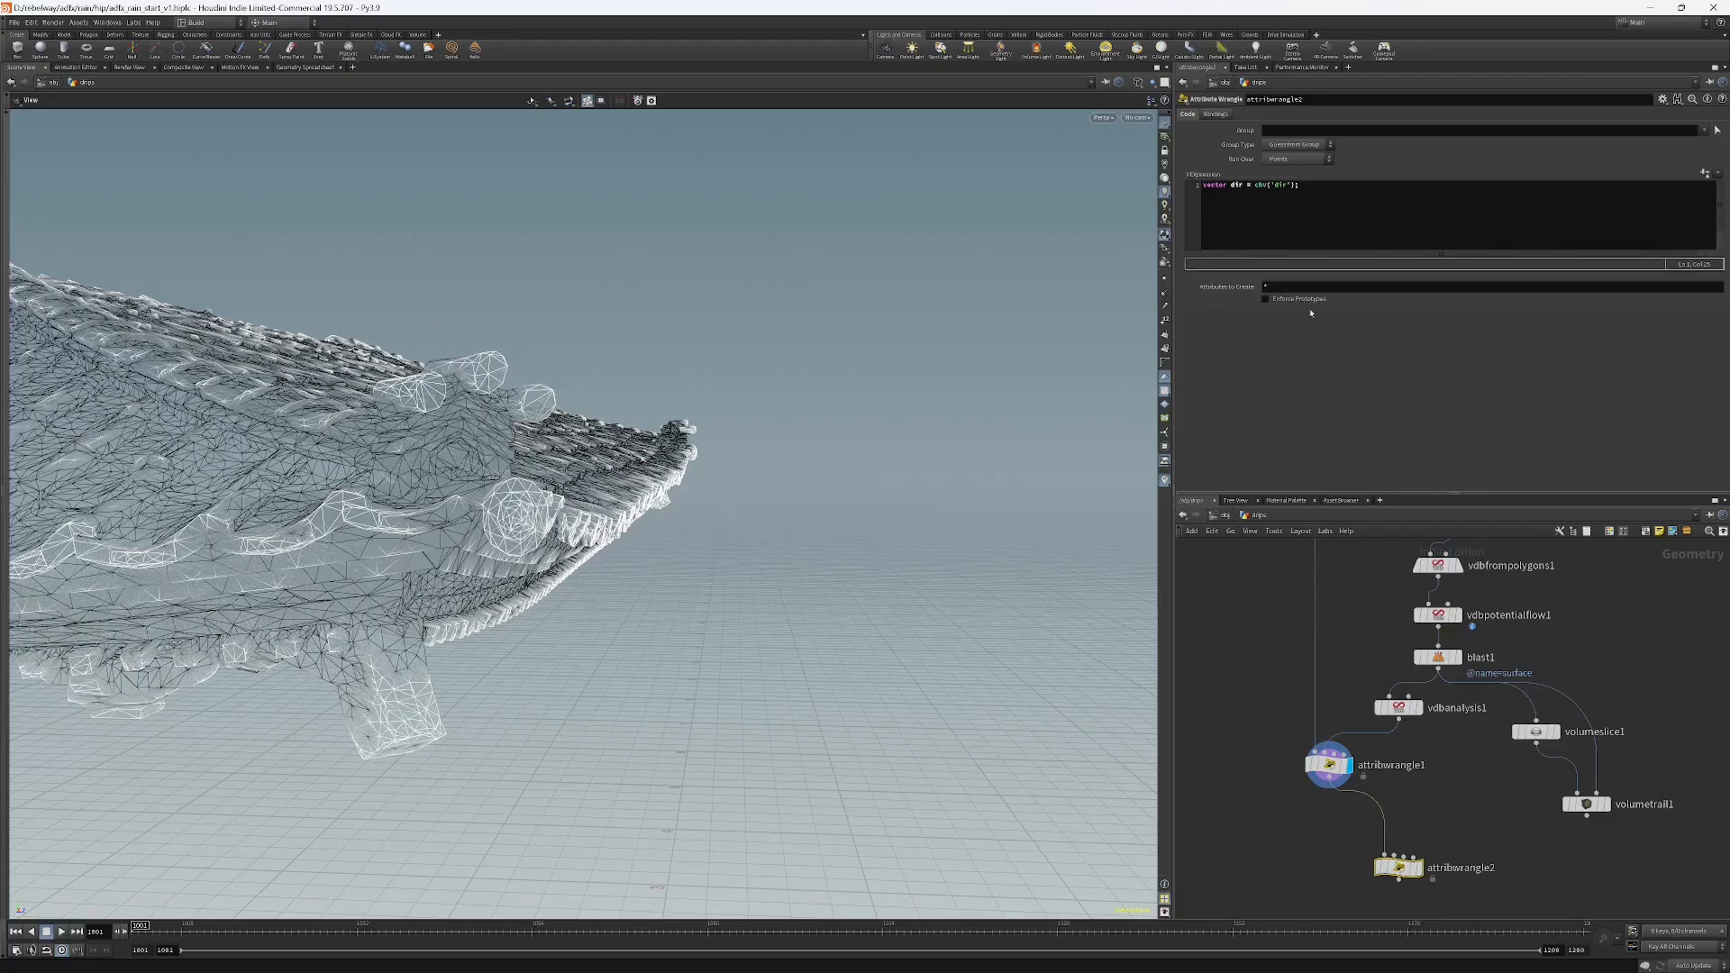
left_click(1312, 192)
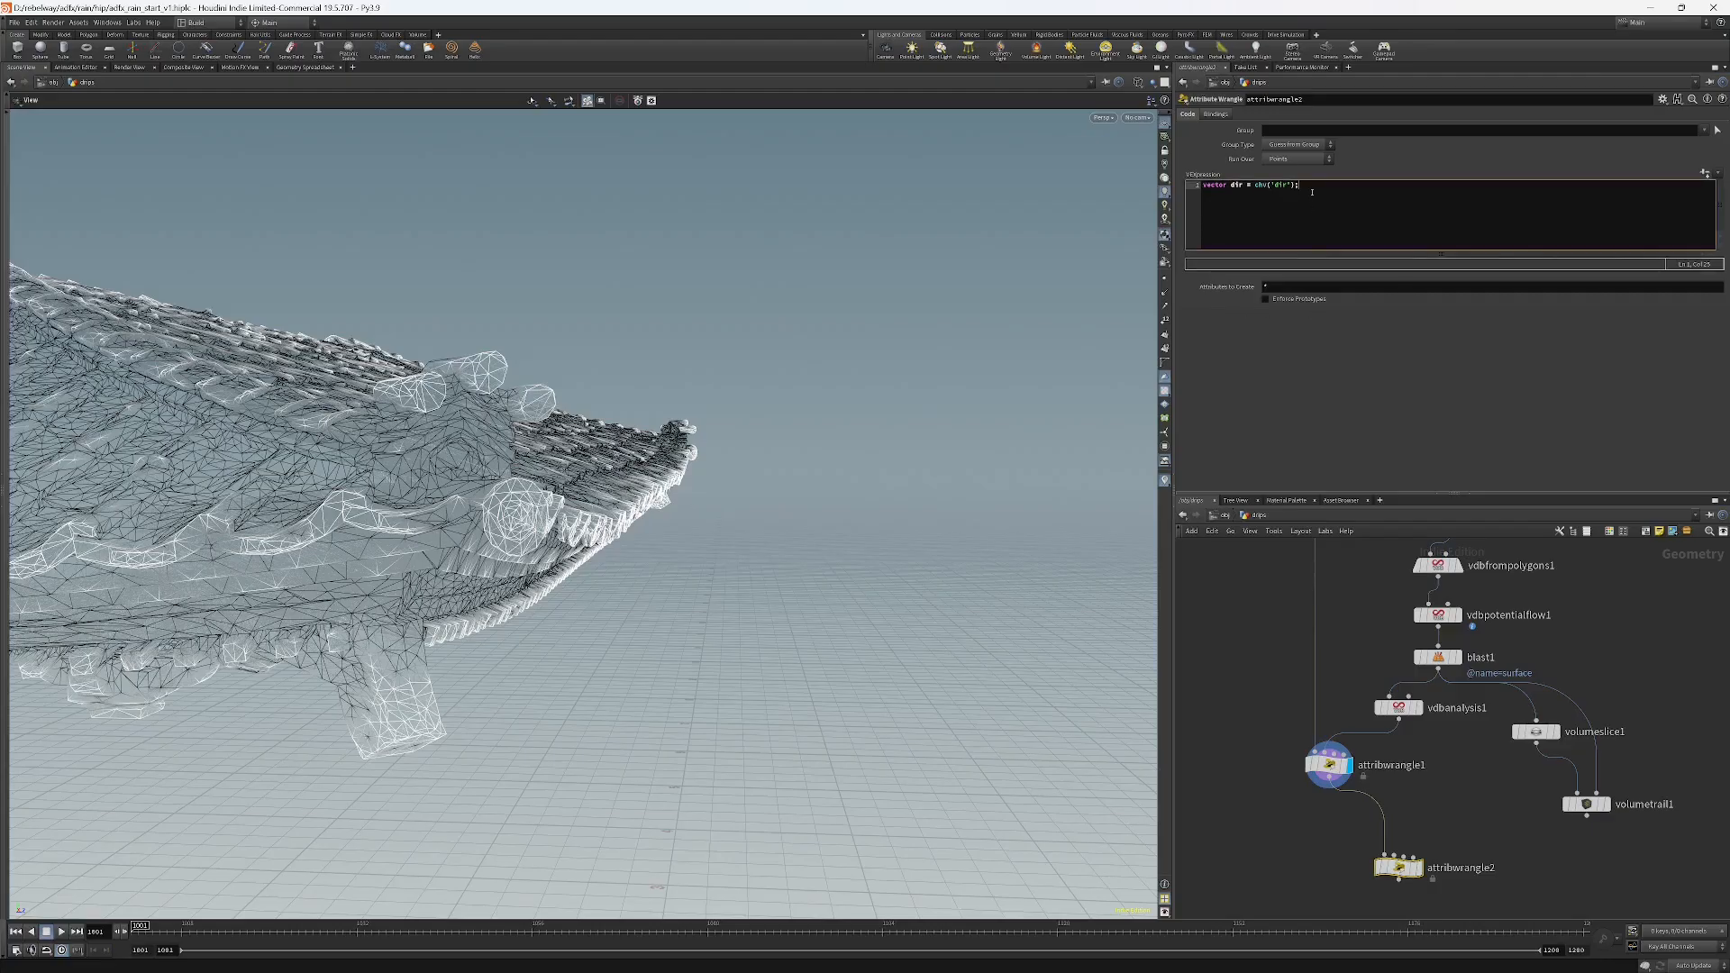
key("Return")
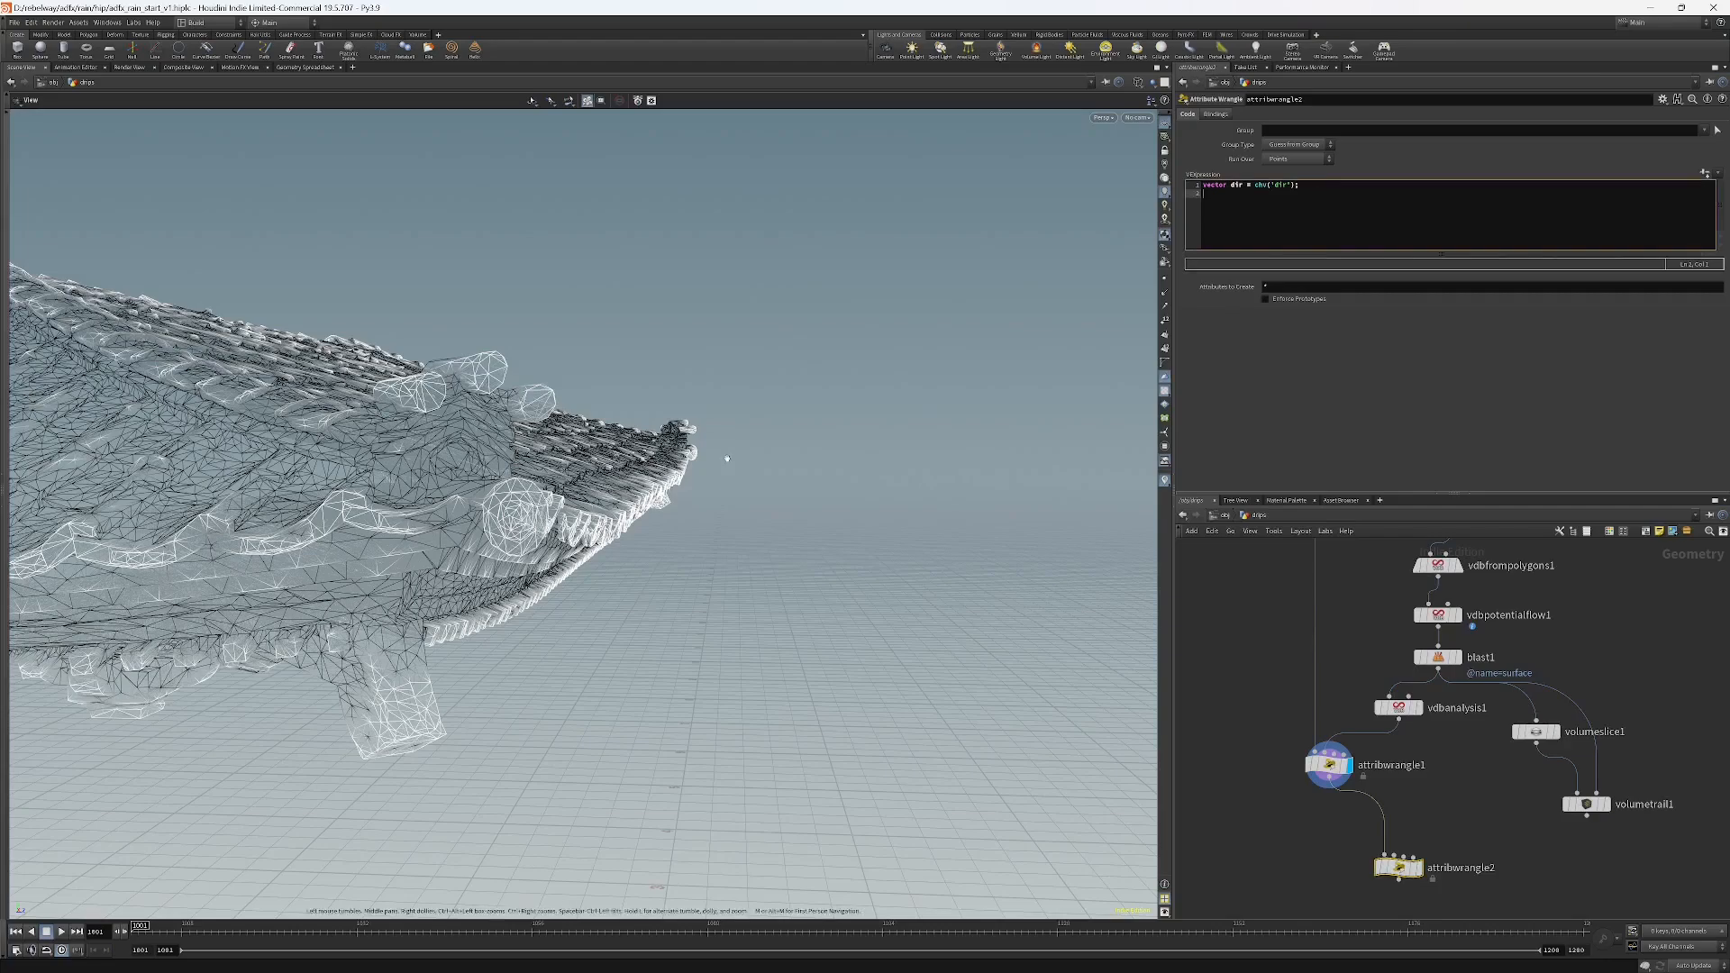
Display the shrinkwrap1 node to view the wrapped hull of the roof.
left_click_drag(540, 487, 546, 327)
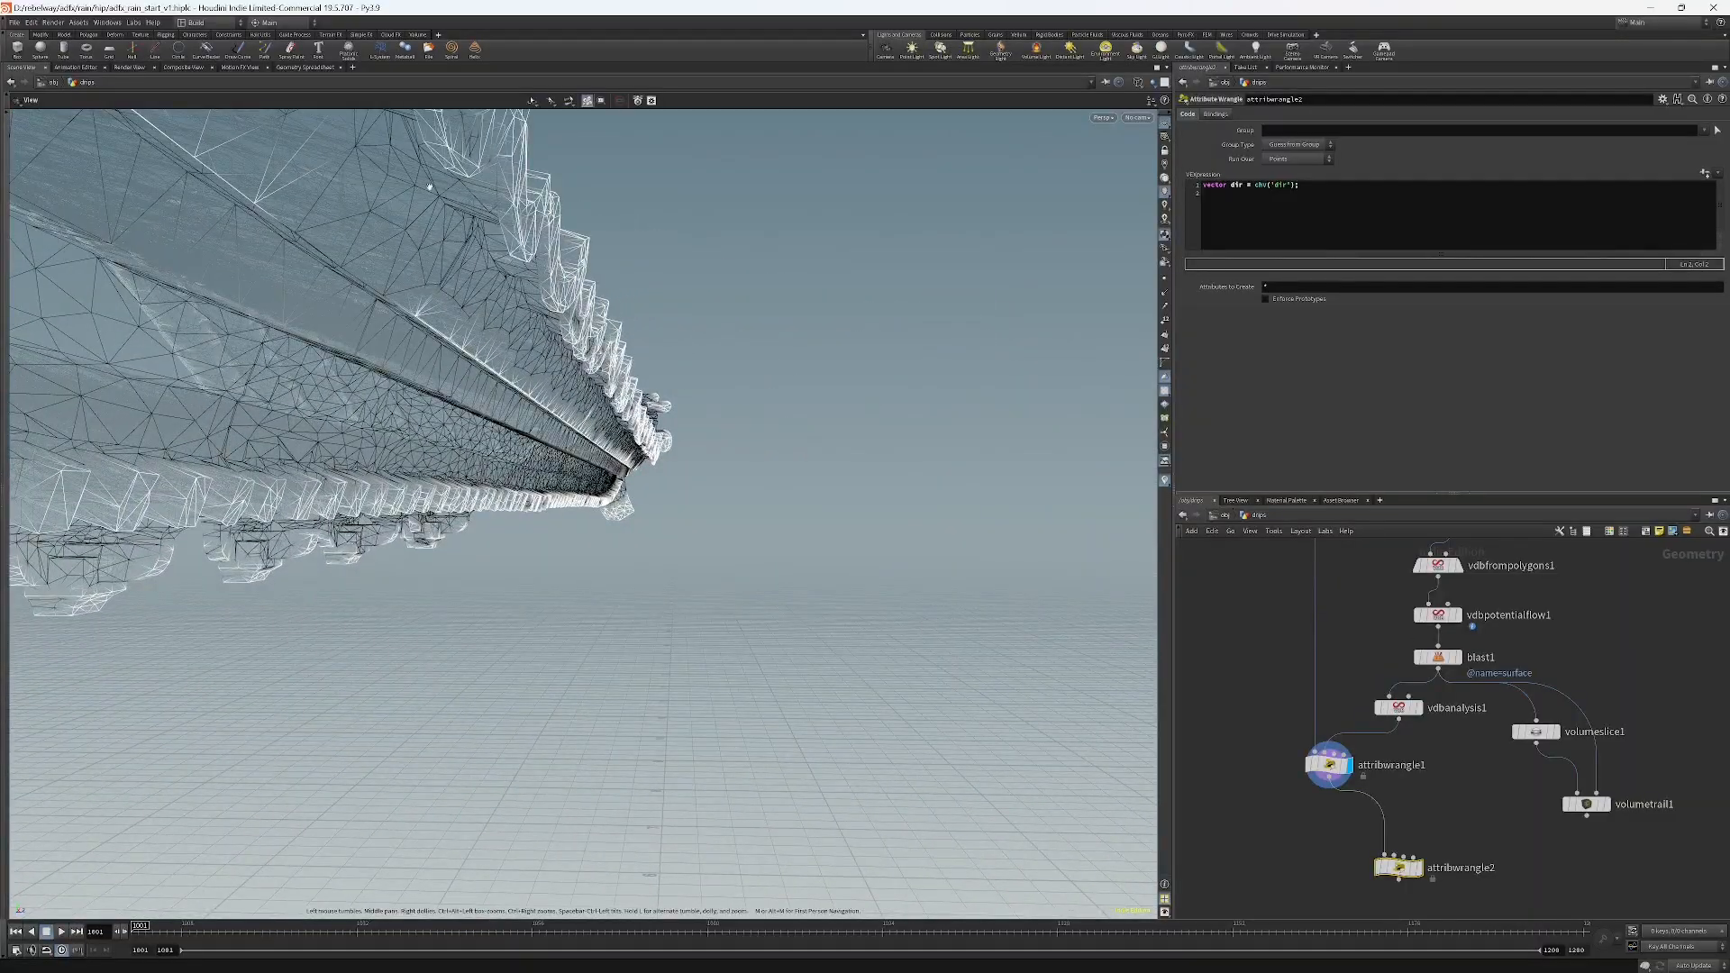
left_click_drag(429, 187, 829, 678)
middle_click_drag(1592, 606, 1511, 807)
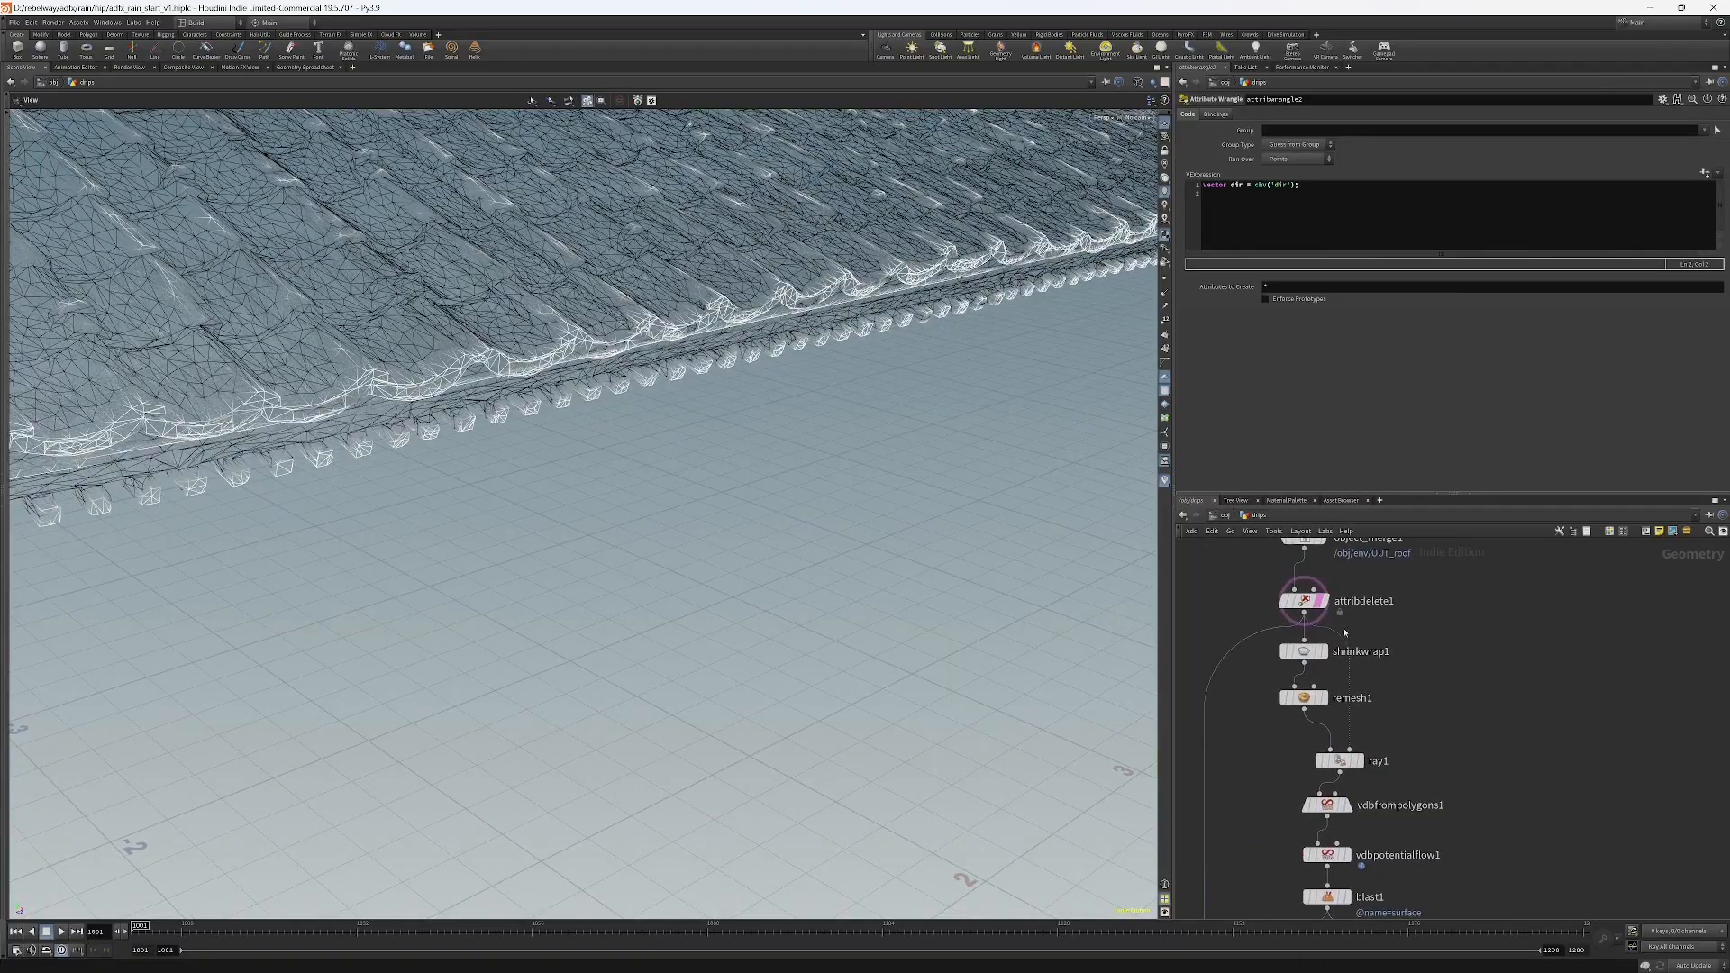
left_click(1322, 651)
left_click(1302, 651)
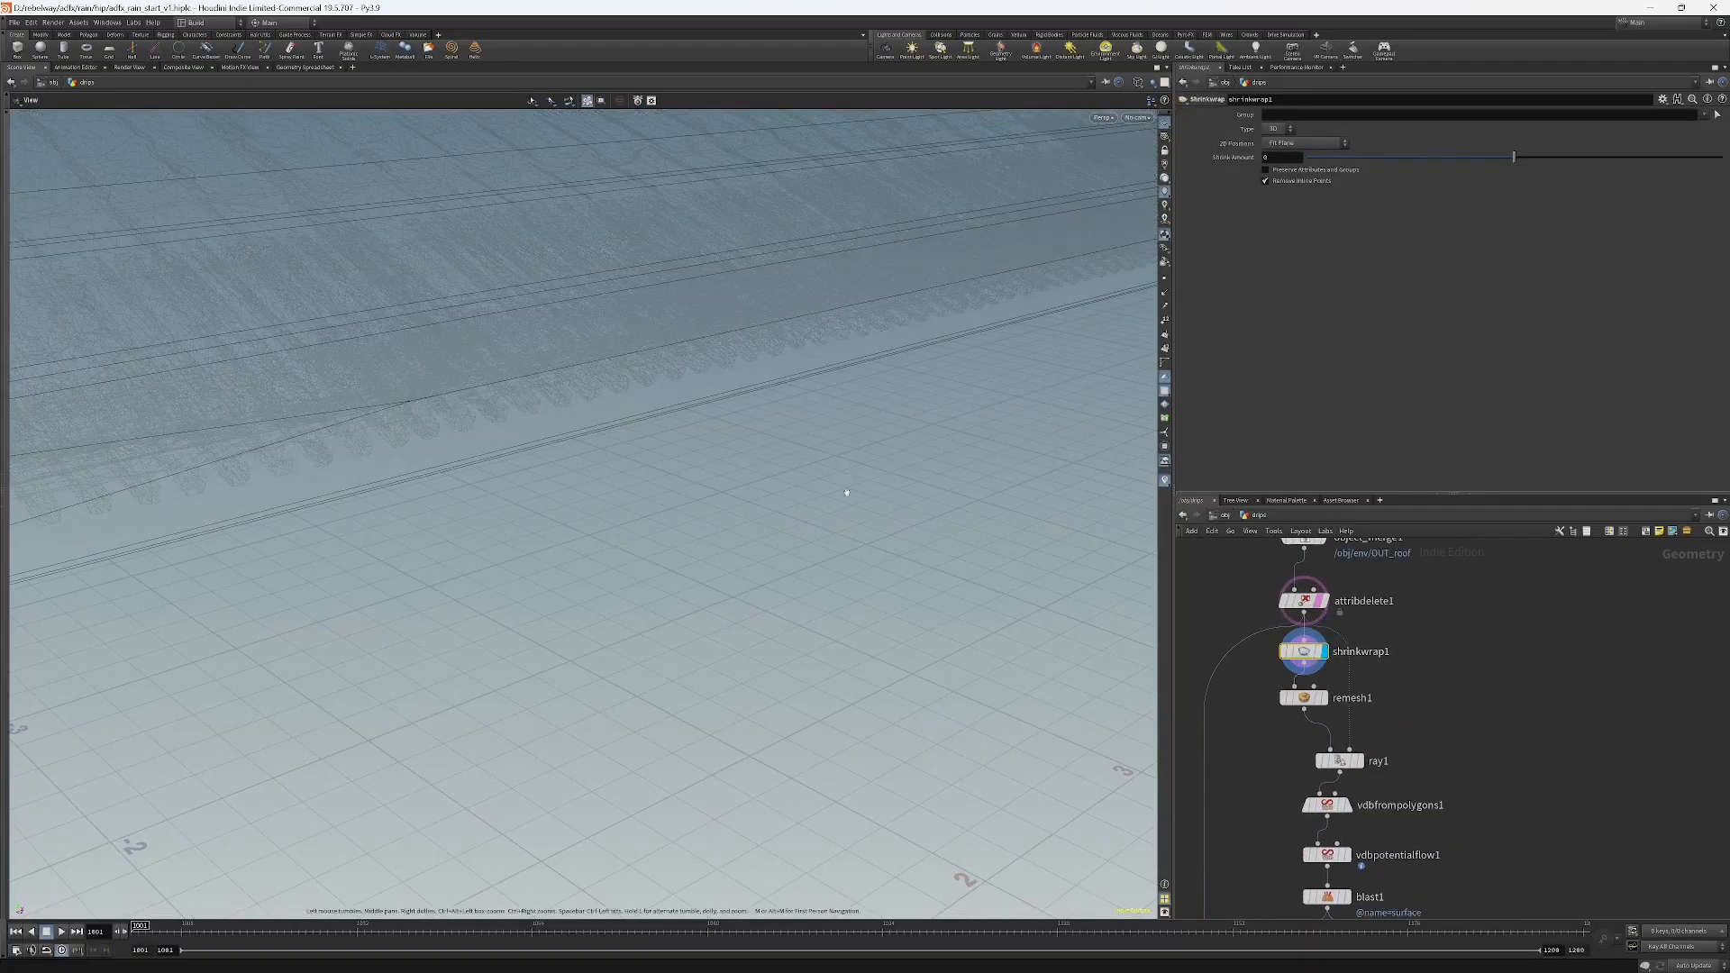
left_click_drag(846, 492, 657, 417)
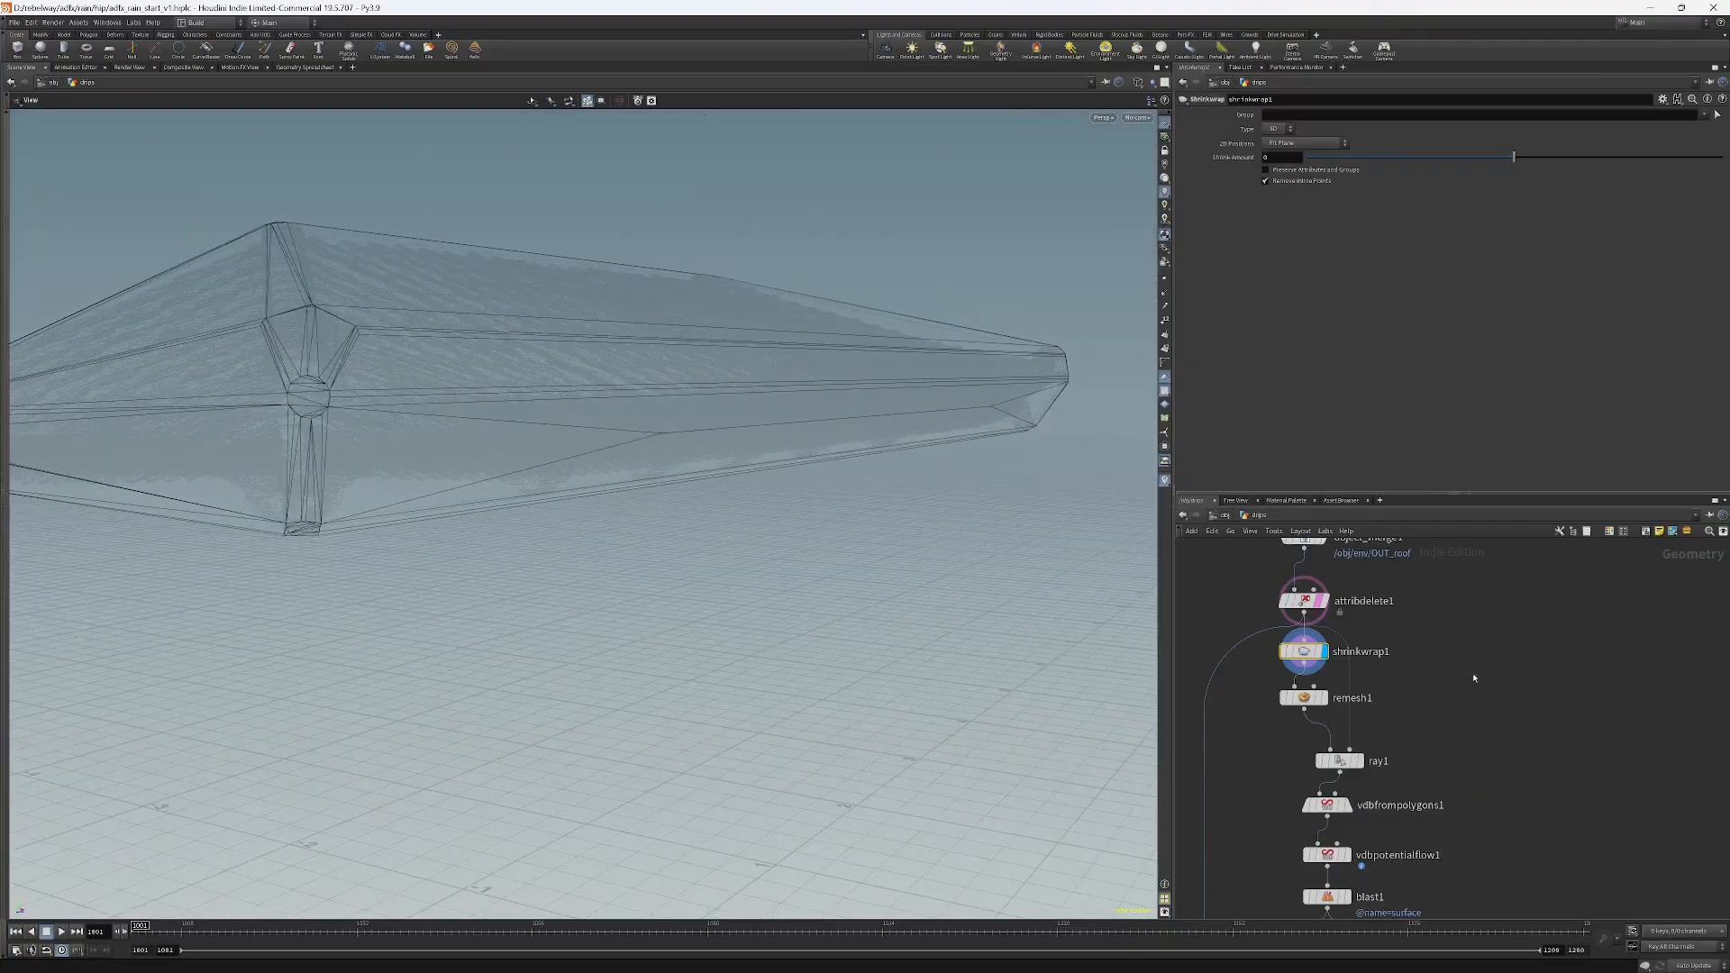
left_click(1321, 600)
left_click_drag(822, 360, 884, 370)
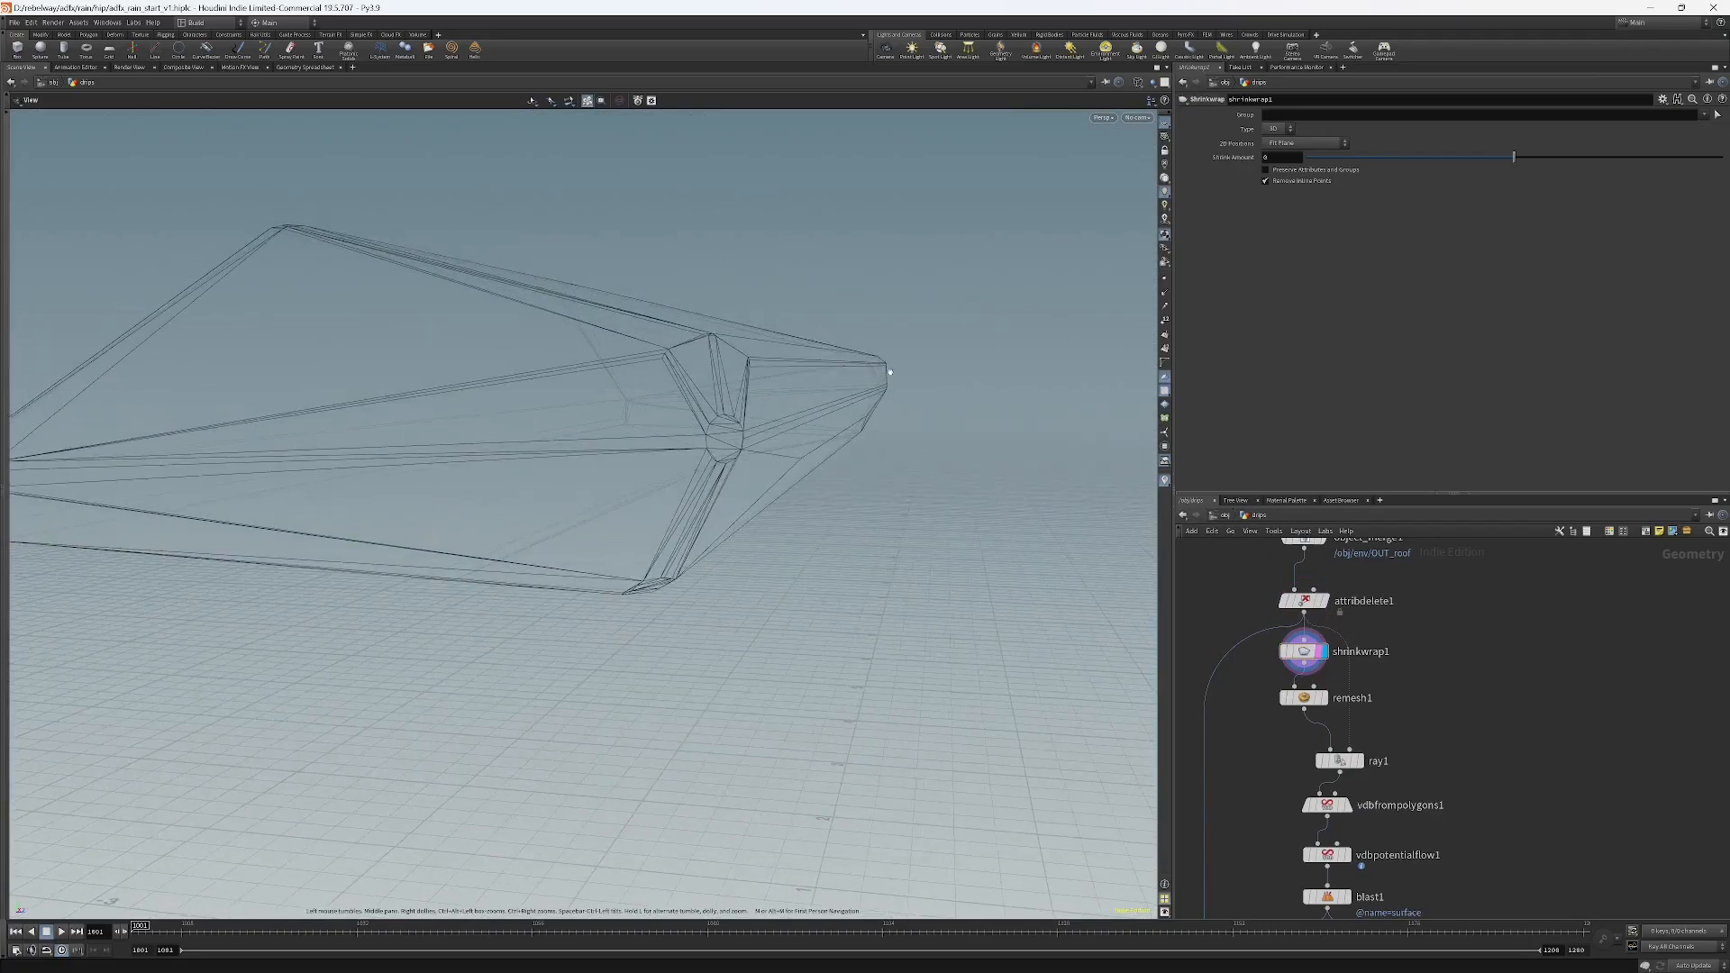
Add a VDB from Polygons node fed by shrinkwrap1 and set its voxel size to 0.02.
key("Tab")
mouse_move(1492, 712)
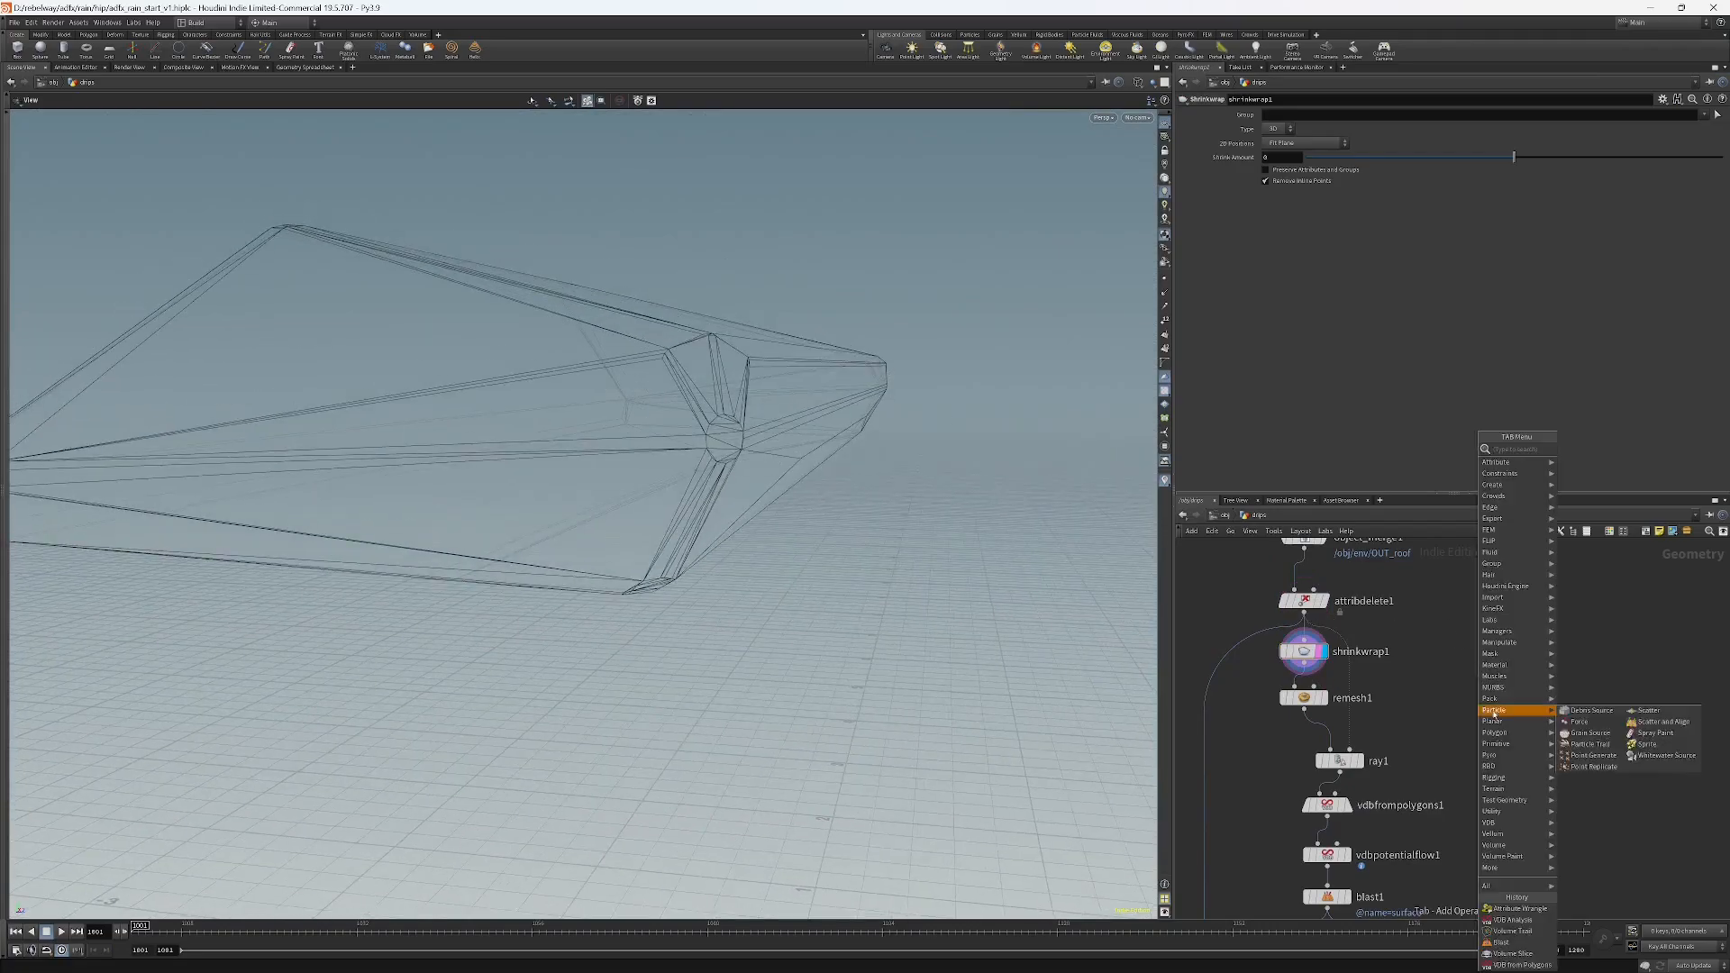
type("vdb")
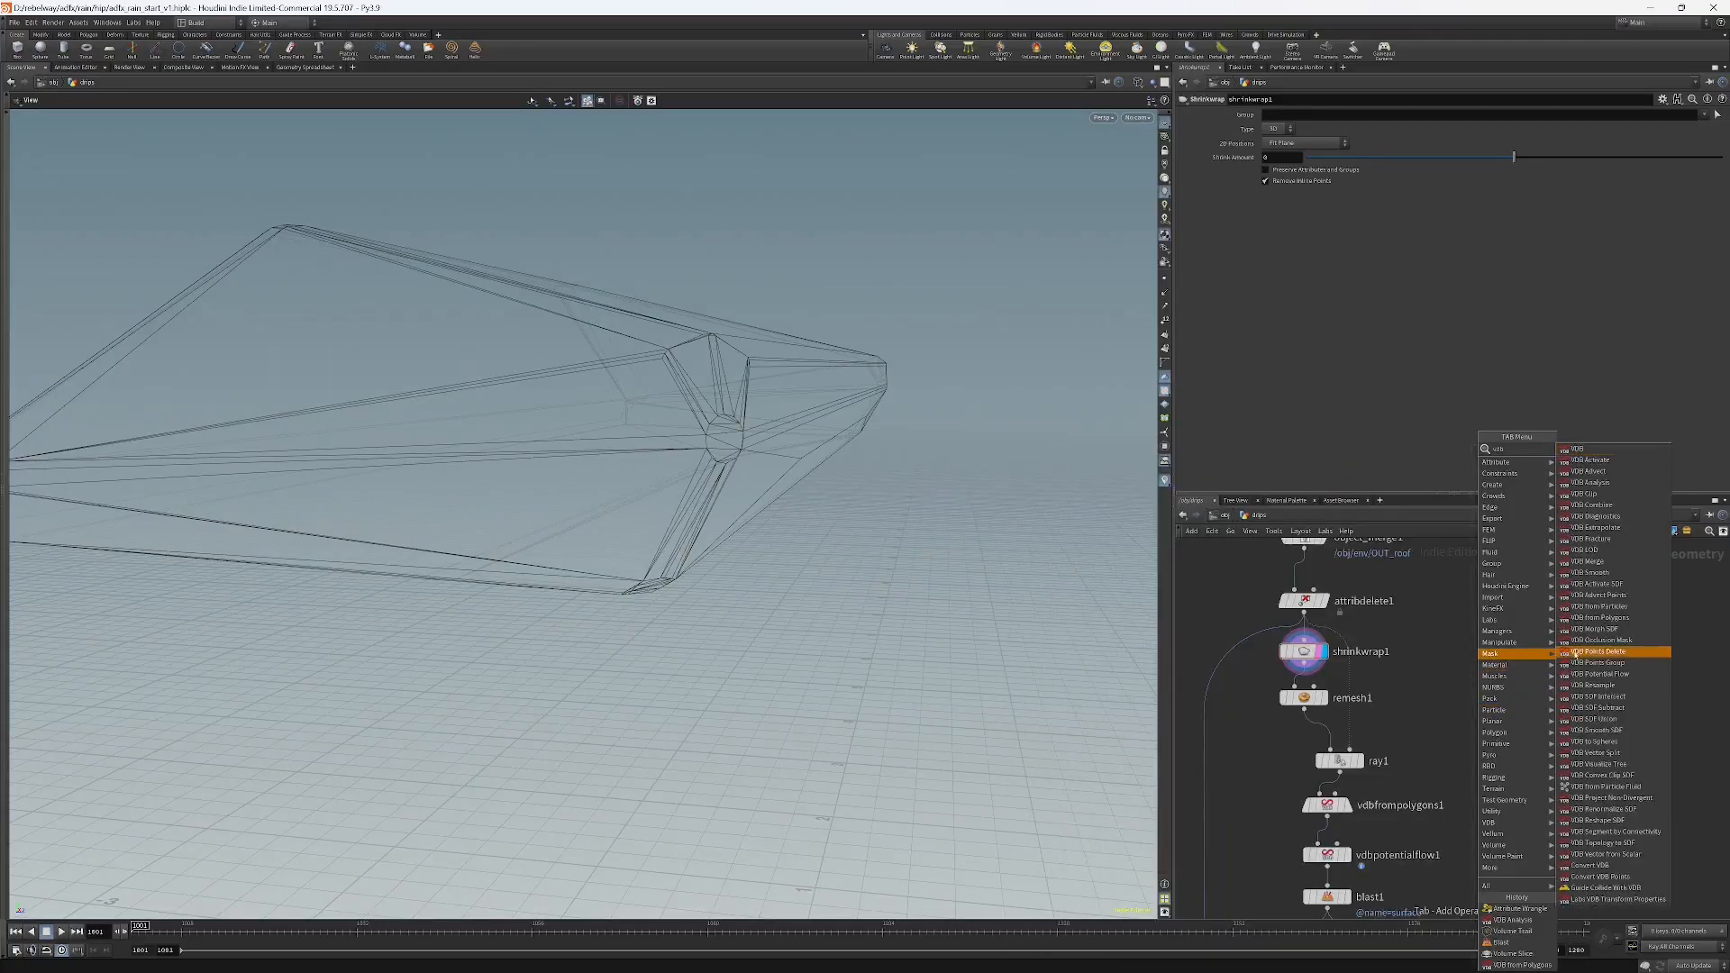
left_click(1593, 618)
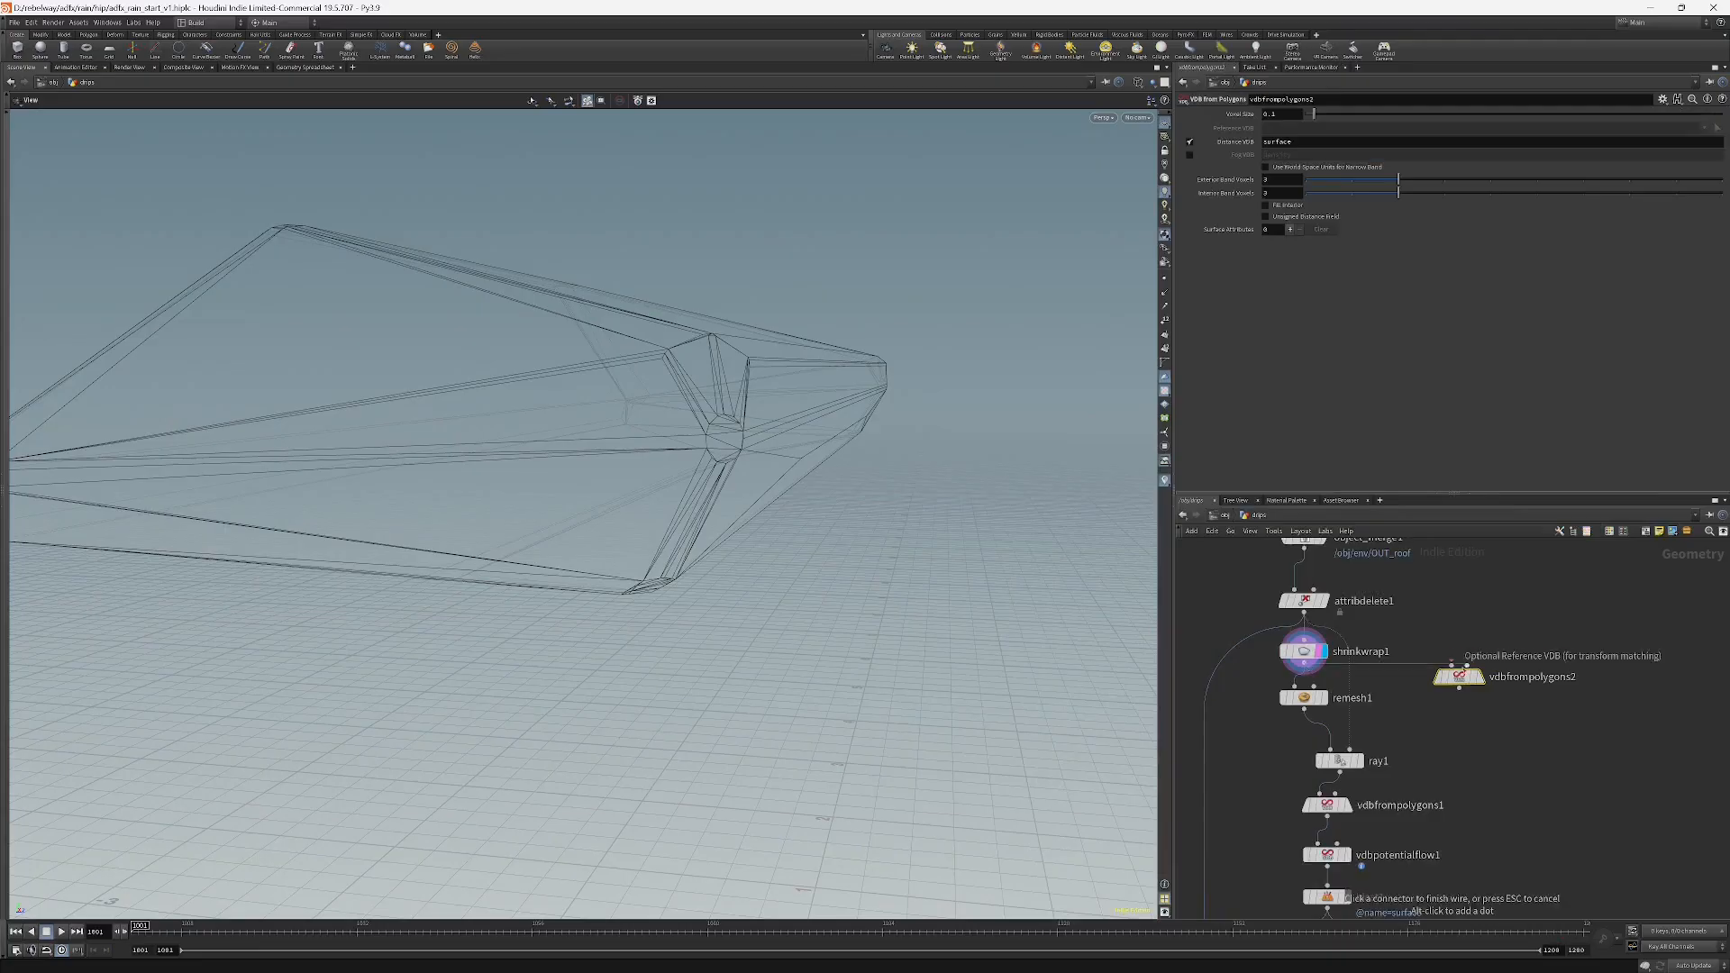
left_click(1466, 691)
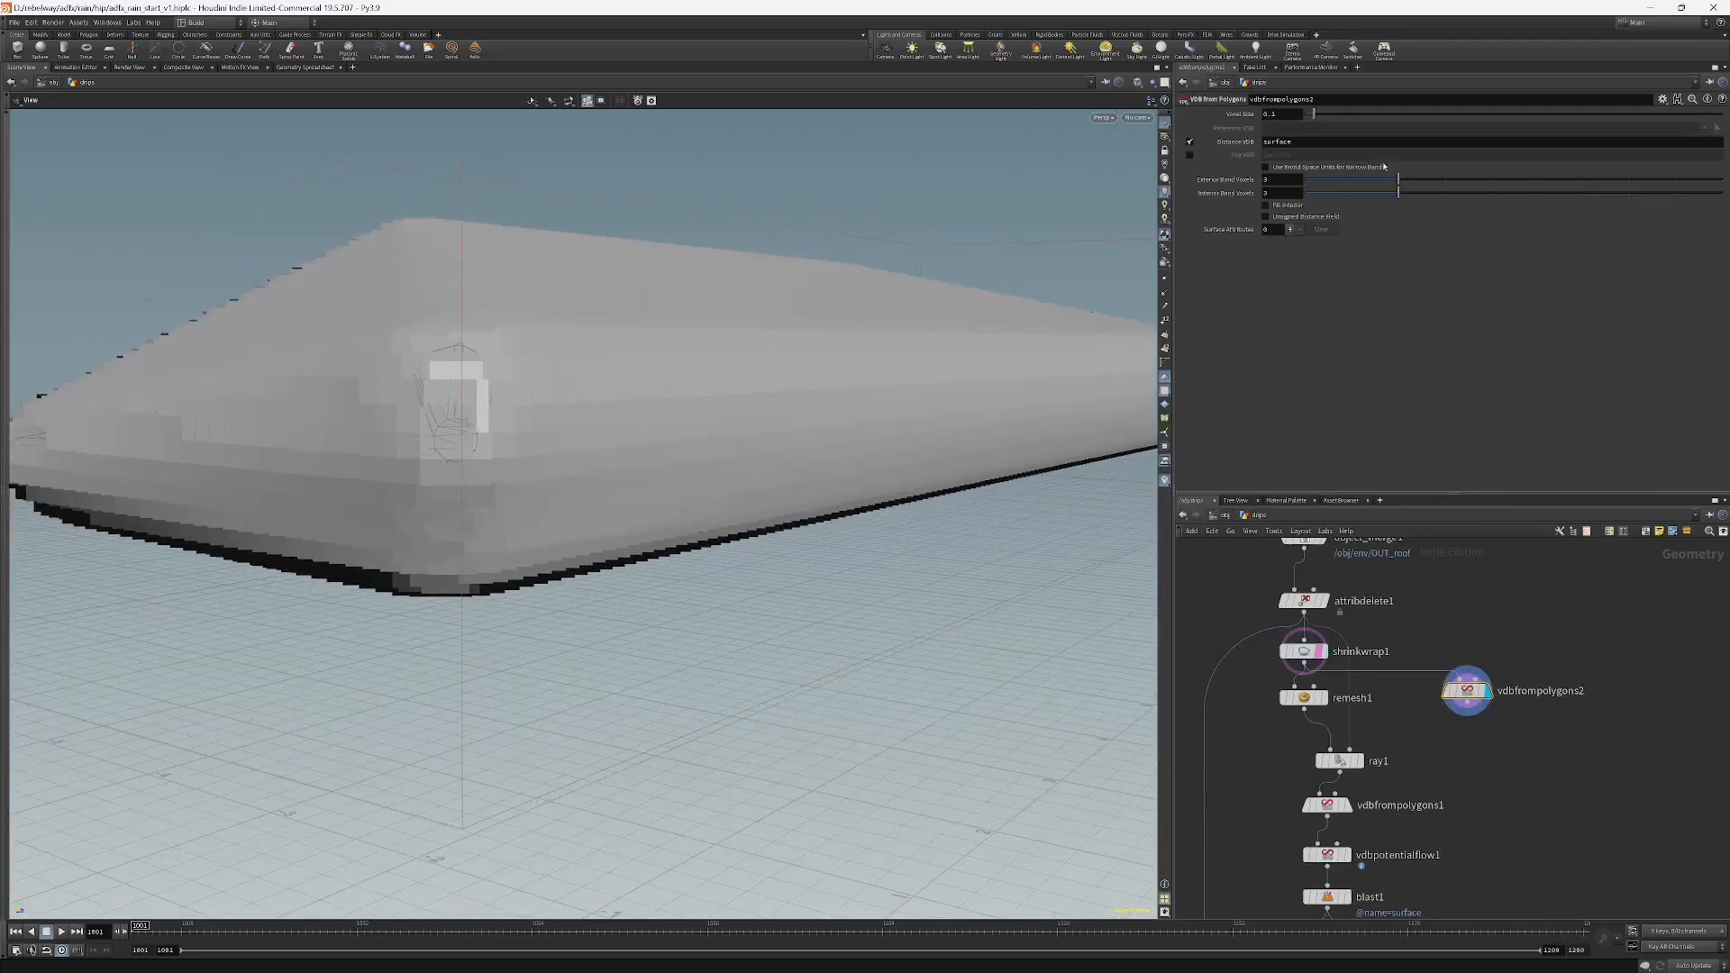
double_click(1273, 115)
type("2")
key("Return")
Move vdbfrompolygons2 down beside the wrangle nodes and set attribwrangle2 as the displayed node.
scroll(1573, 806, "down", 3)
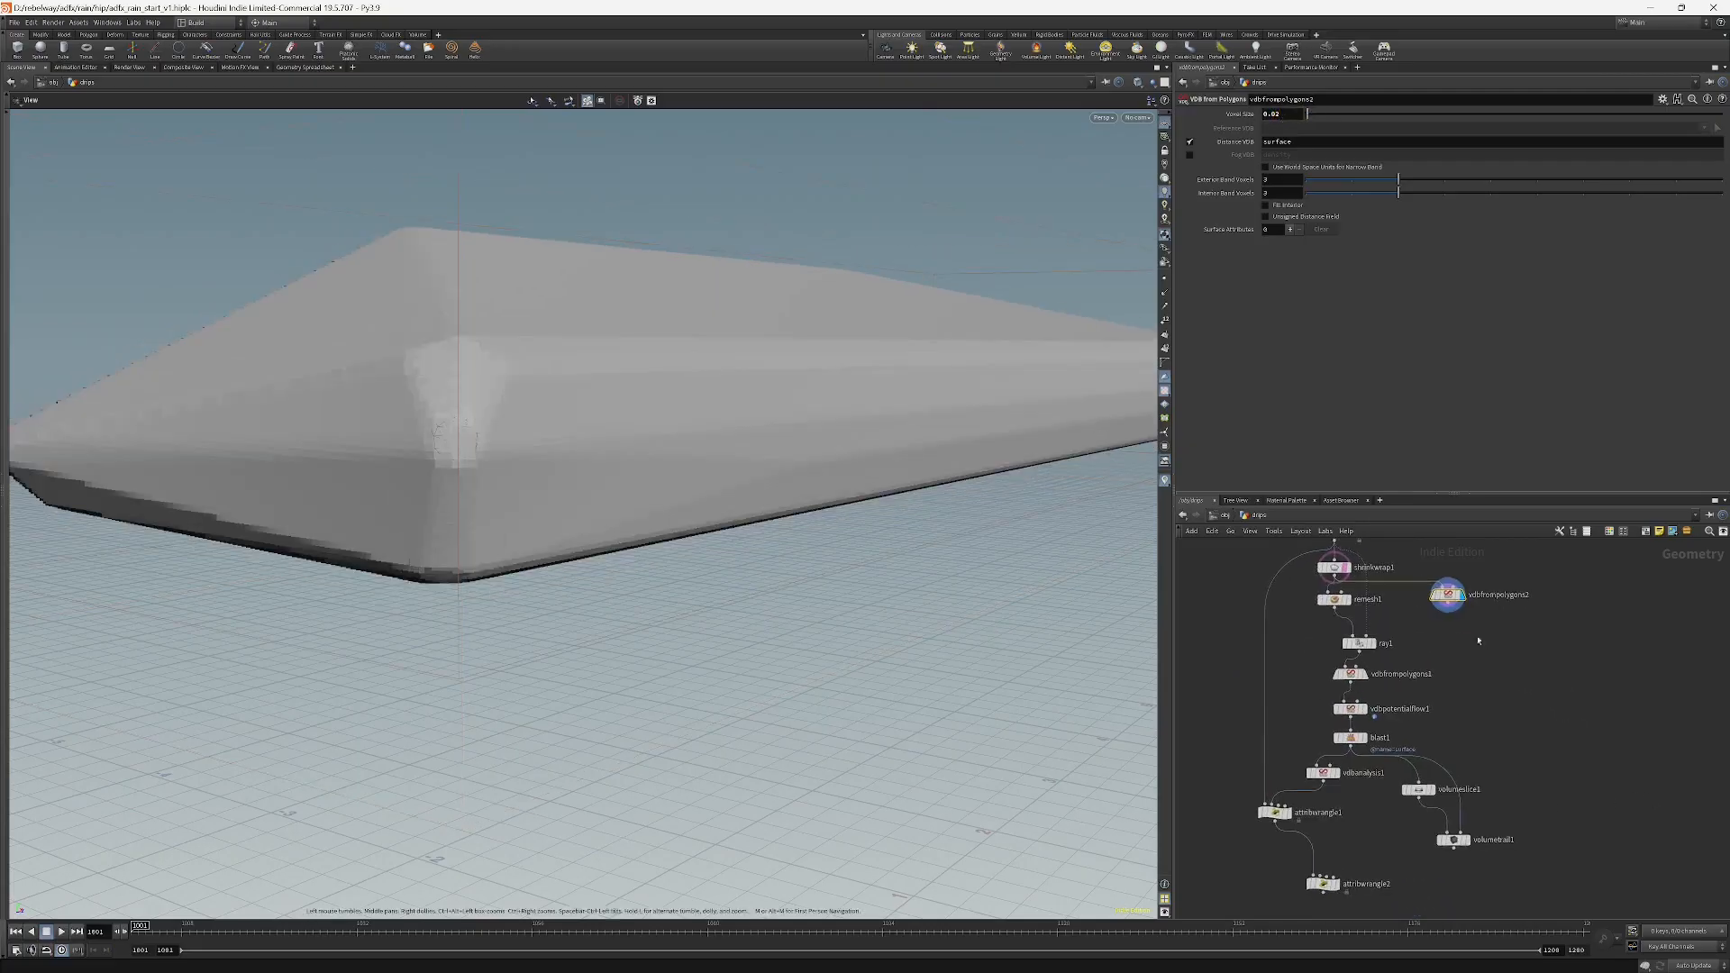
left_click_drag(1455, 609, 1328, 877)
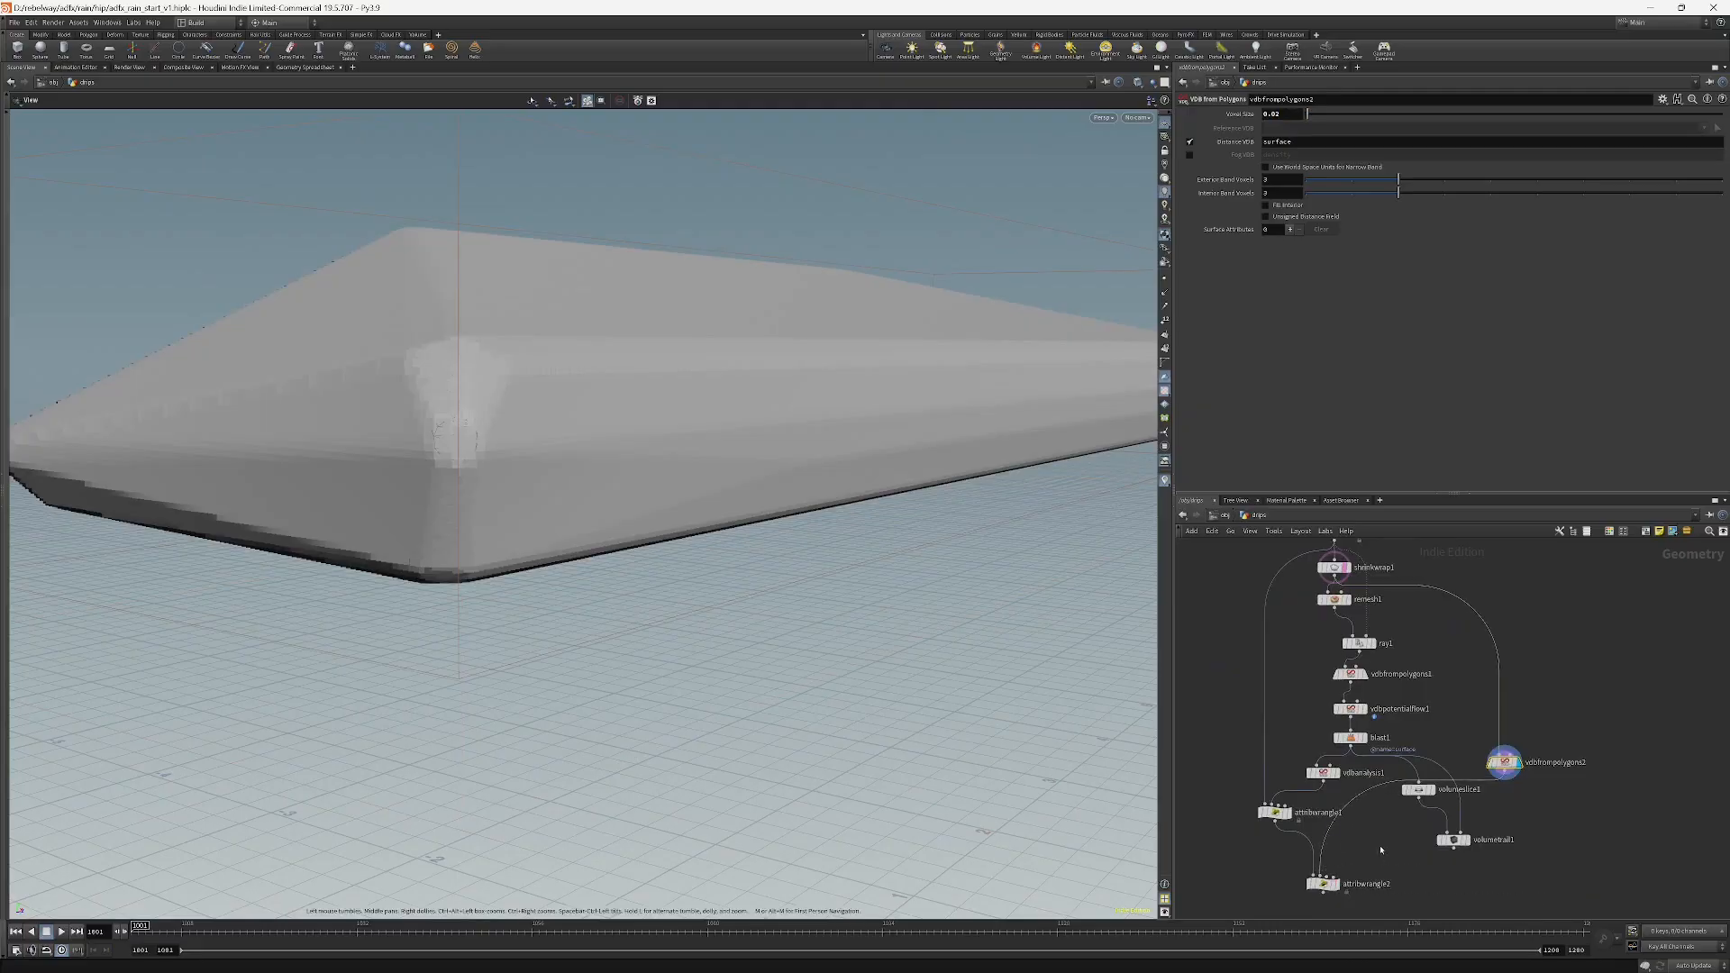
middle_click_drag(1380, 849, 1403, 771)
left_click(1362, 807)
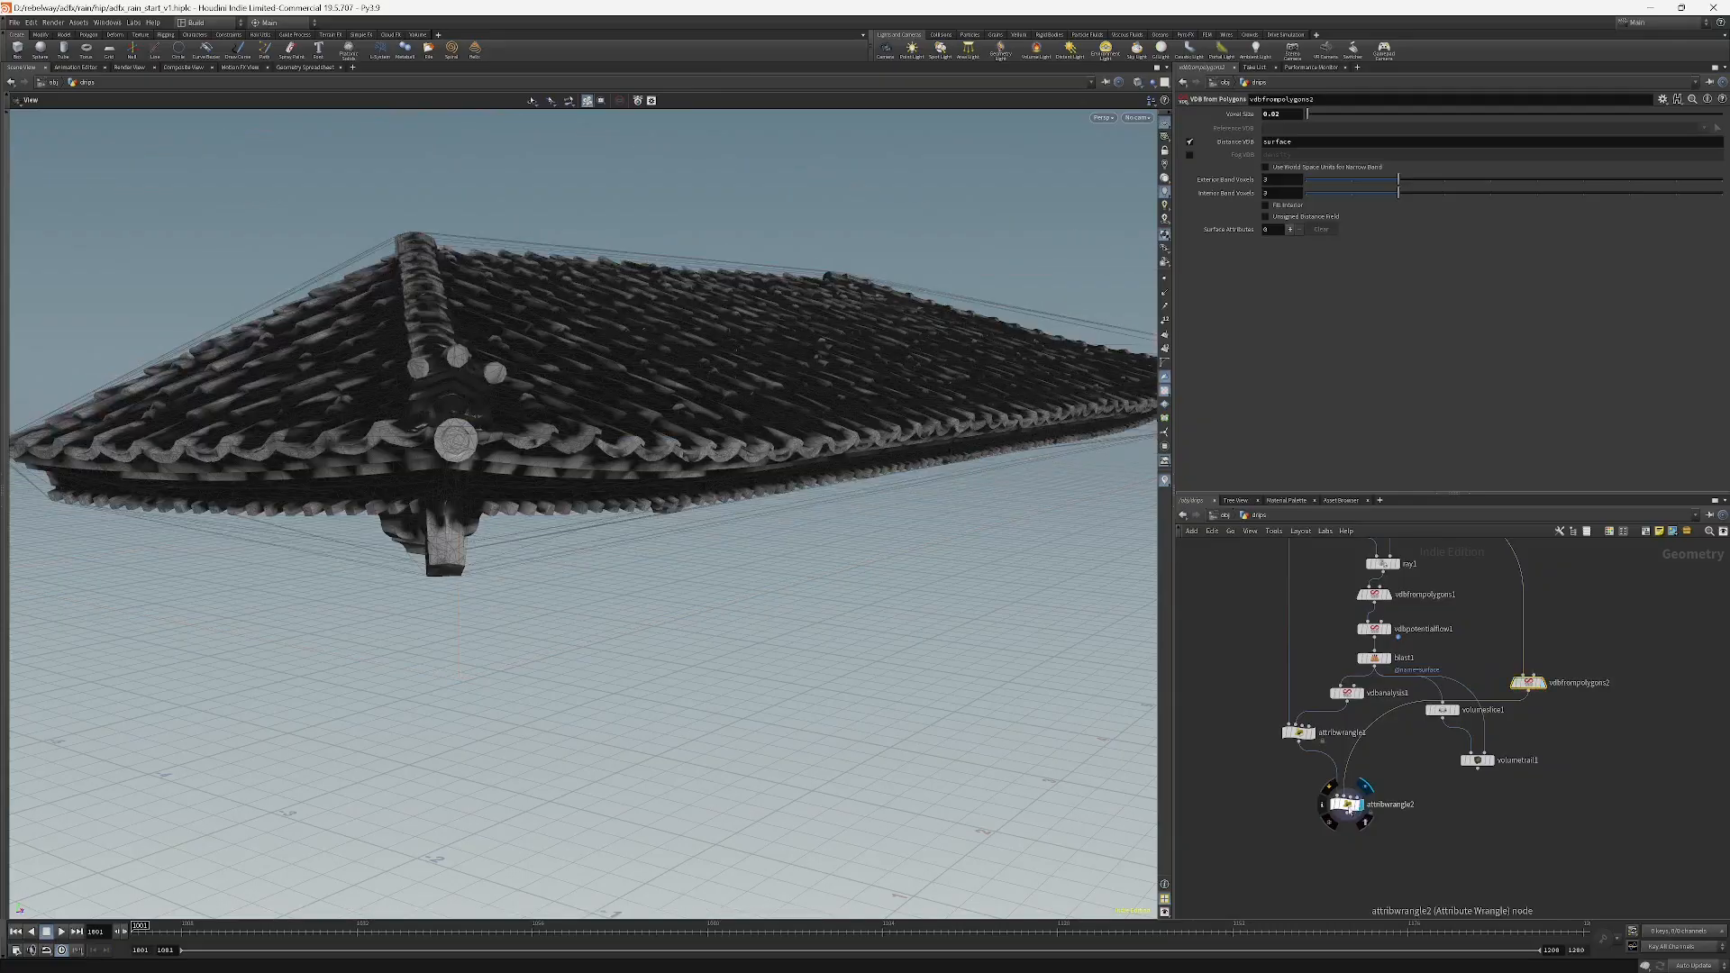
left_click(1311, 727)
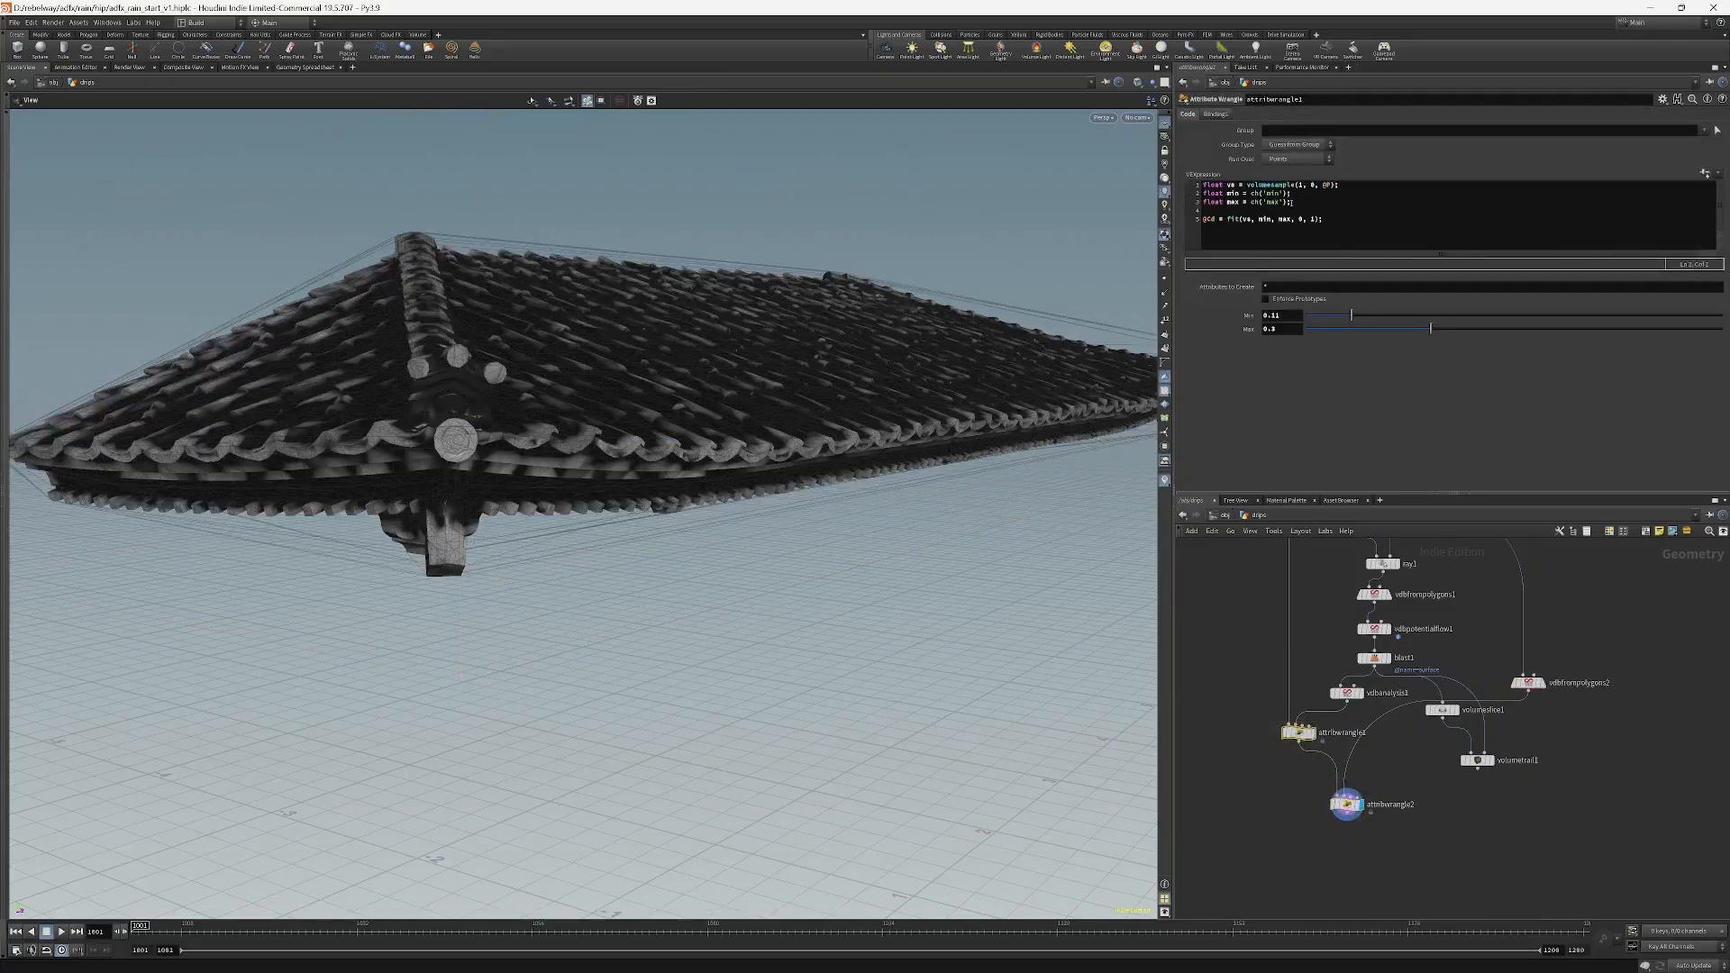
left_click(1345, 804)
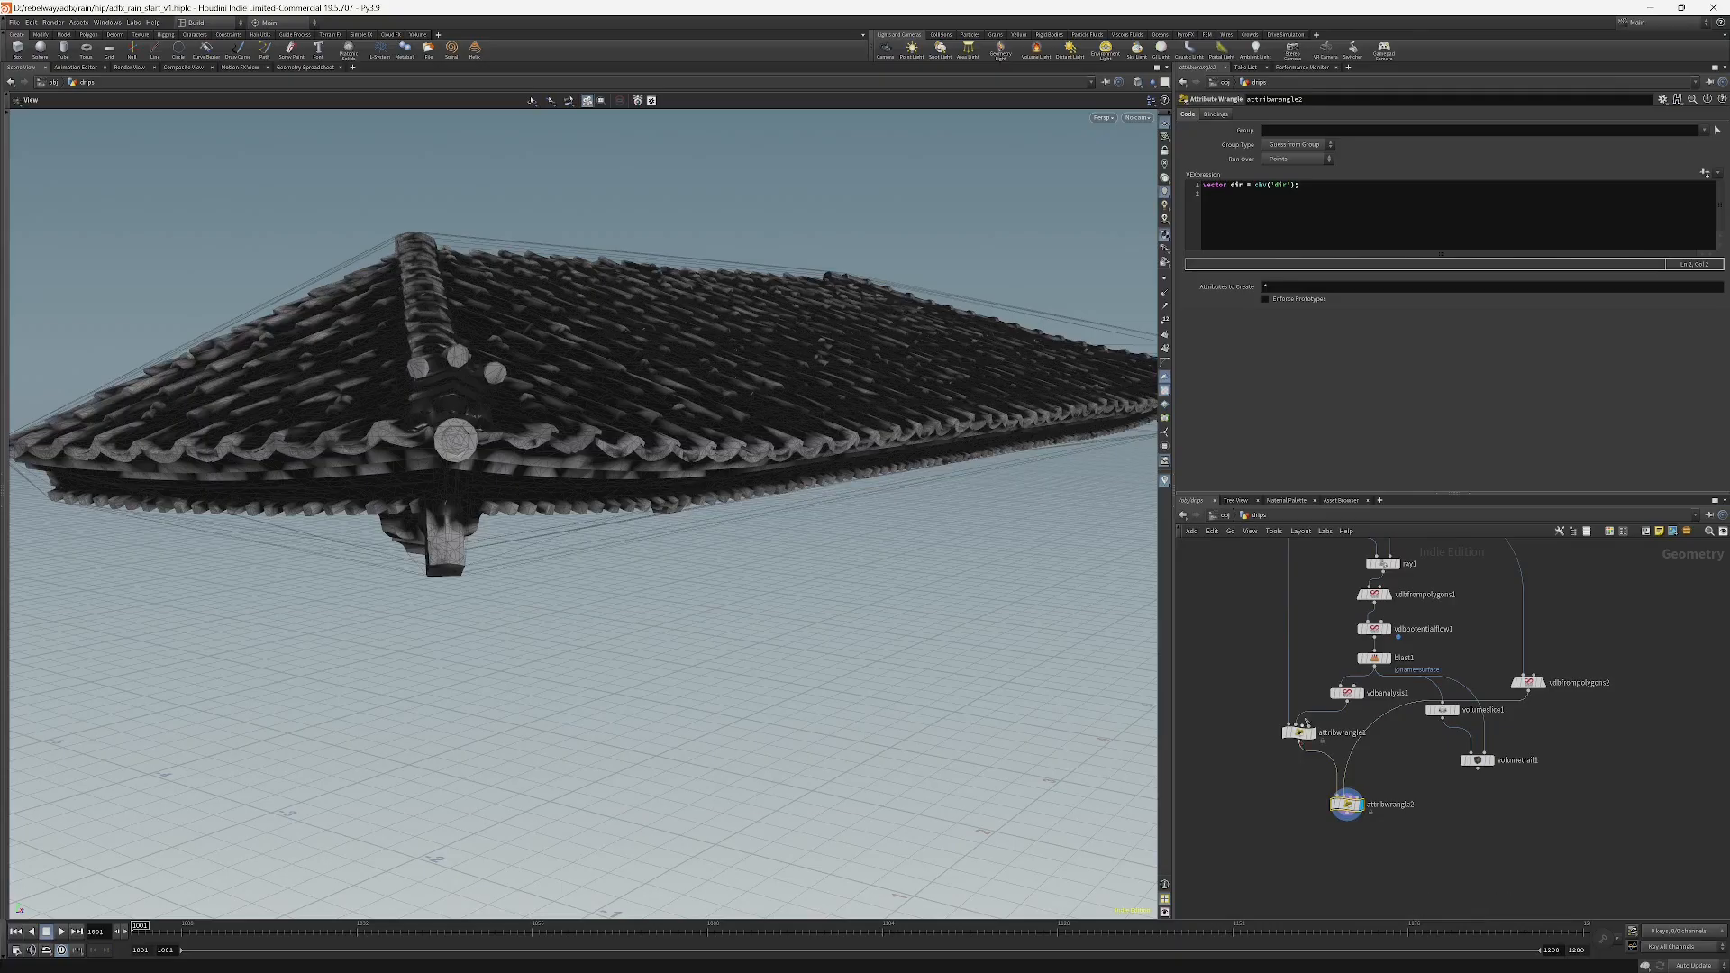
Add a second snippet line: vector grad = volumegradient(1, 0, @P);.
left_click(1335, 185)
key("Return")
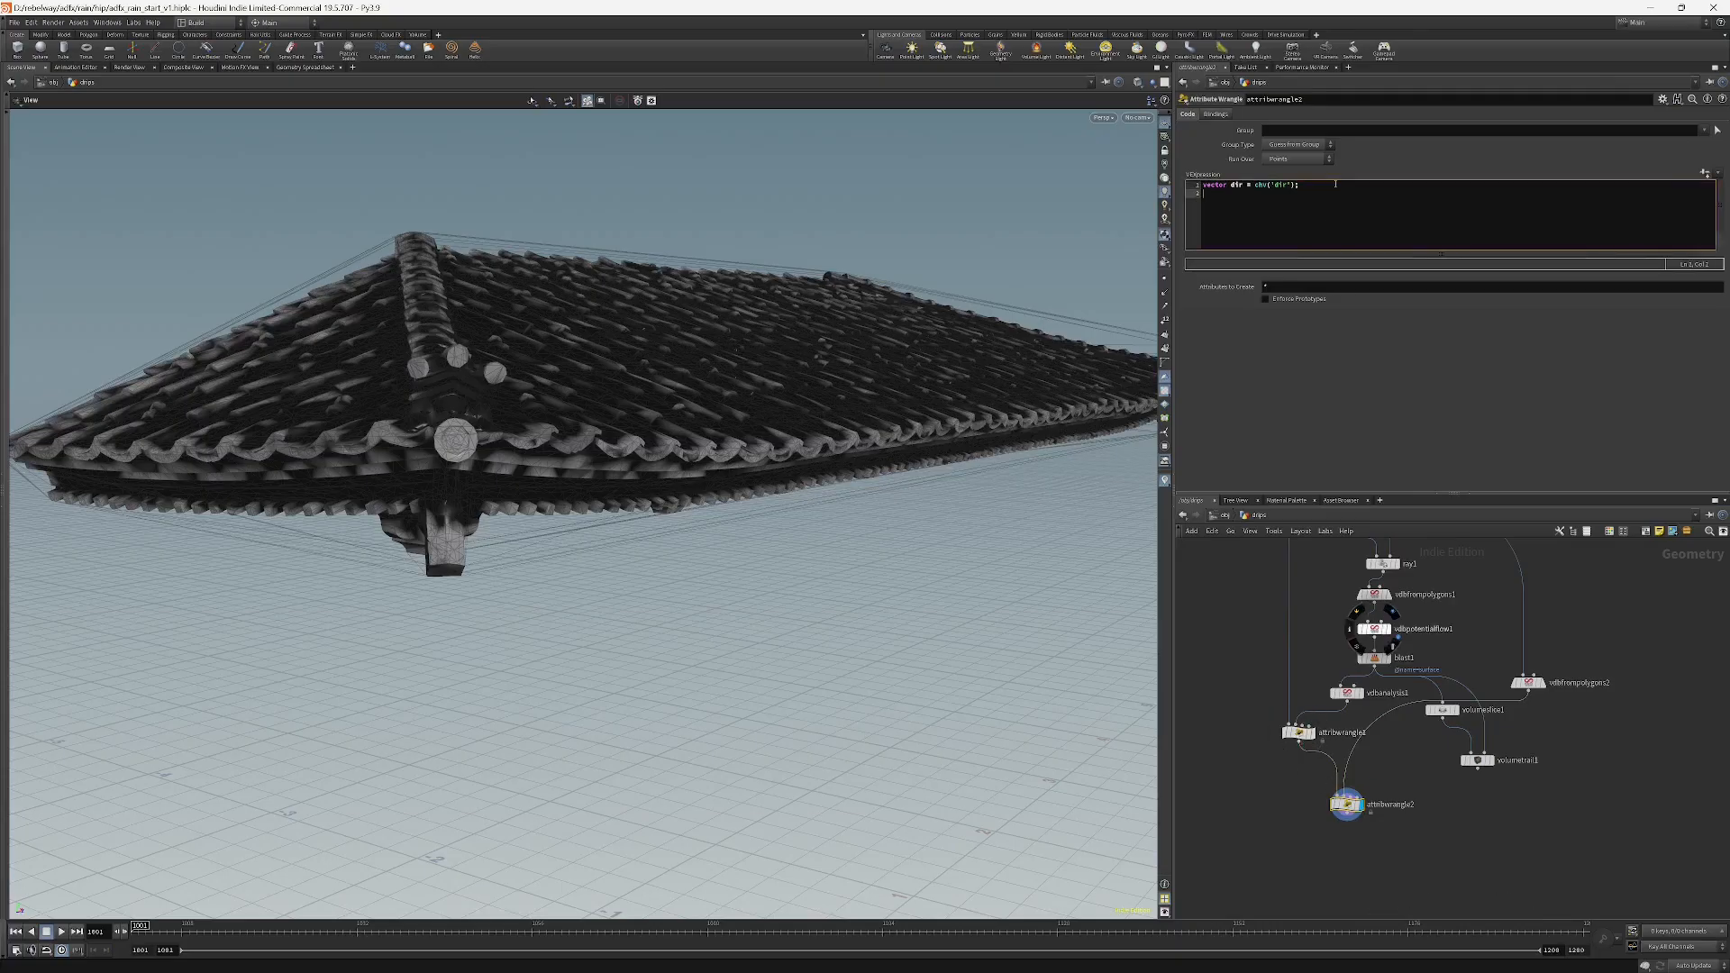
type("vector")
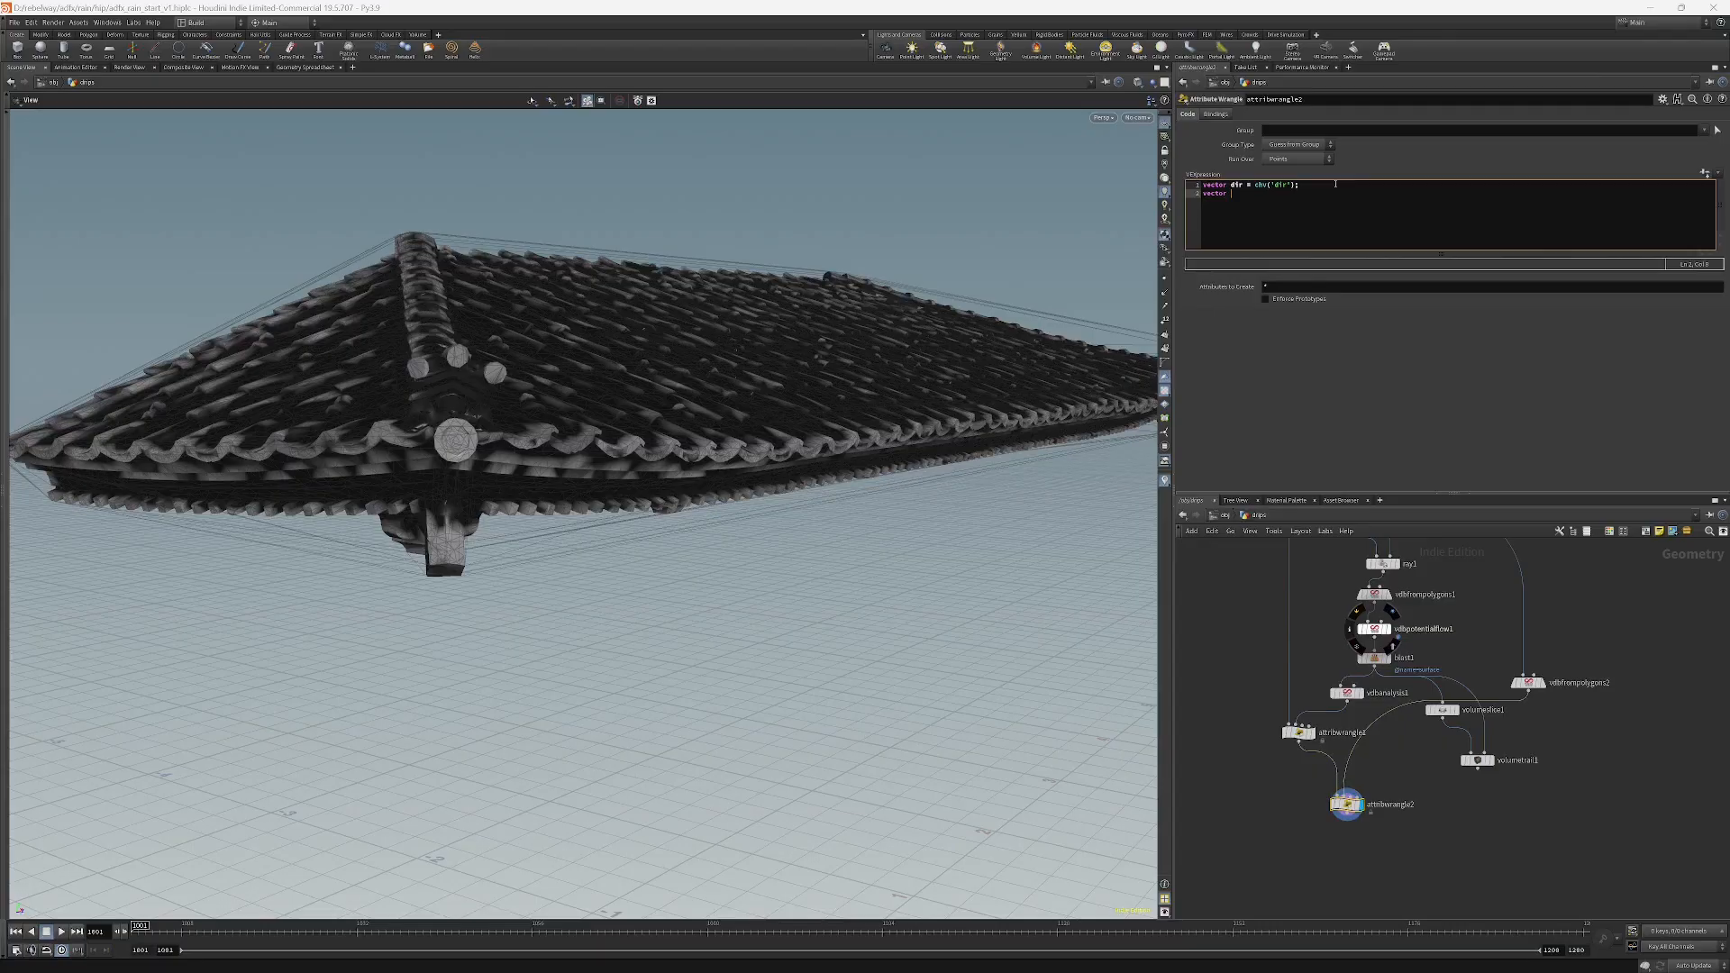
type(" grad = vo")
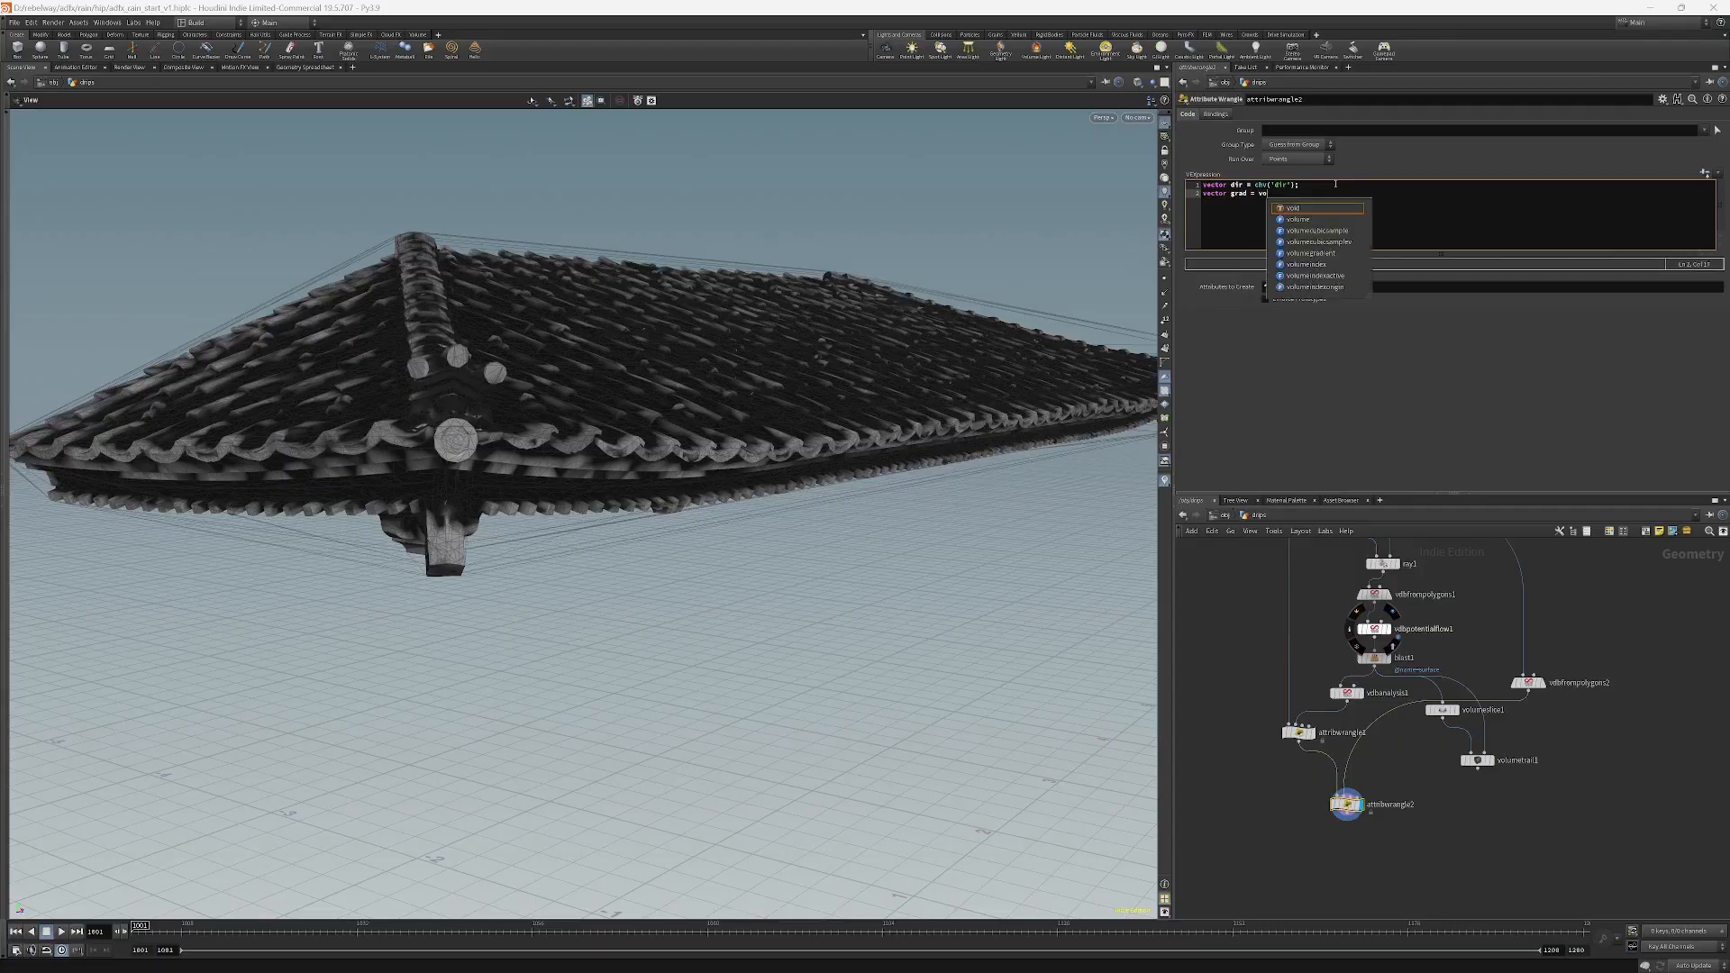
type("lumesa")
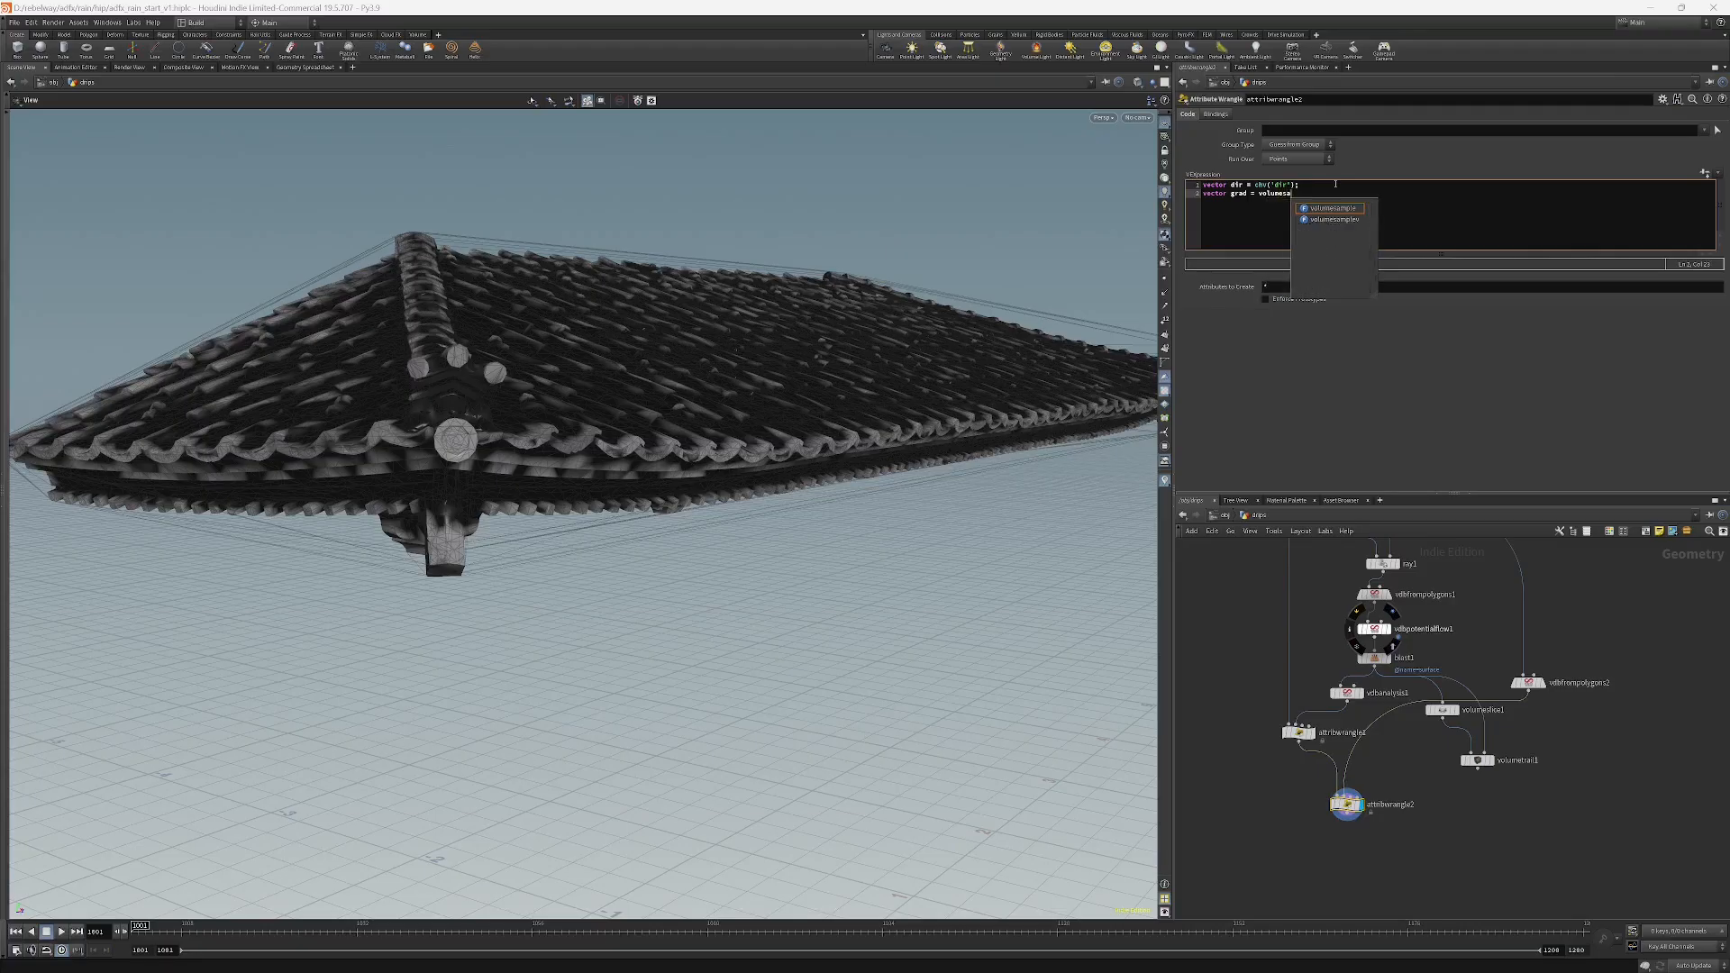
key("BackSpace")
key("BackSpace")
type("gr")
key("Return")
type("(1")
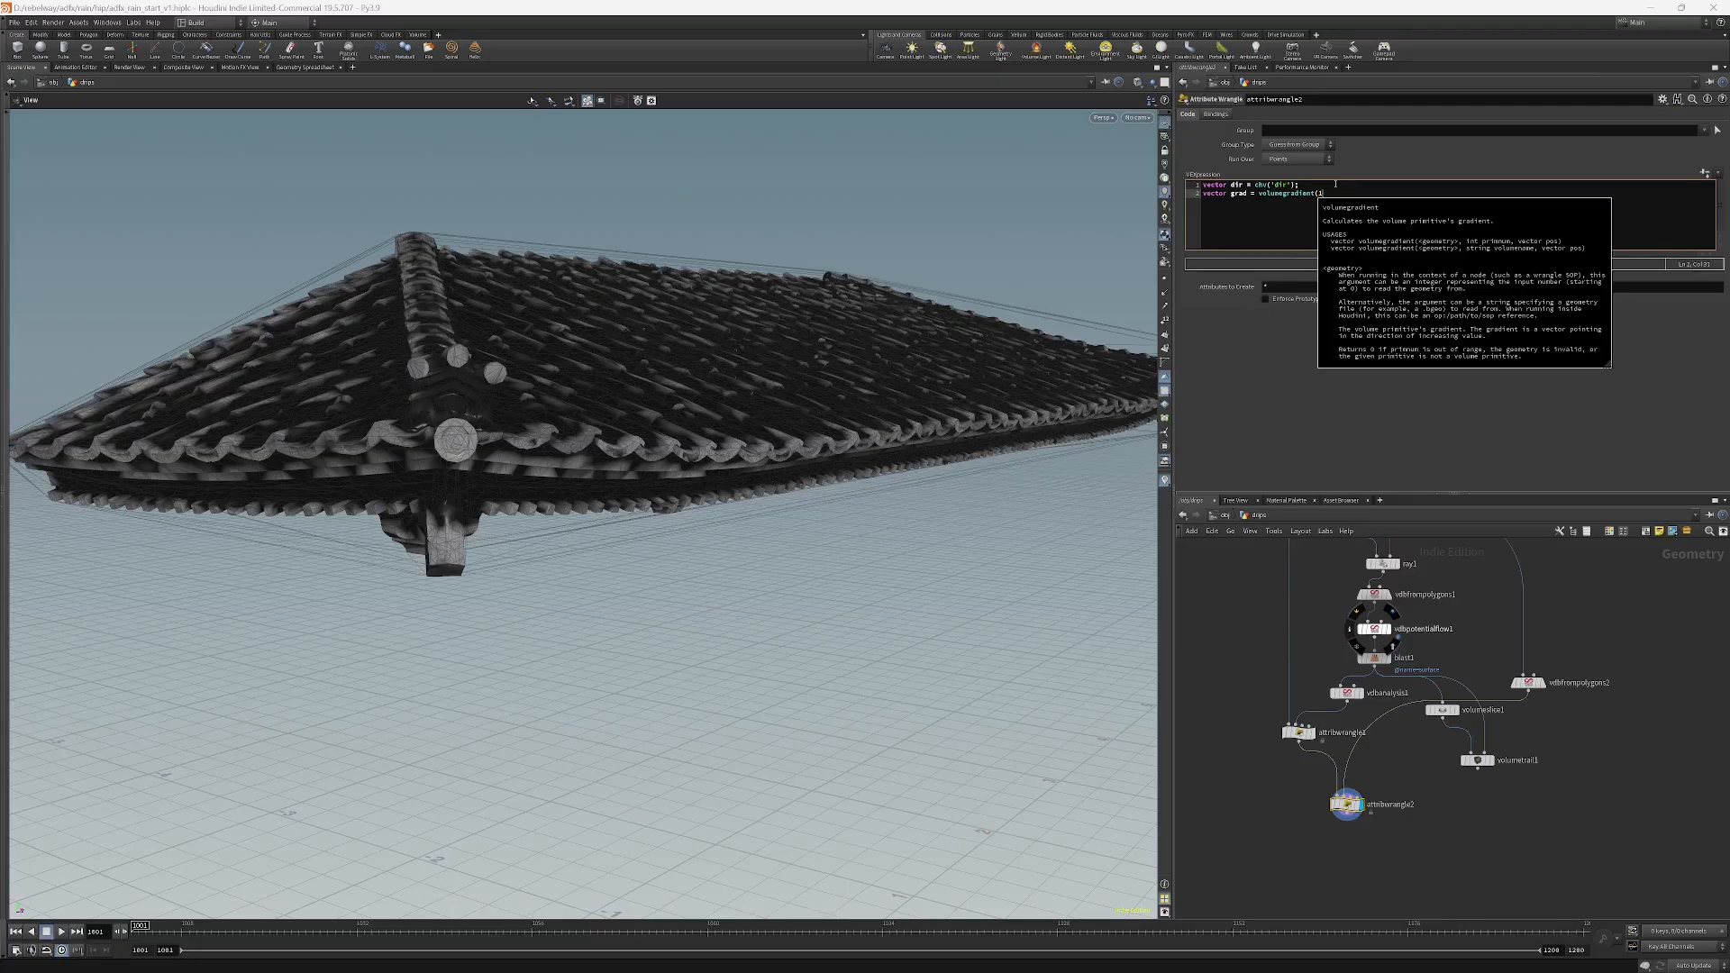
key("Escape")
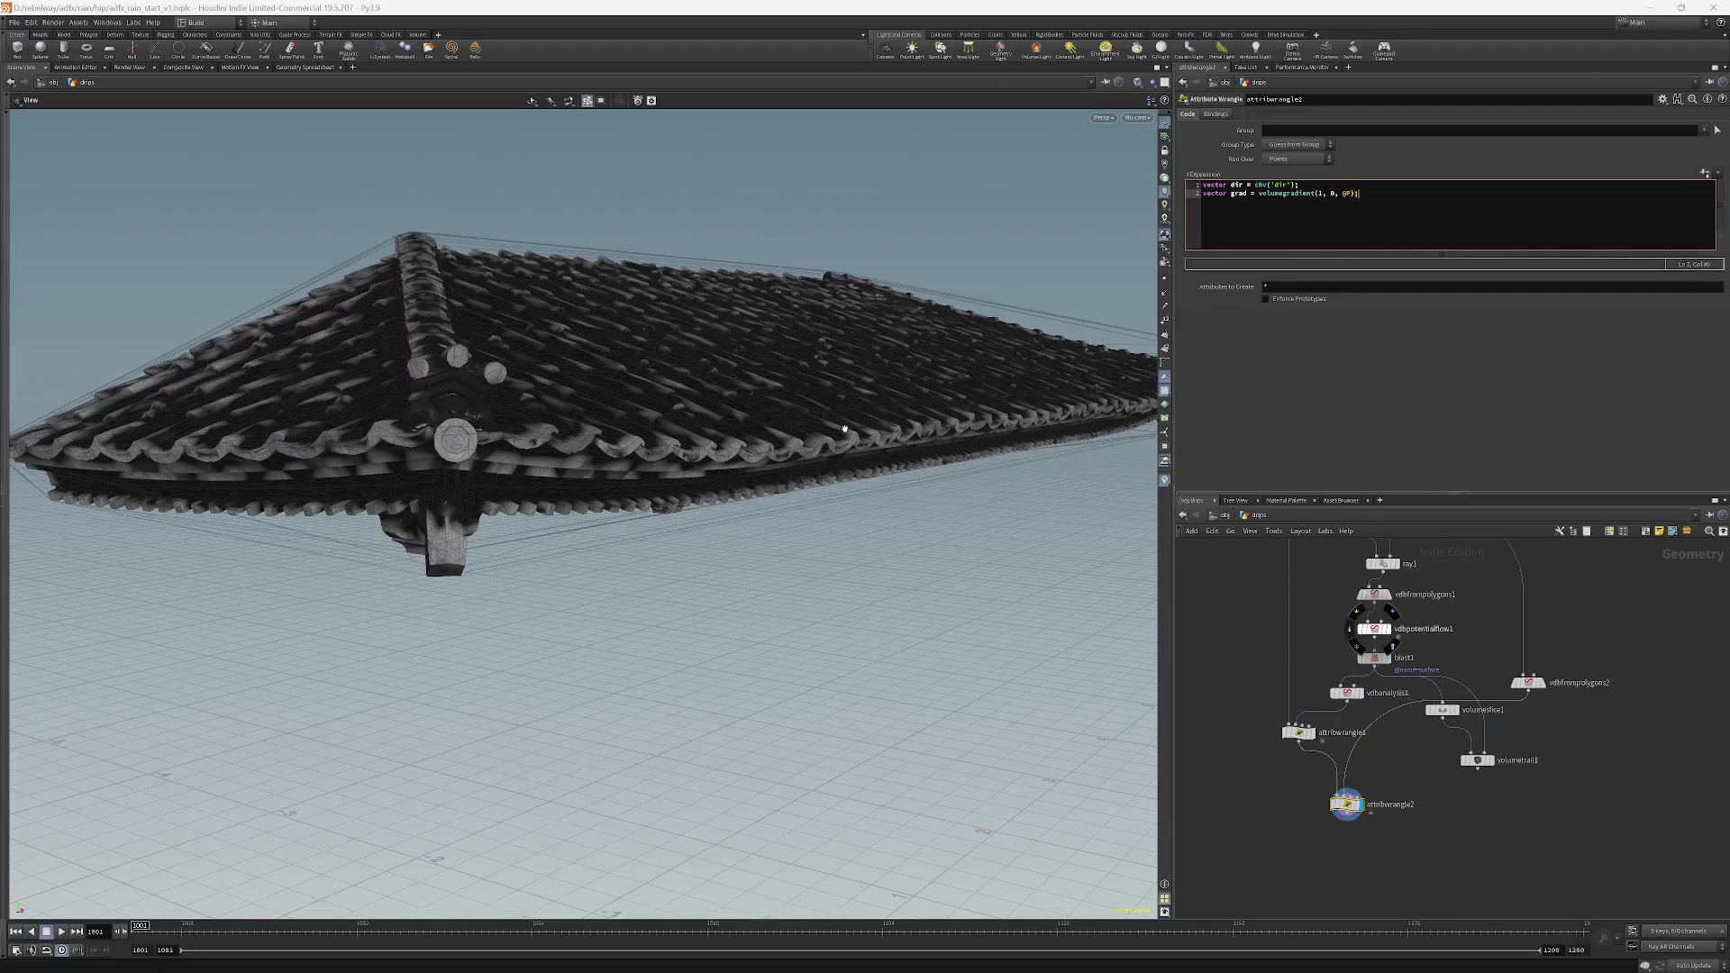
Display the vdbfrompolygons2 node to view its volume.
left_click(1289, 788)
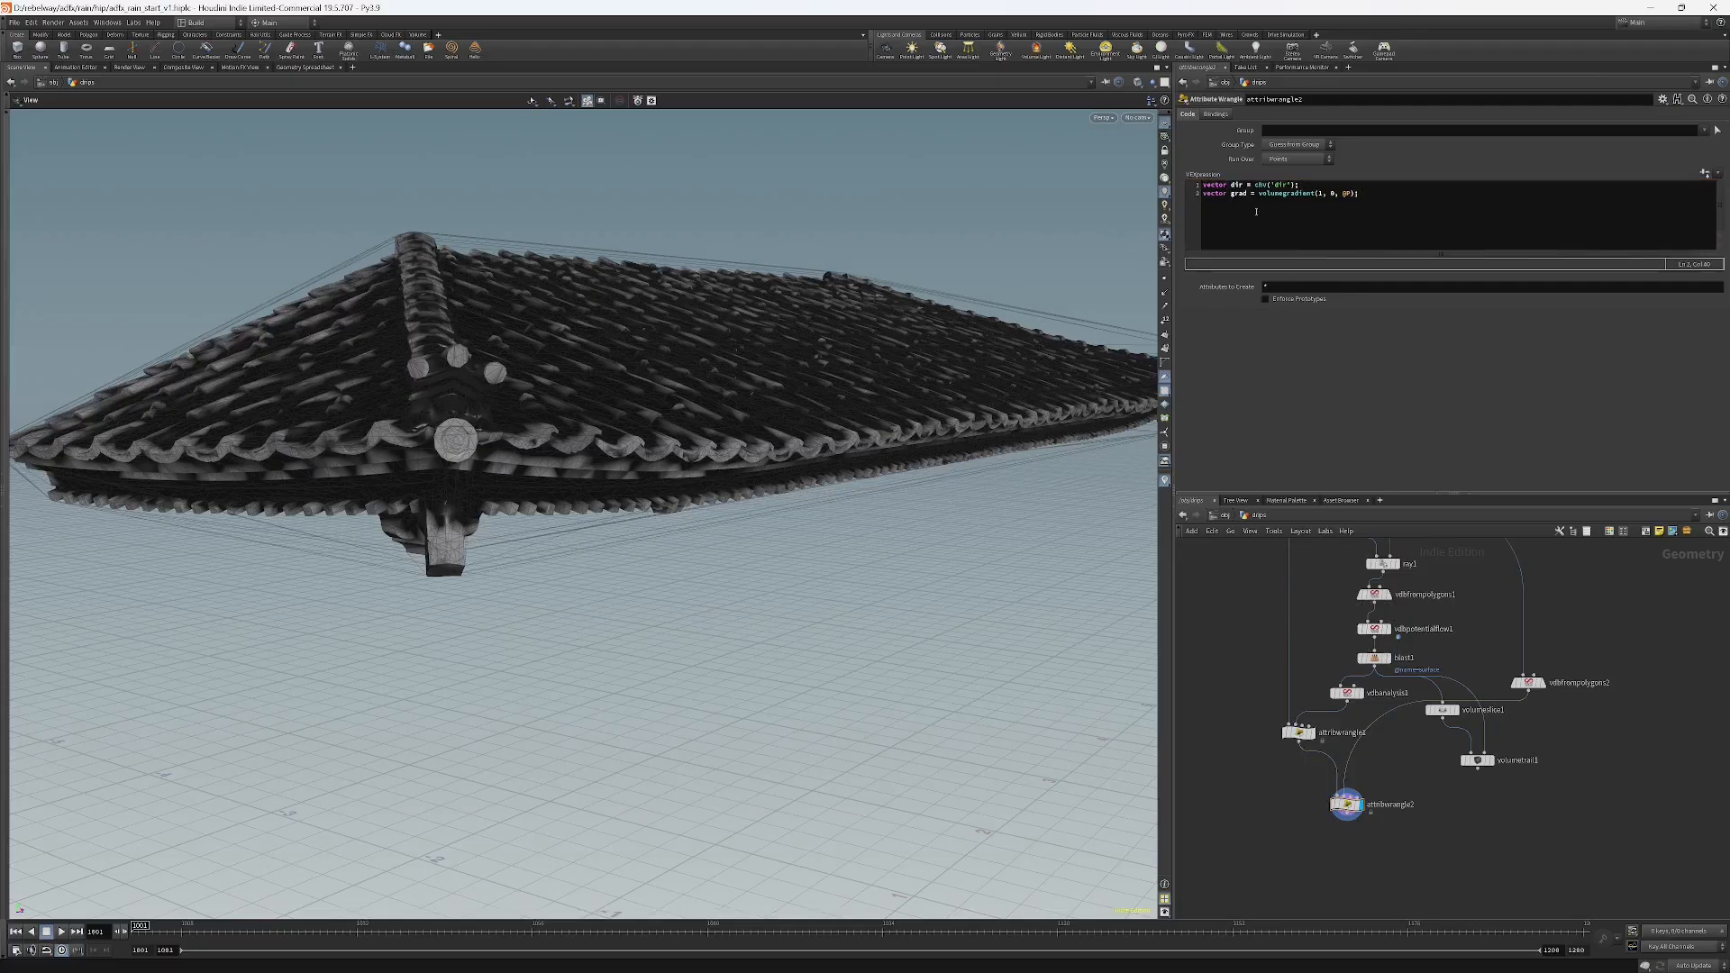
left_click(1529, 683)
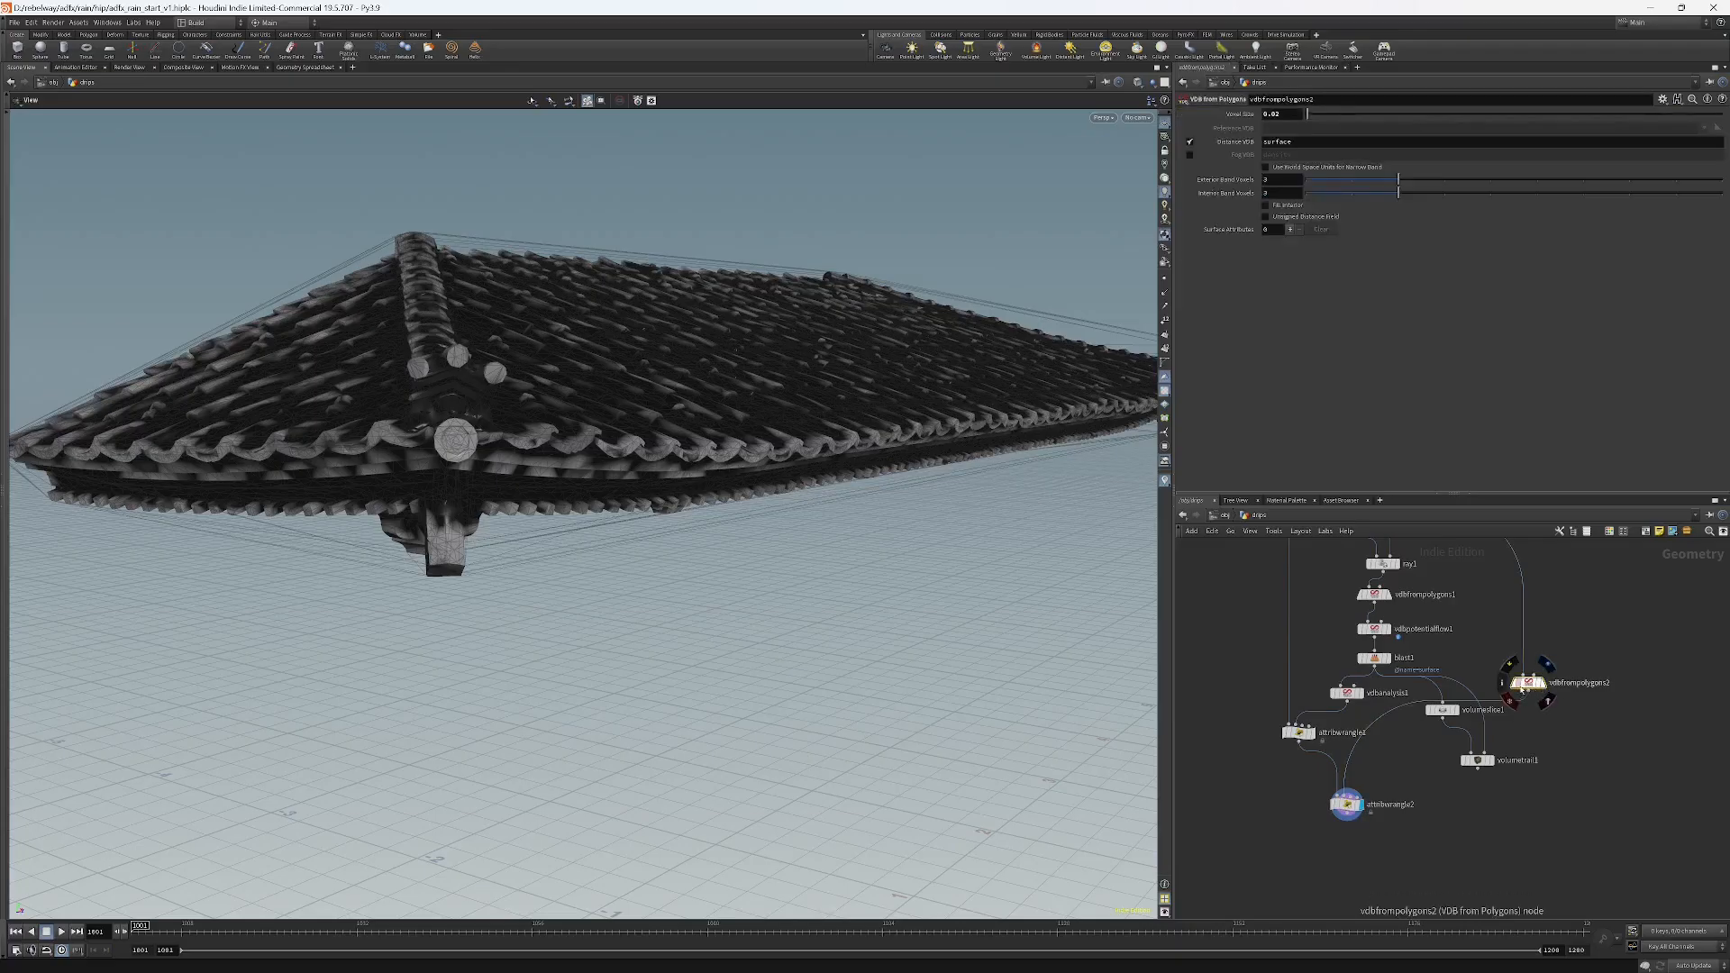
left_click(1546, 665)
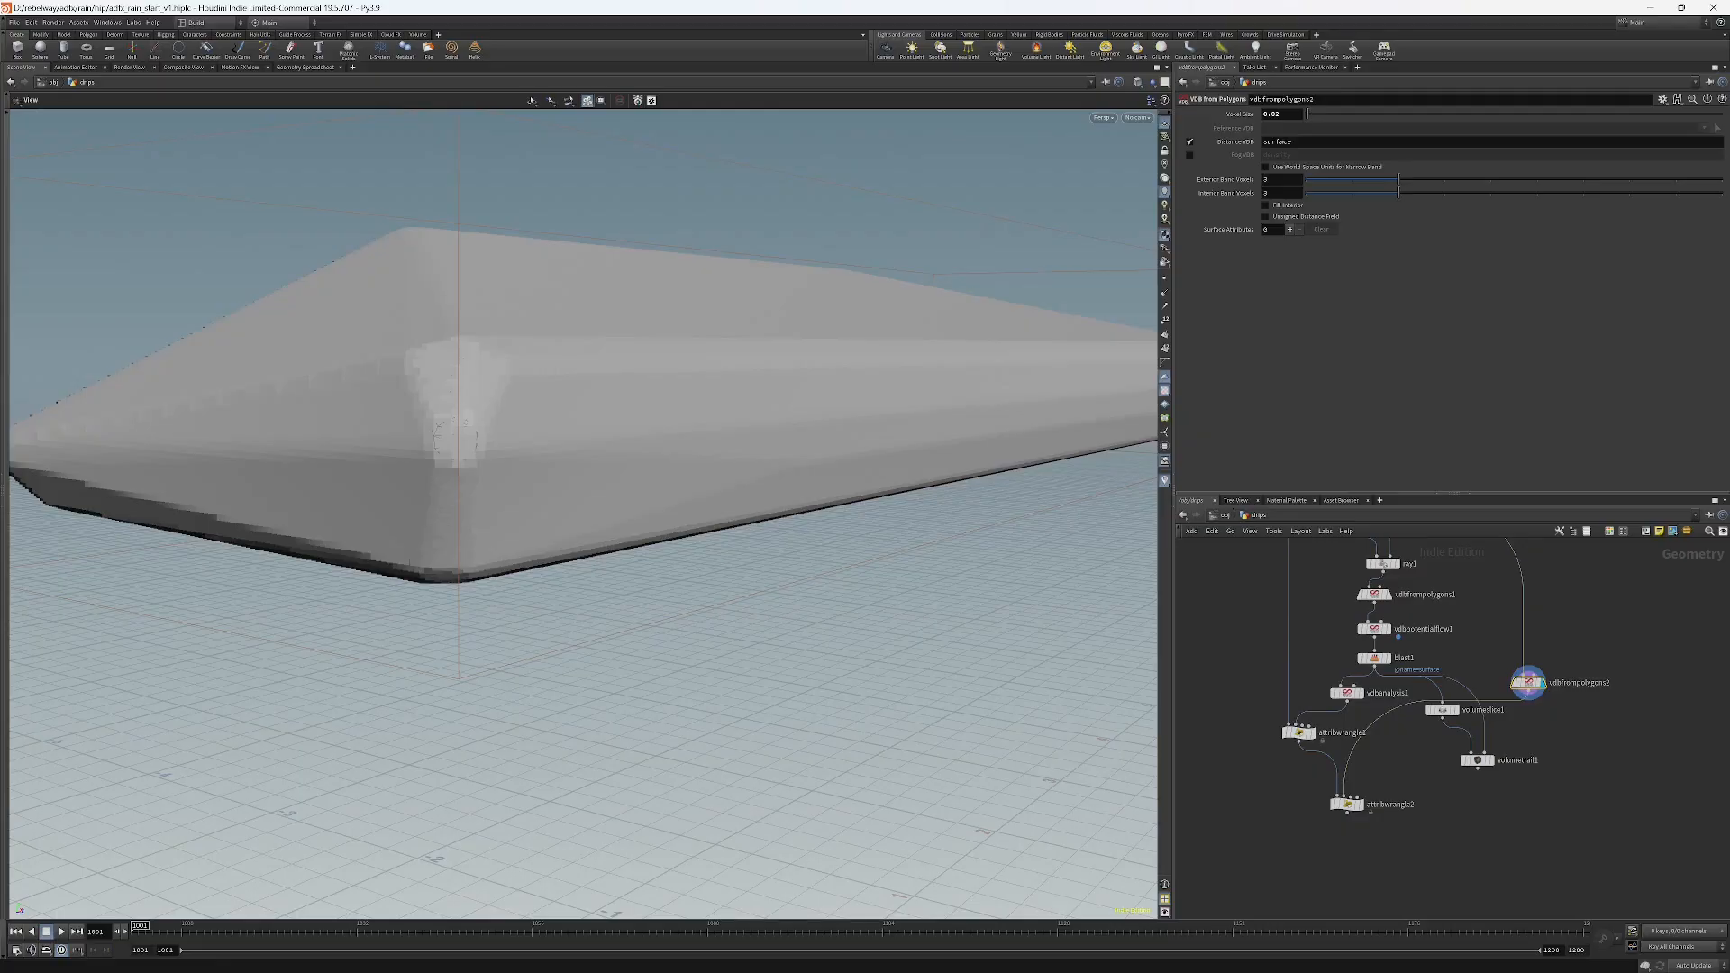
Switch to the Canva whiteboard and sketch a circle with arrows to illustrate the gradient direction.
key("alt+Tab")
key("d")
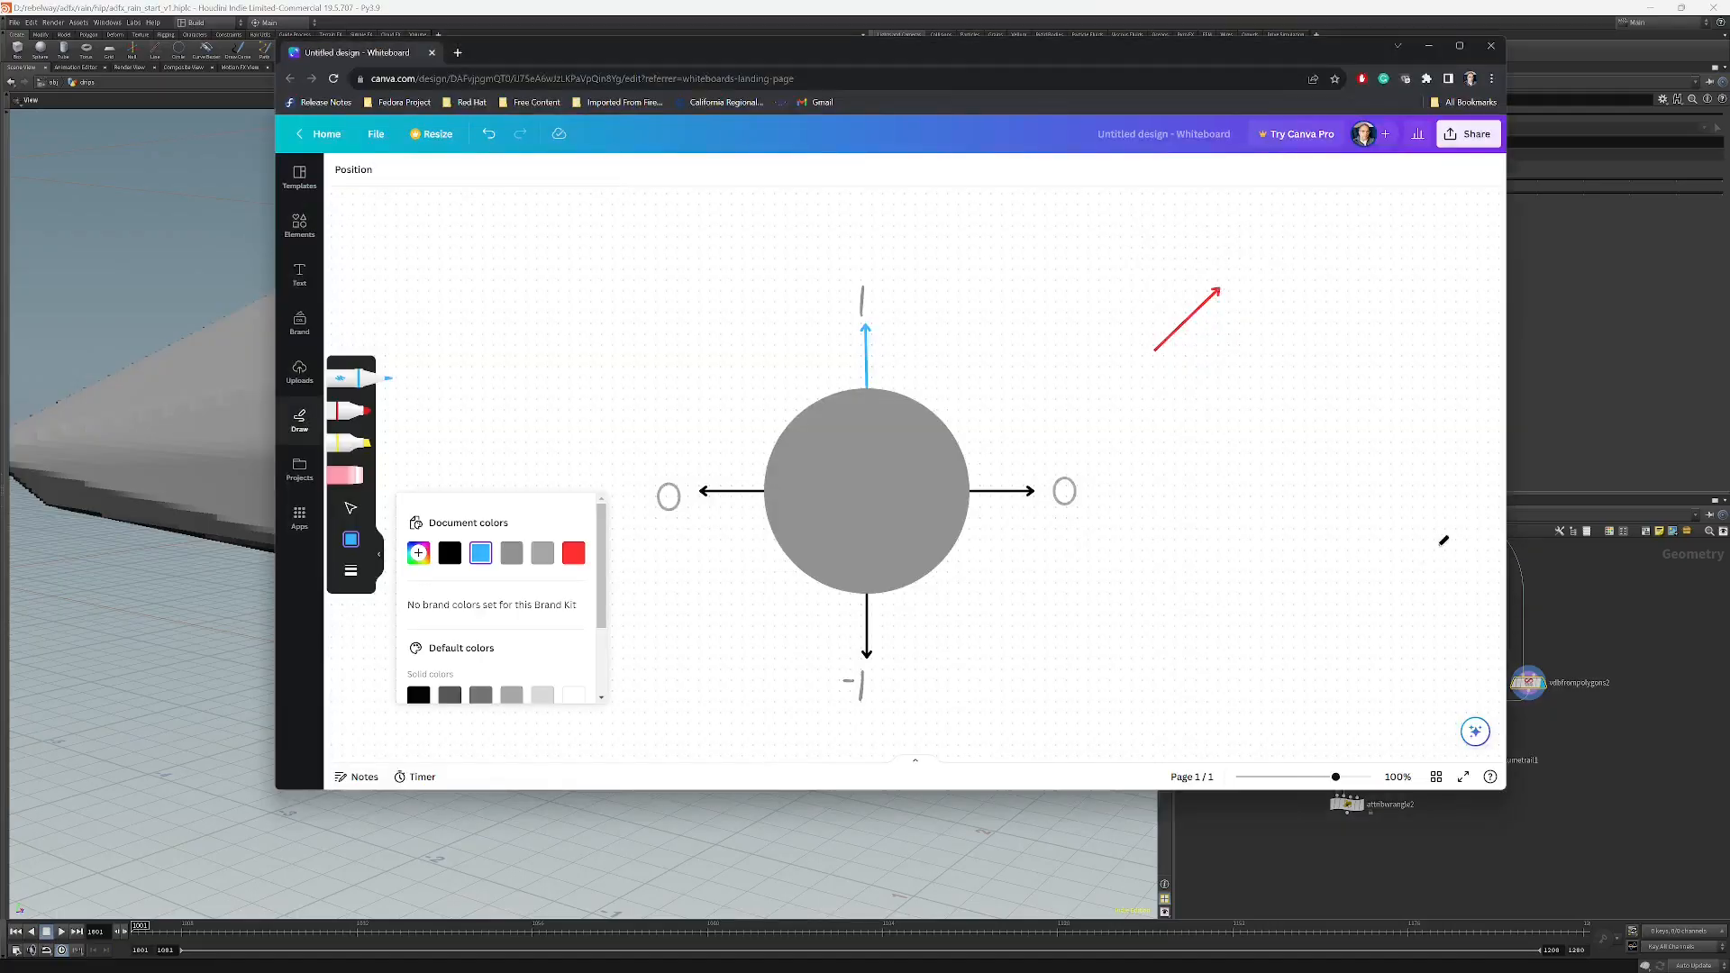
mouse_move(1424, 537)
left_mouse_down()
mouse_move(1359, 527)
mouse_move(1274, 552)
mouse_move(1240, 614)
mouse_move(1265, 658)
mouse_move(1405, 660)
mouse_move(1451, 606)
mouse_move(1440, 533)
left_mouse_up()
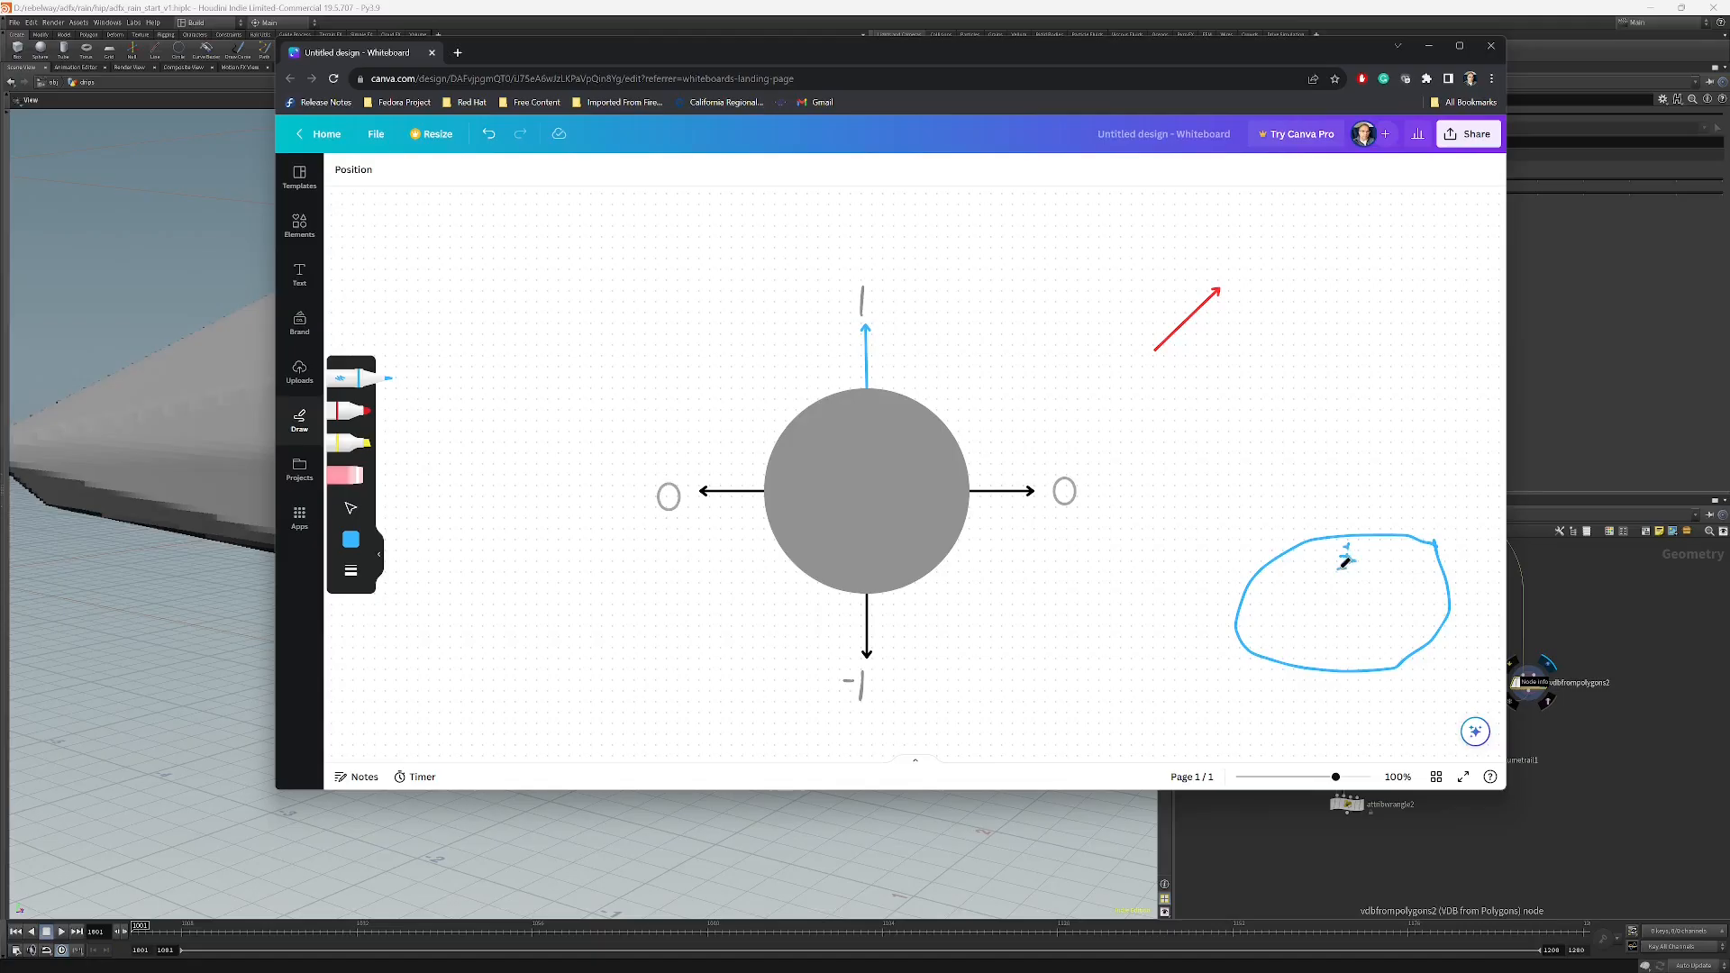
left_click_drag(1347, 559, 1349, 586)
left_click_drag(1346, 527, 1344, 532)
left_click_drag(1338, 514, 1329, 513)
left_click_drag(1364, 551, 1364, 579)
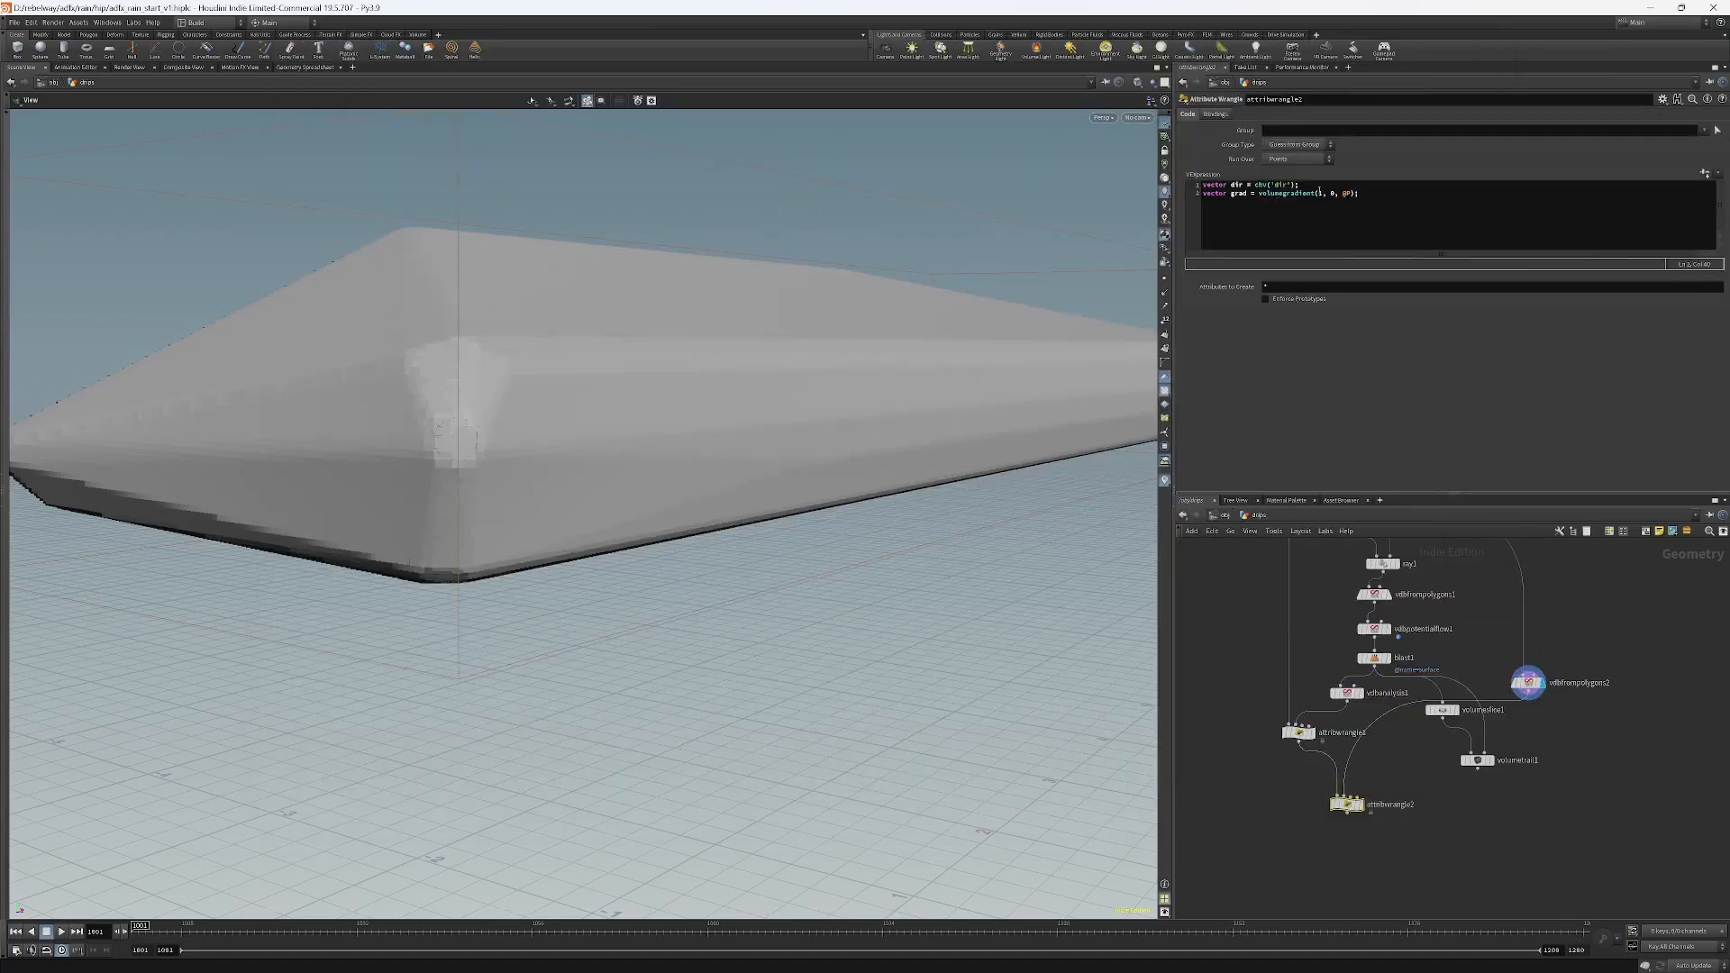
Add a VDB Analysis node set to Gradient and connect vdbfrompolygons2 into it.
left_click(1390, 791)
middle_click_drag(1390, 792, 1355, 757)
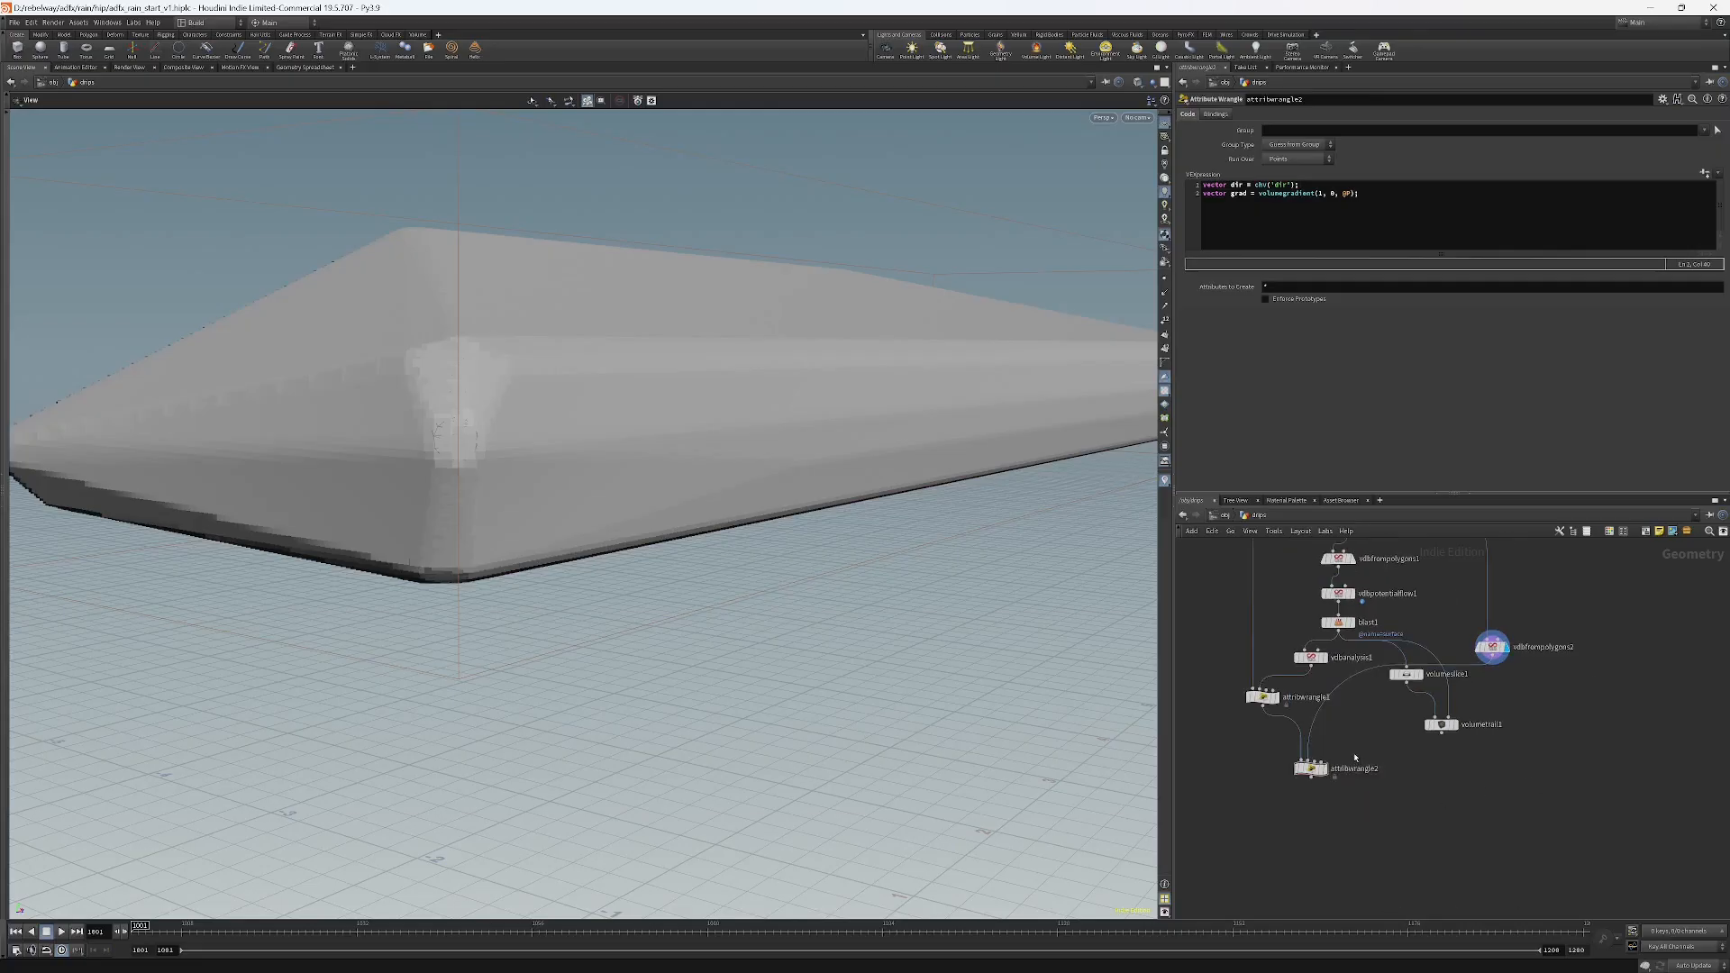
key("Tab")
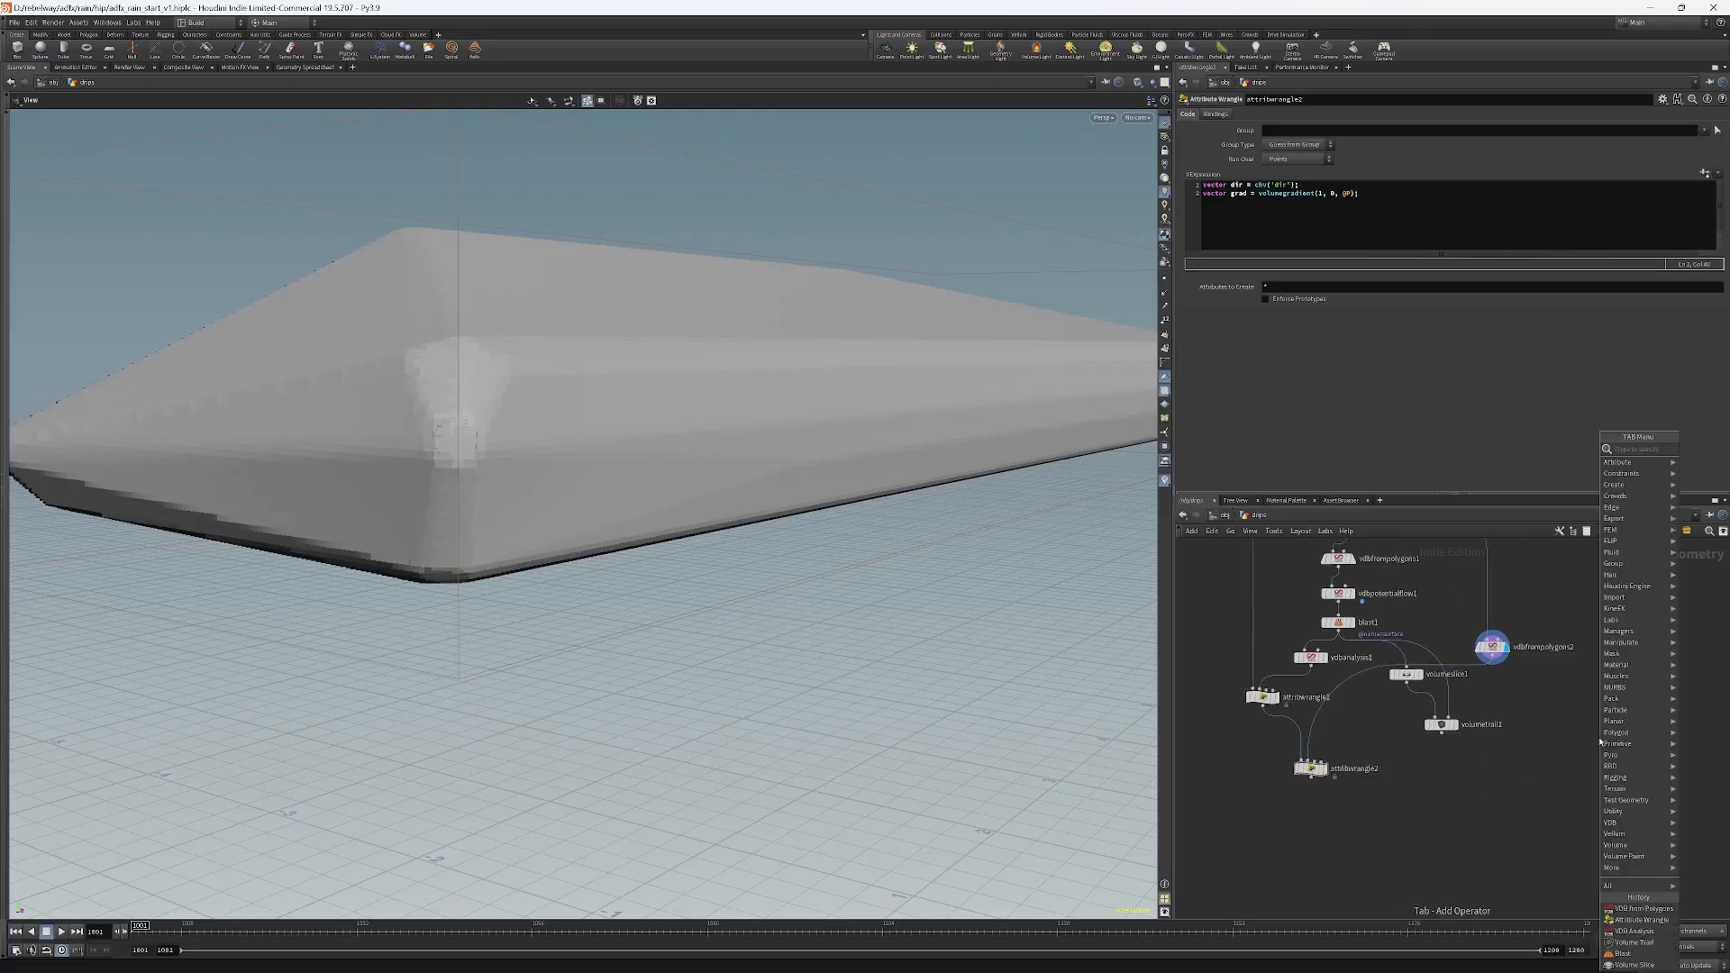
type("vd")
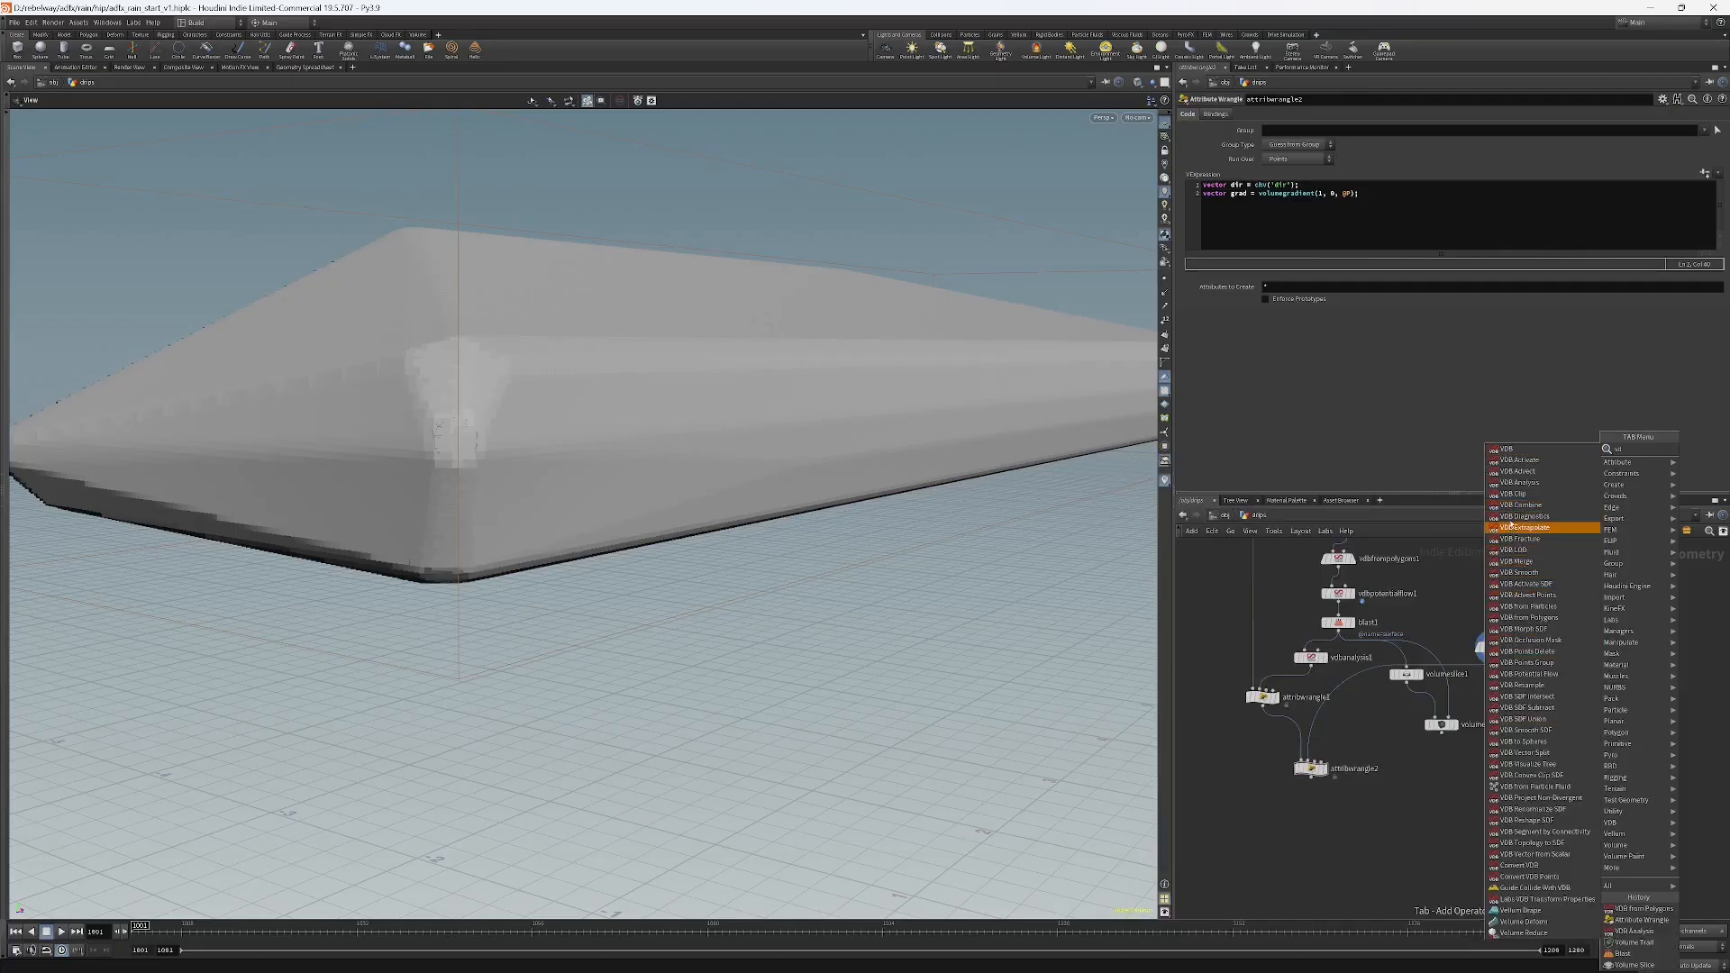
left_click(1514, 487)
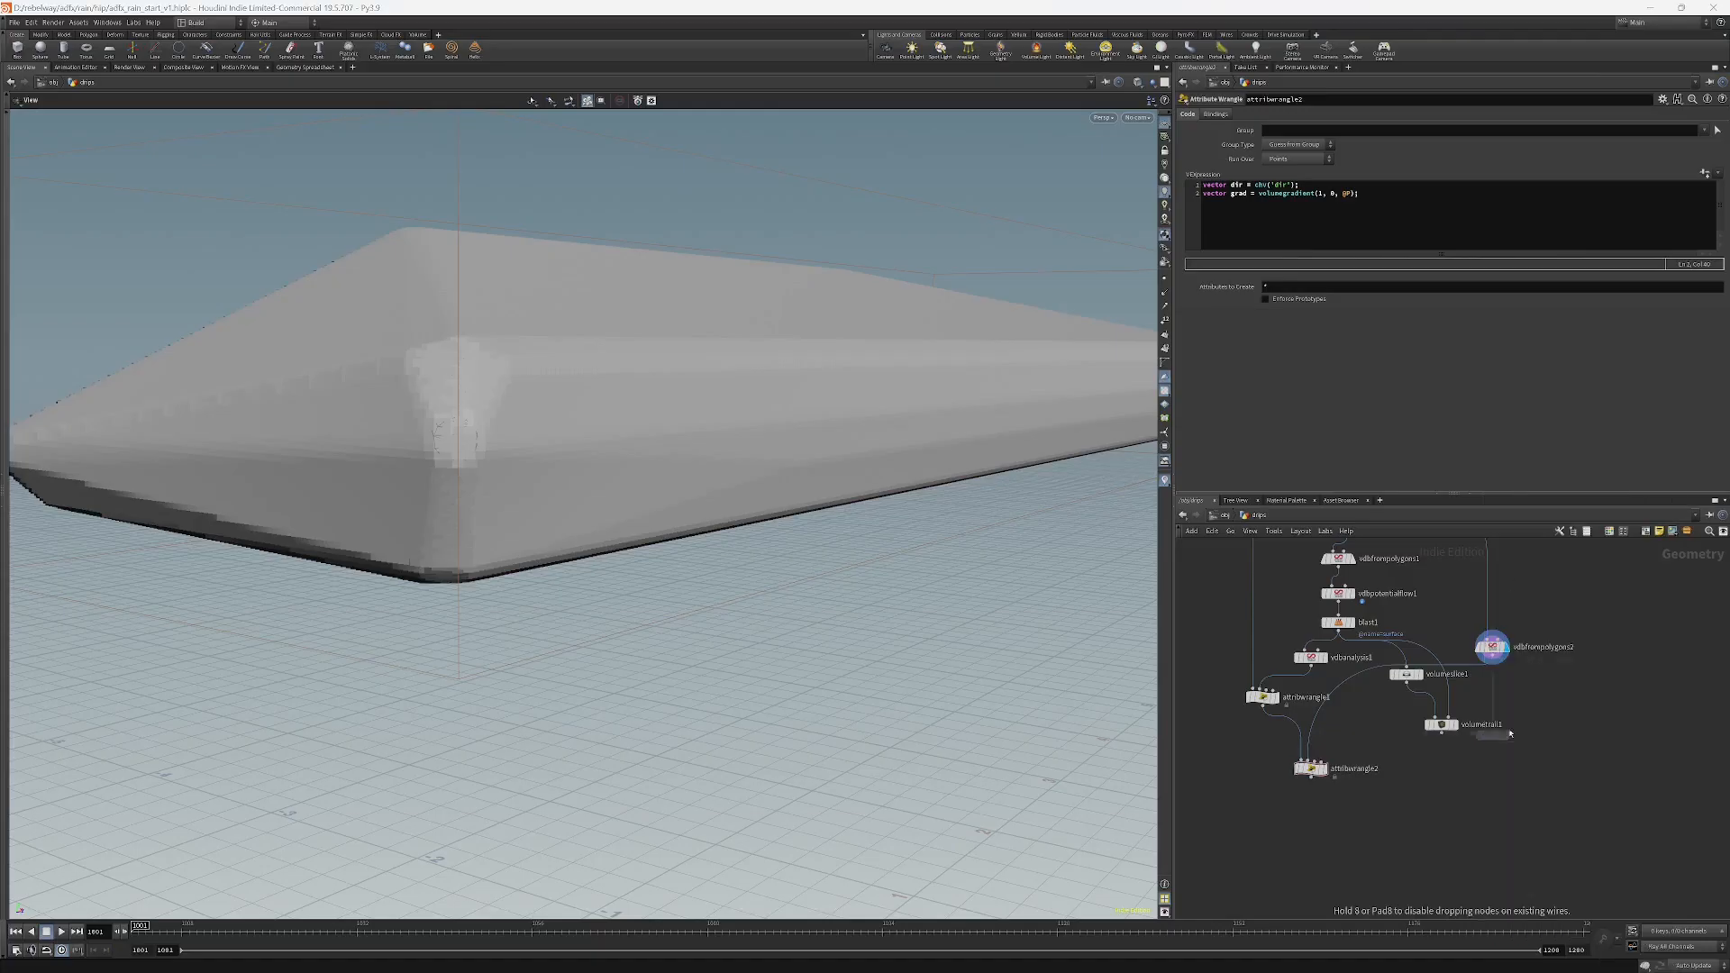
left_click(1531, 705)
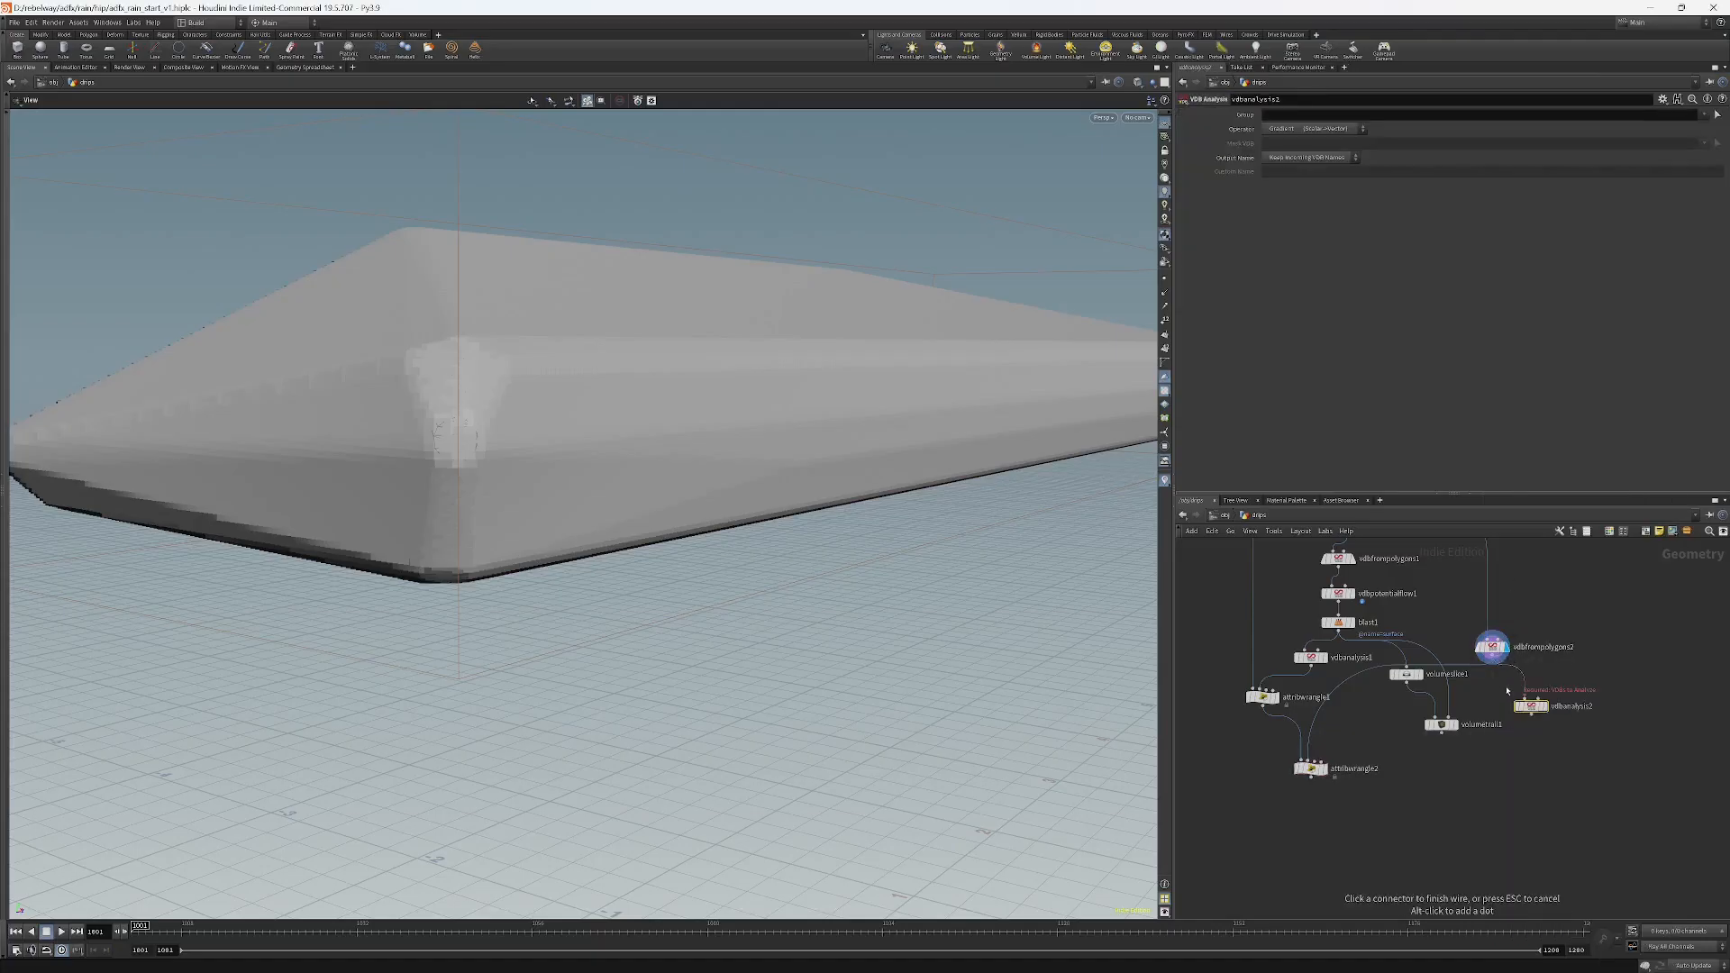
left_click_drag(1492, 657, 1532, 706)
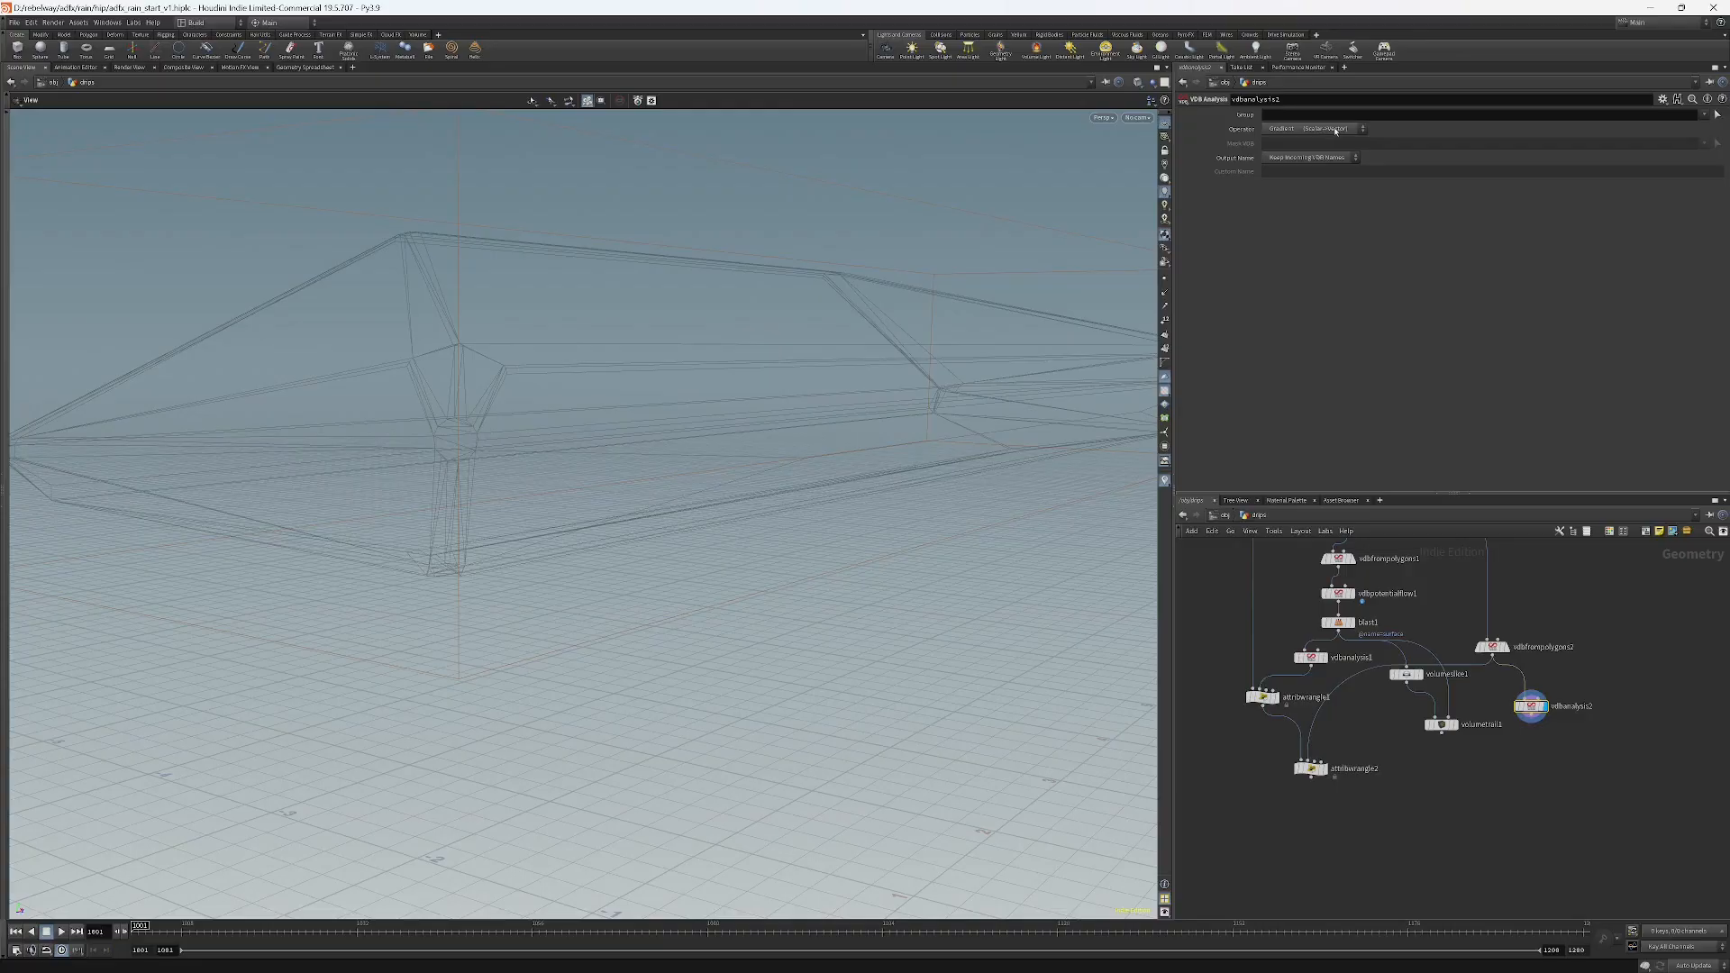
Move the volume slice and trail nodes under vdbanalysis2, wire the gradient into them and display volumetrail1.
left_click_drag(1397, 765, 1477, 808)
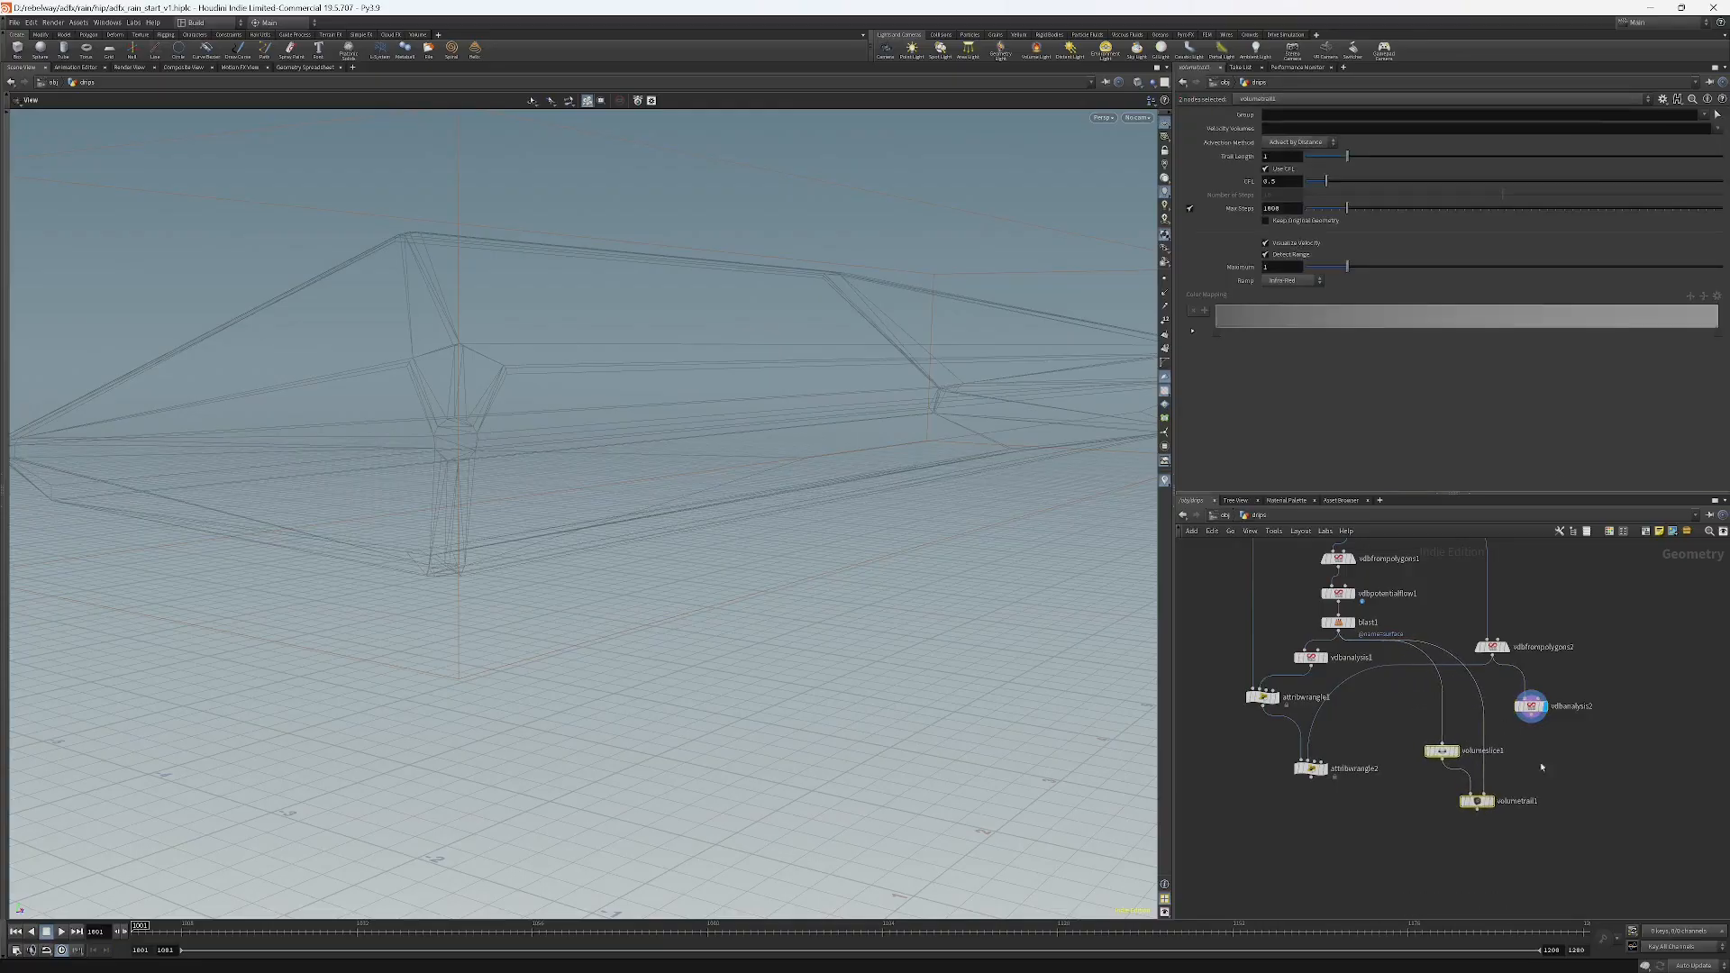
left_click(1537, 765)
left_click_drag(1533, 716, 1484, 793)
left_click(1491, 801)
left_click_drag(713, 372, 648, 371)
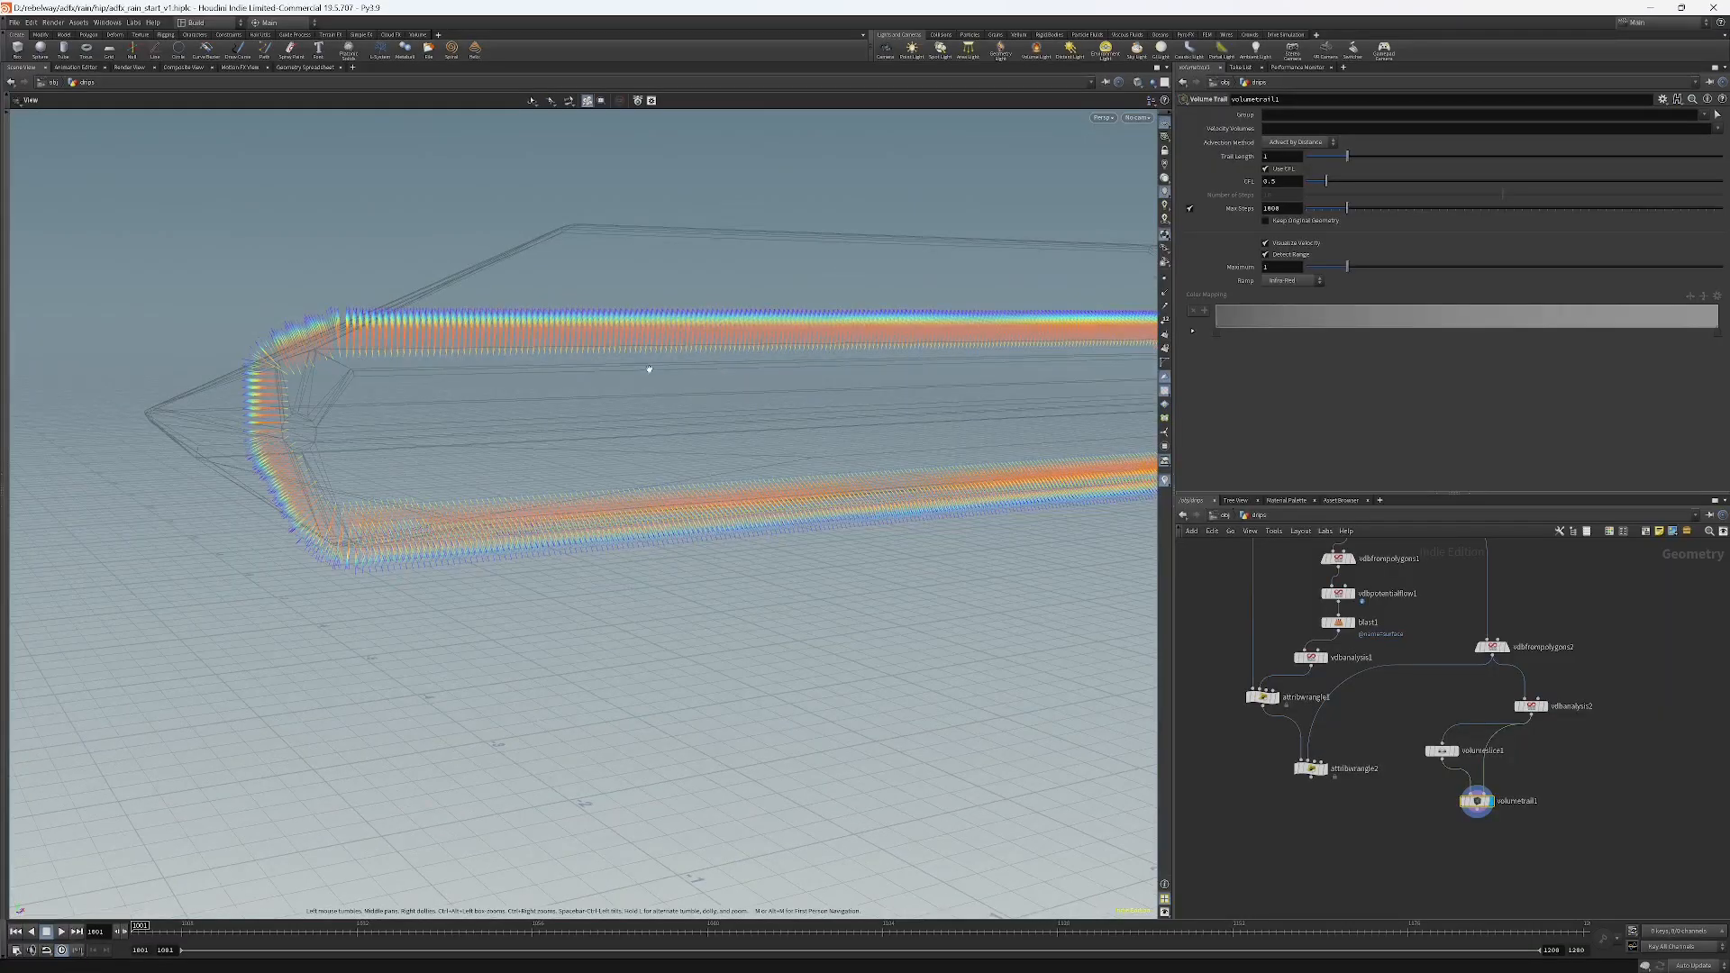
right_click_drag(712, 333, 831, 265)
left_click_drag(832, 265, 829, 446)
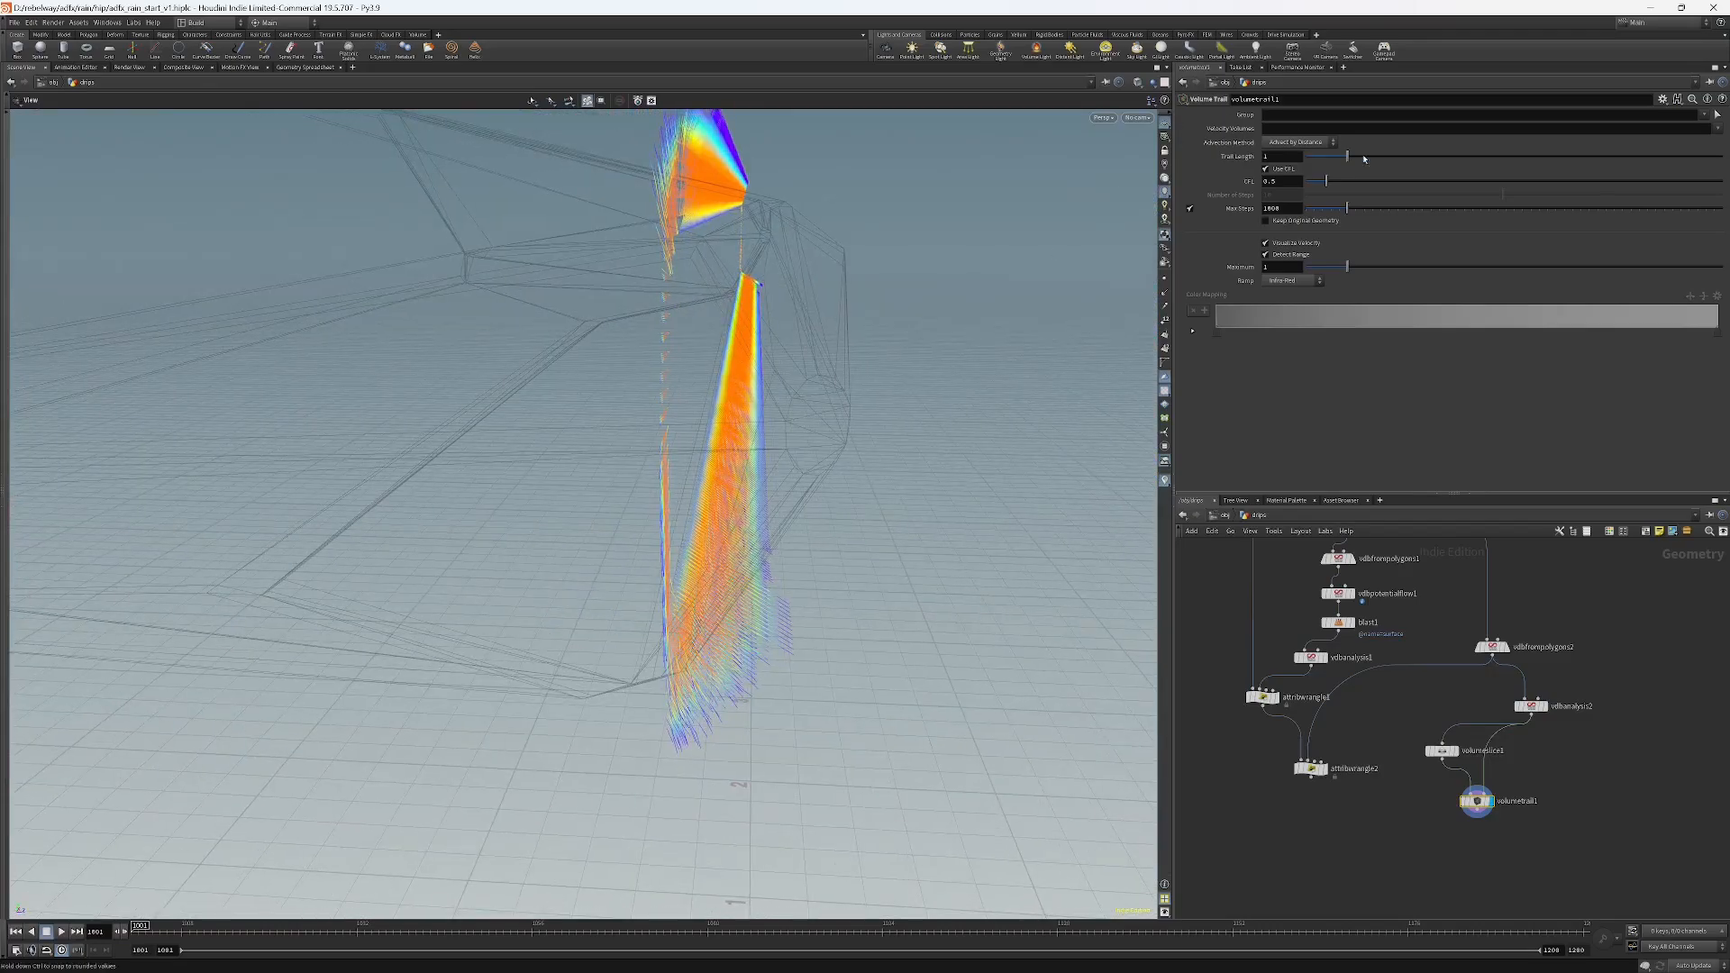
Set the Volume Slice offset to about 0.928 to move the trail seed plane.
left_click(1440, 749)
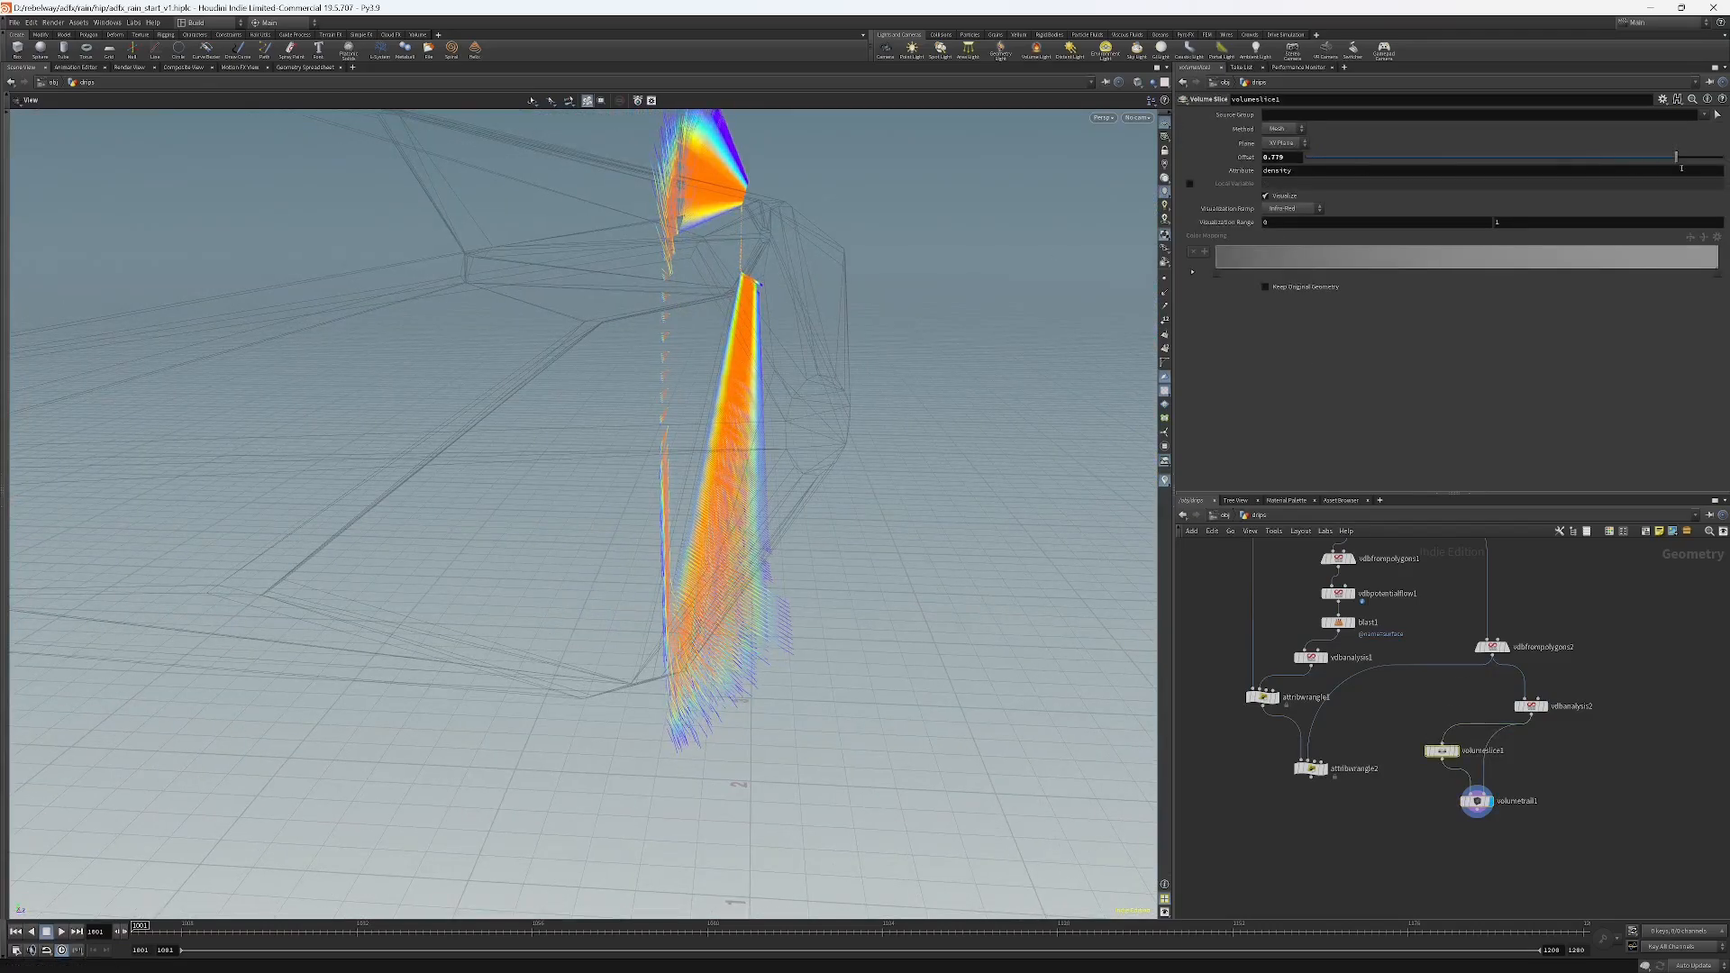
left_click_drag(1678, 159, 1706, 161)
left_click_drag(965, 205, 837, 272)
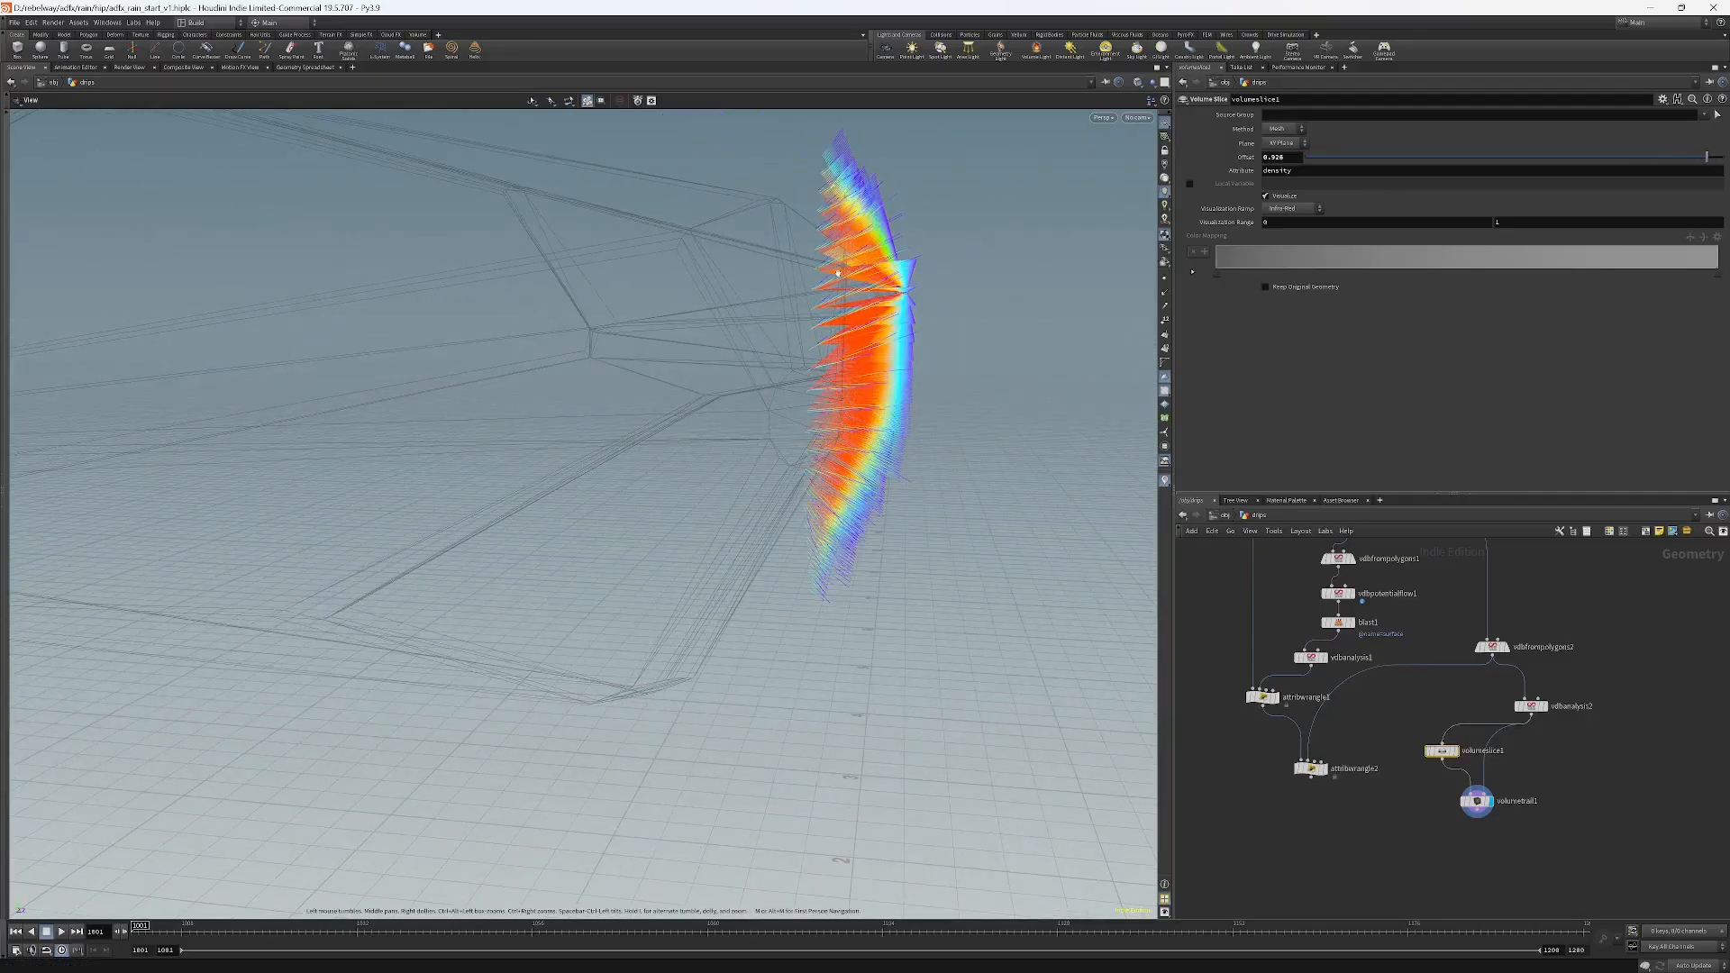
left_click_drag(825, 357, 648, 330)
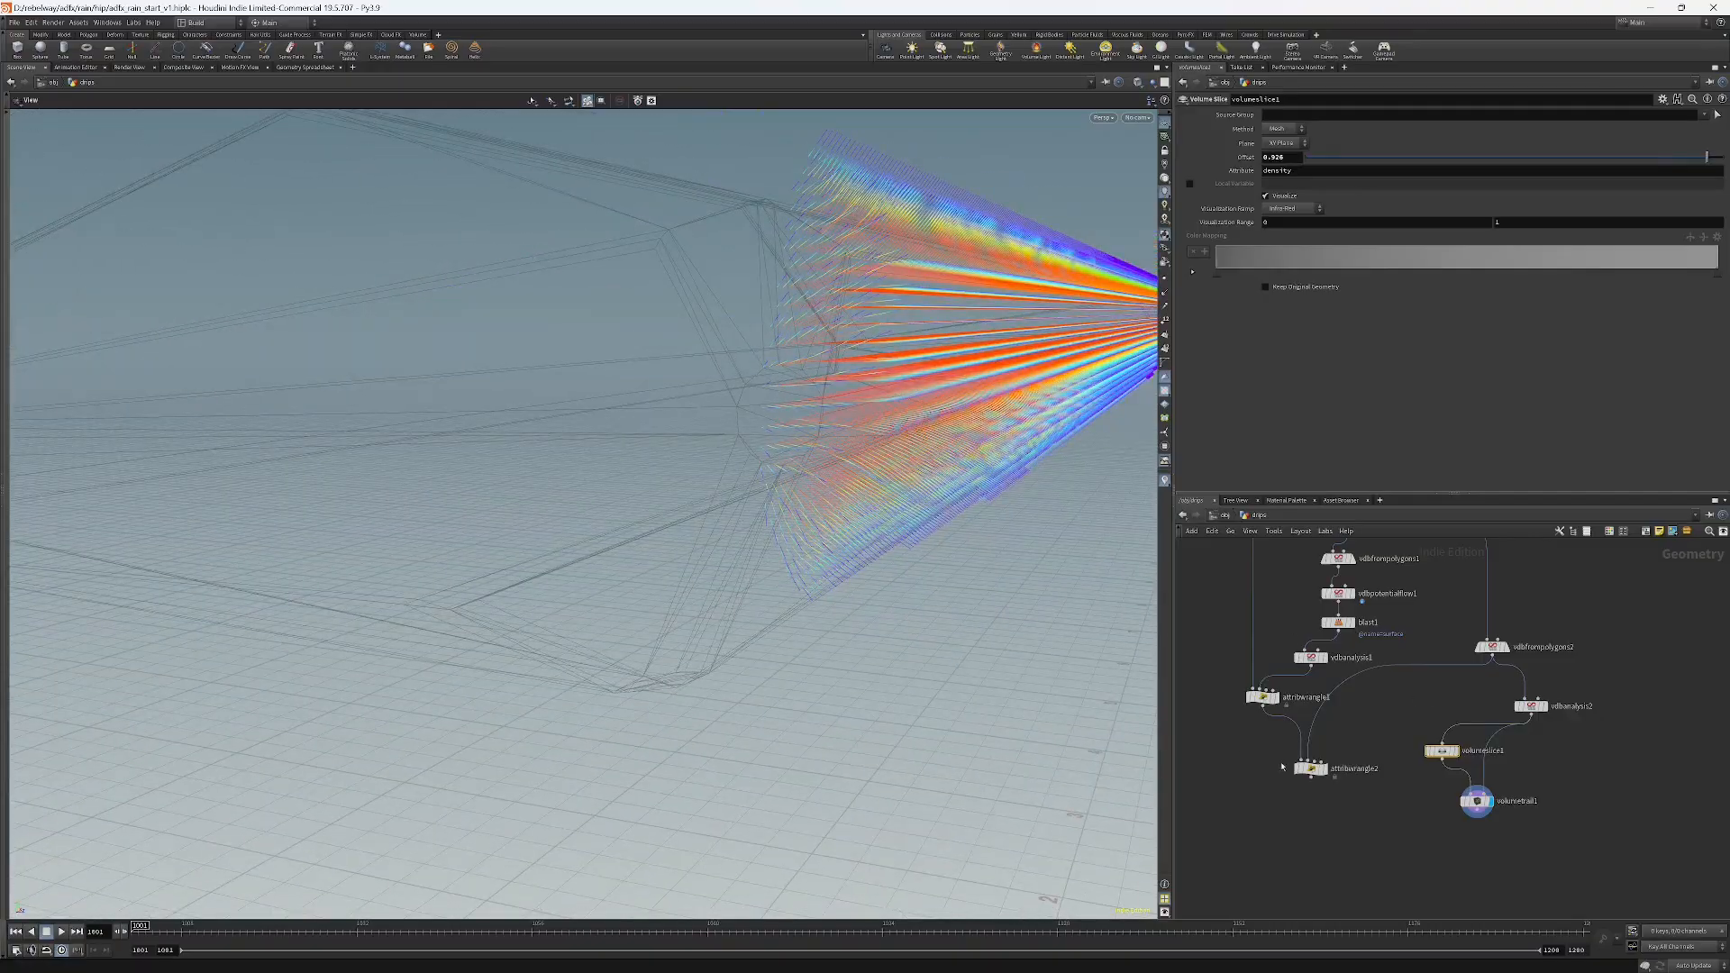
Display attribwrangle2 to view the roof geometry again.
left_click(1325, 768)
left_click(1308, 771)
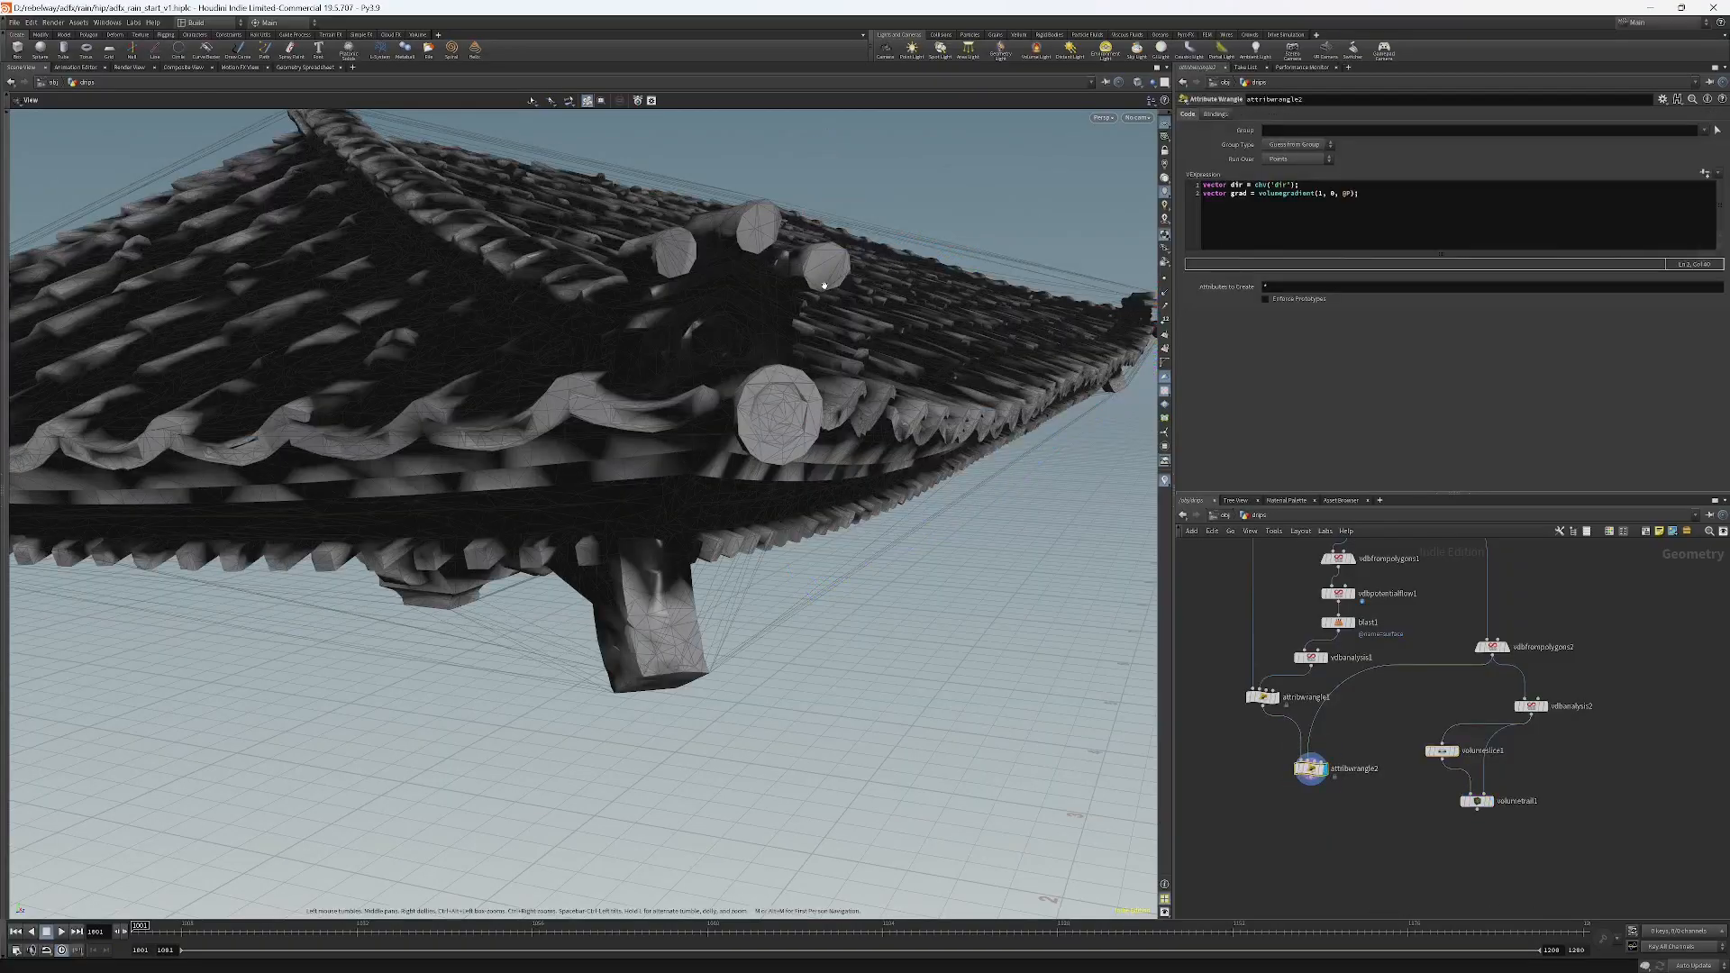
left_click_drag(824, 286, 862, 314)
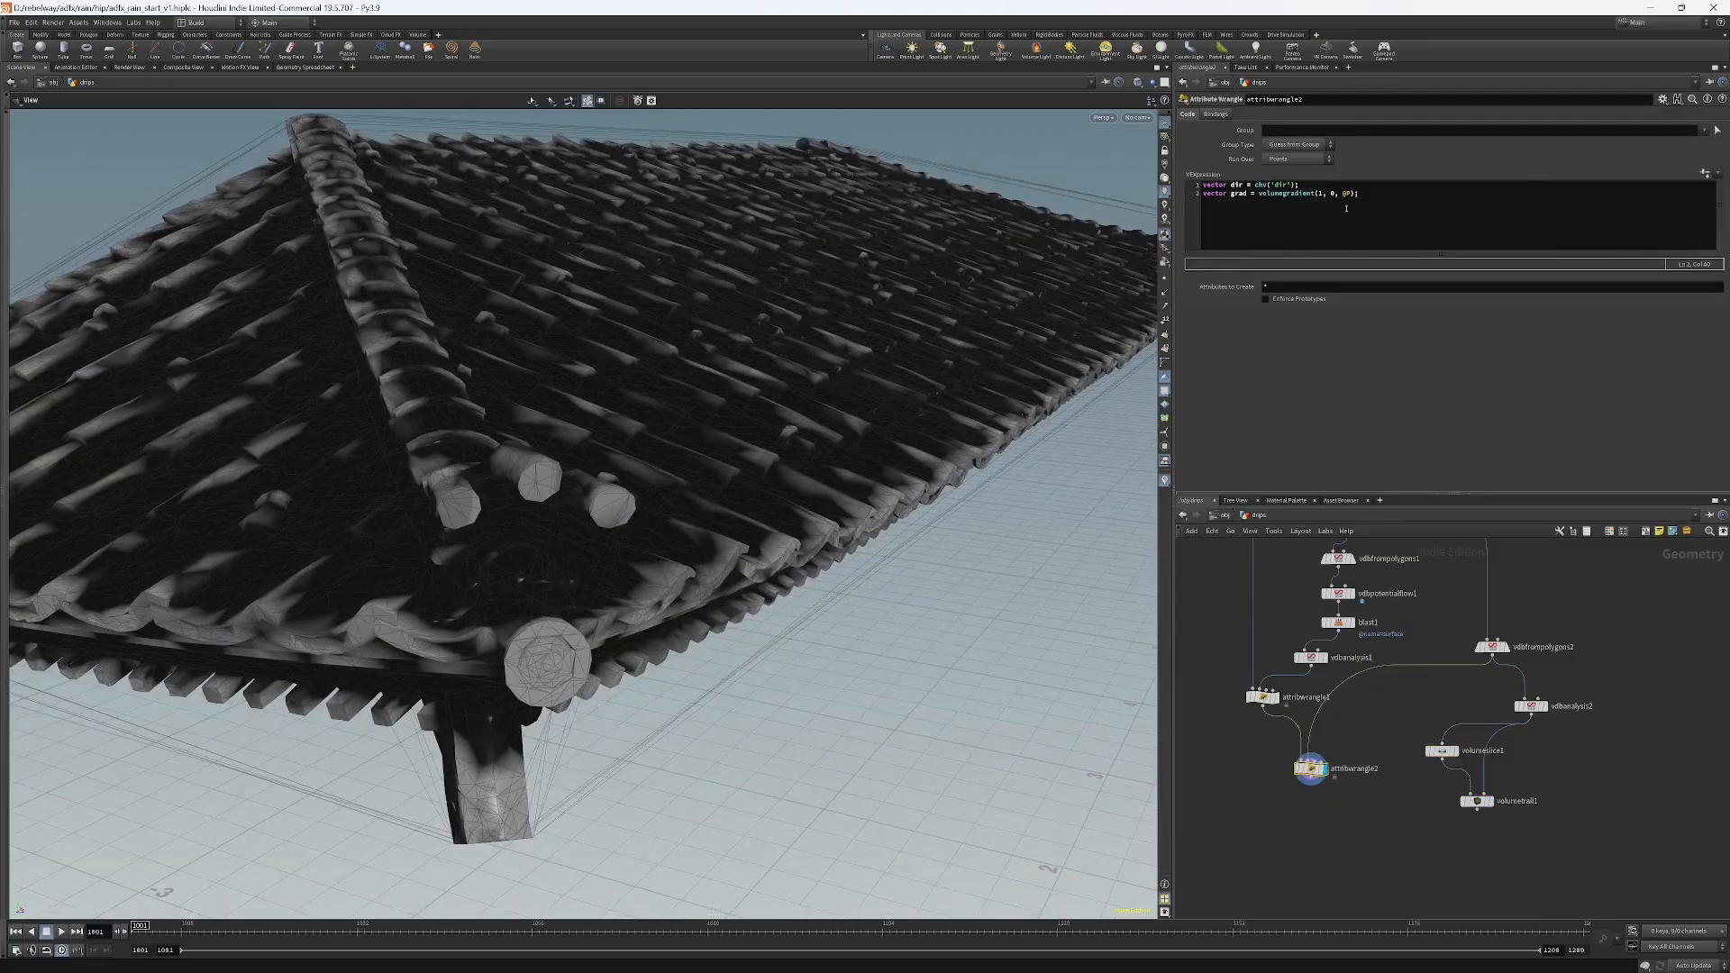
Add the snippet line float dot = dot(normalize(dir), normalize(grad)); after a blank line.
left_click(1373, 198)
key("Return")
key("Return")
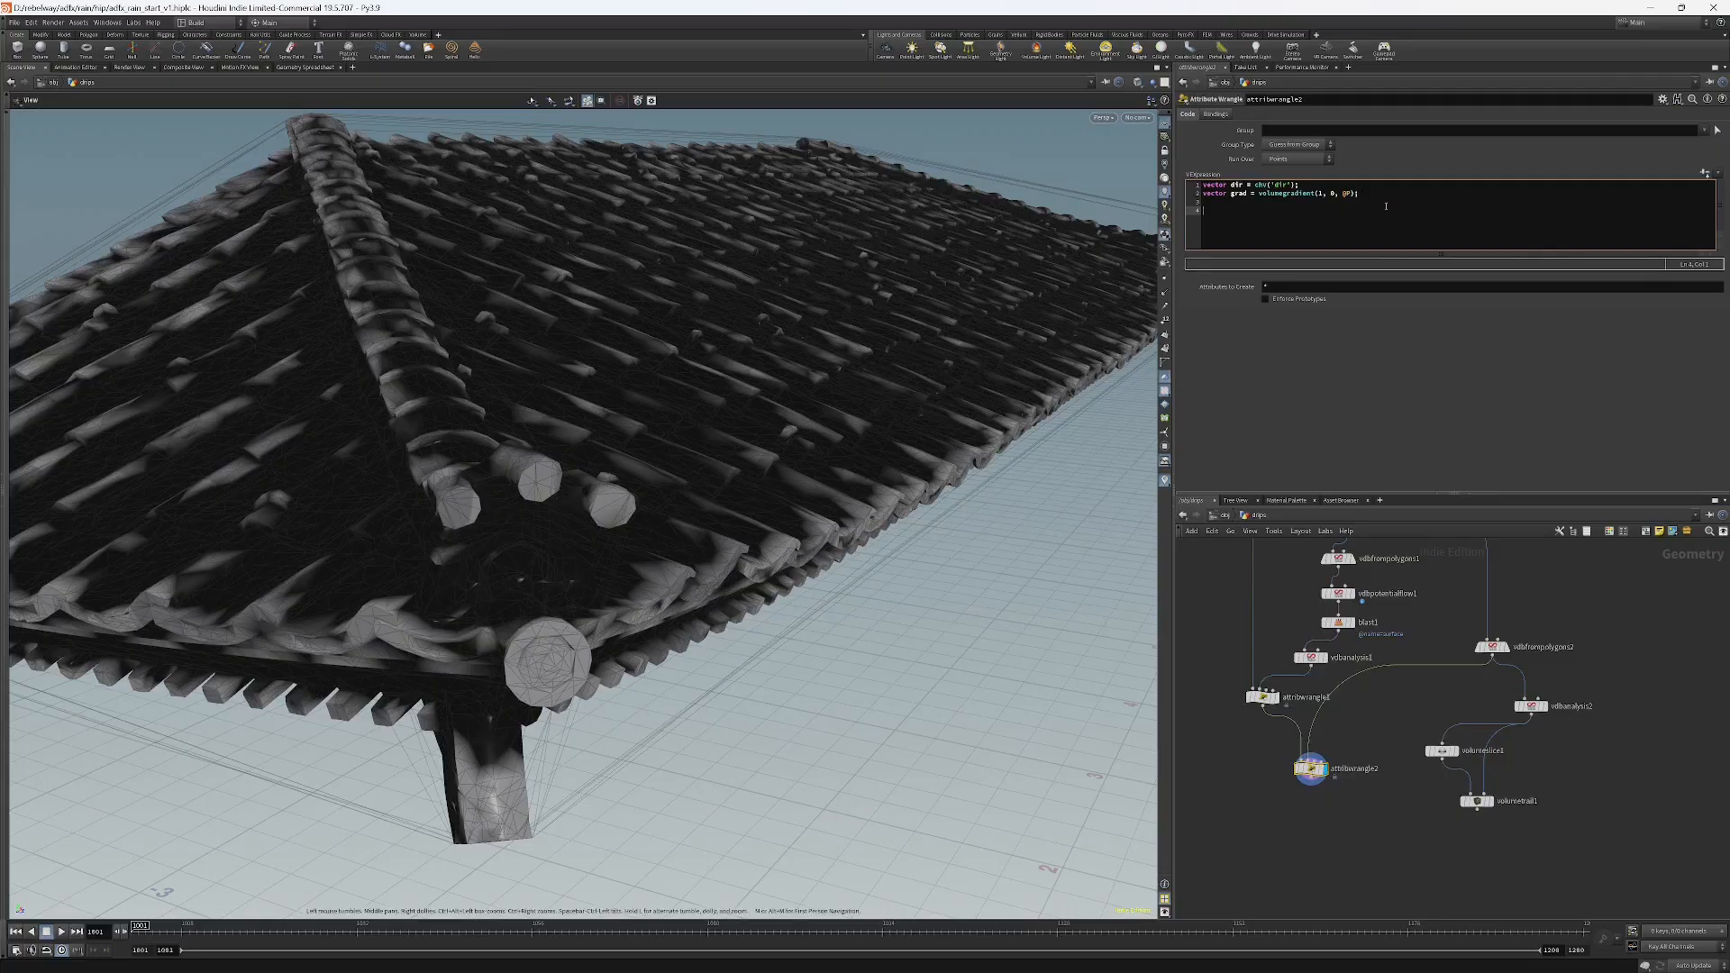
type("float dot =")
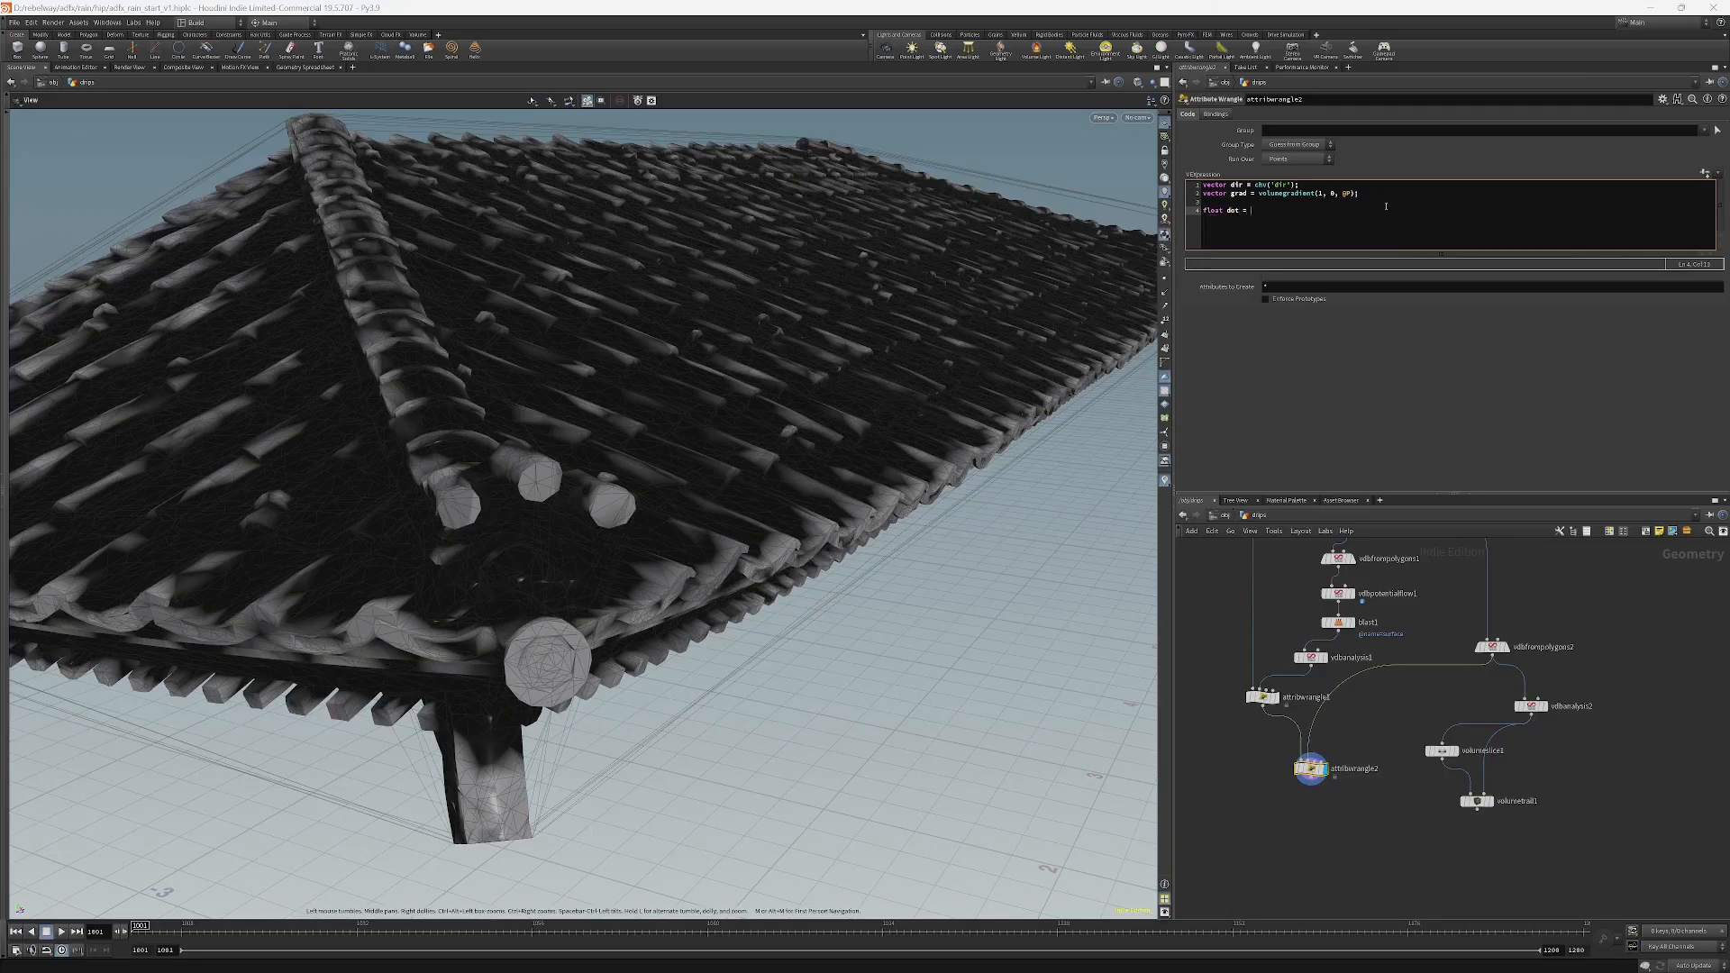
type(" dot(")
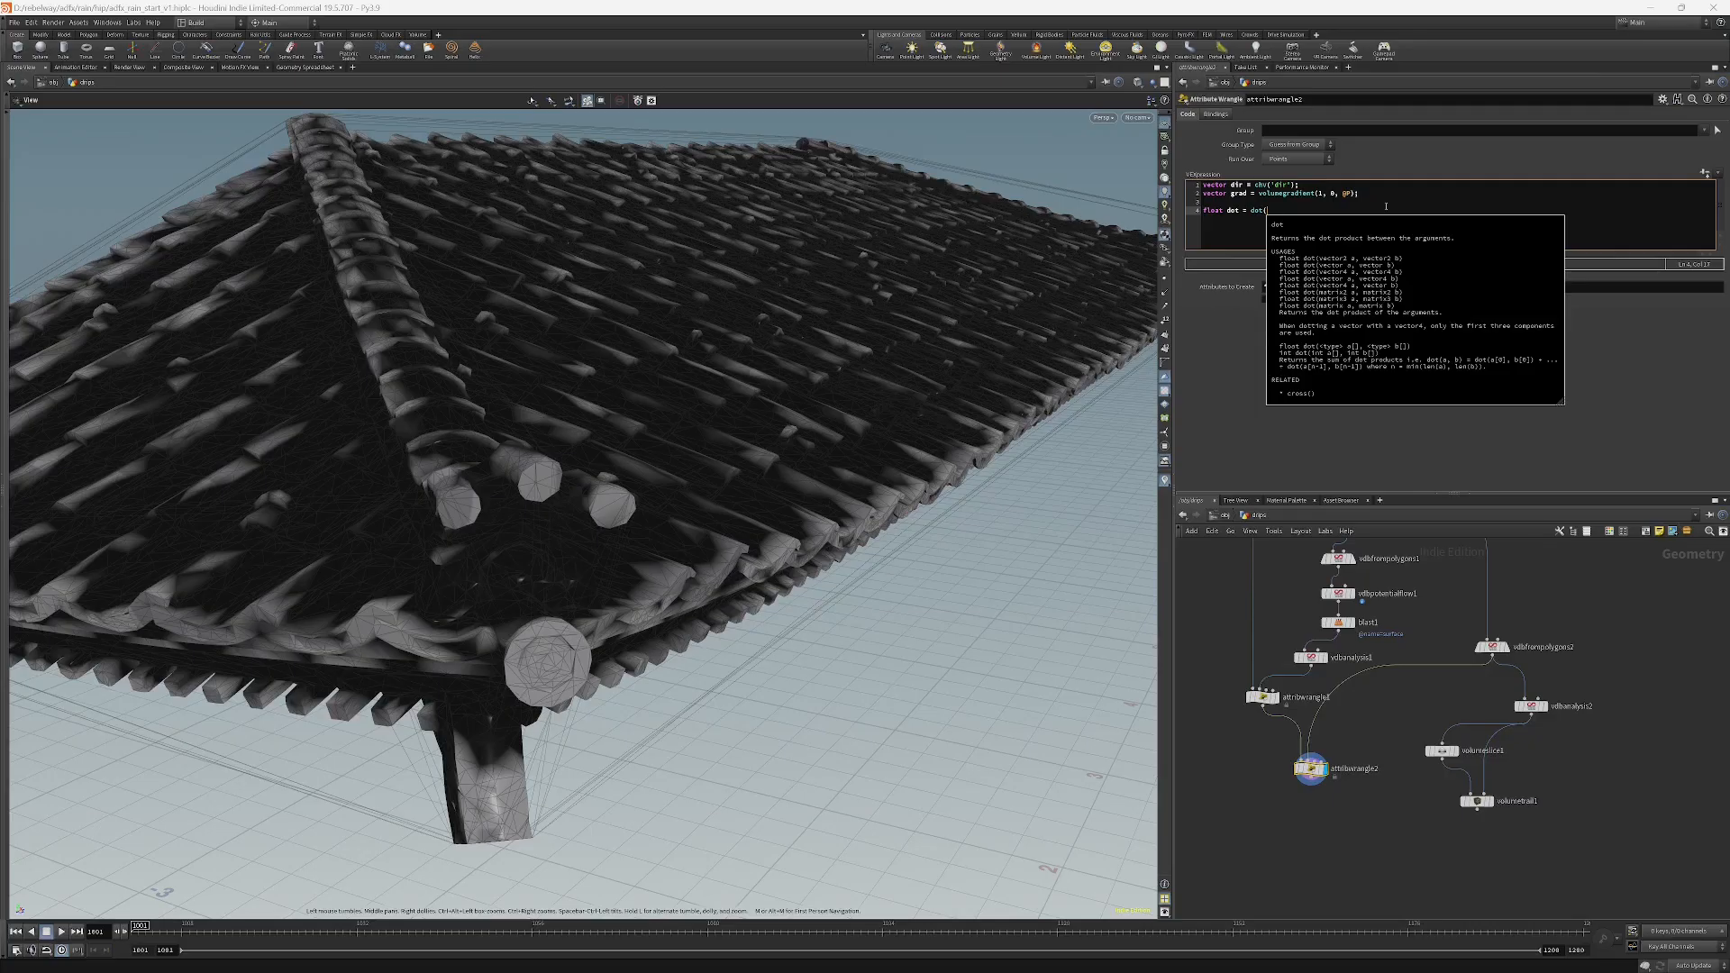
type("dir")
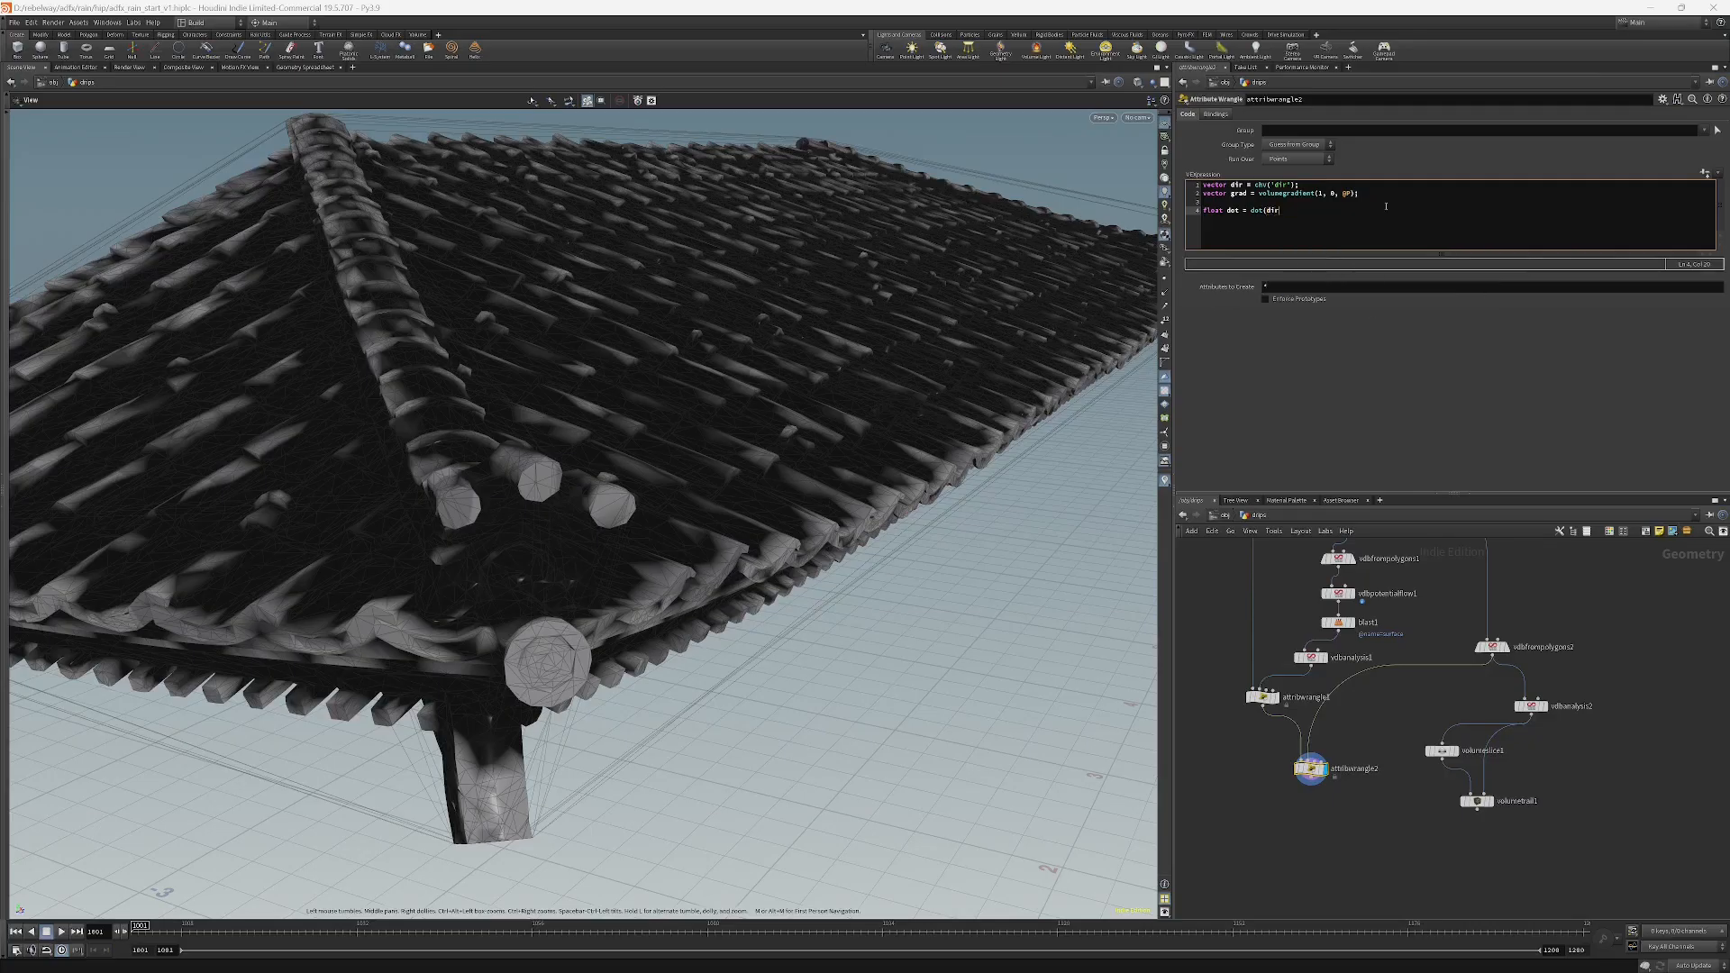
type(", grad)")
type("n")
type("ormali")
type("ze(")
type("norm")
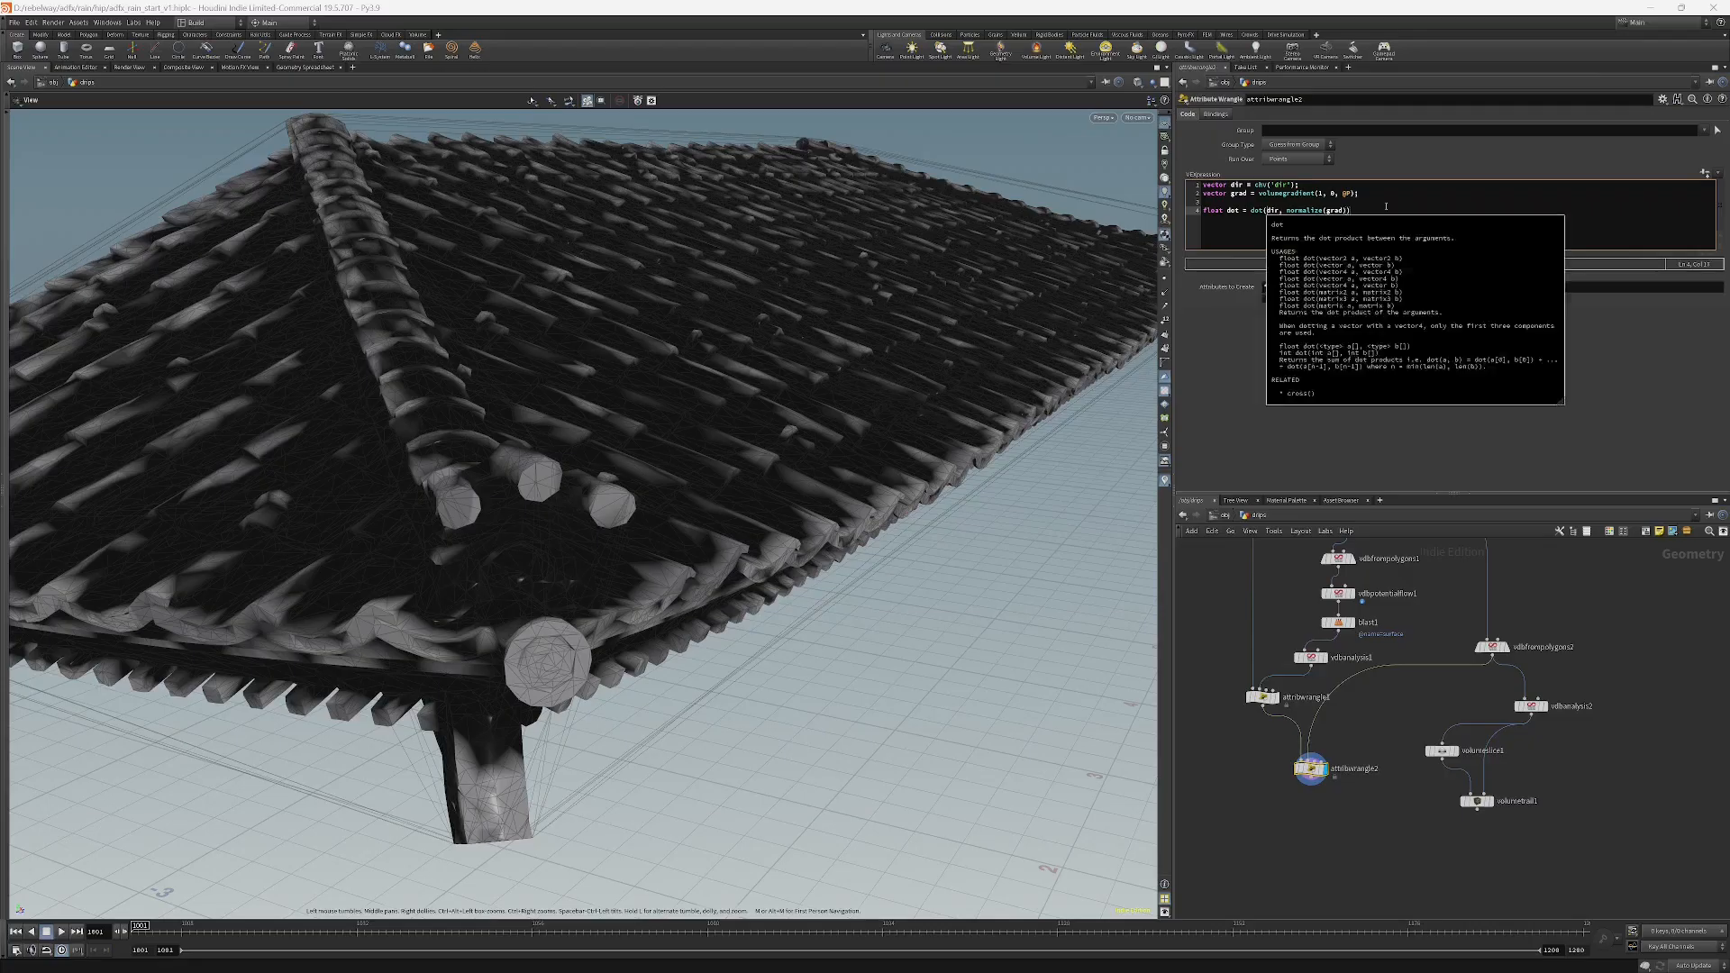
type("a")
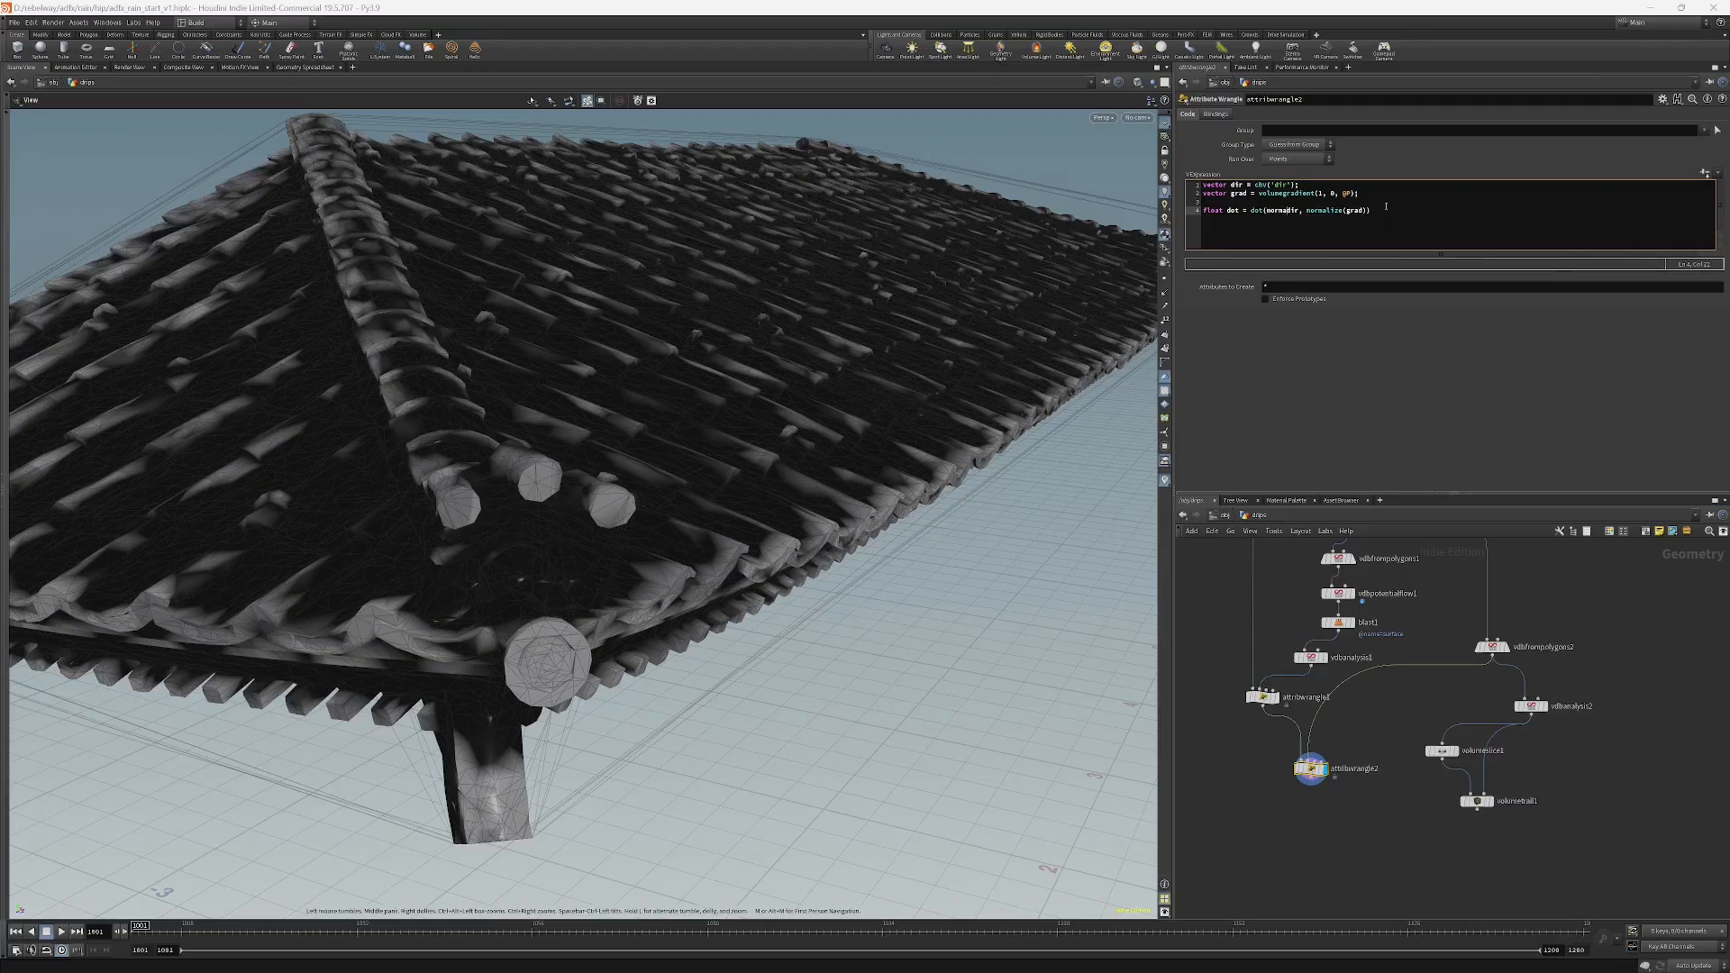
type("lize(dir")
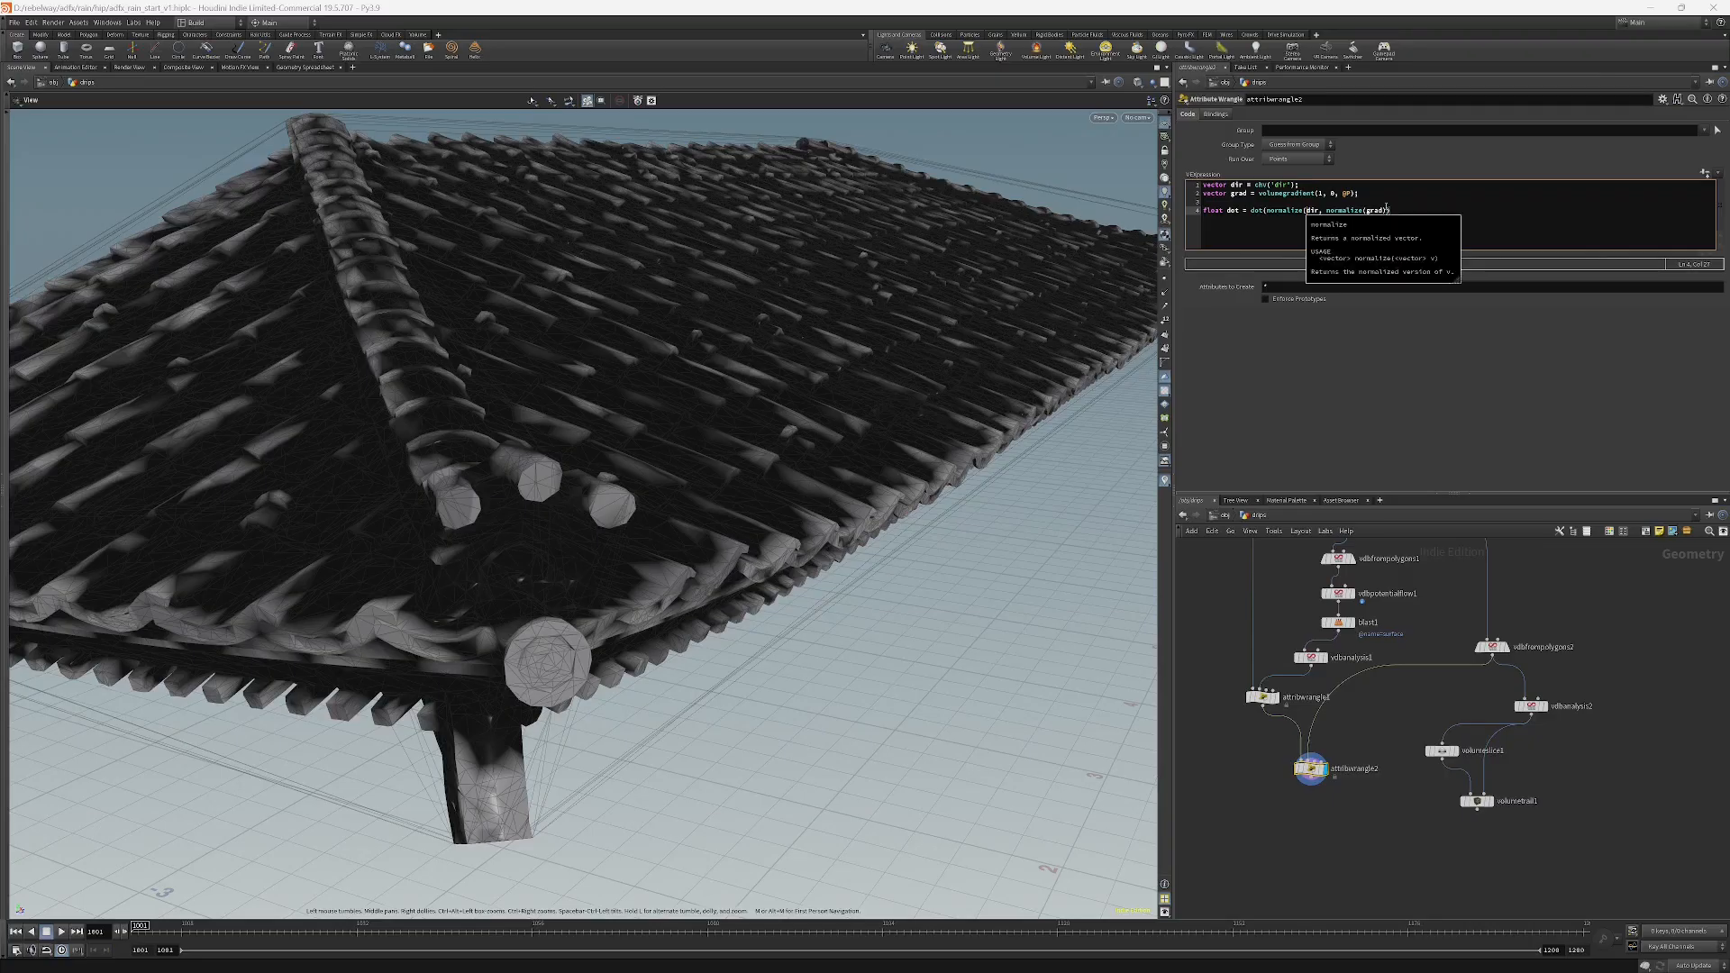
type(")")
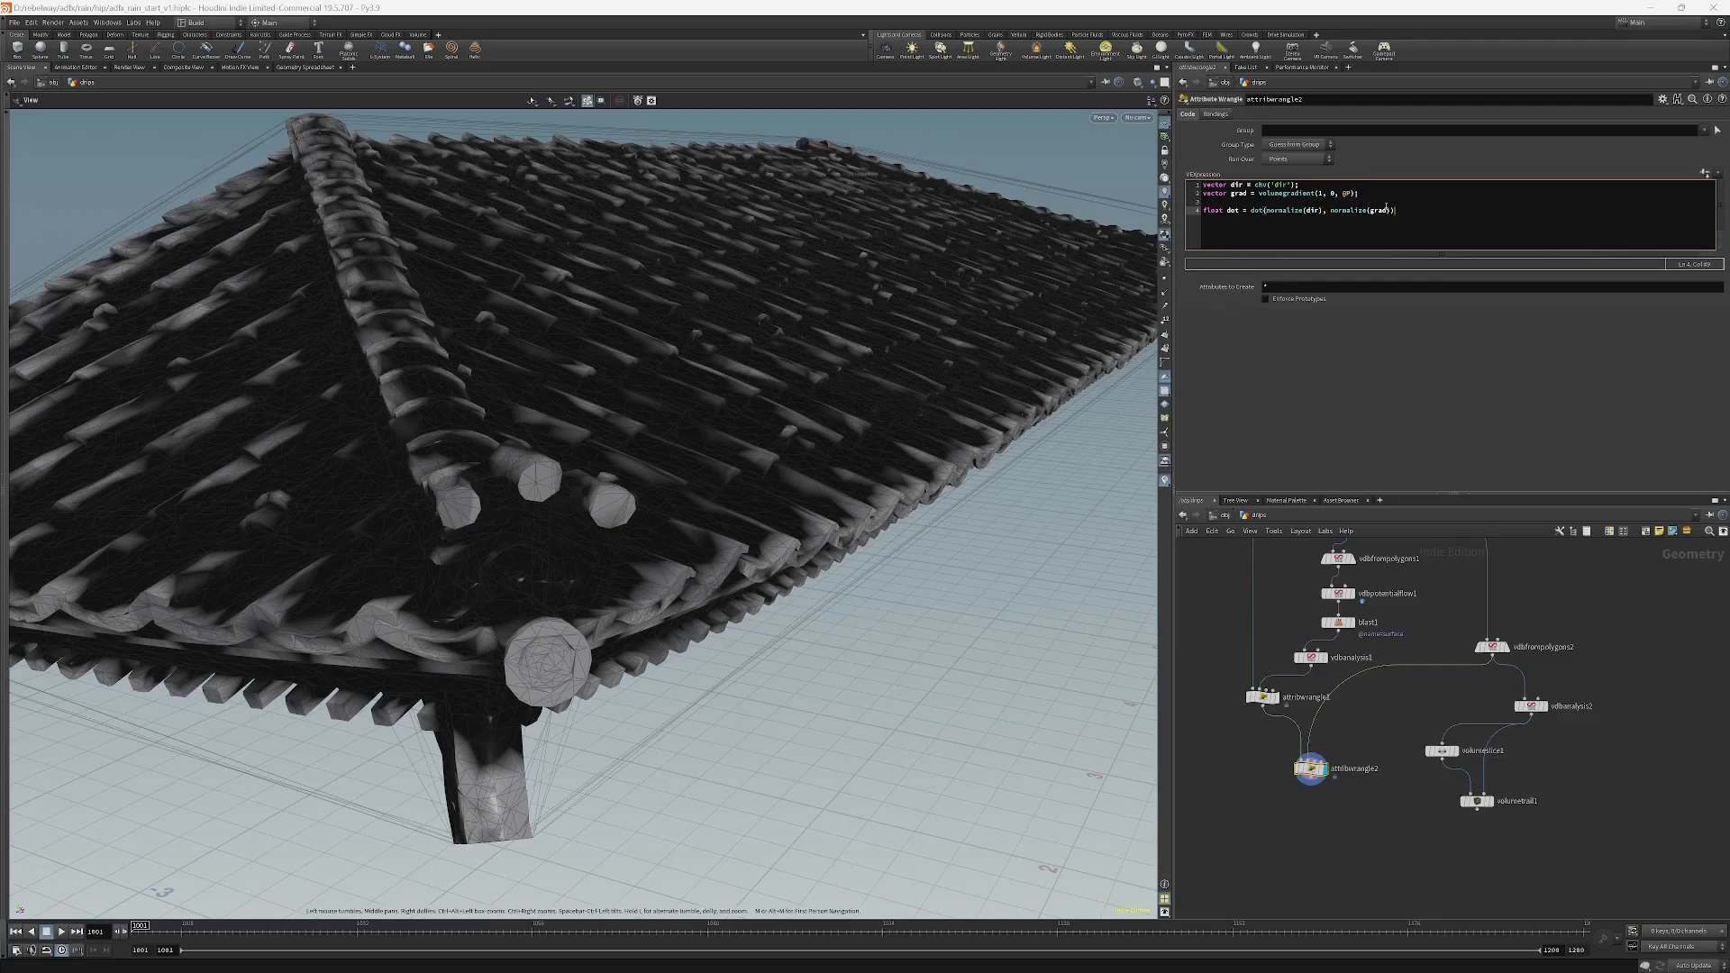
key("Return")
key("Return")
type("@Cd = dot")
left_click_drag(666, 541, 811, 306)
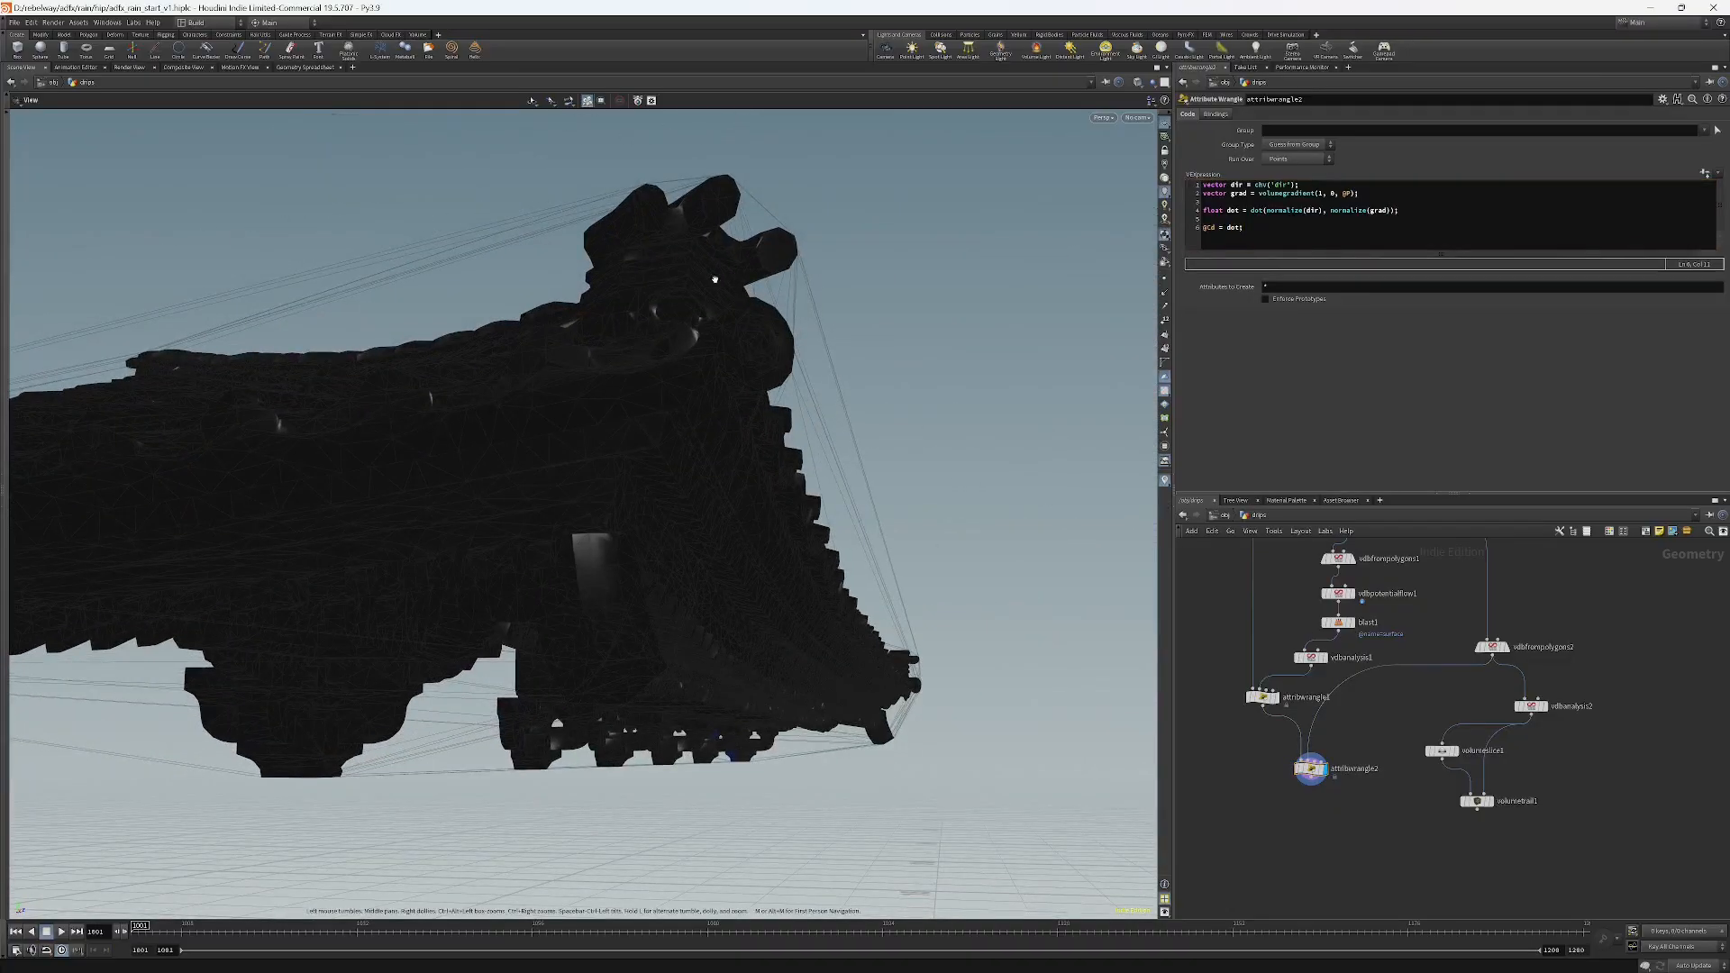
Create spare parameters from the wrangle code and set the dir vector to 0, 1, 0.
left_click_drag(714, 280, 900, 298)
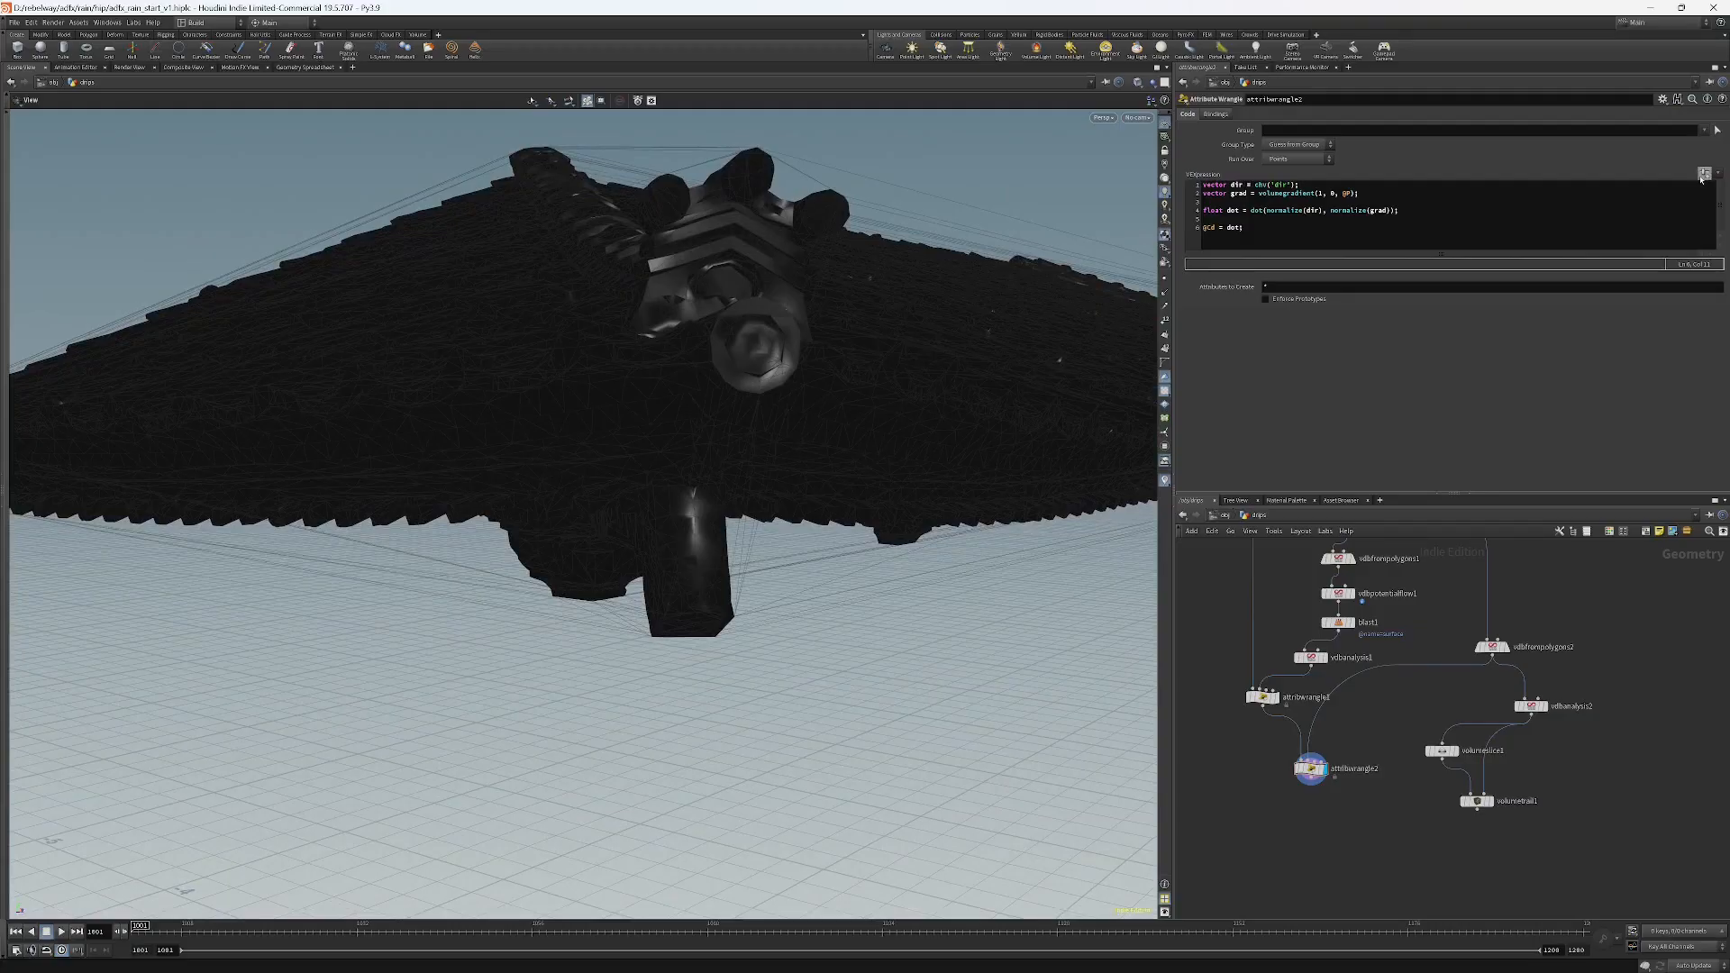
left_click(1703, 174)
left_click(1429, 314)
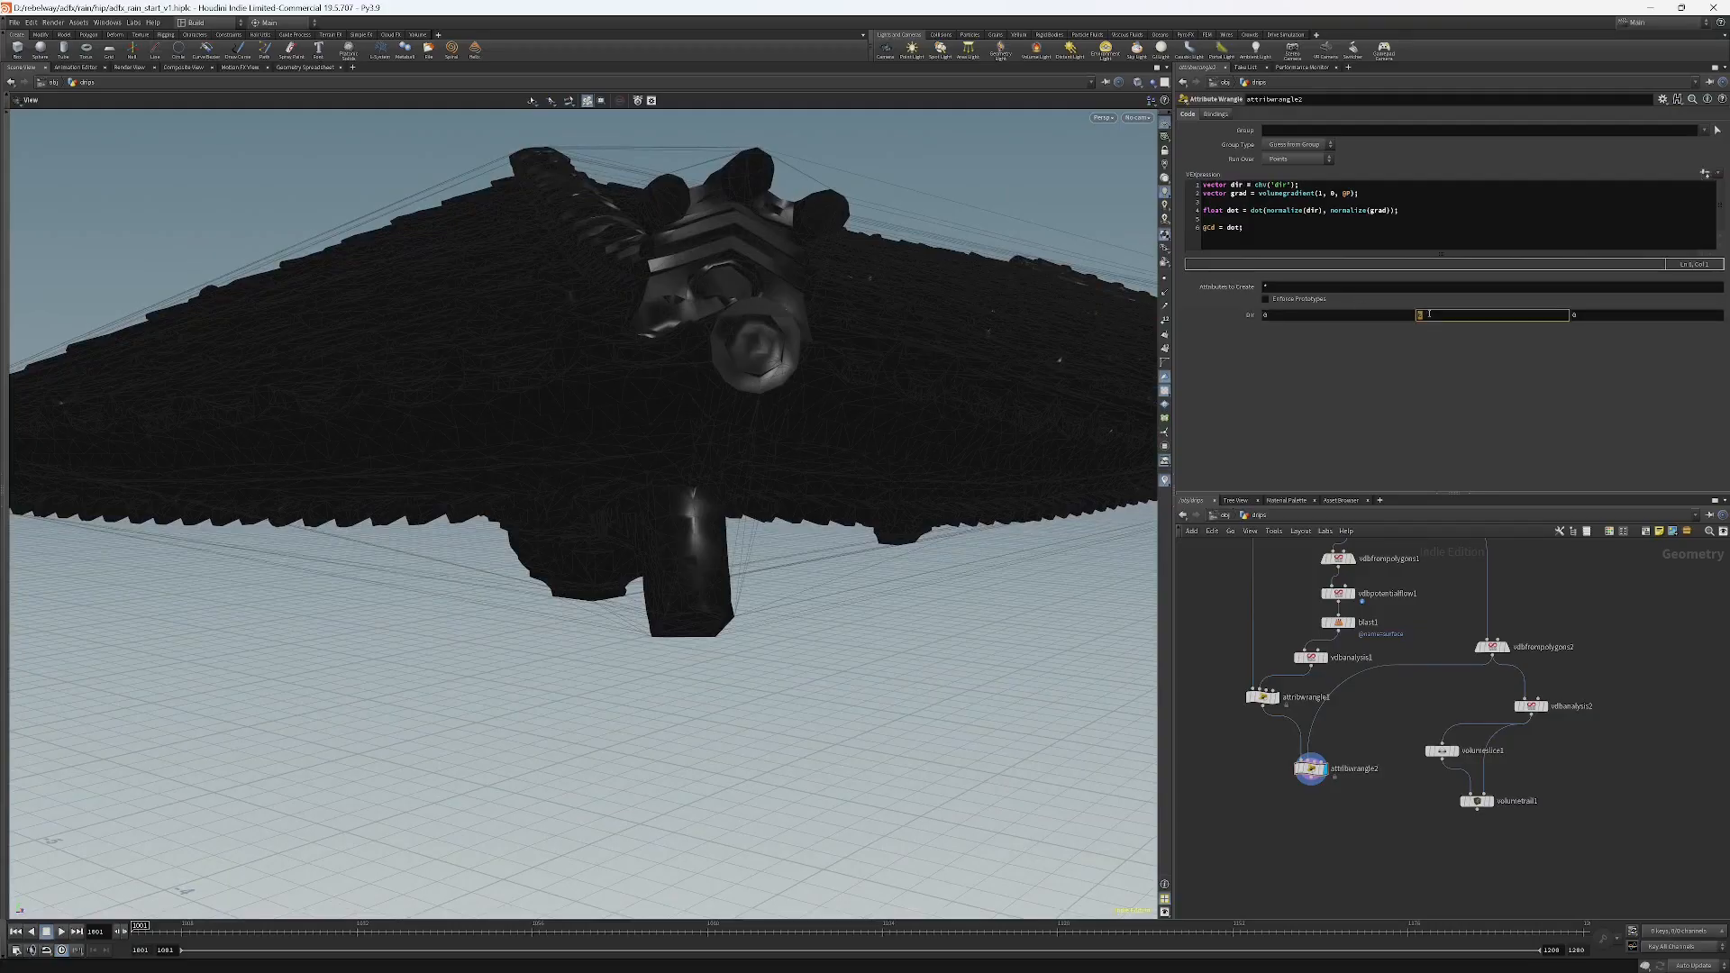
type("1")
key("Return")
Set the dir vector's Y component to -1.
mouse_move(469, 387)
left_mouse_down()
mouse_move(539, 406)
mouse_move(375, 479)
mouse_move(790, 438)
mouse_move(742, 415)
mouse_move(848, 391)
mouse_move(748, 419)
mouse_move(821, 421)
left_mouse_up()
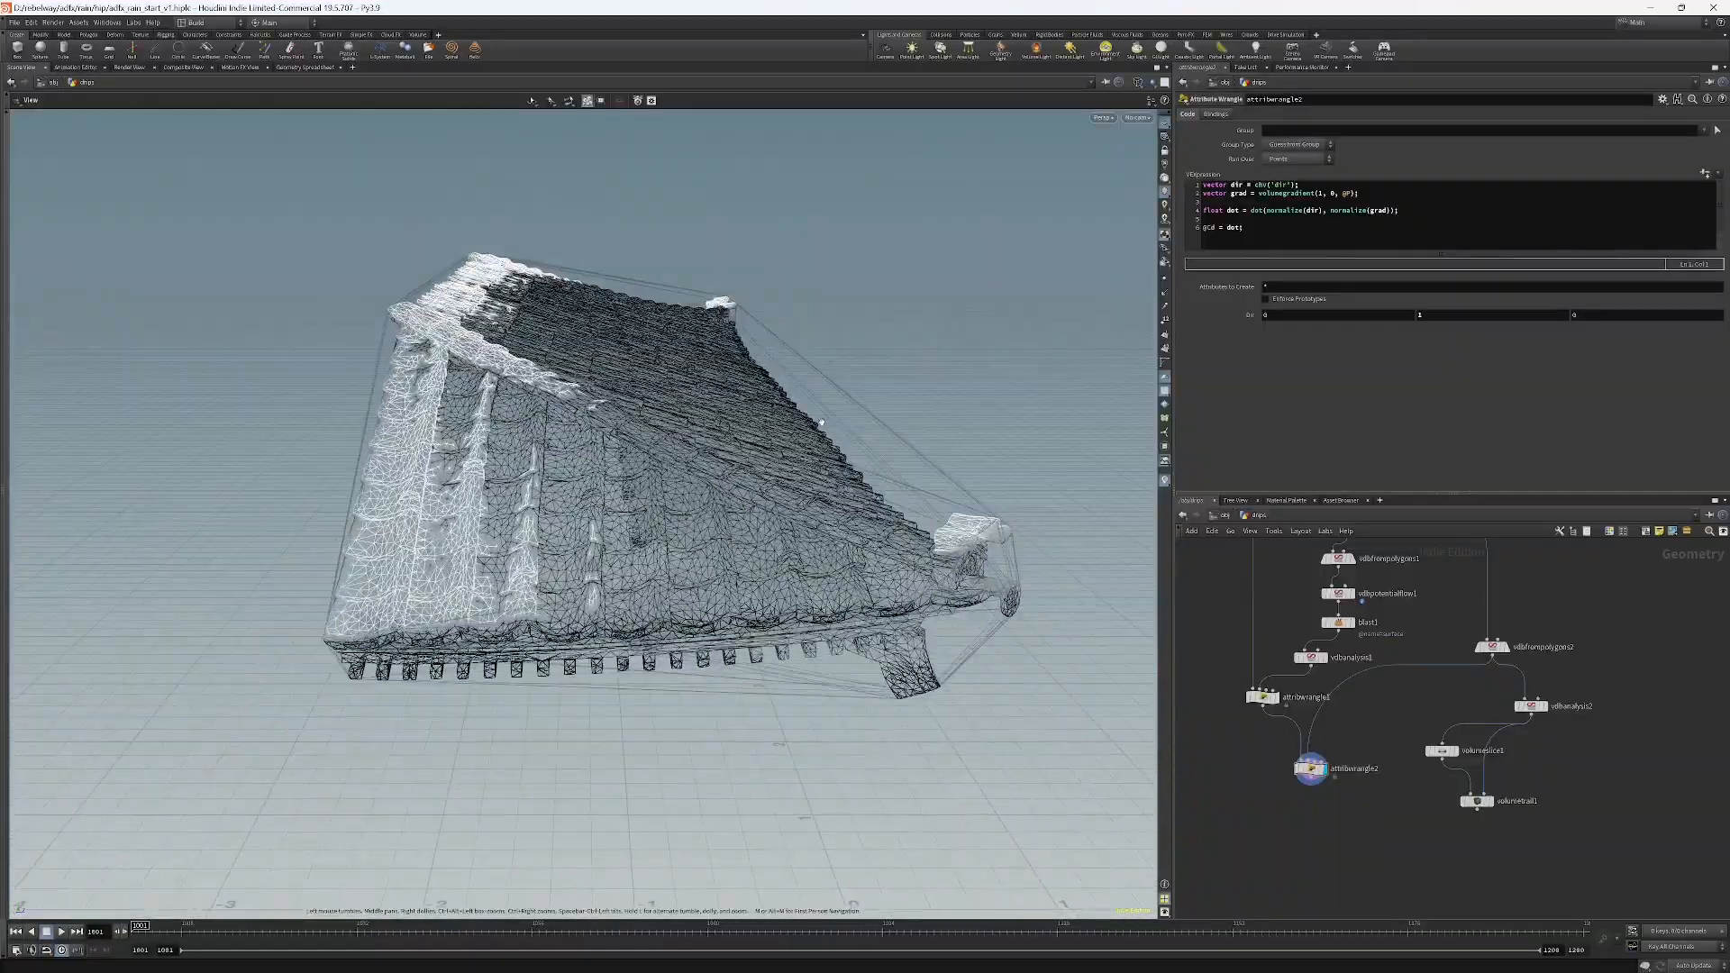
left_click_drag(998, 558, 897, 590)
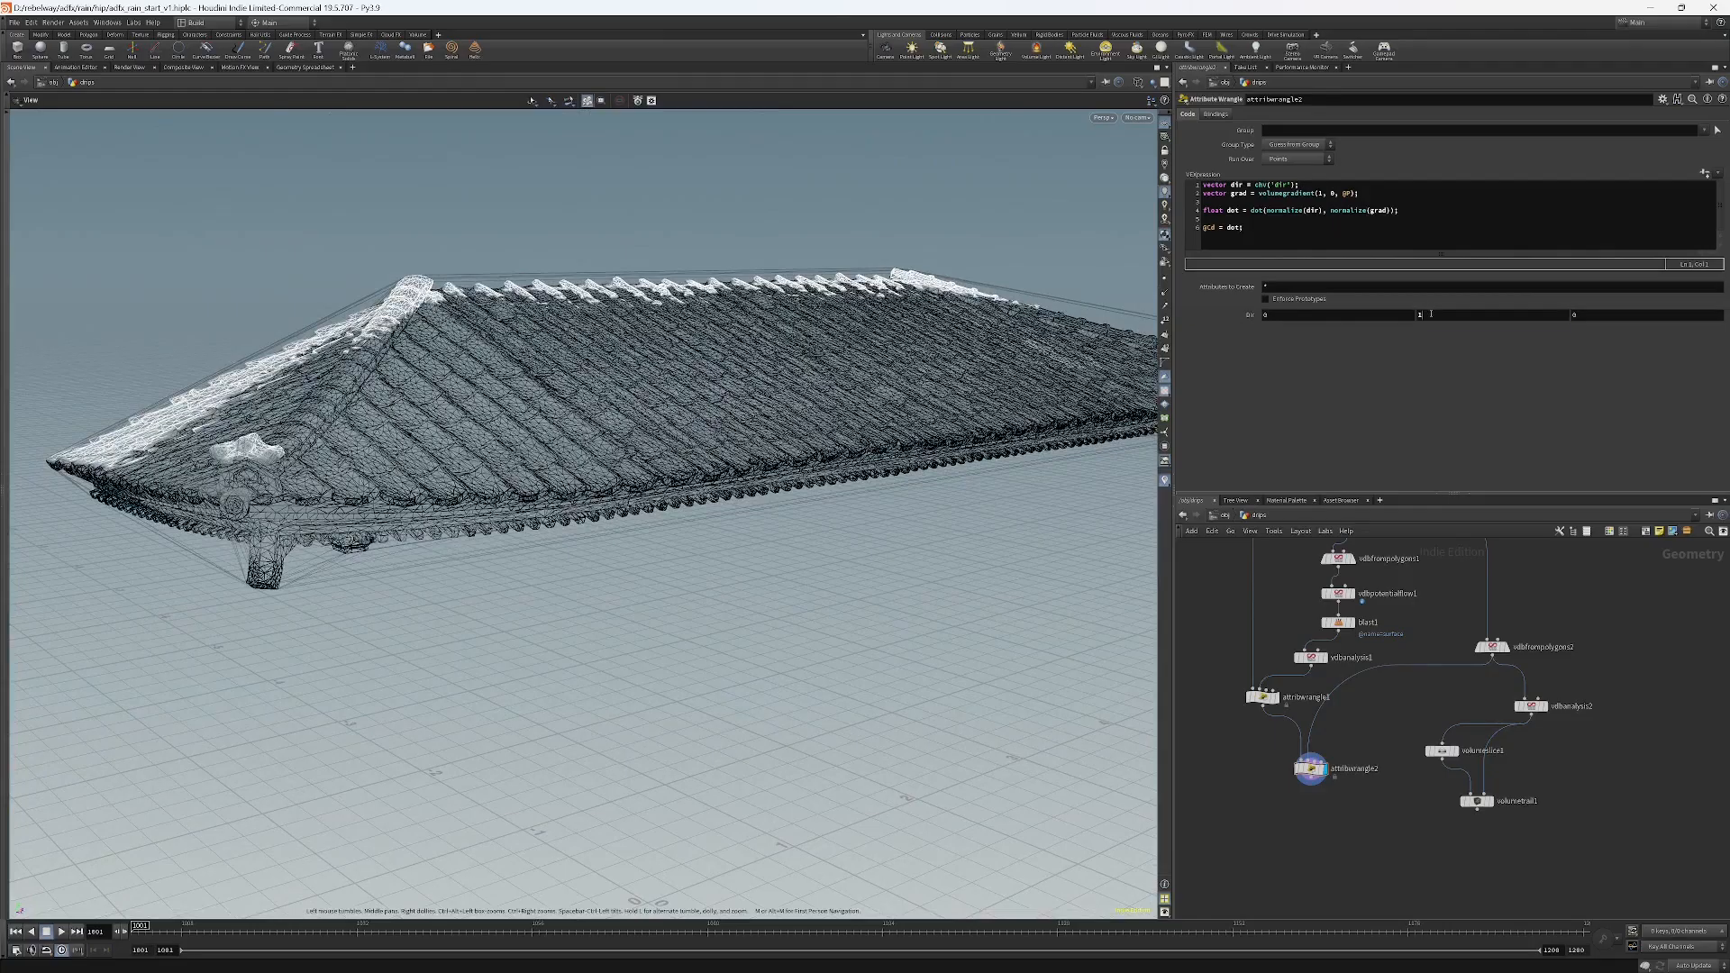
left_click(1431, 314)
key("Return")
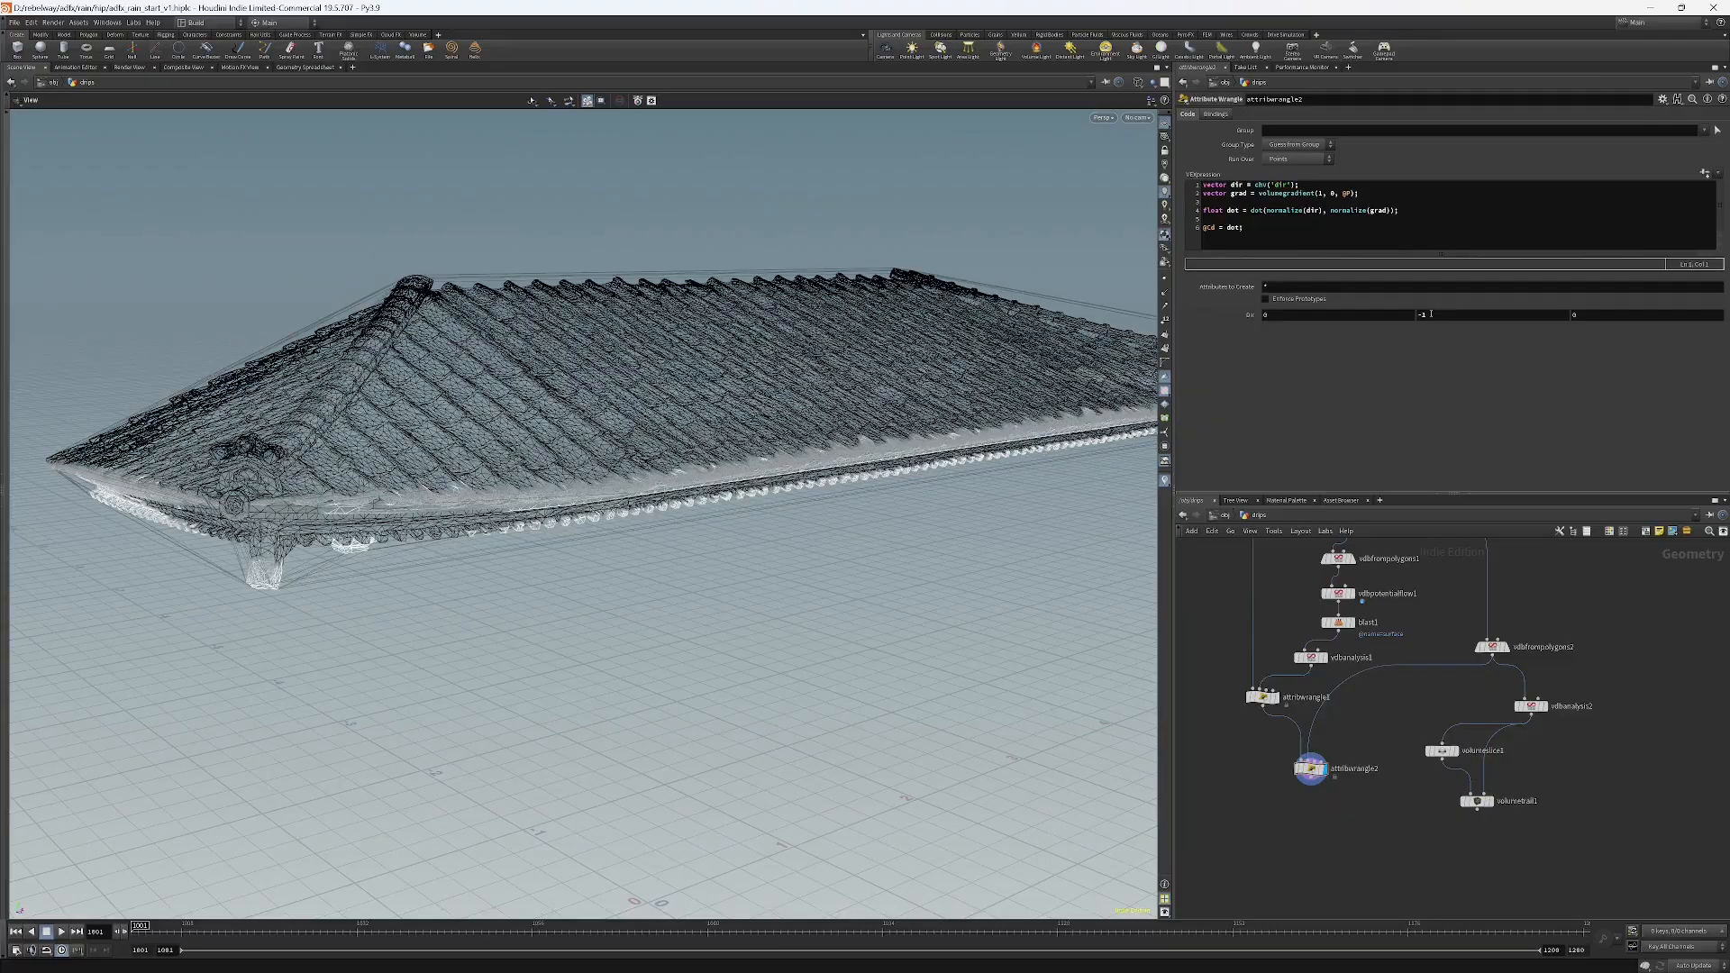
Inspect the roof's point attributes in the Geometry Spreadsheet, then return to the Scene View.
left_click_drag(278, 469, 430, 637)
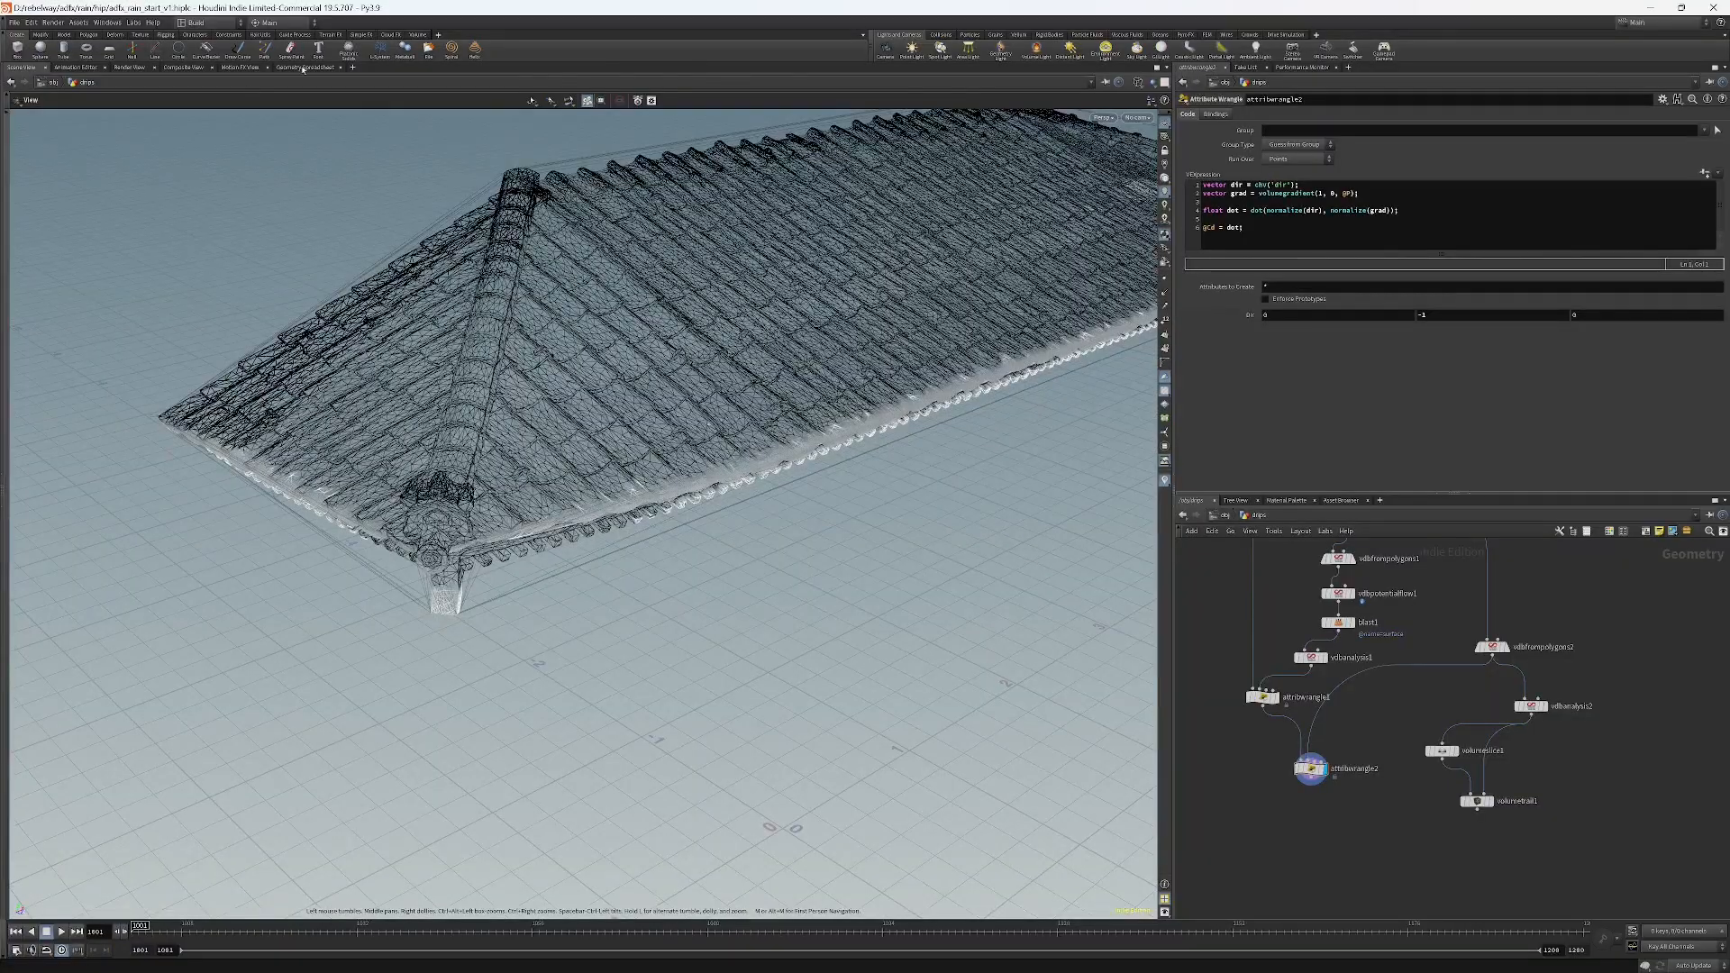
left_click(304, 68)
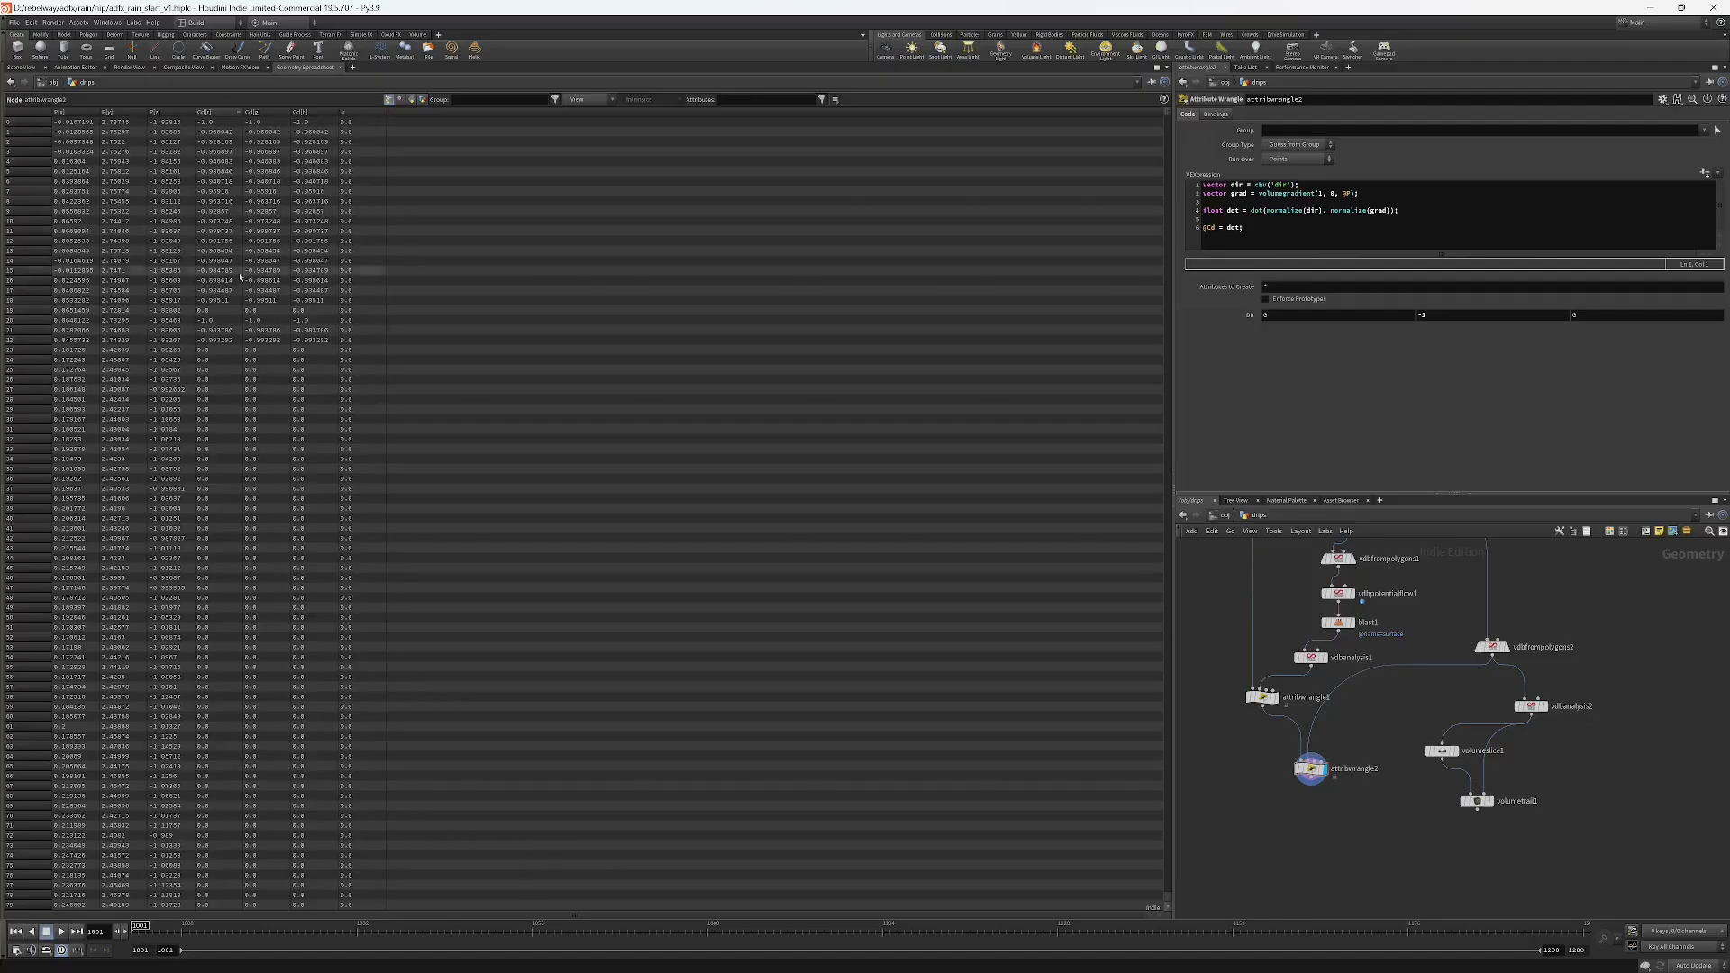
scroll(231, 507, "down", 1)
scroll(225, 541, "down", 2)
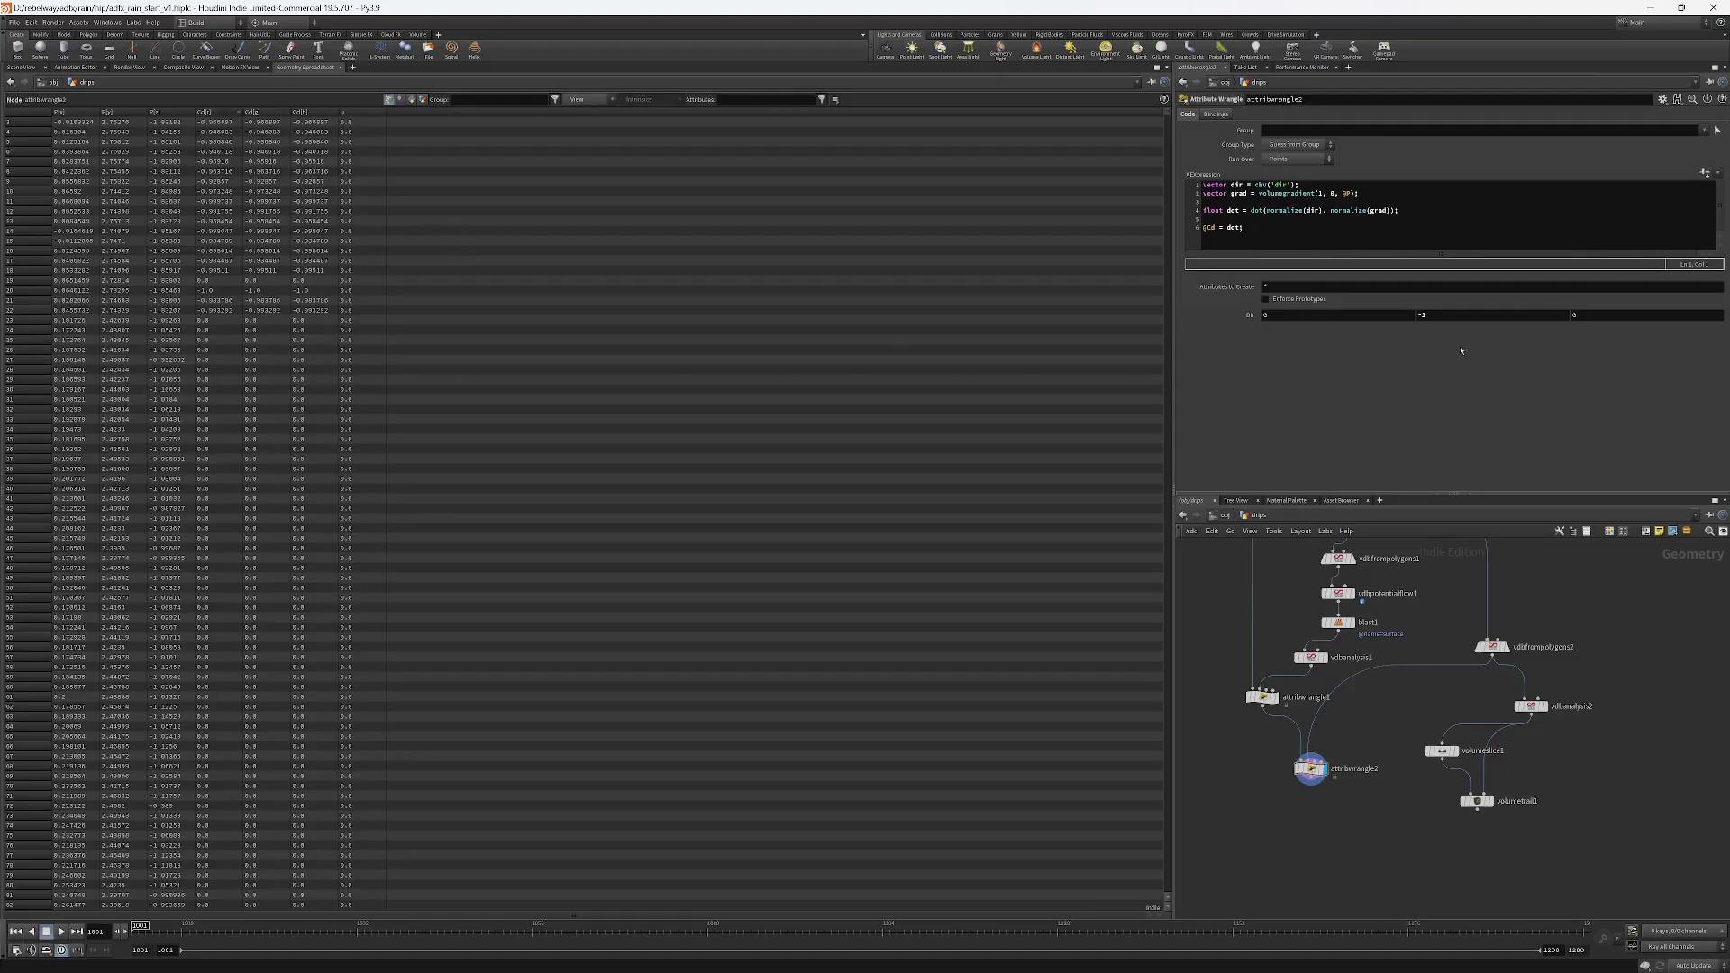
left_click(21, 66)
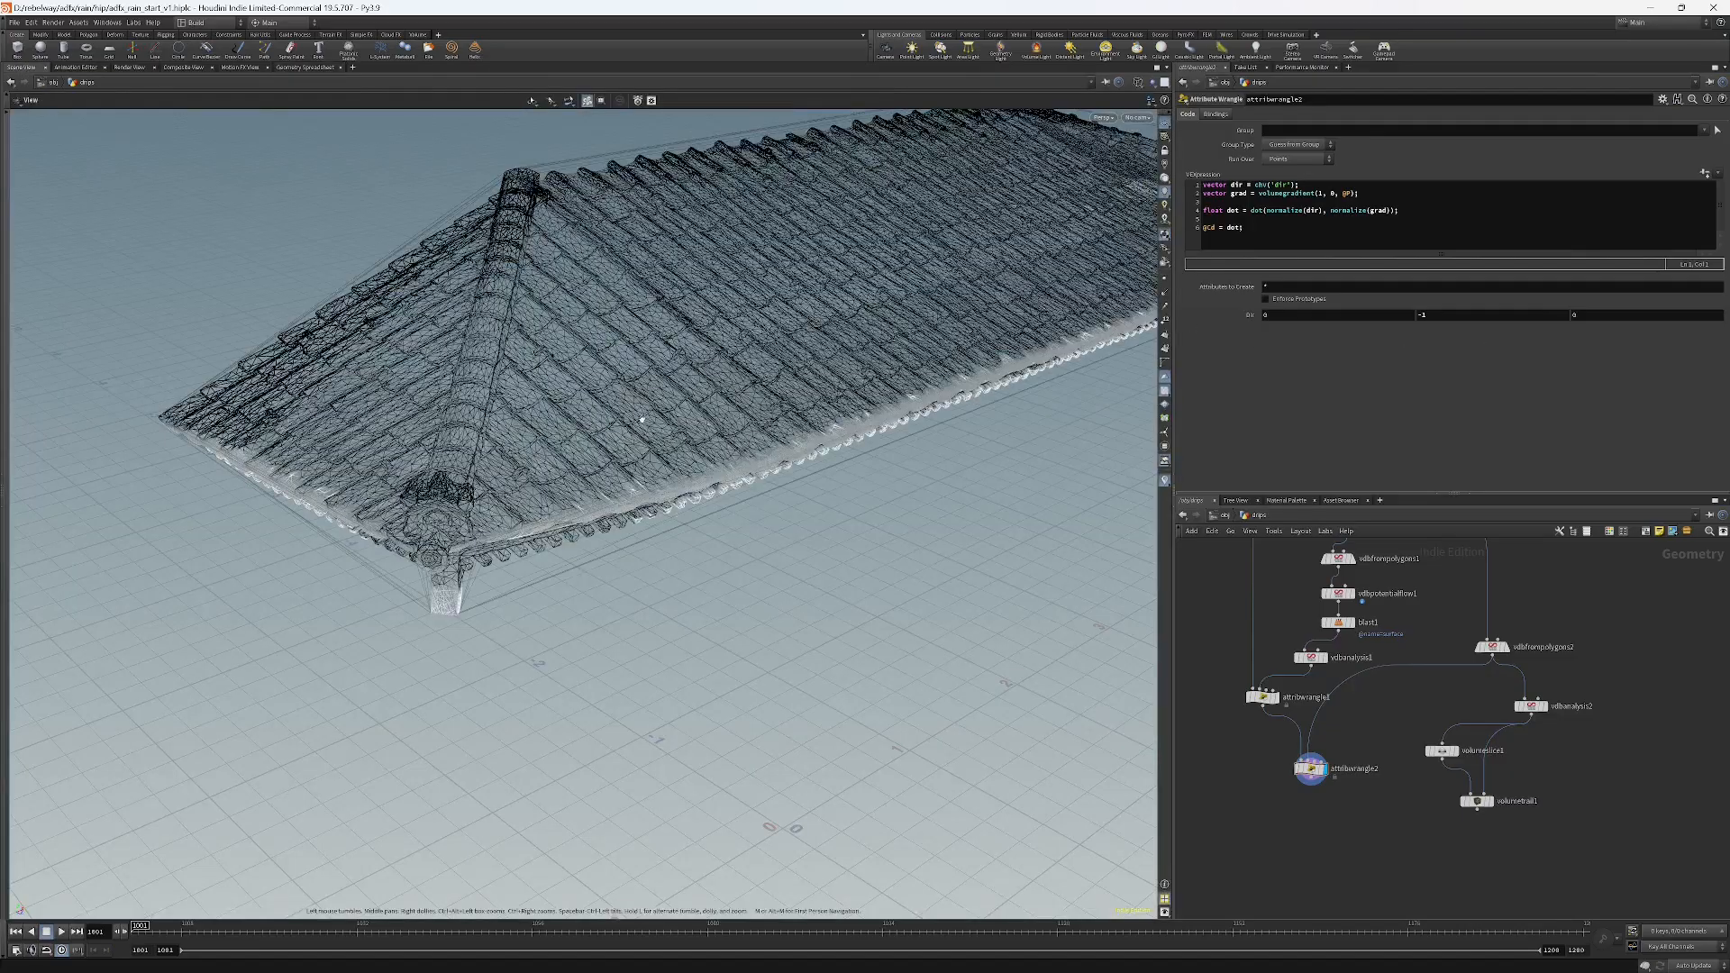
Turn on Fill Interior for vdbfrompolygons2, checking the node's info along the way.
left_click(1499, 649)
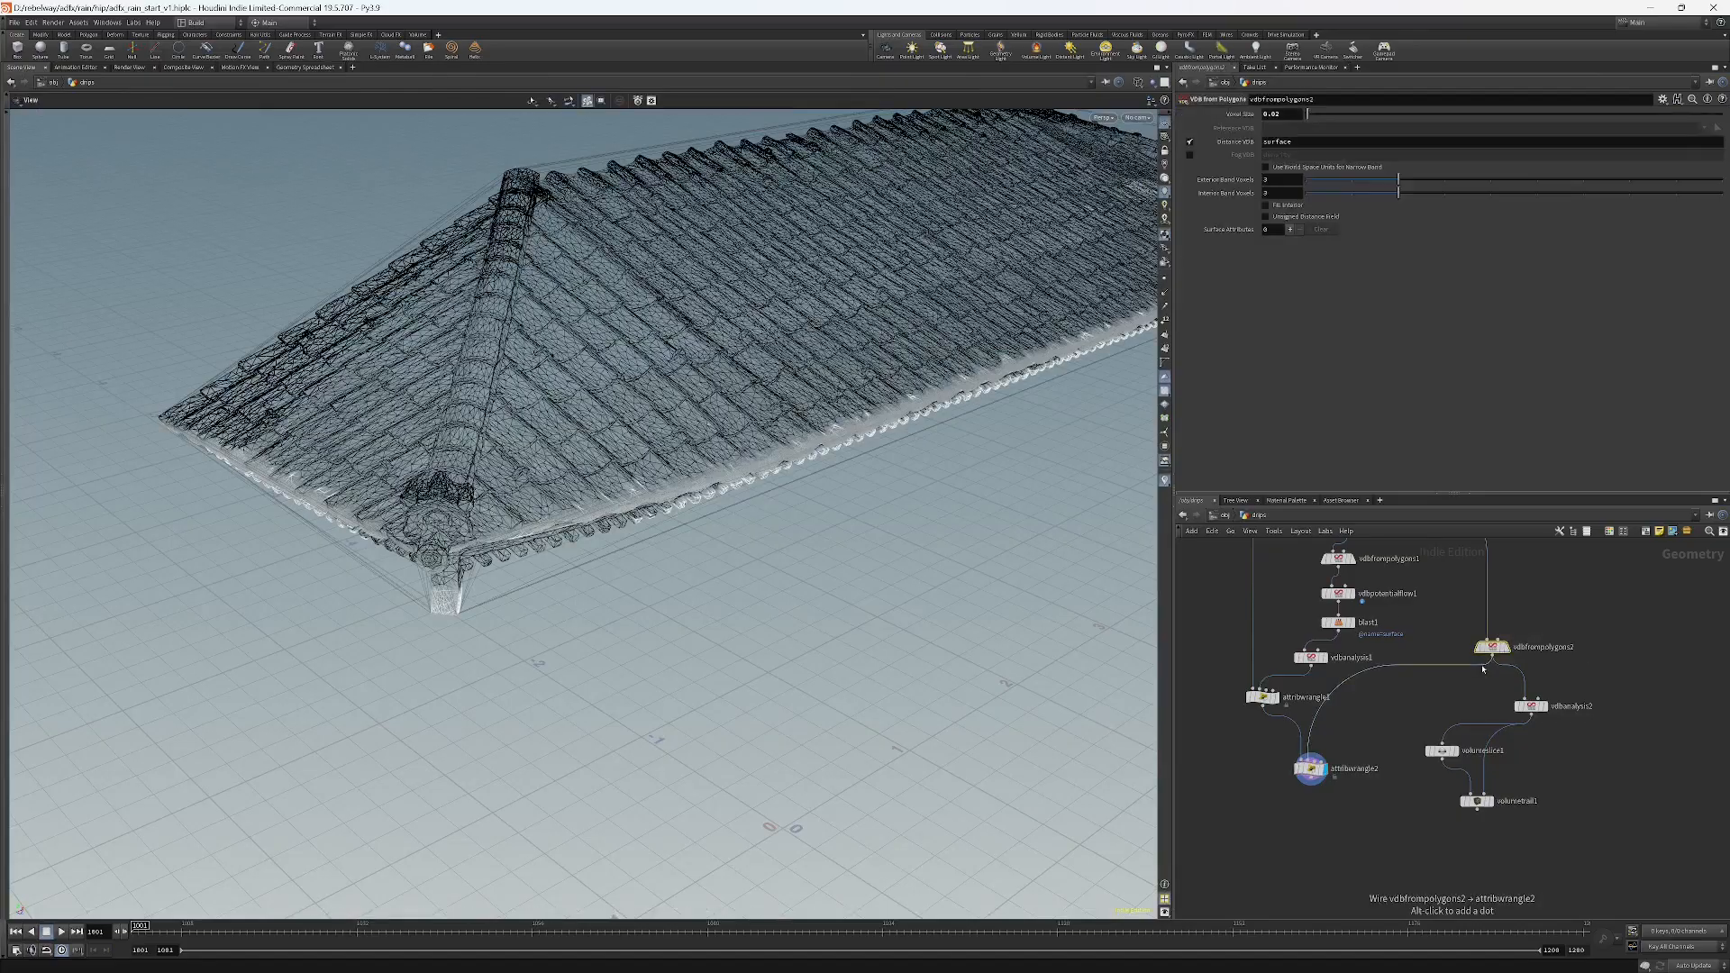
left_click(1507, 647)
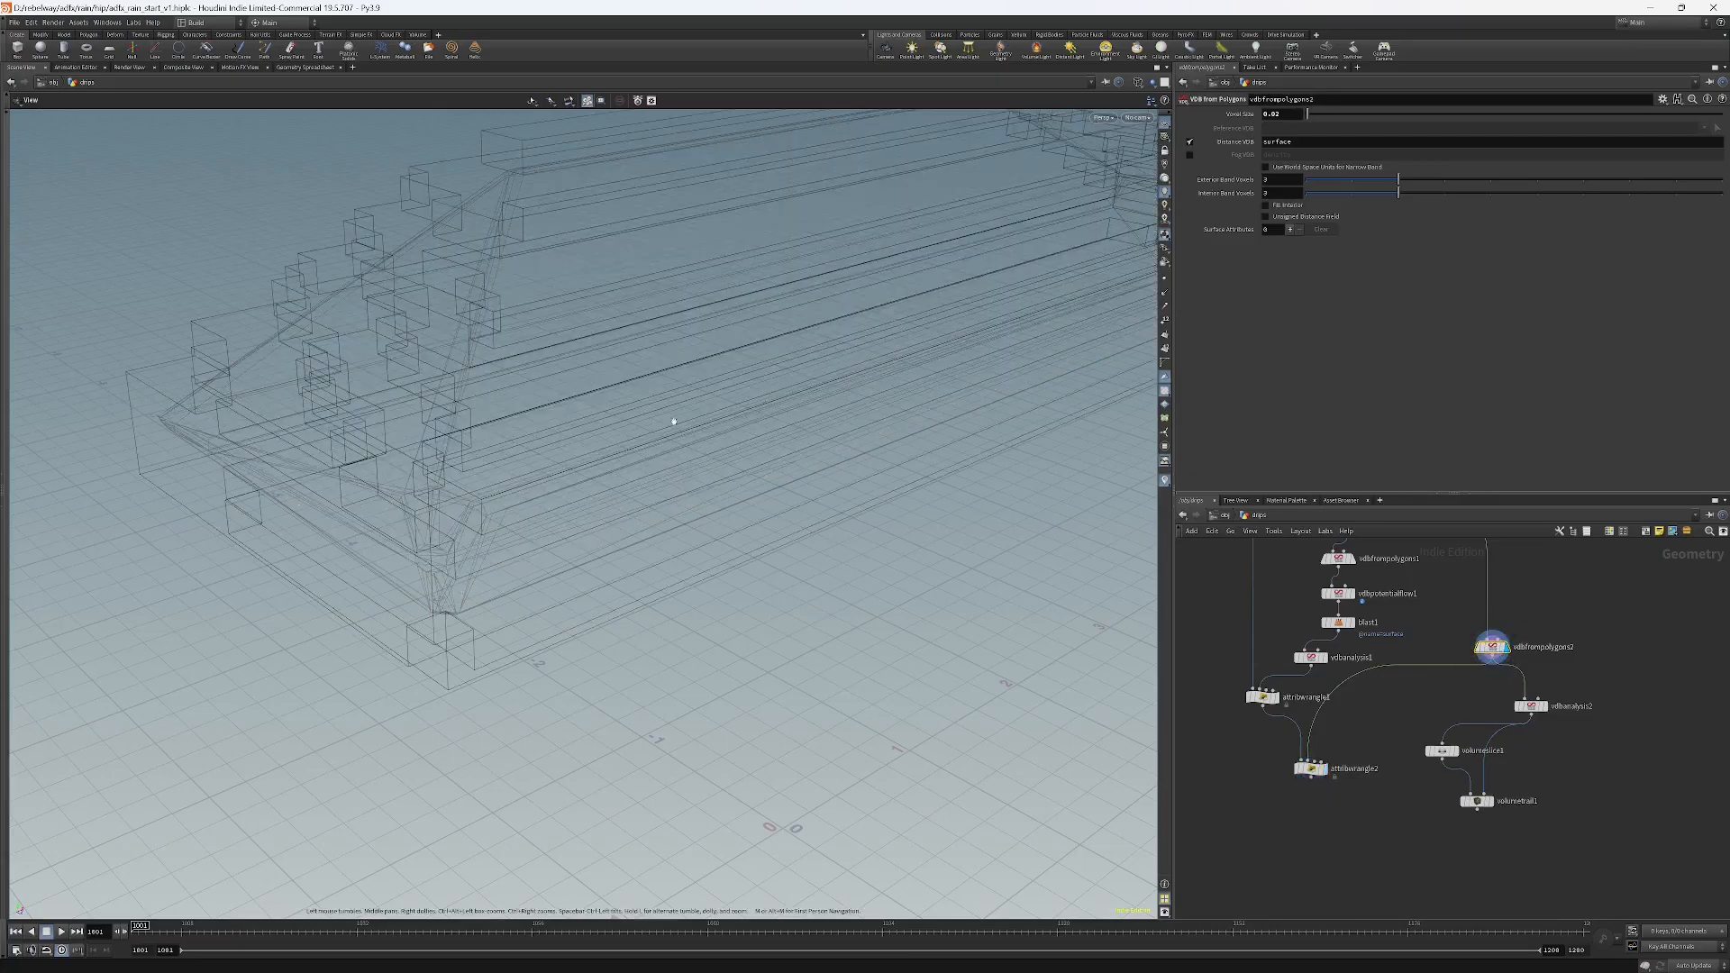
scroll(674, 422, "down", 5)
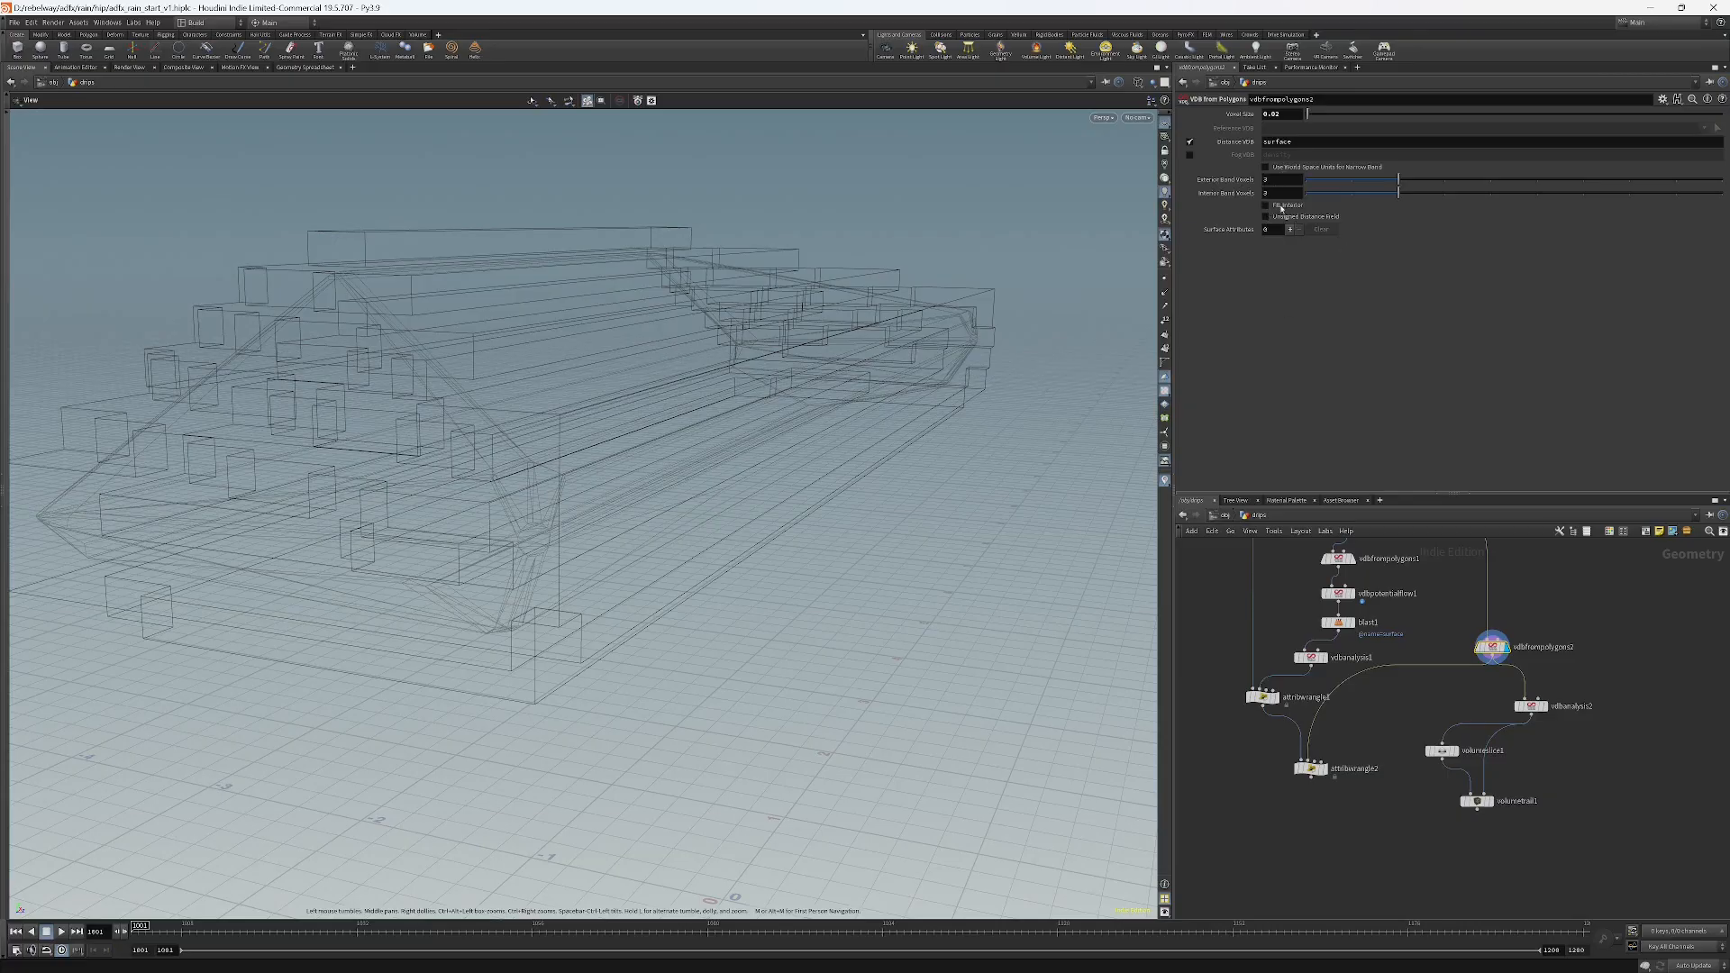
left_click(1282, 208)
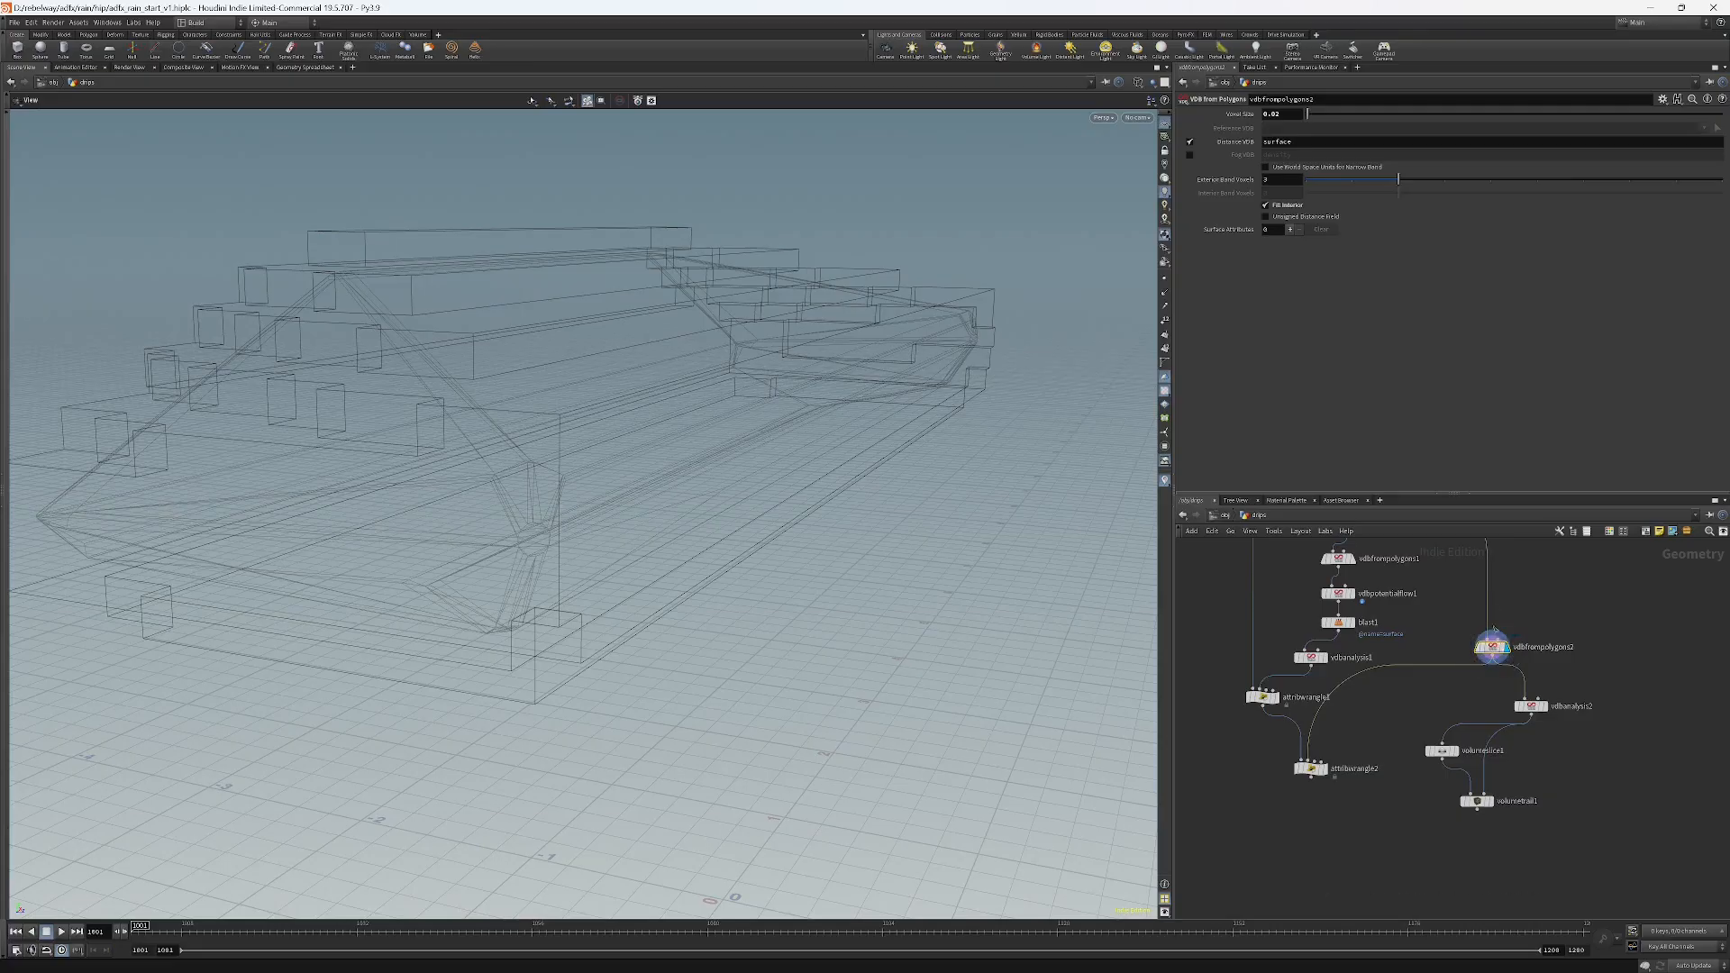
middle_click(1497, 646)
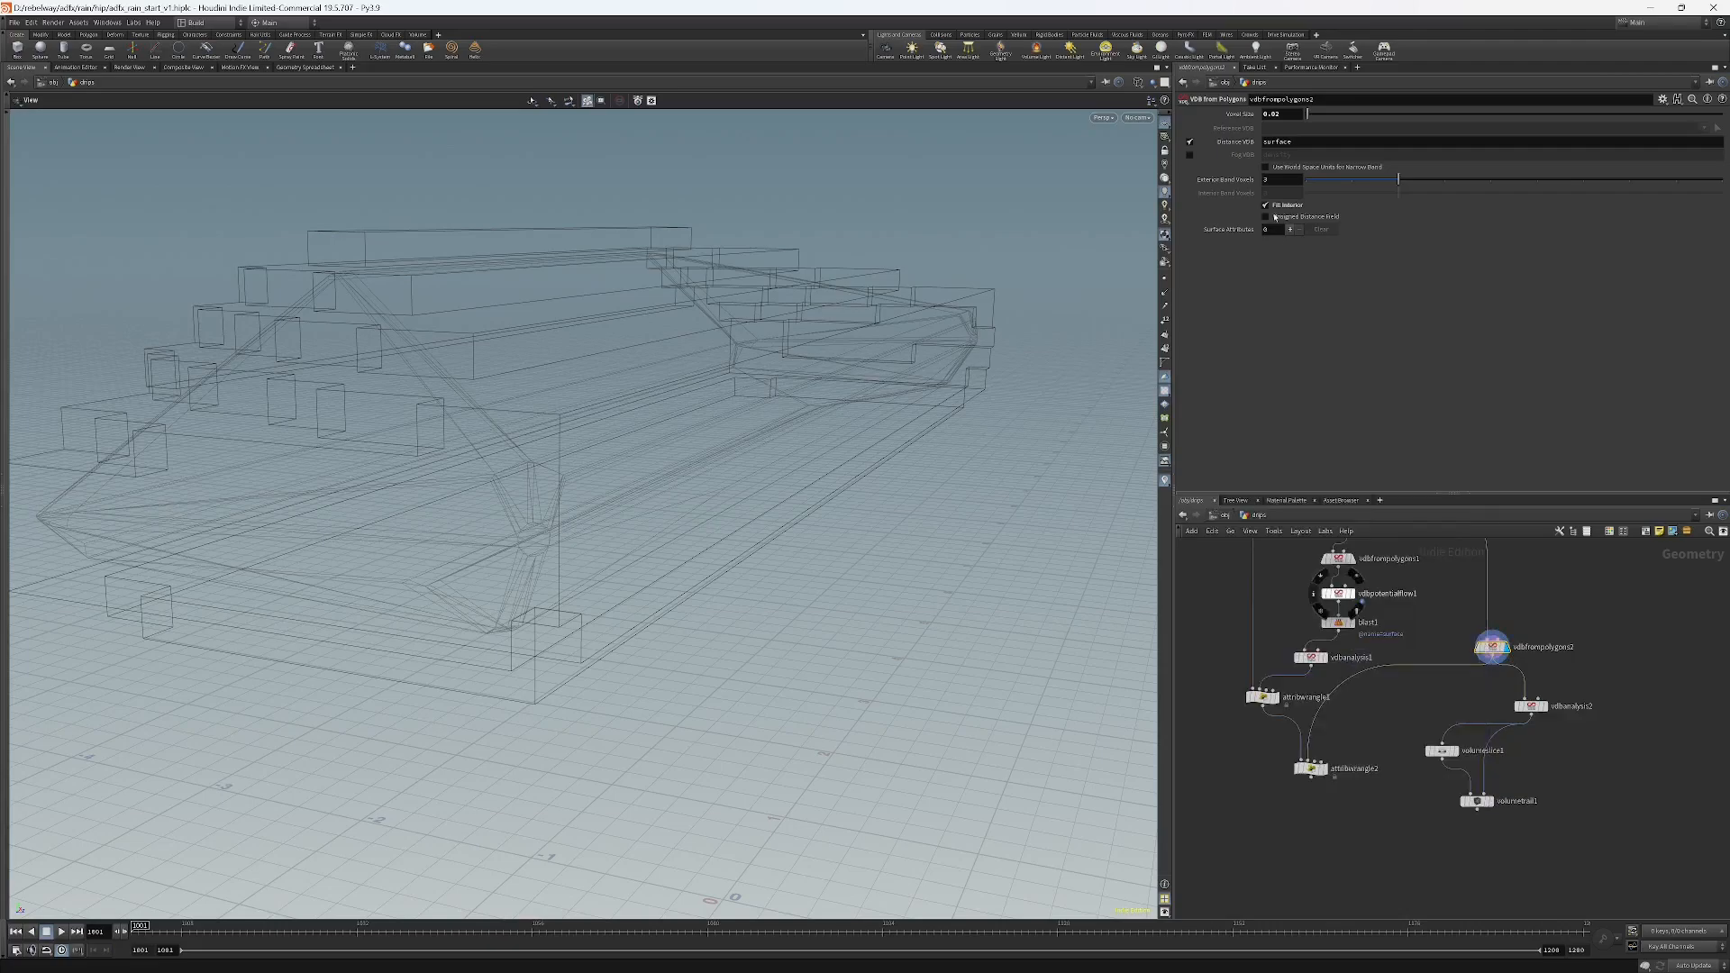
left_click(1275, 207)
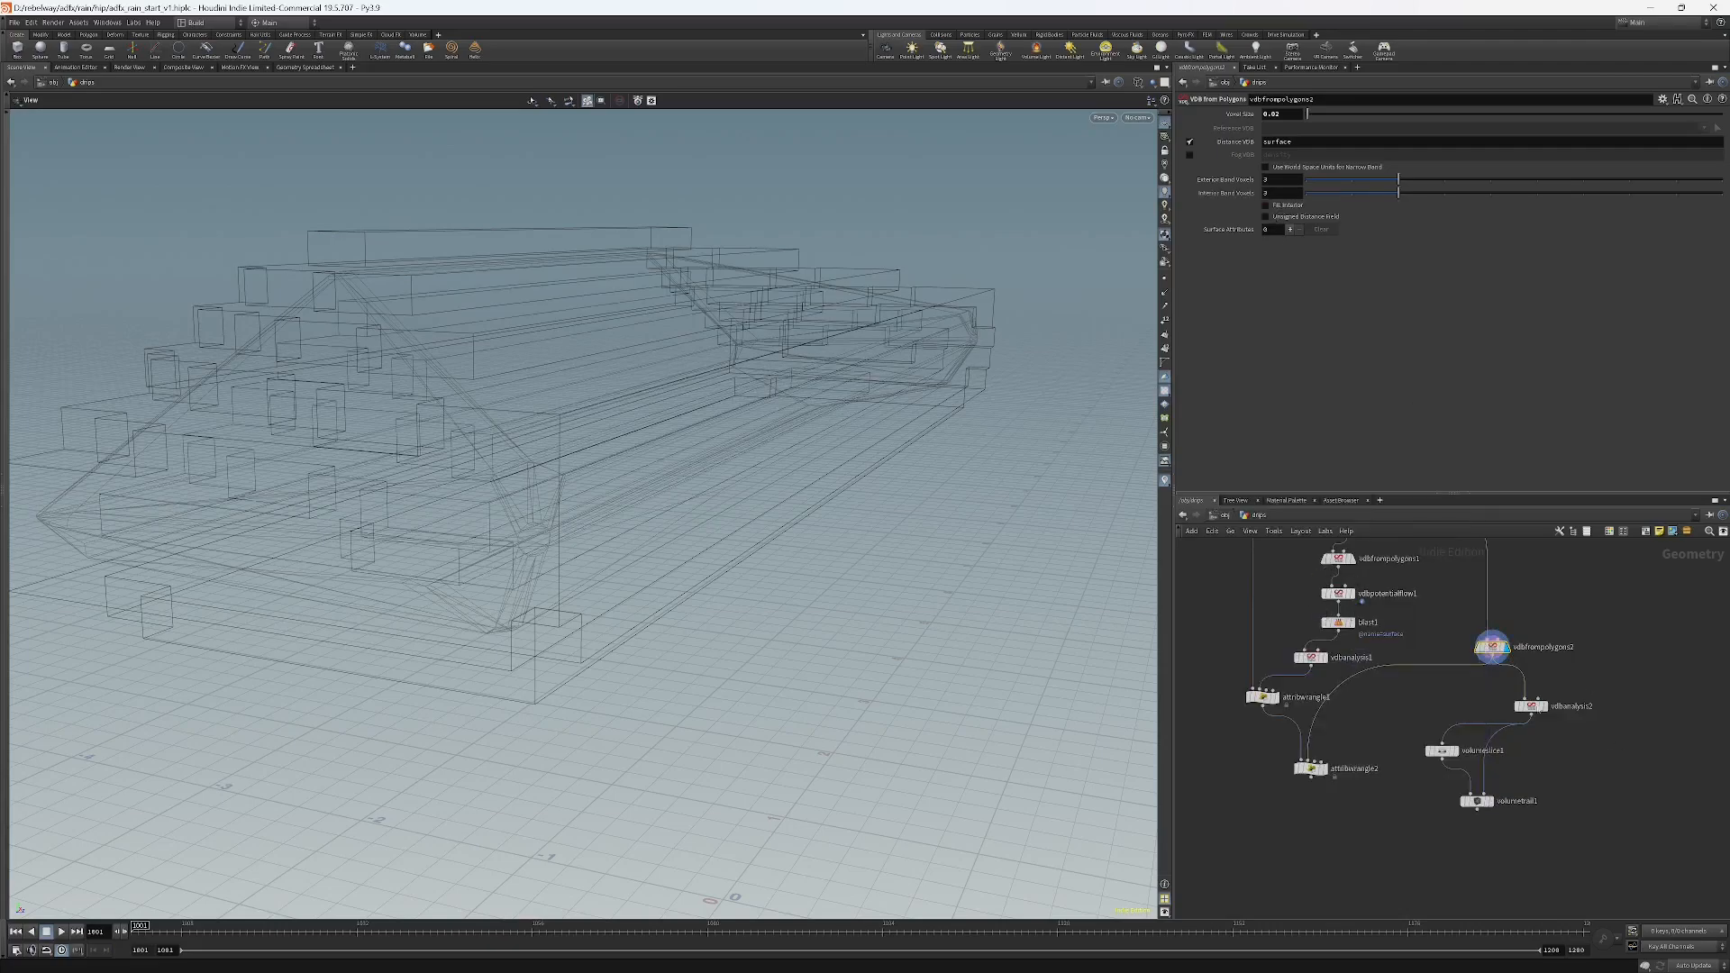
middle_click(1475, 650)
left_click(1291, 207)
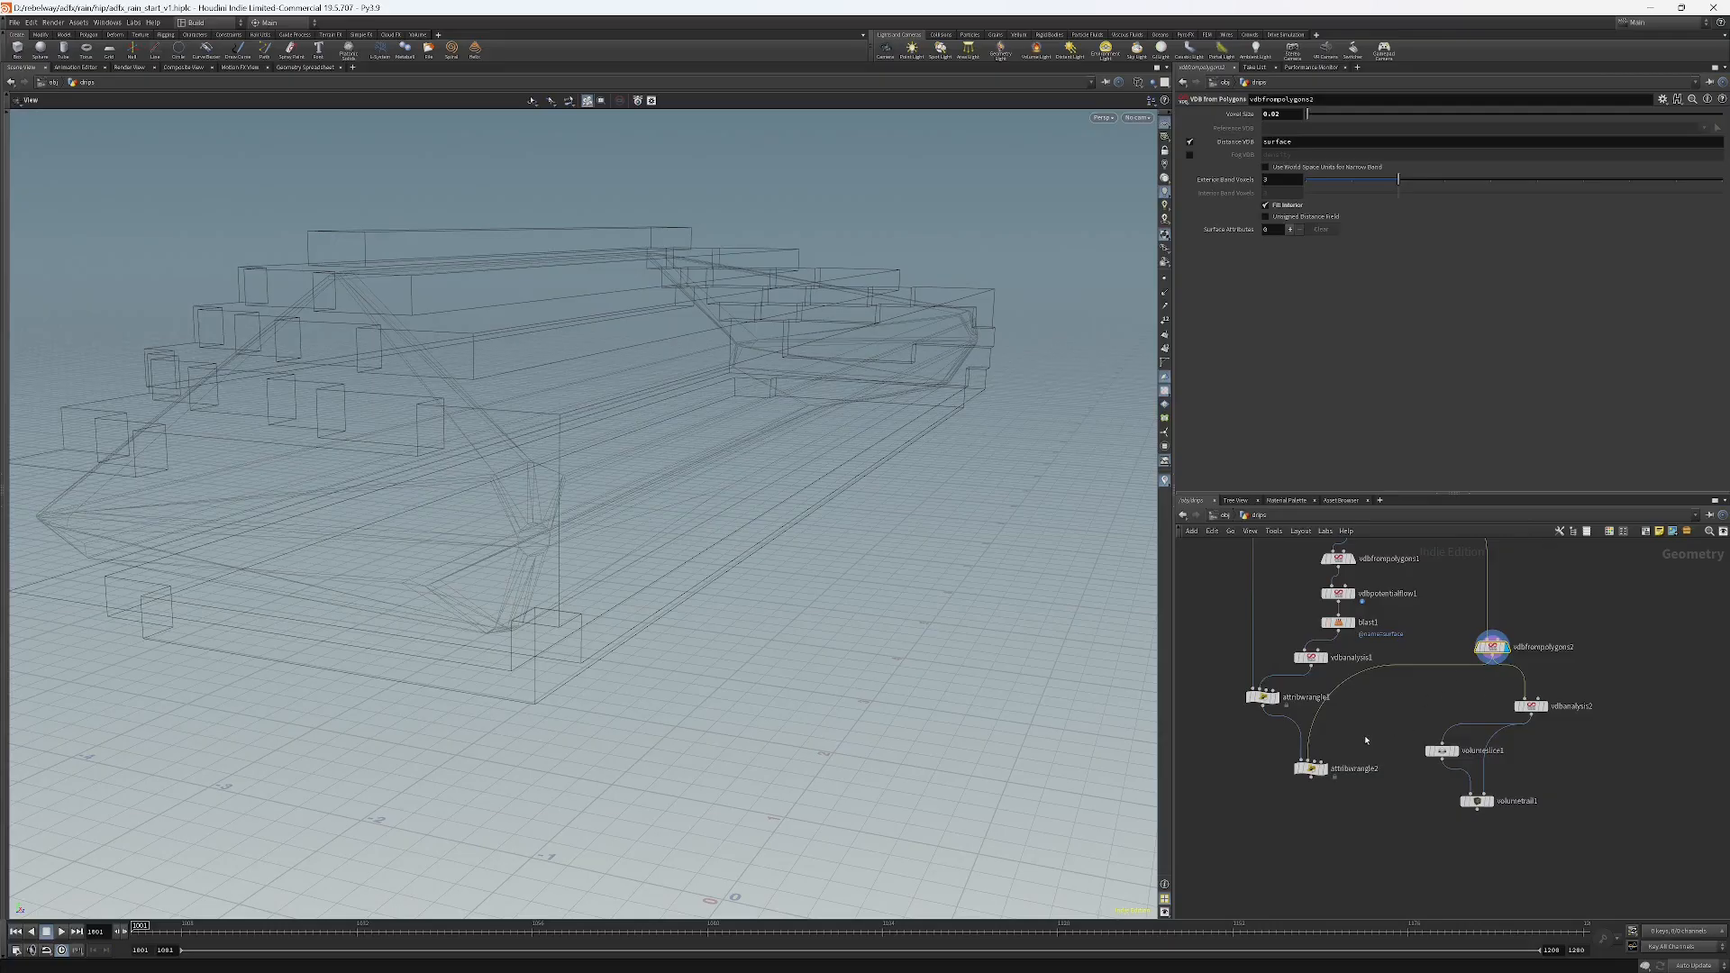
Display attribwrangle2 to view the colored roof, then toggle Fill Interior on vdbfrompolygons2 again.
left_click(1323, 769)
left_click(1310, 768)
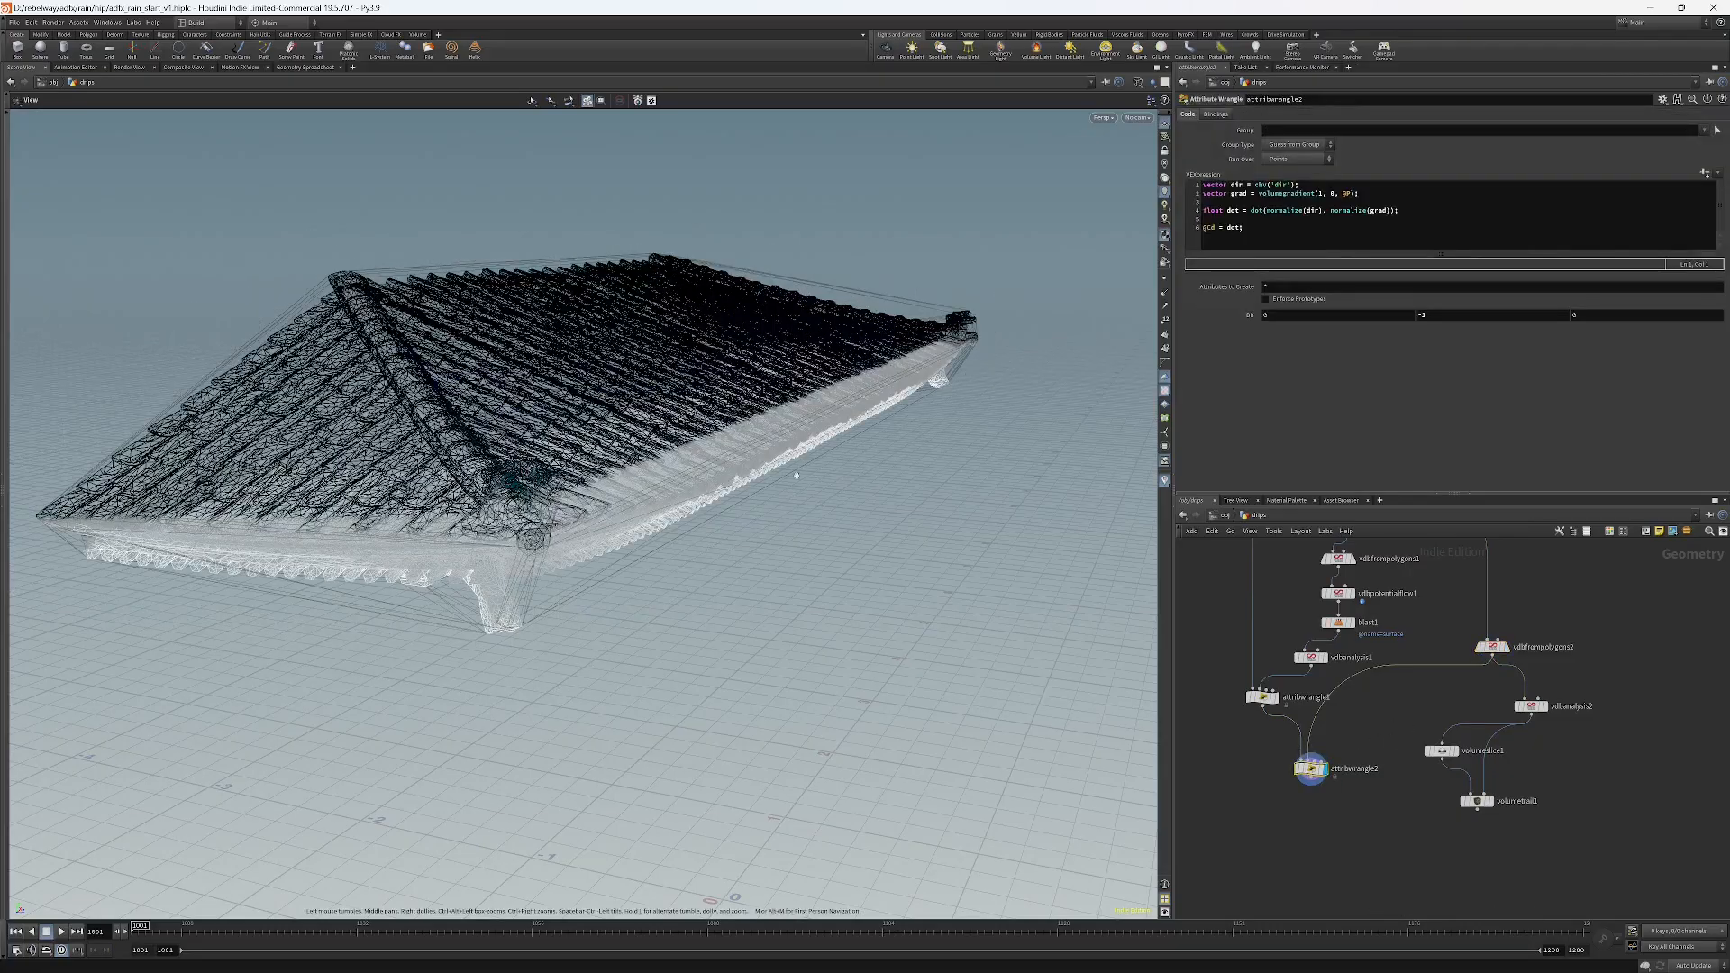
left_click_drag(737, 374, 795, 574)
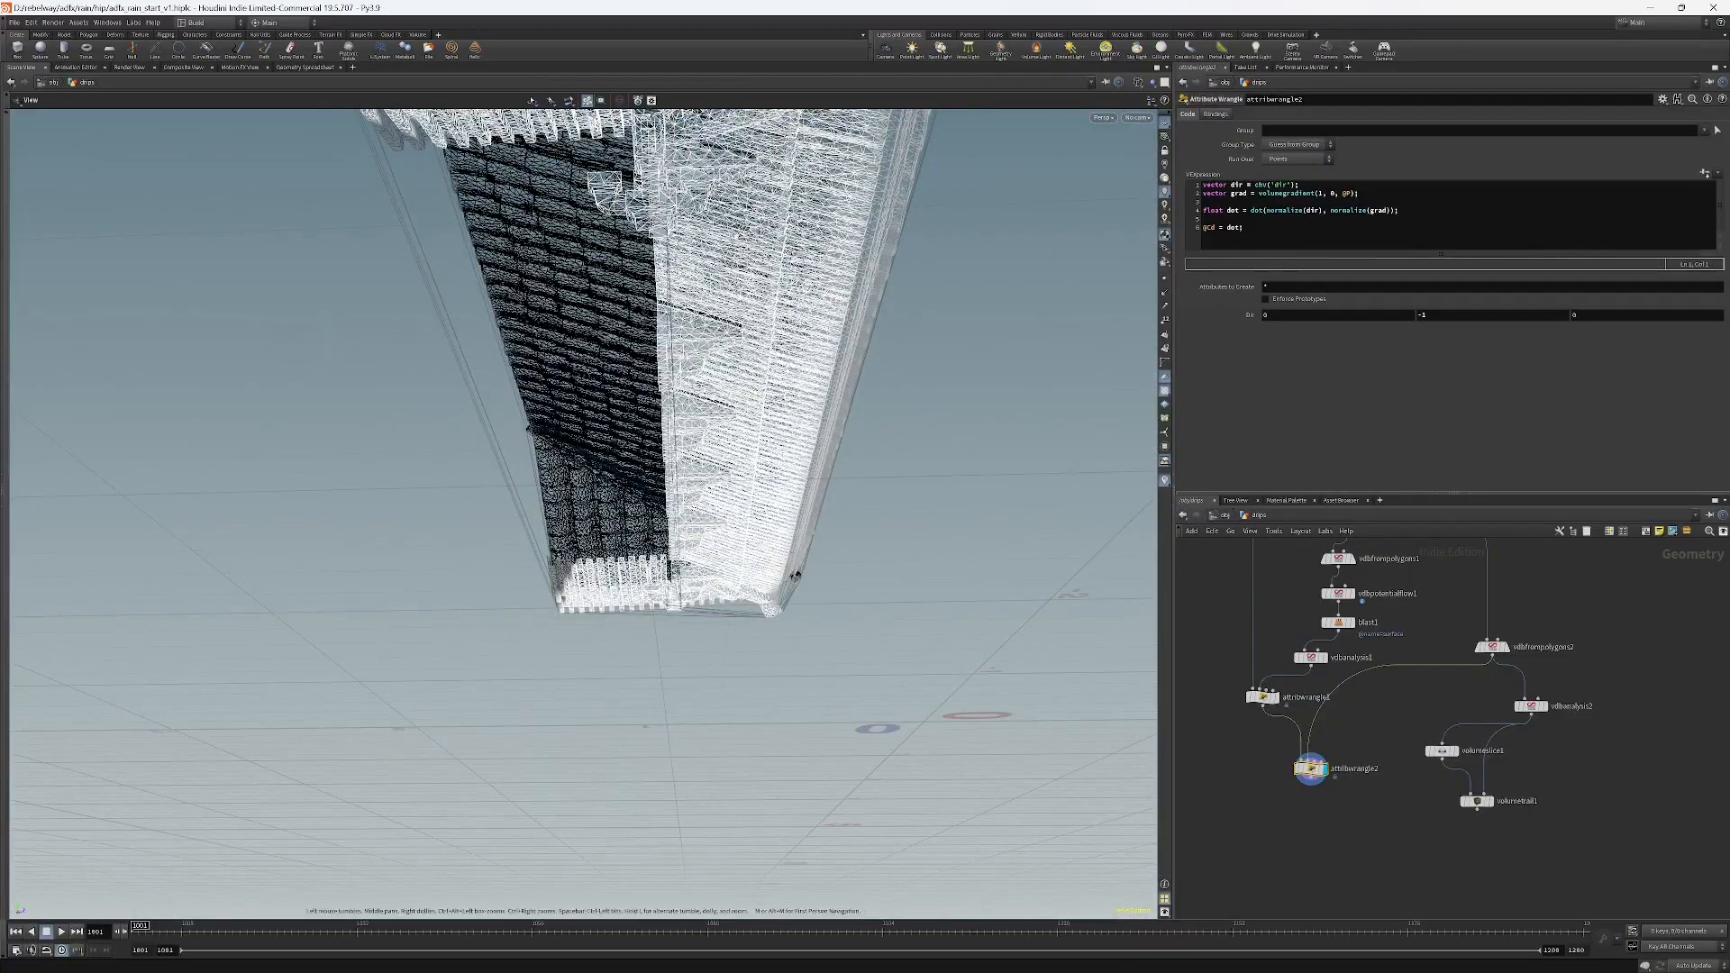
left_click(1491, 646)
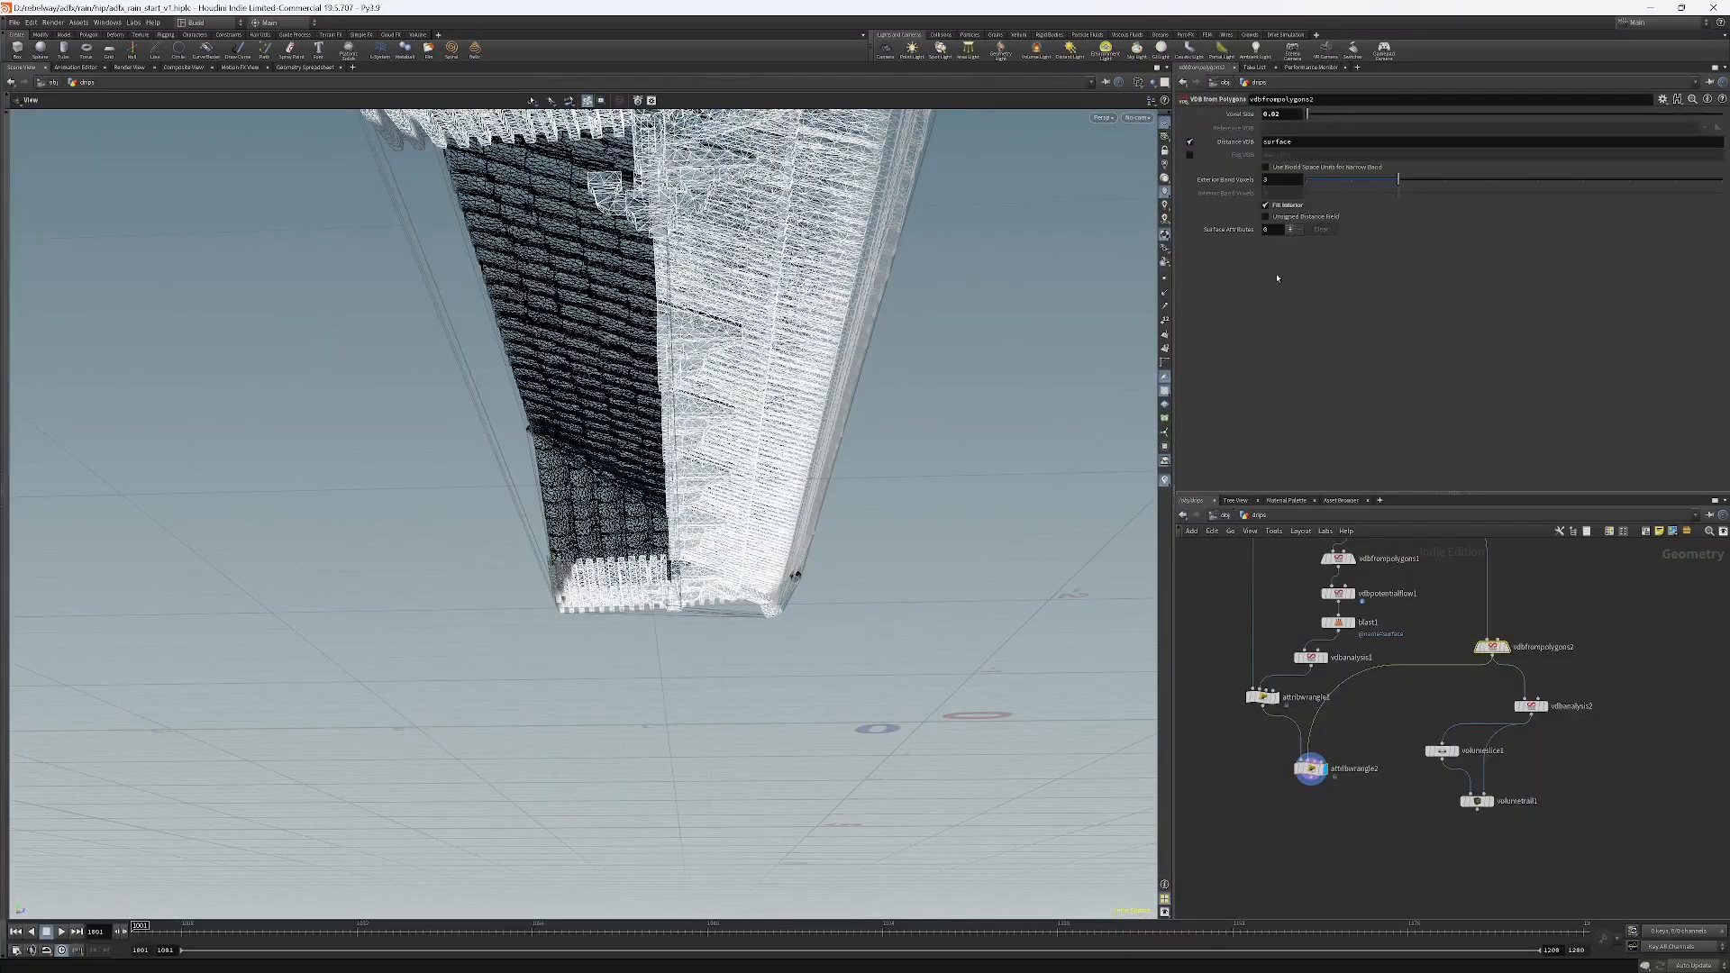
left_click(1279, 207)
Inspect the Geometry Spreadsheet sorted by the Cd column, then return to the Scene View.
left_click_drag(795, 574, 775, 451)
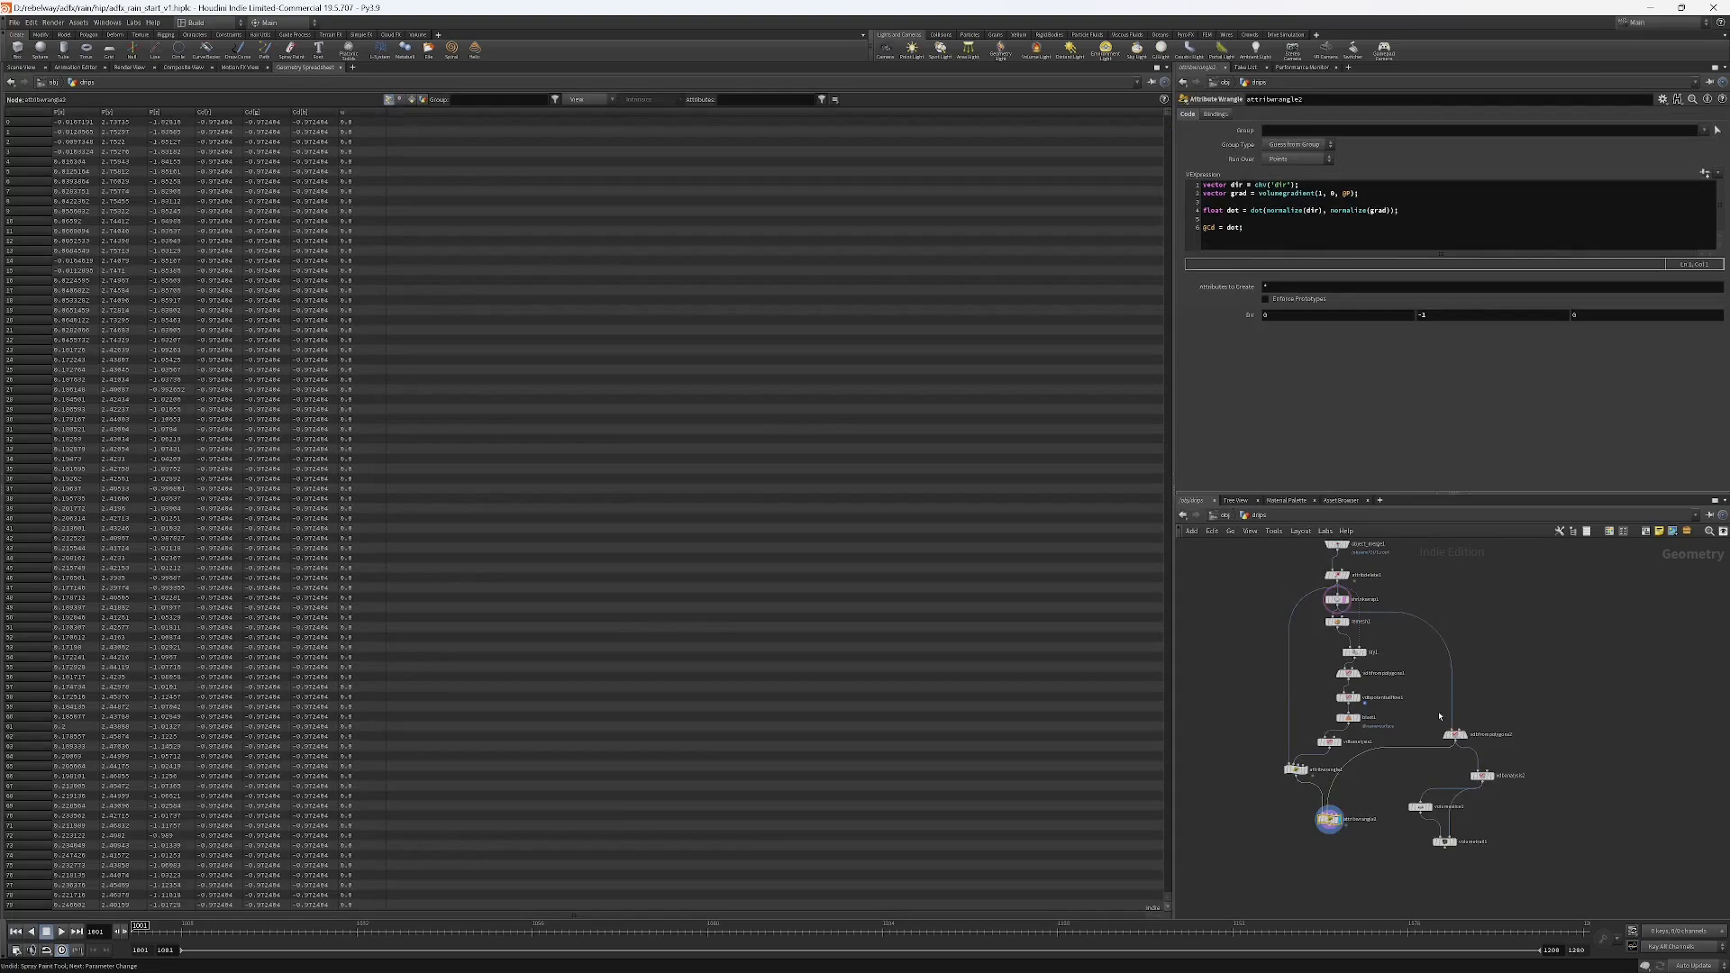
middle_click_drag(1436, 731, 1454, 687)
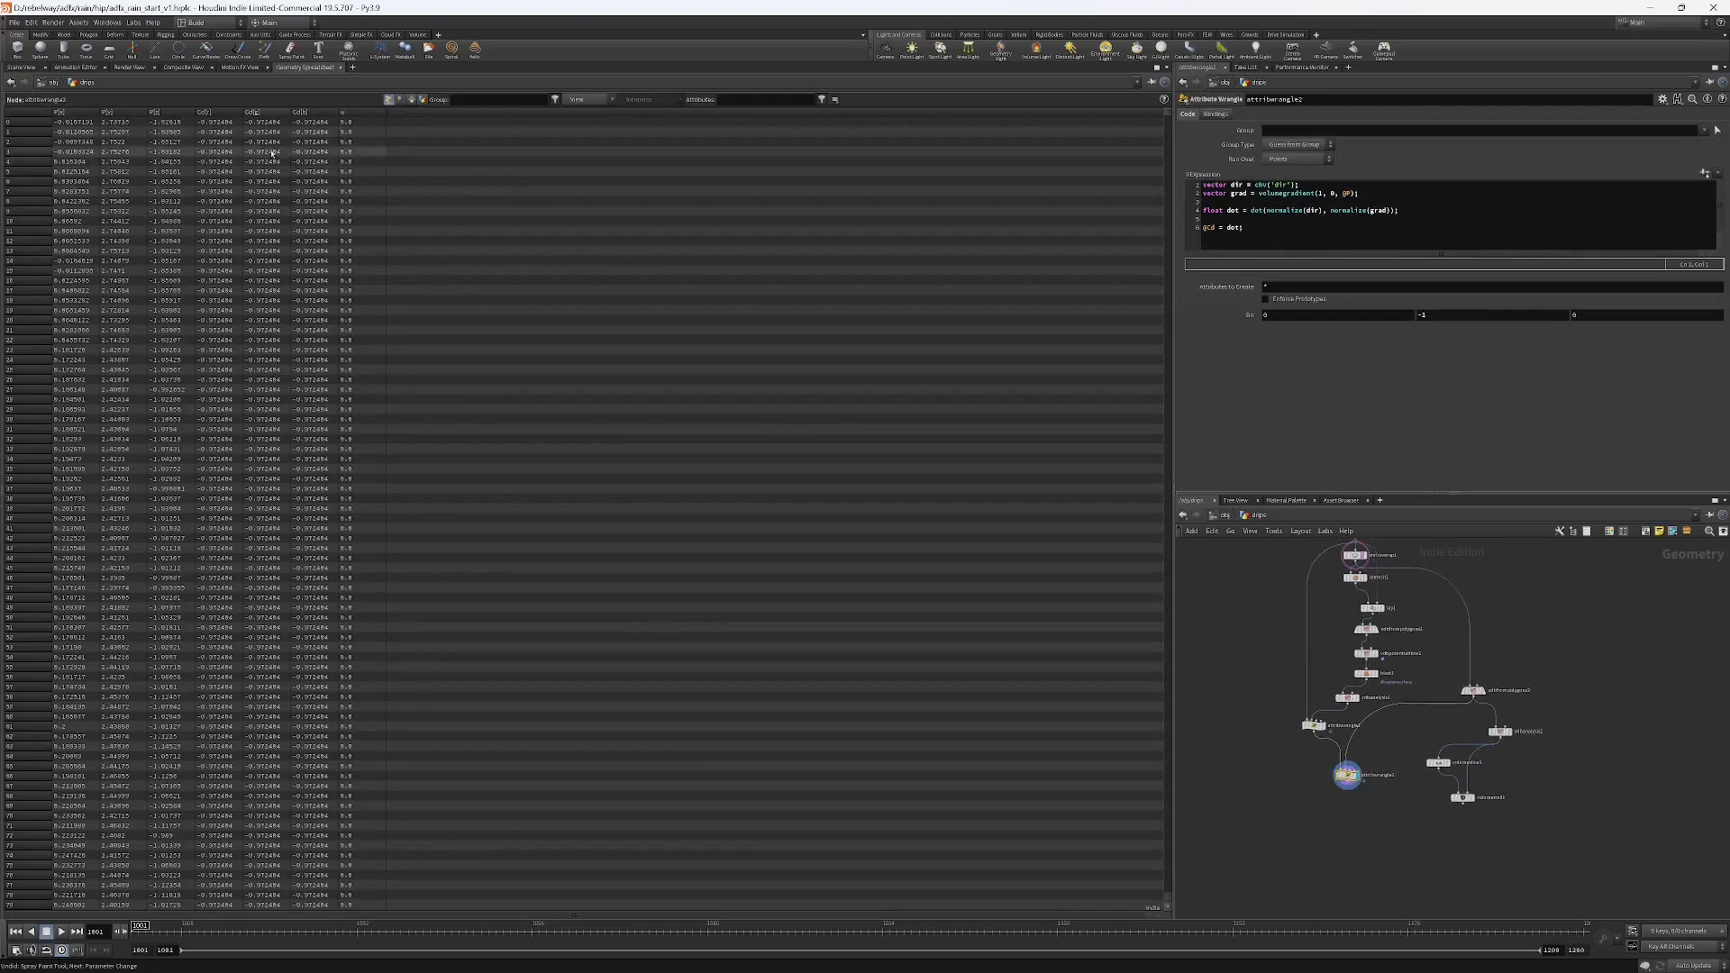
left_click(272, 111)
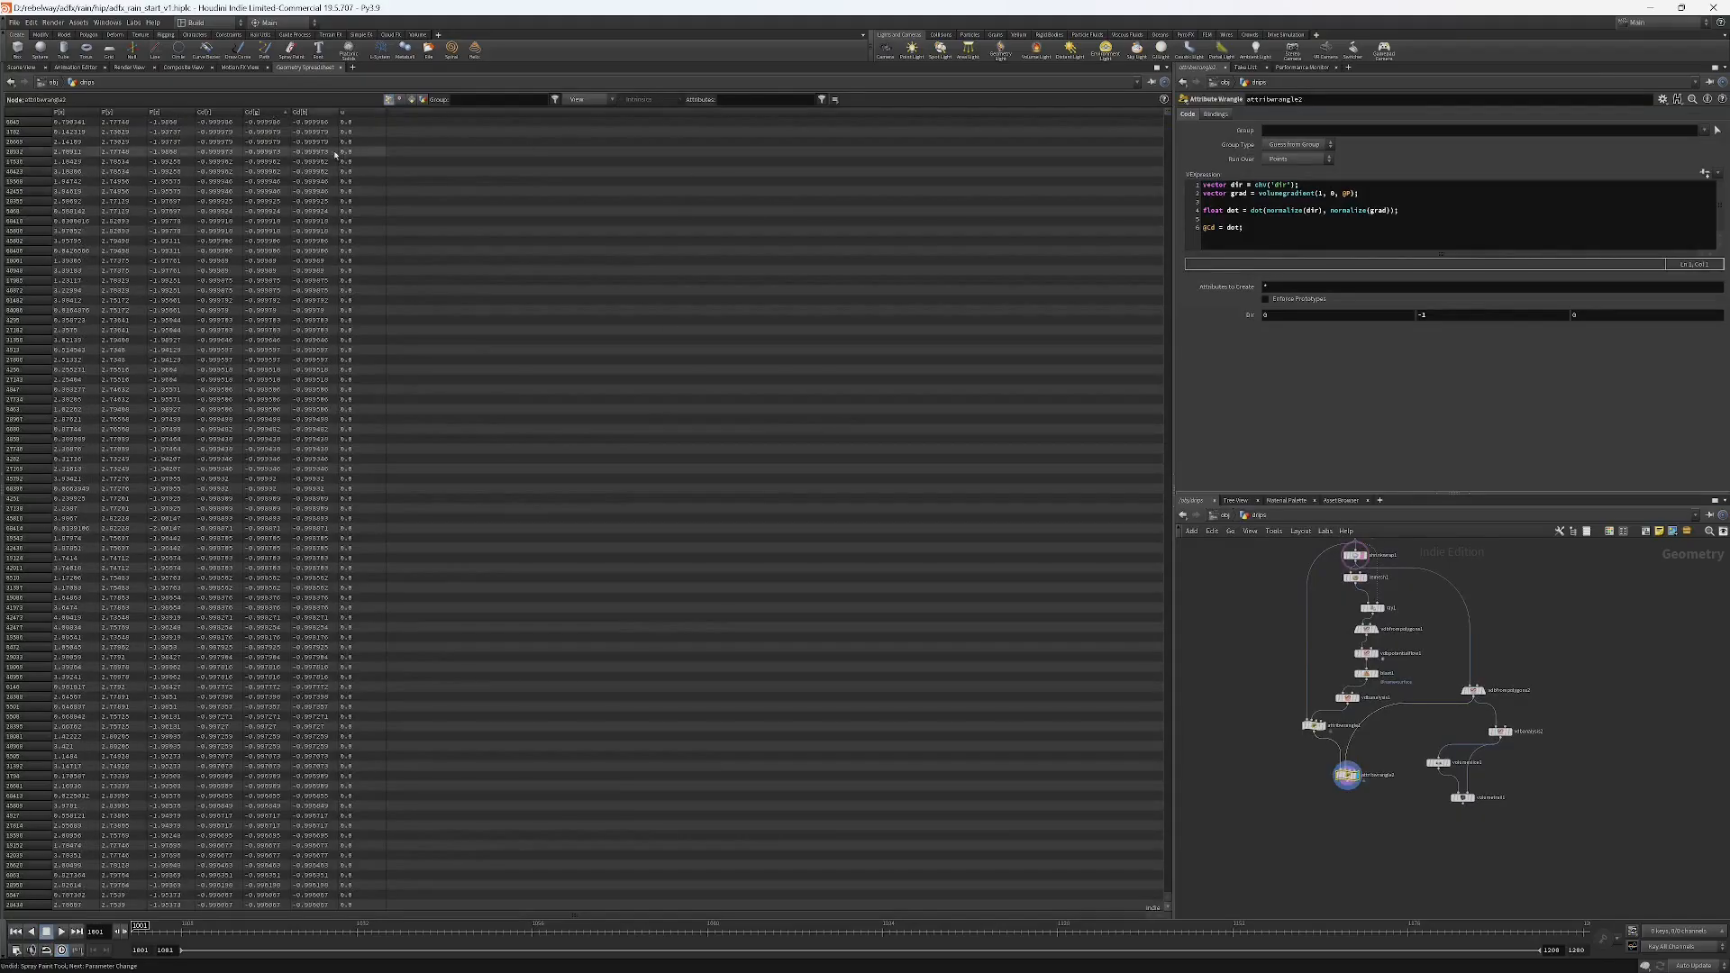
left_click(276, 112)
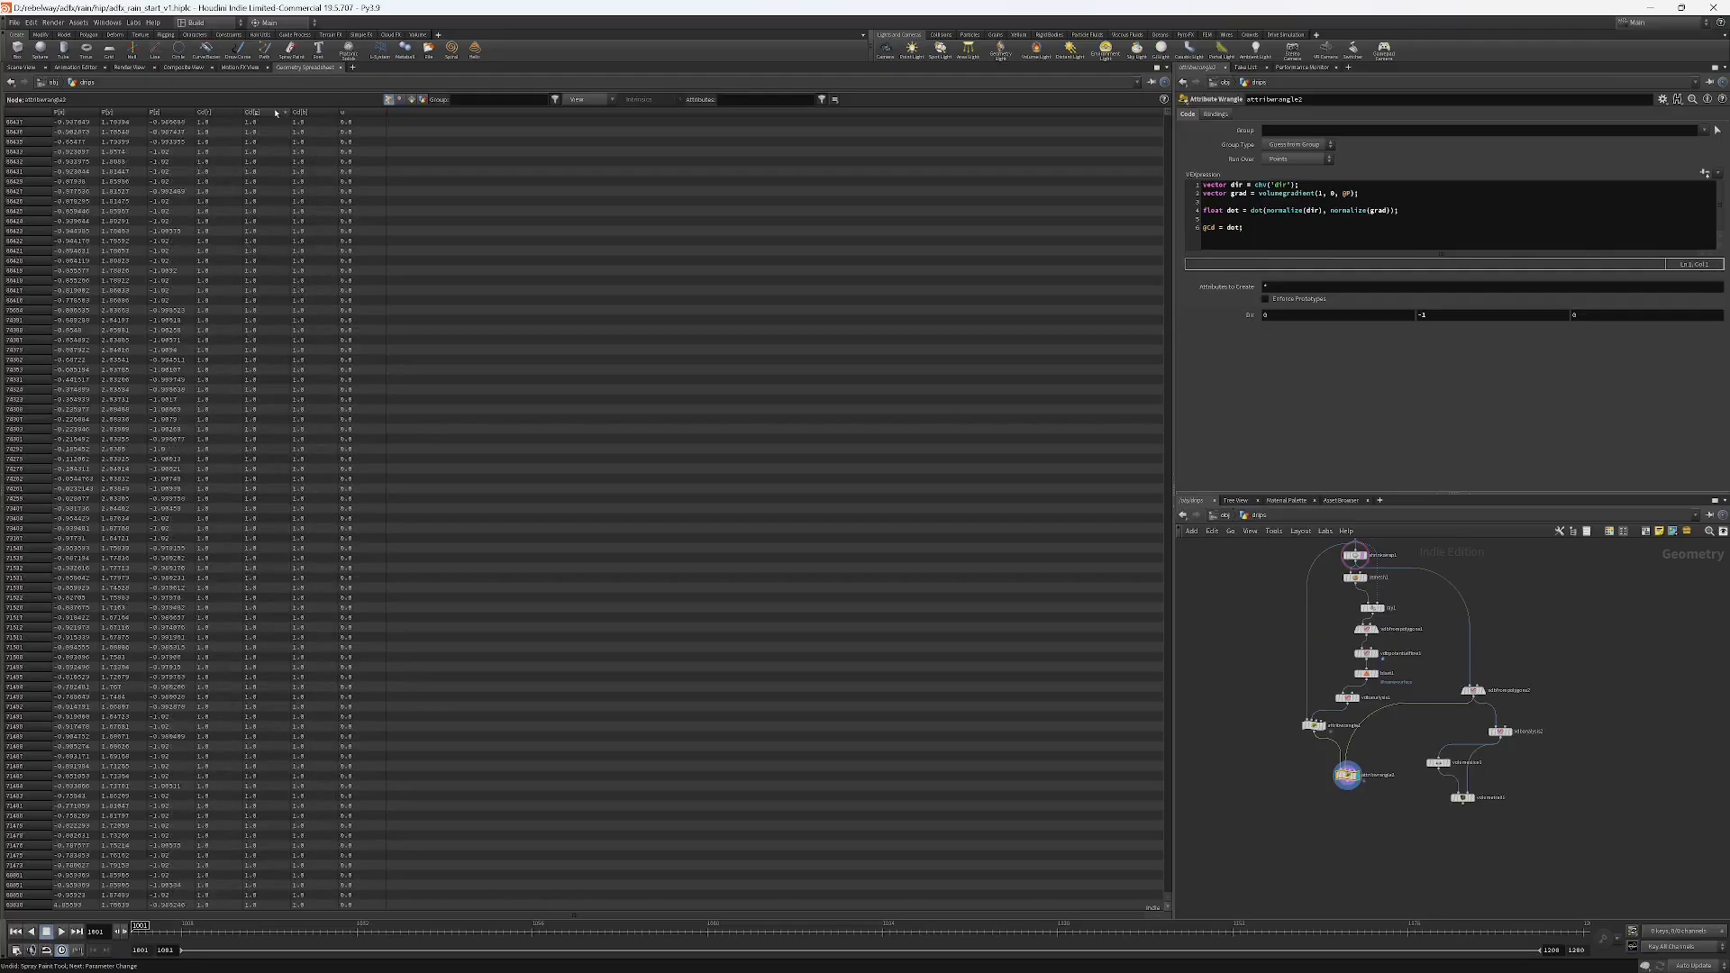
left_click(21, 67)
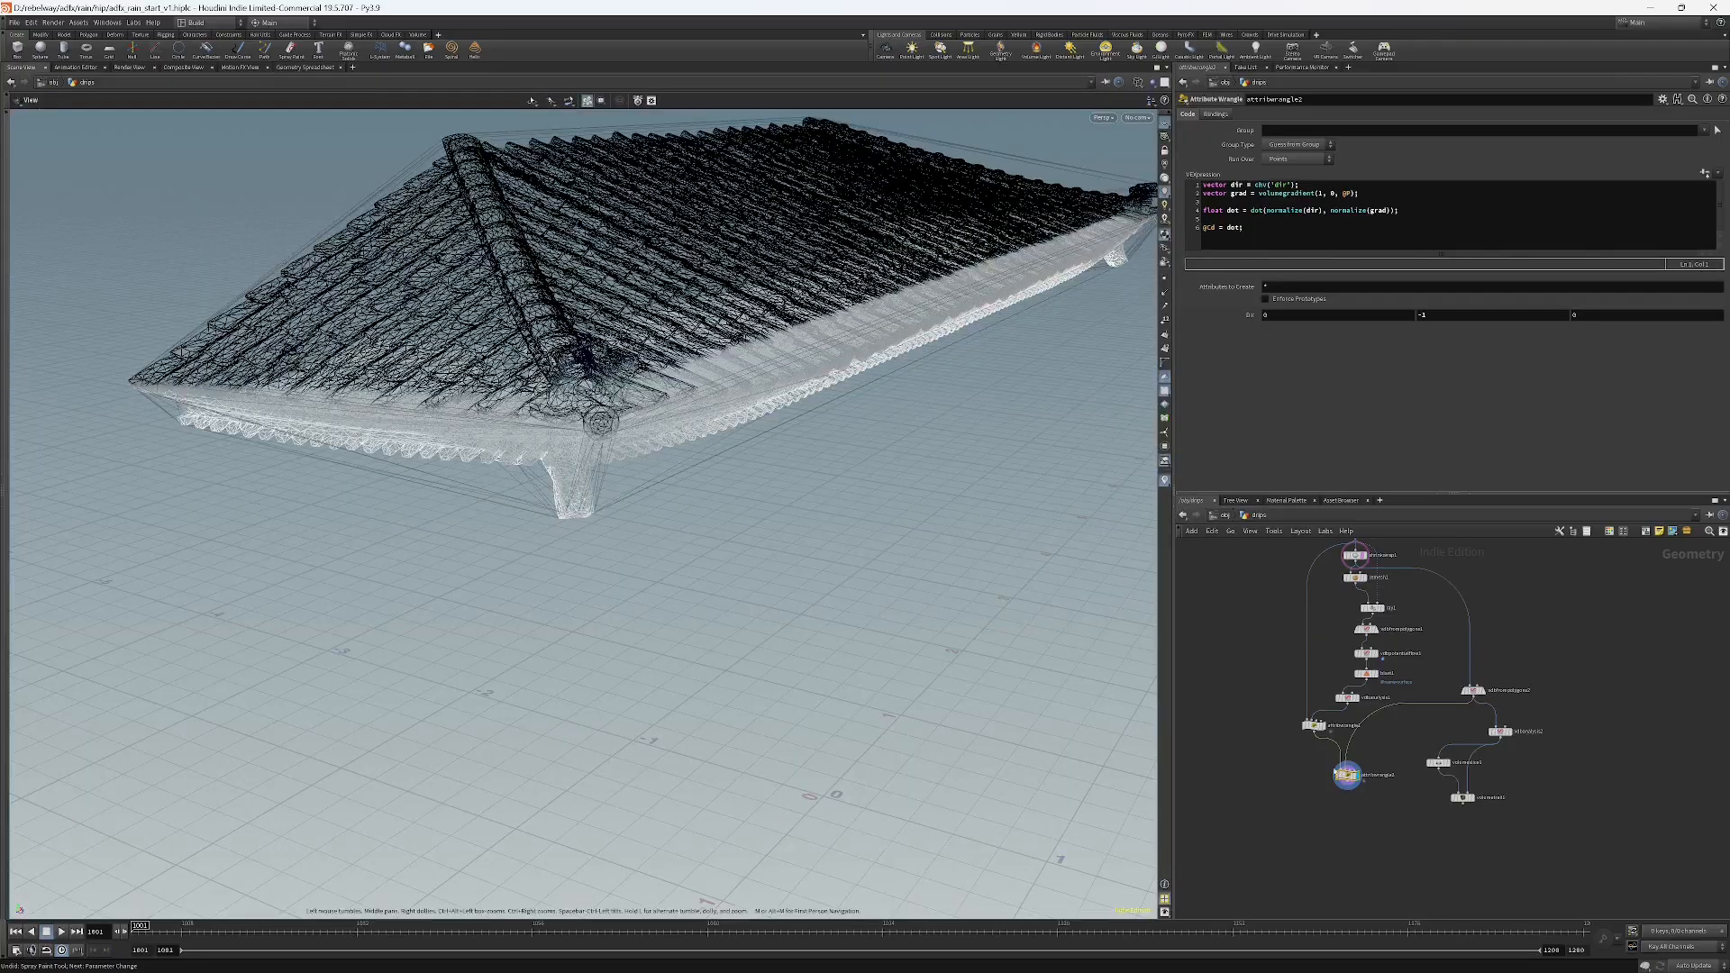
Set the dir vector's Y component back to 1.
scroll(1352, 784, "up", 4)
left_click_drag(720, 576, 802, 397)
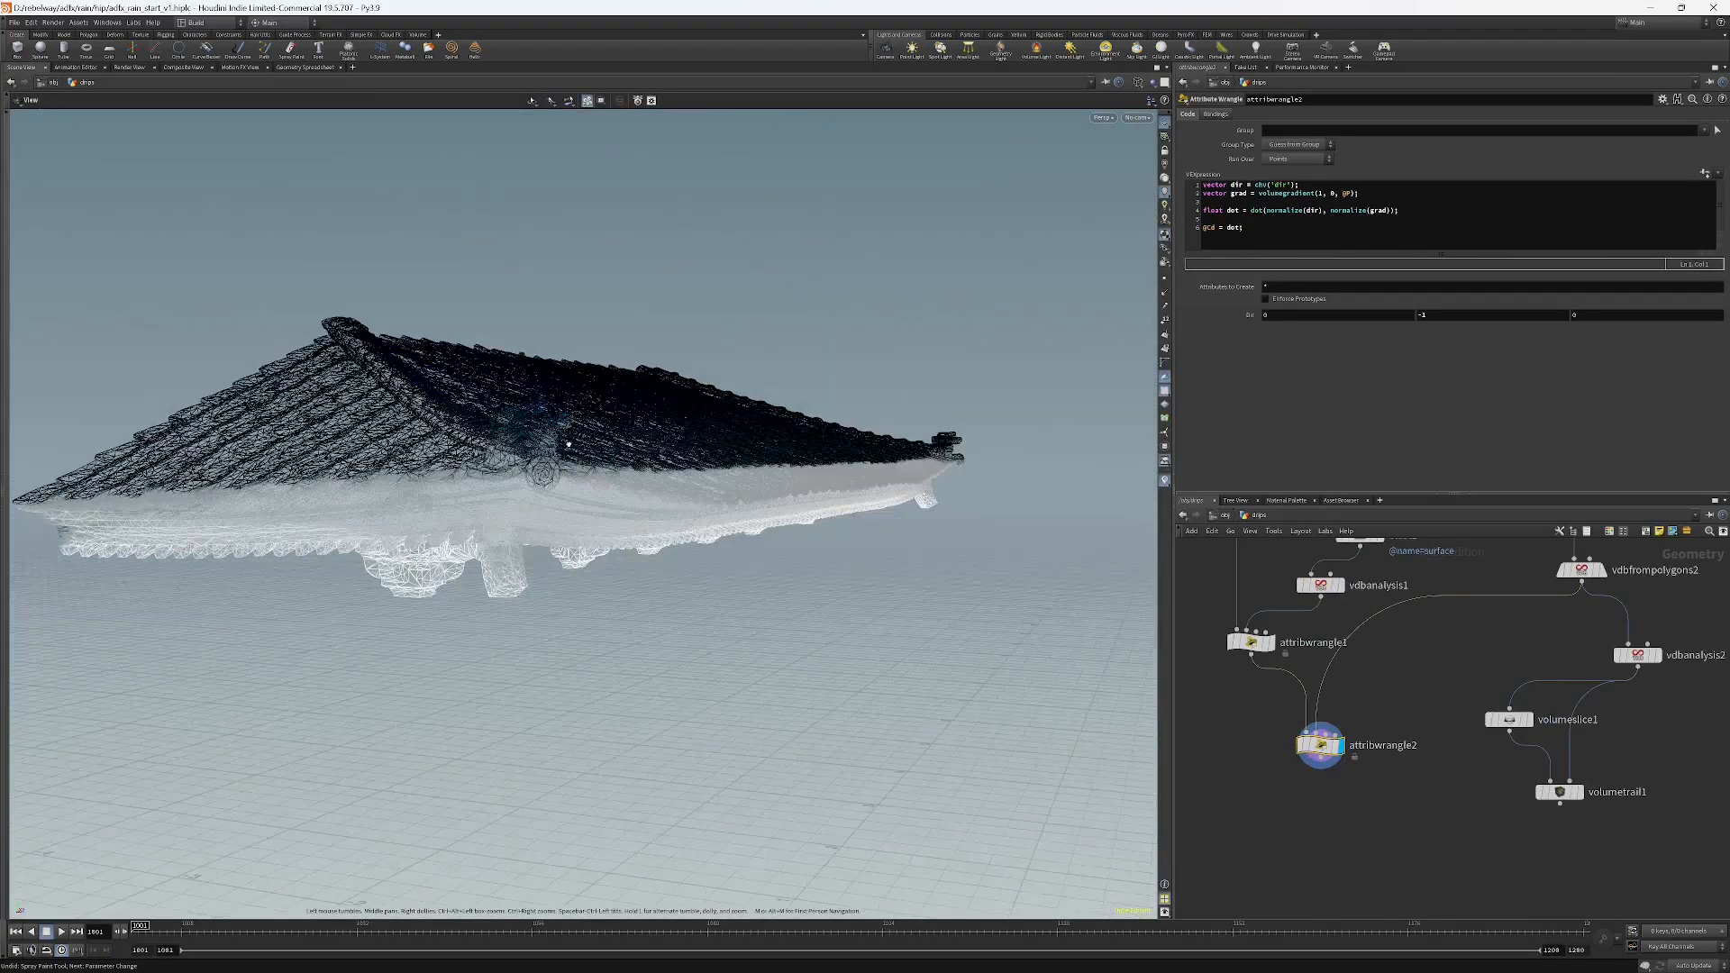
double_click(1449, 315)
type("1")
left_click(1450, 694)
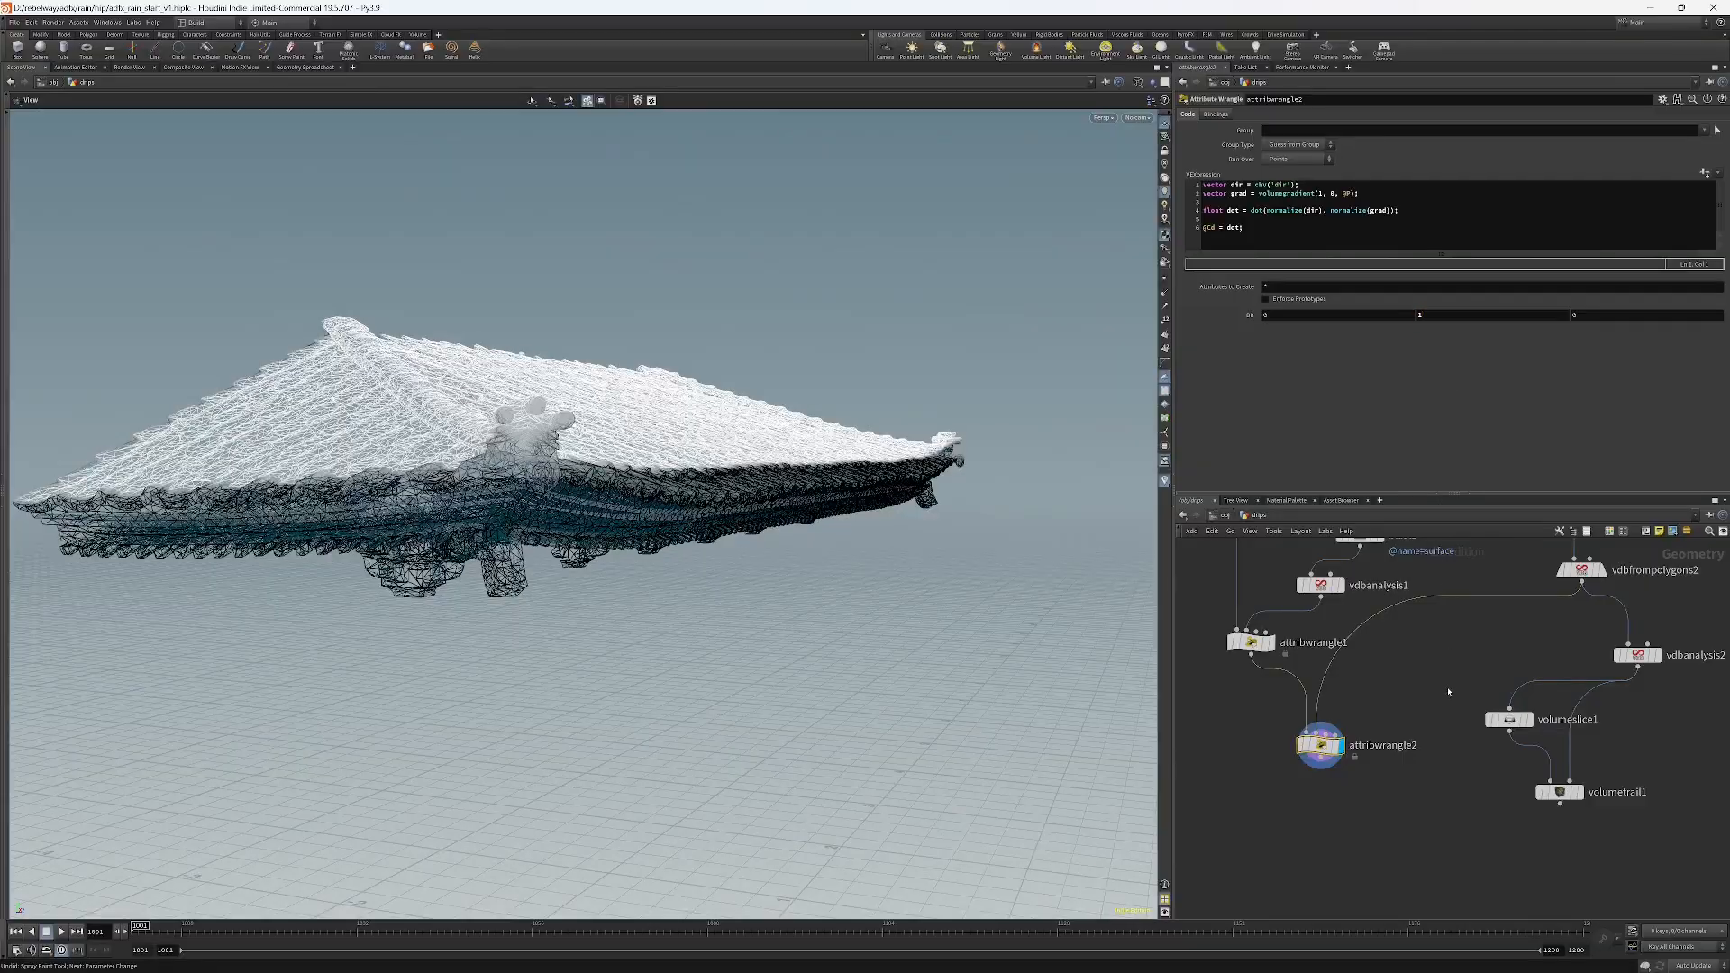
left_click_drag(613, 360, 678, 371)
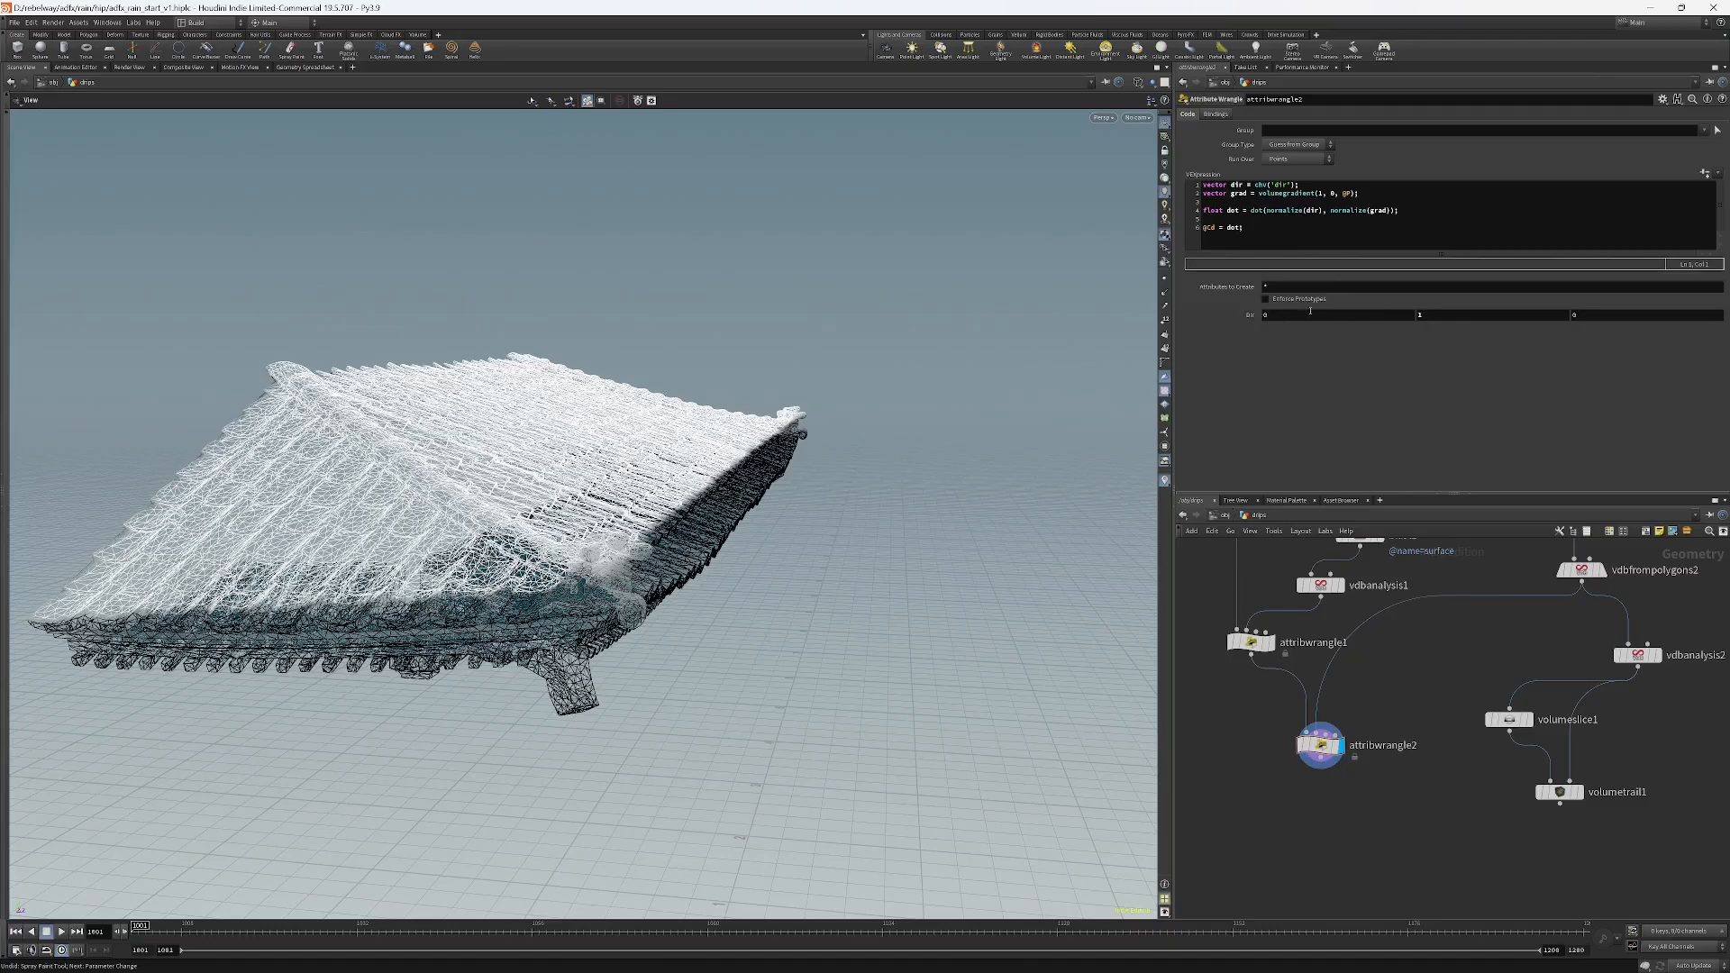
left_click(1440, 316)
left_click(1414, 391)
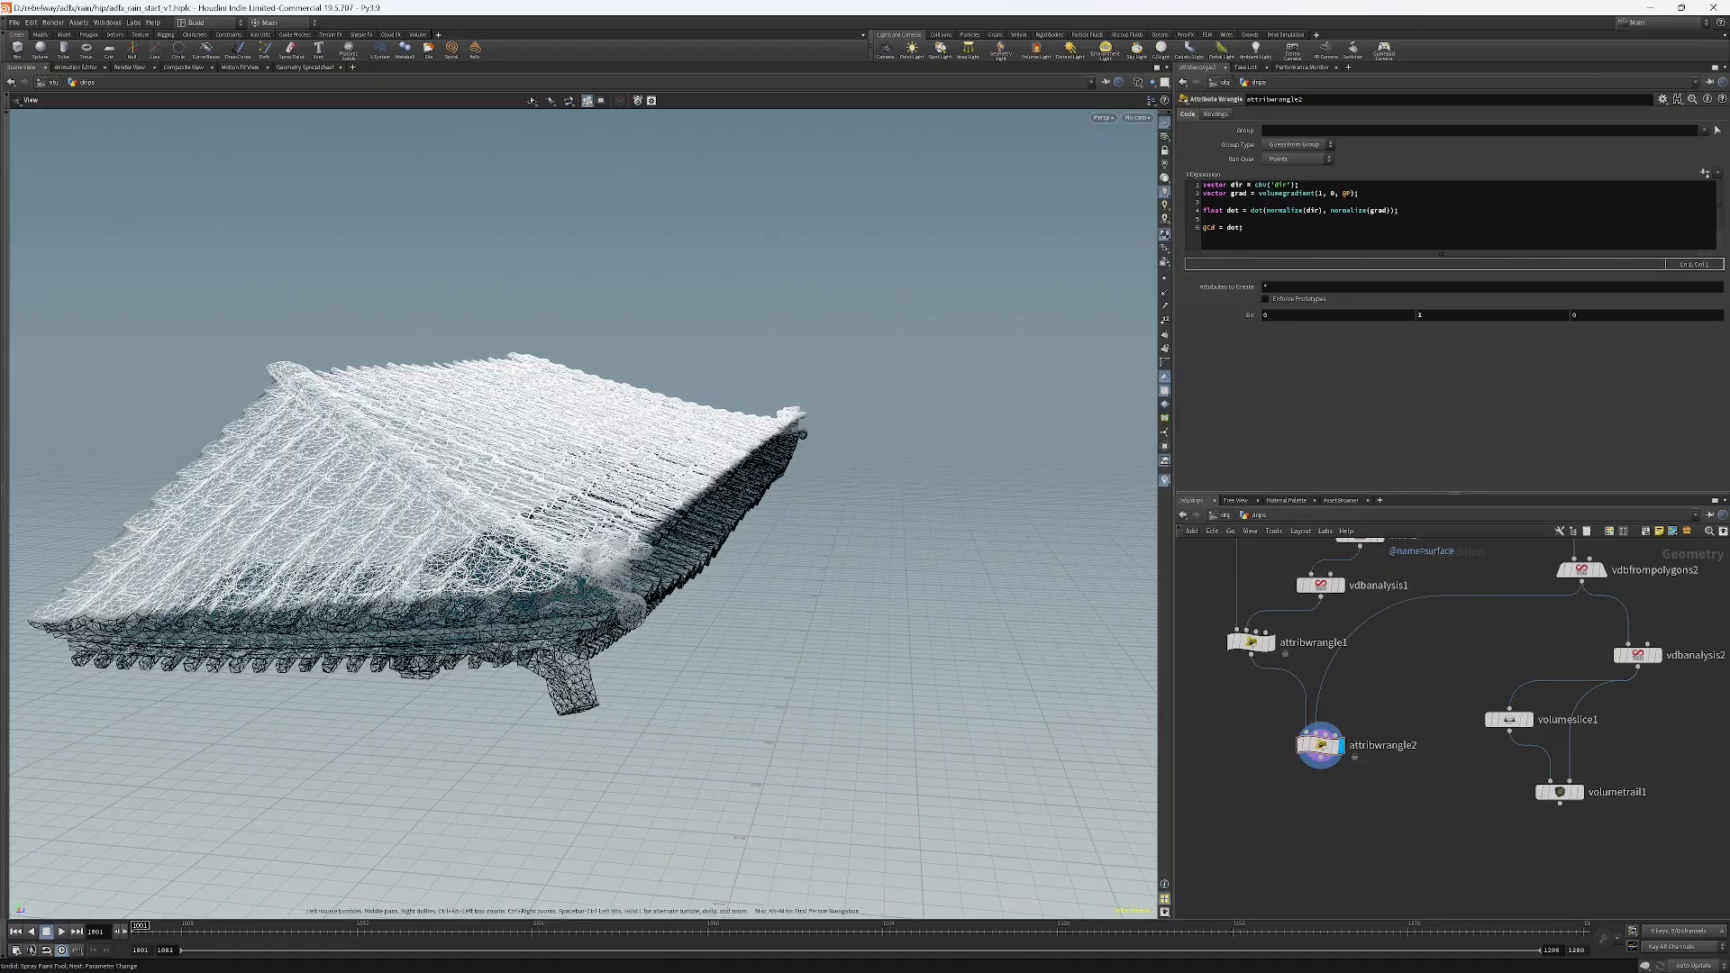
left_click_drag(686, 525, 622, 518)
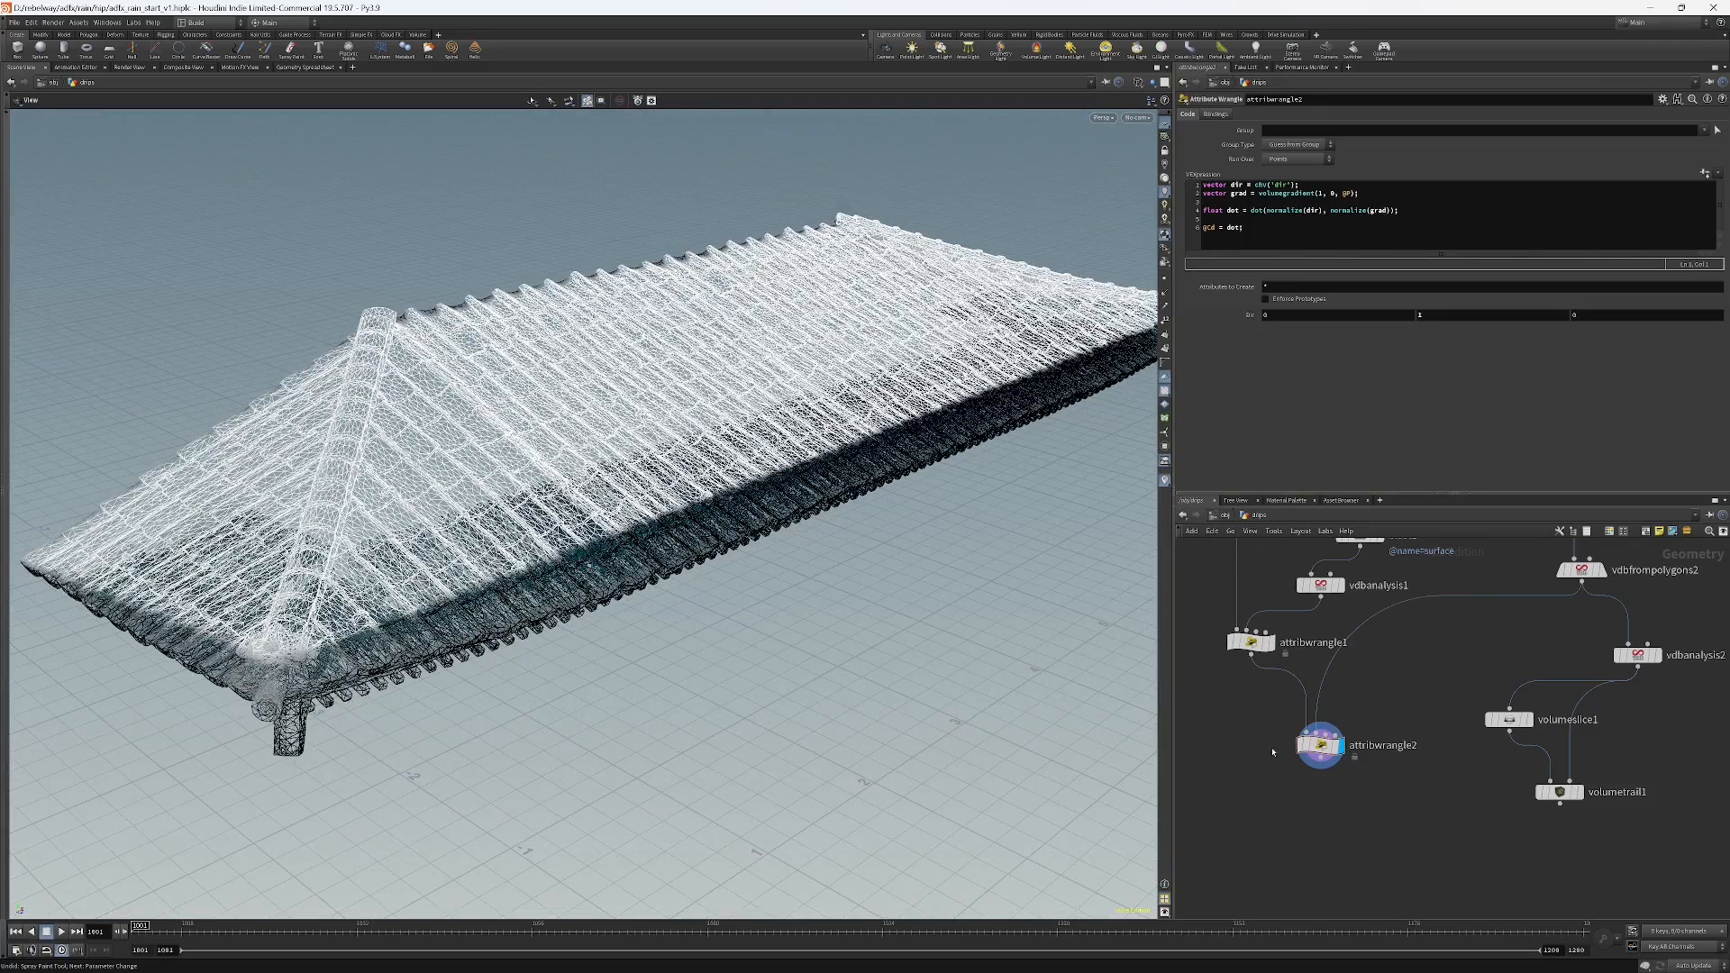
In attribwrangle2, add a line storing fit11(dot, 0, 1) in a new float variable named ramp.
left_click(1250, 641)
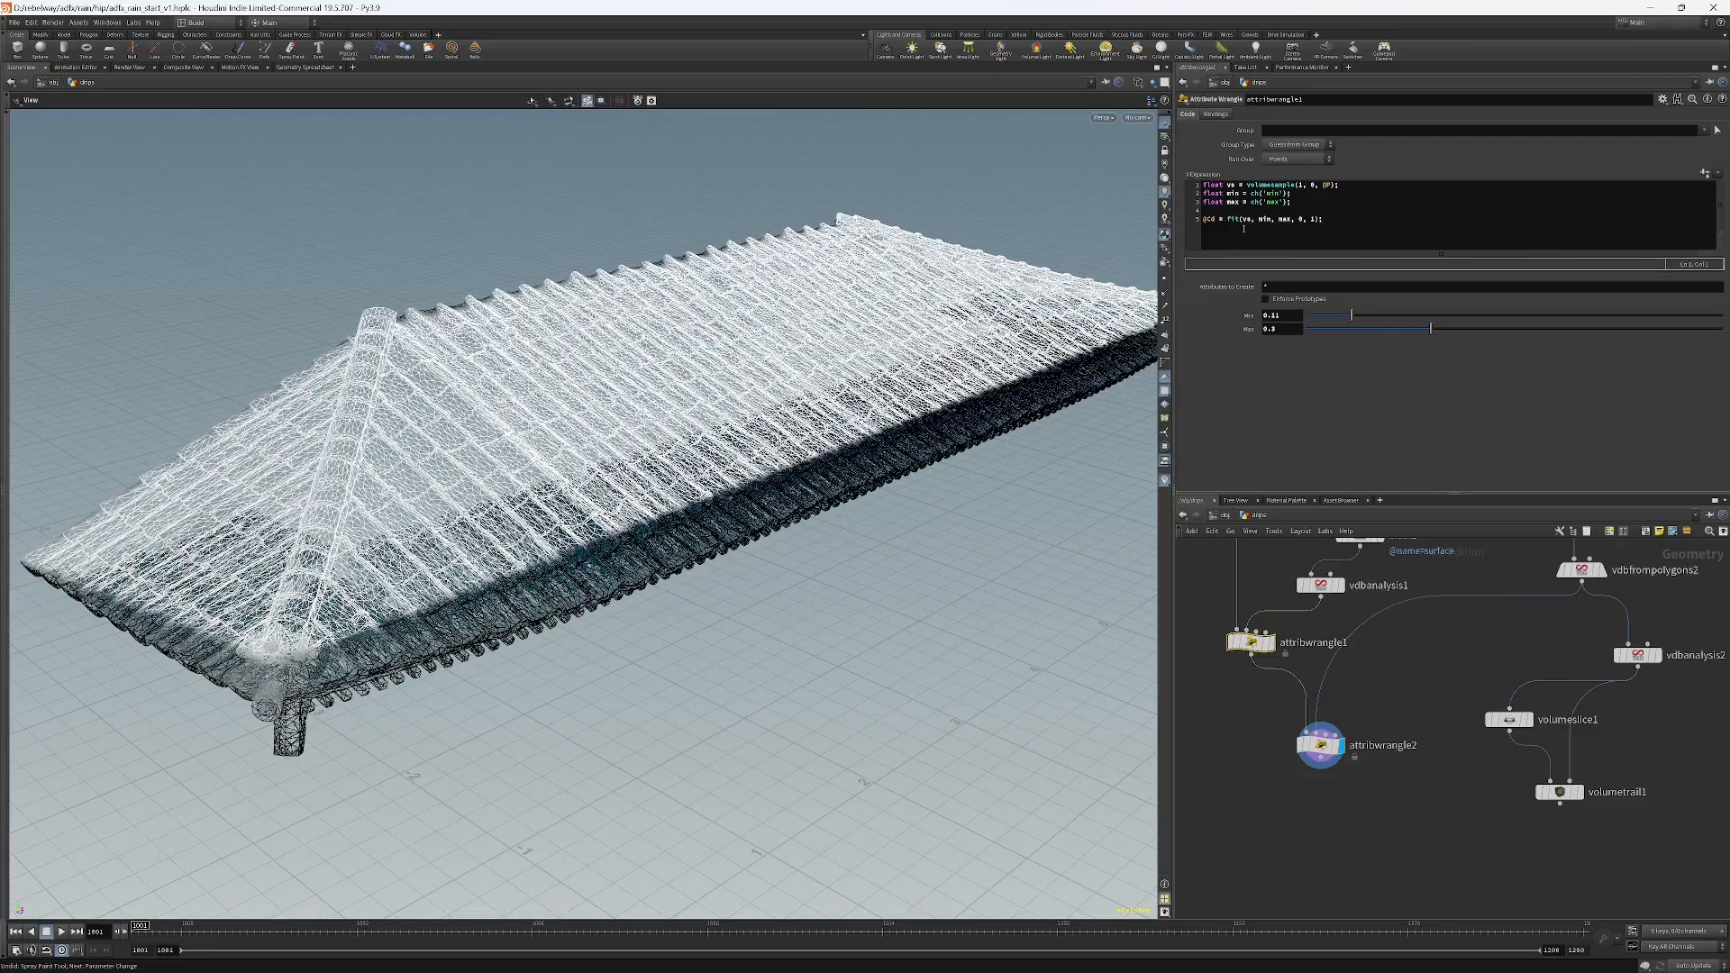
left_click(1320, 746)
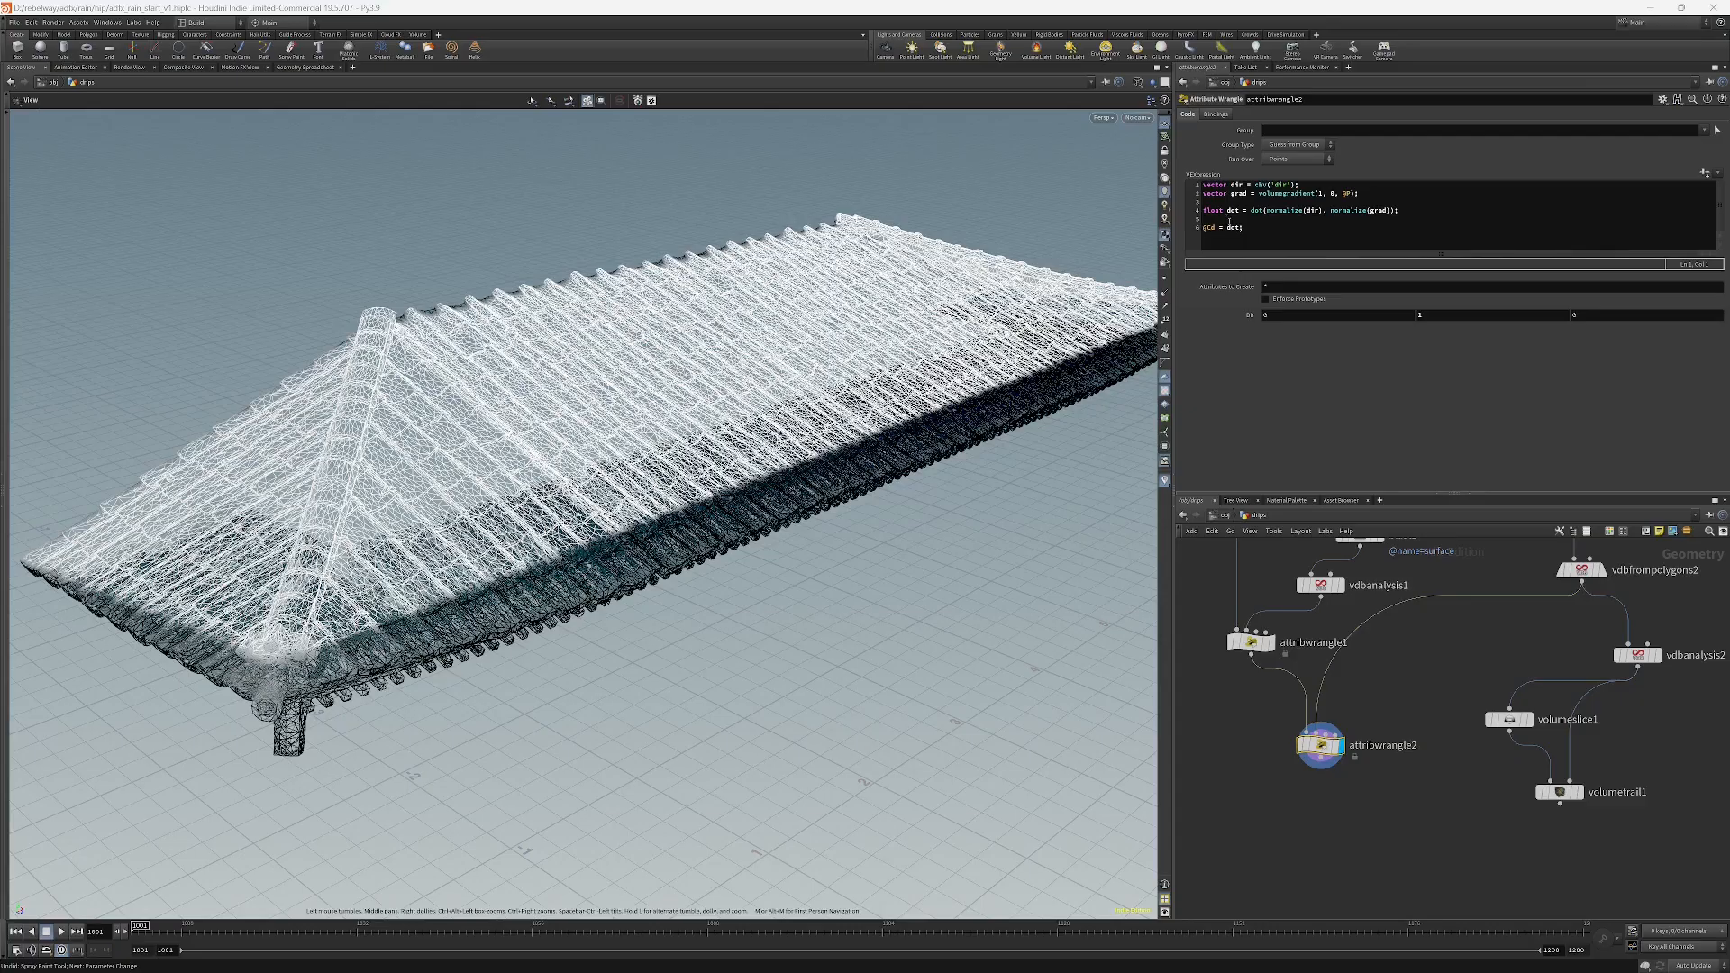
left_click(1209, 218)
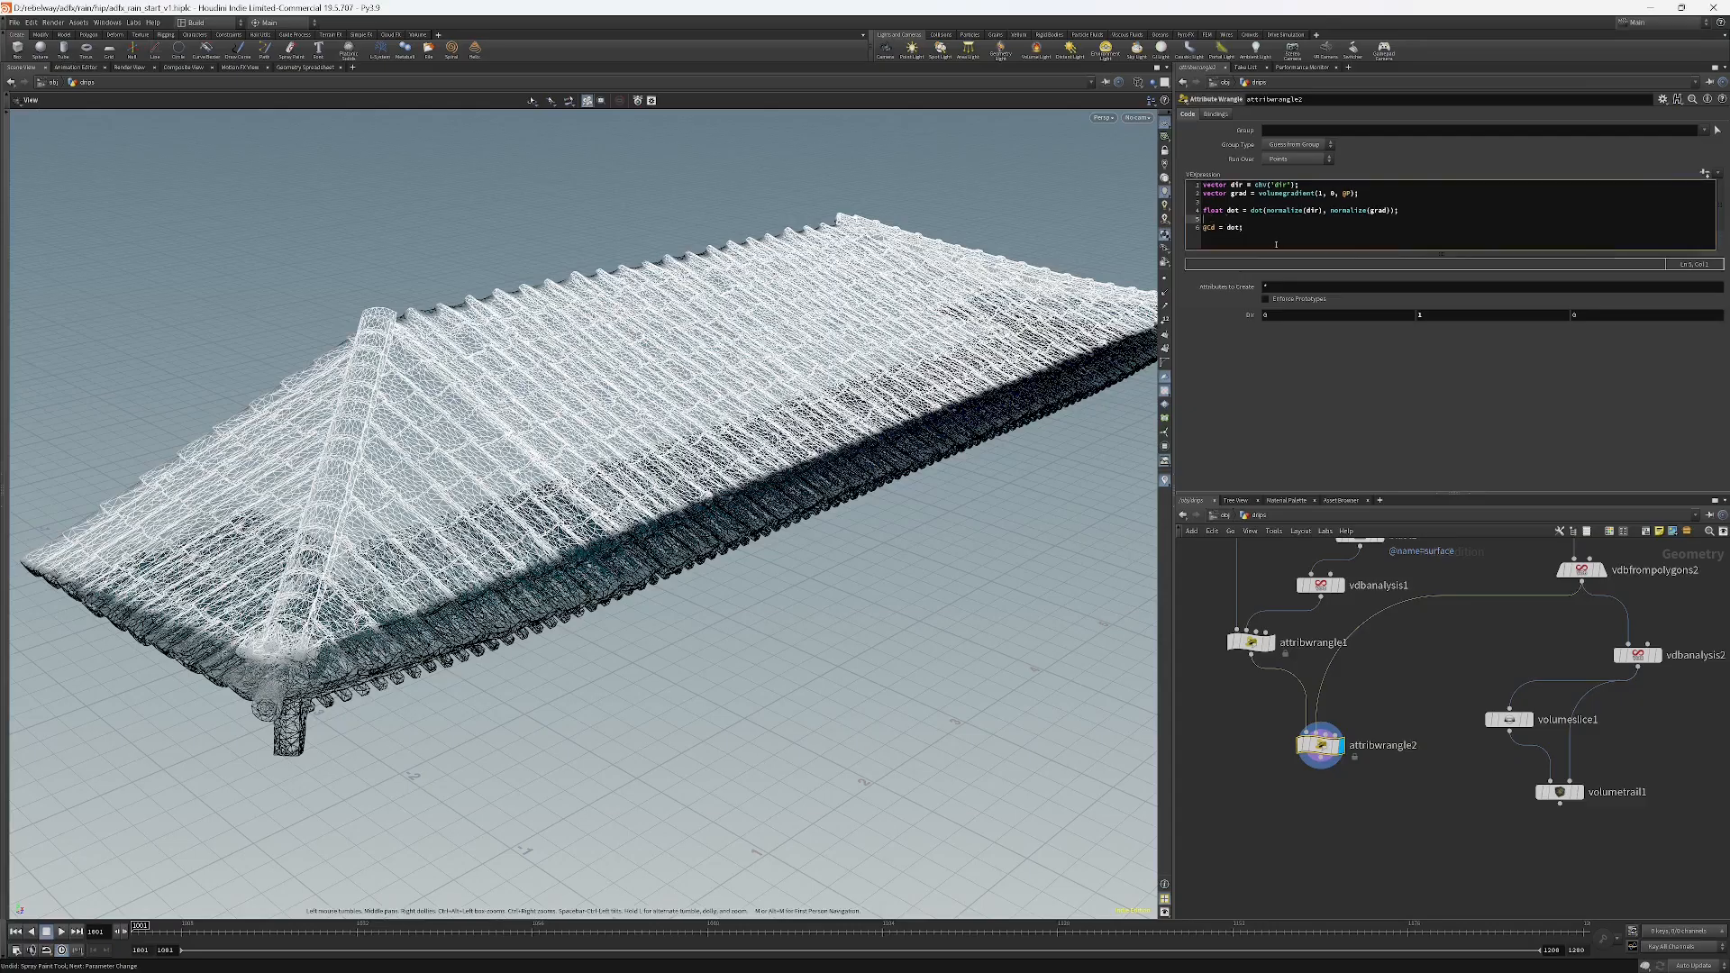
type("float ramp(")
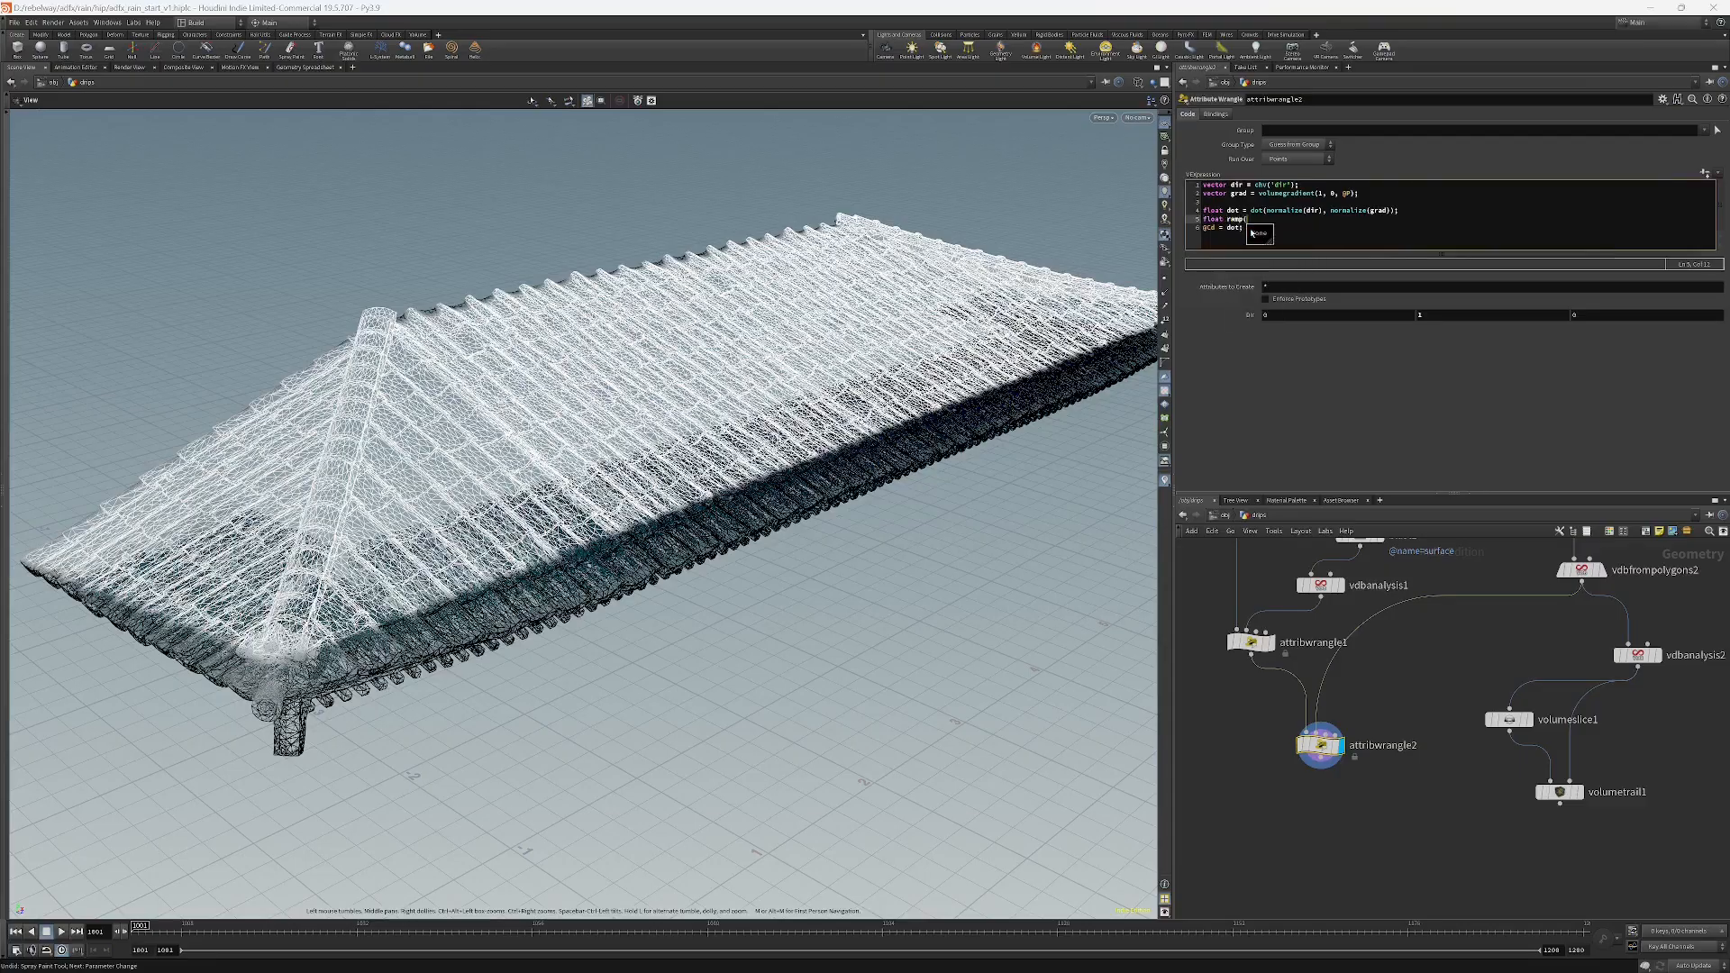
key("BackSpace")
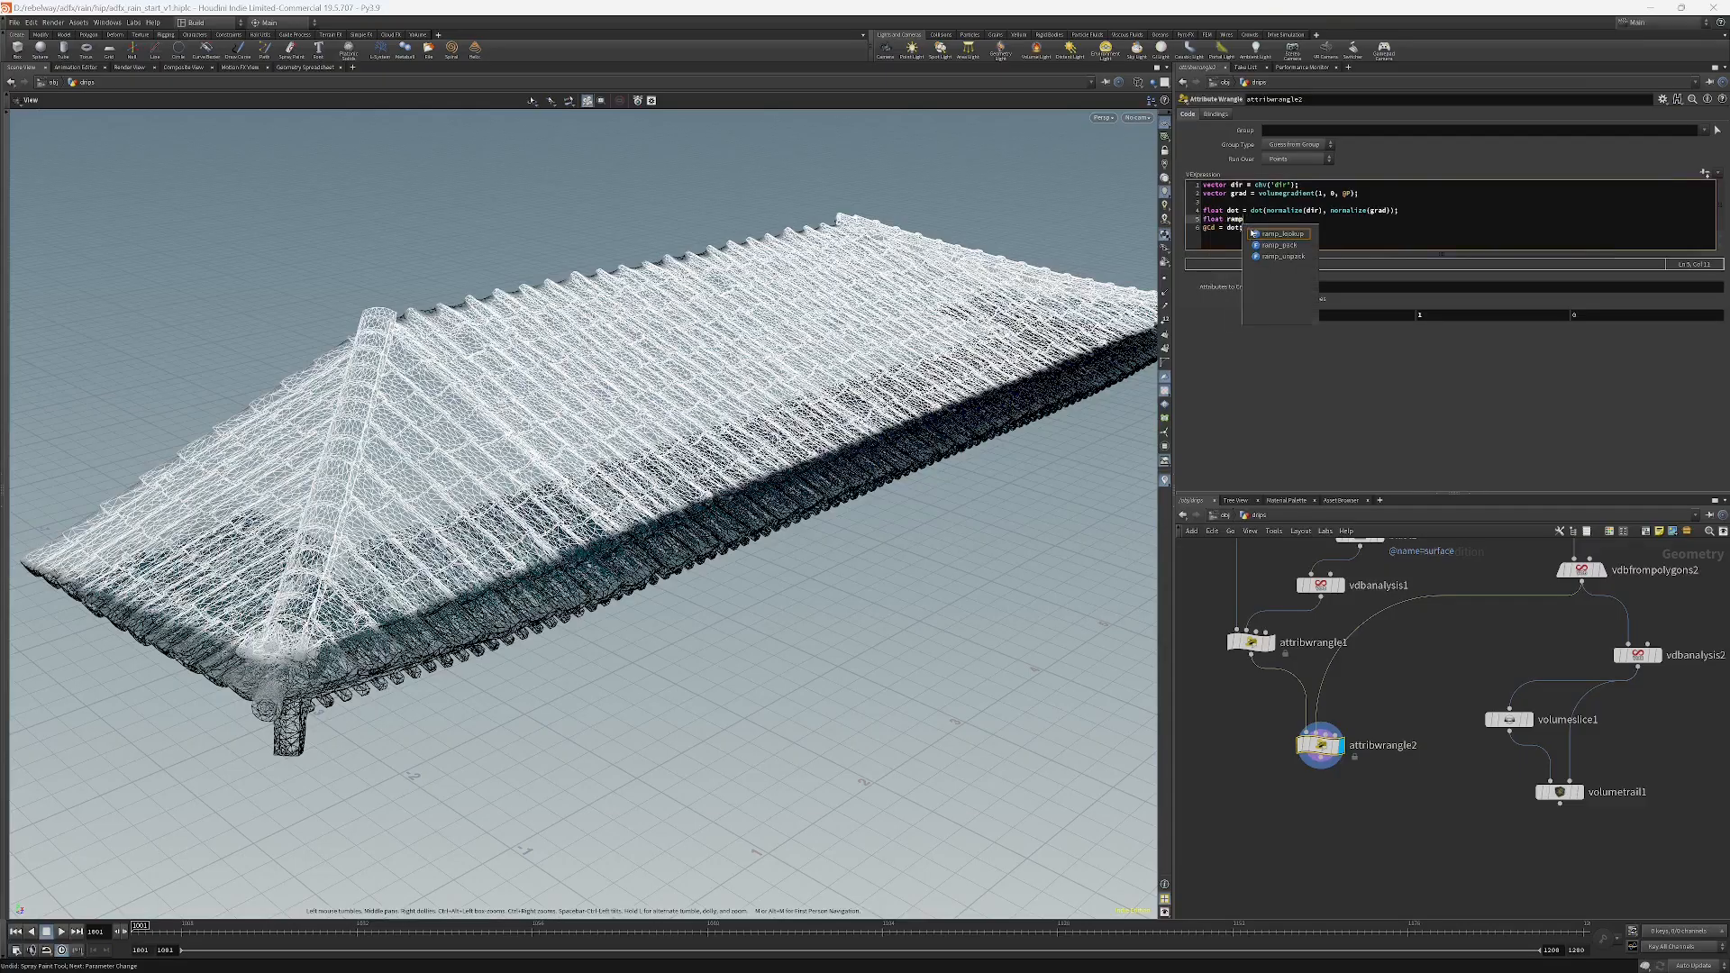
type("= fit")
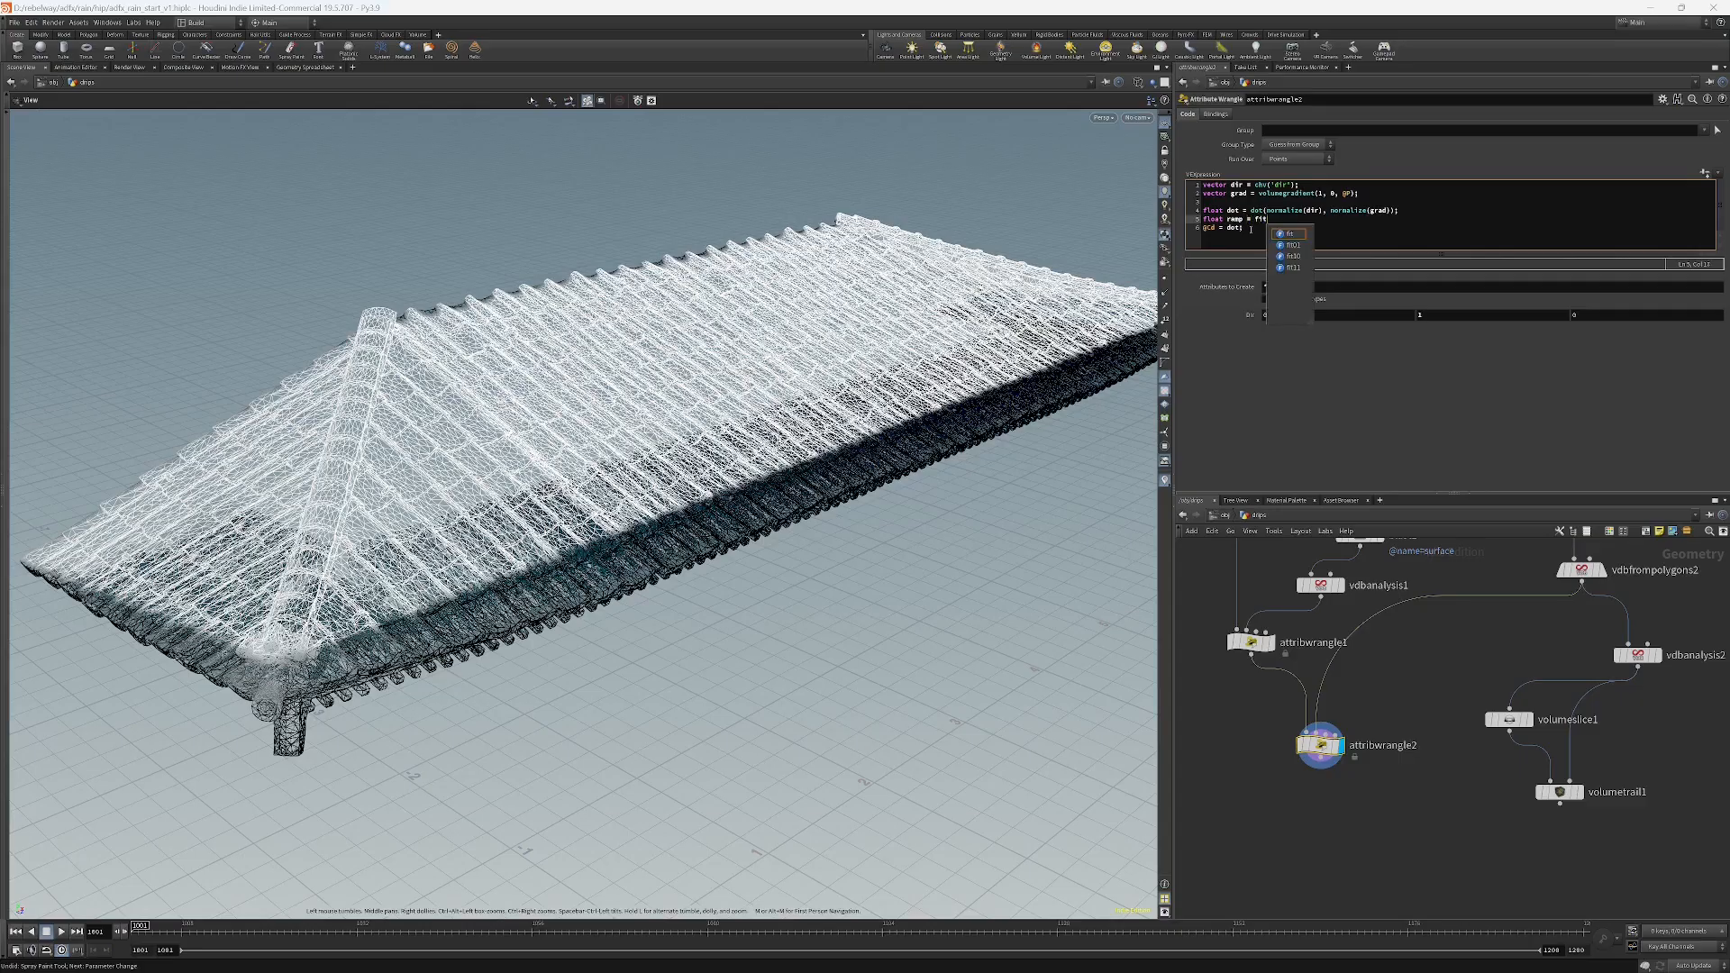
type("11(dot, 0, 1);")
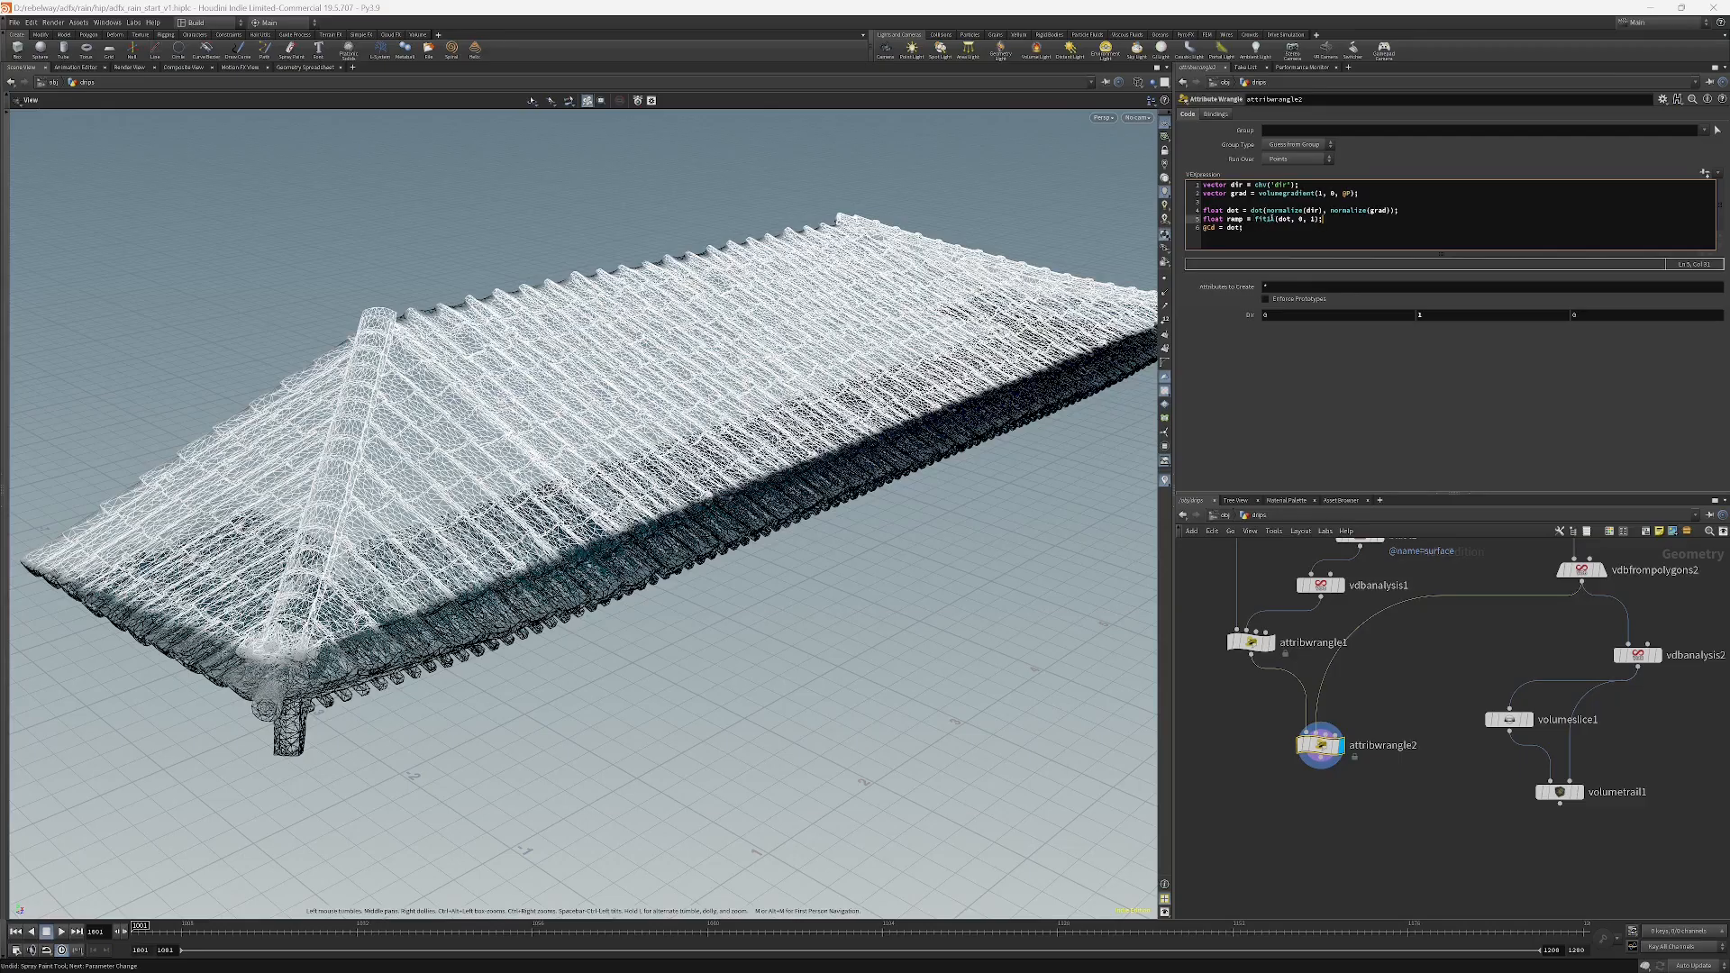
double_click(1287, 219)
left_click(1300, 219)
left_click(1339, 219)
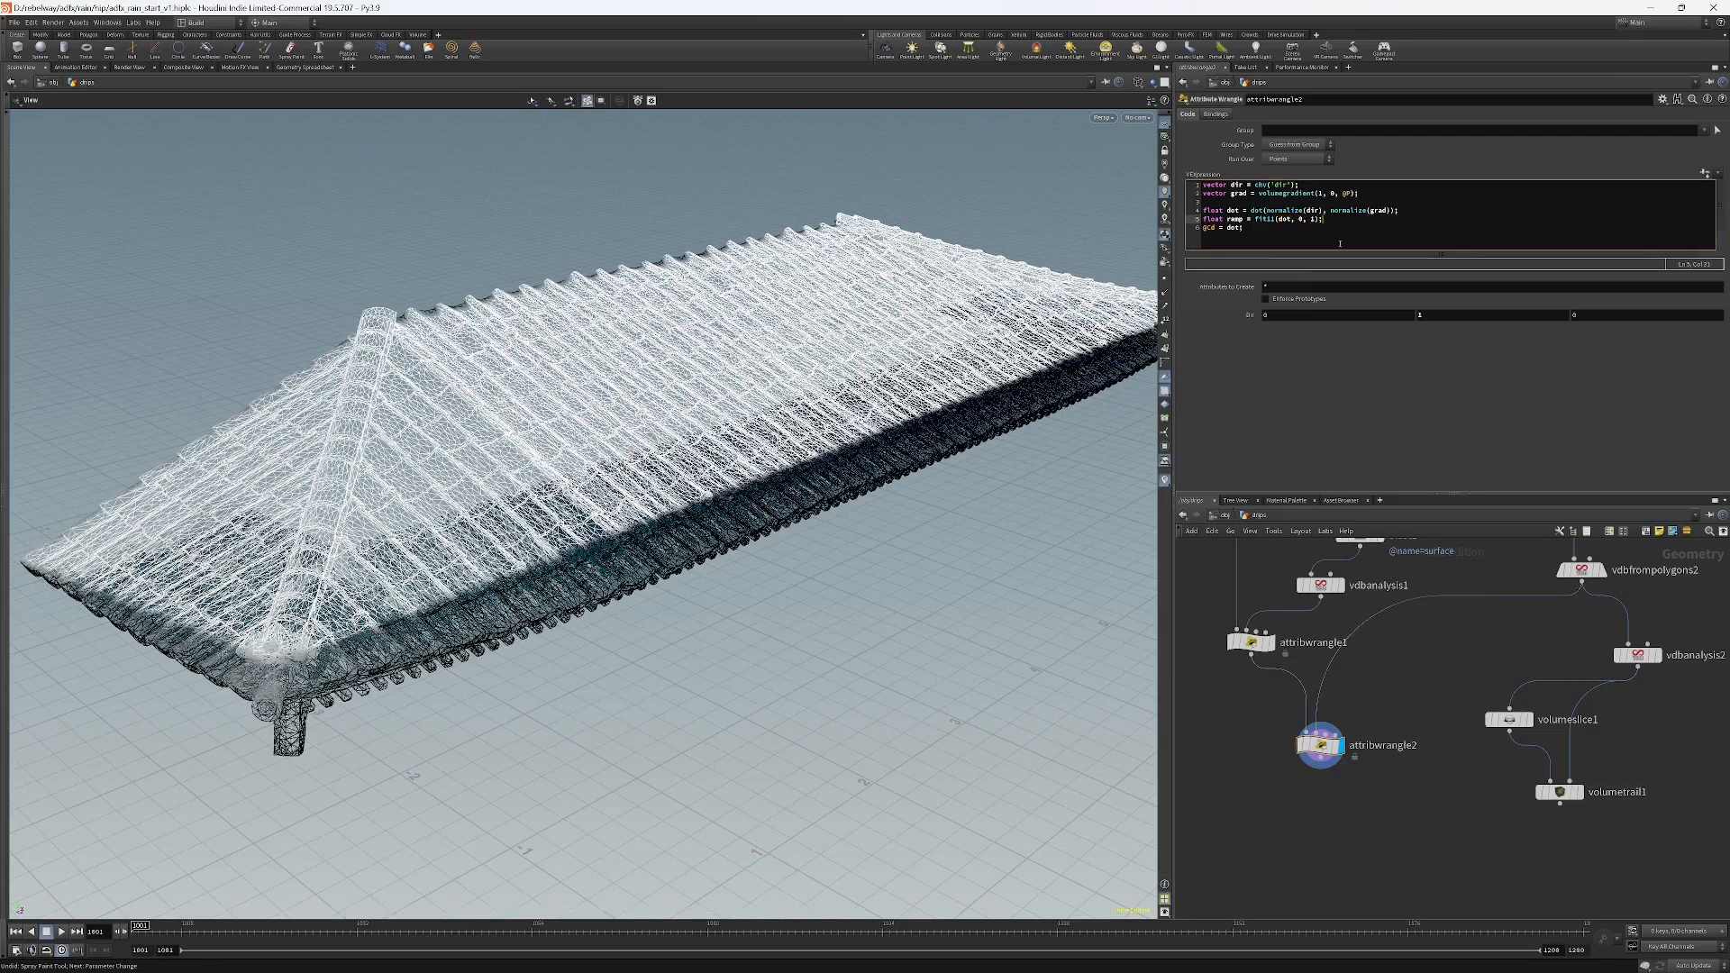
key("Return")
type("ramp")
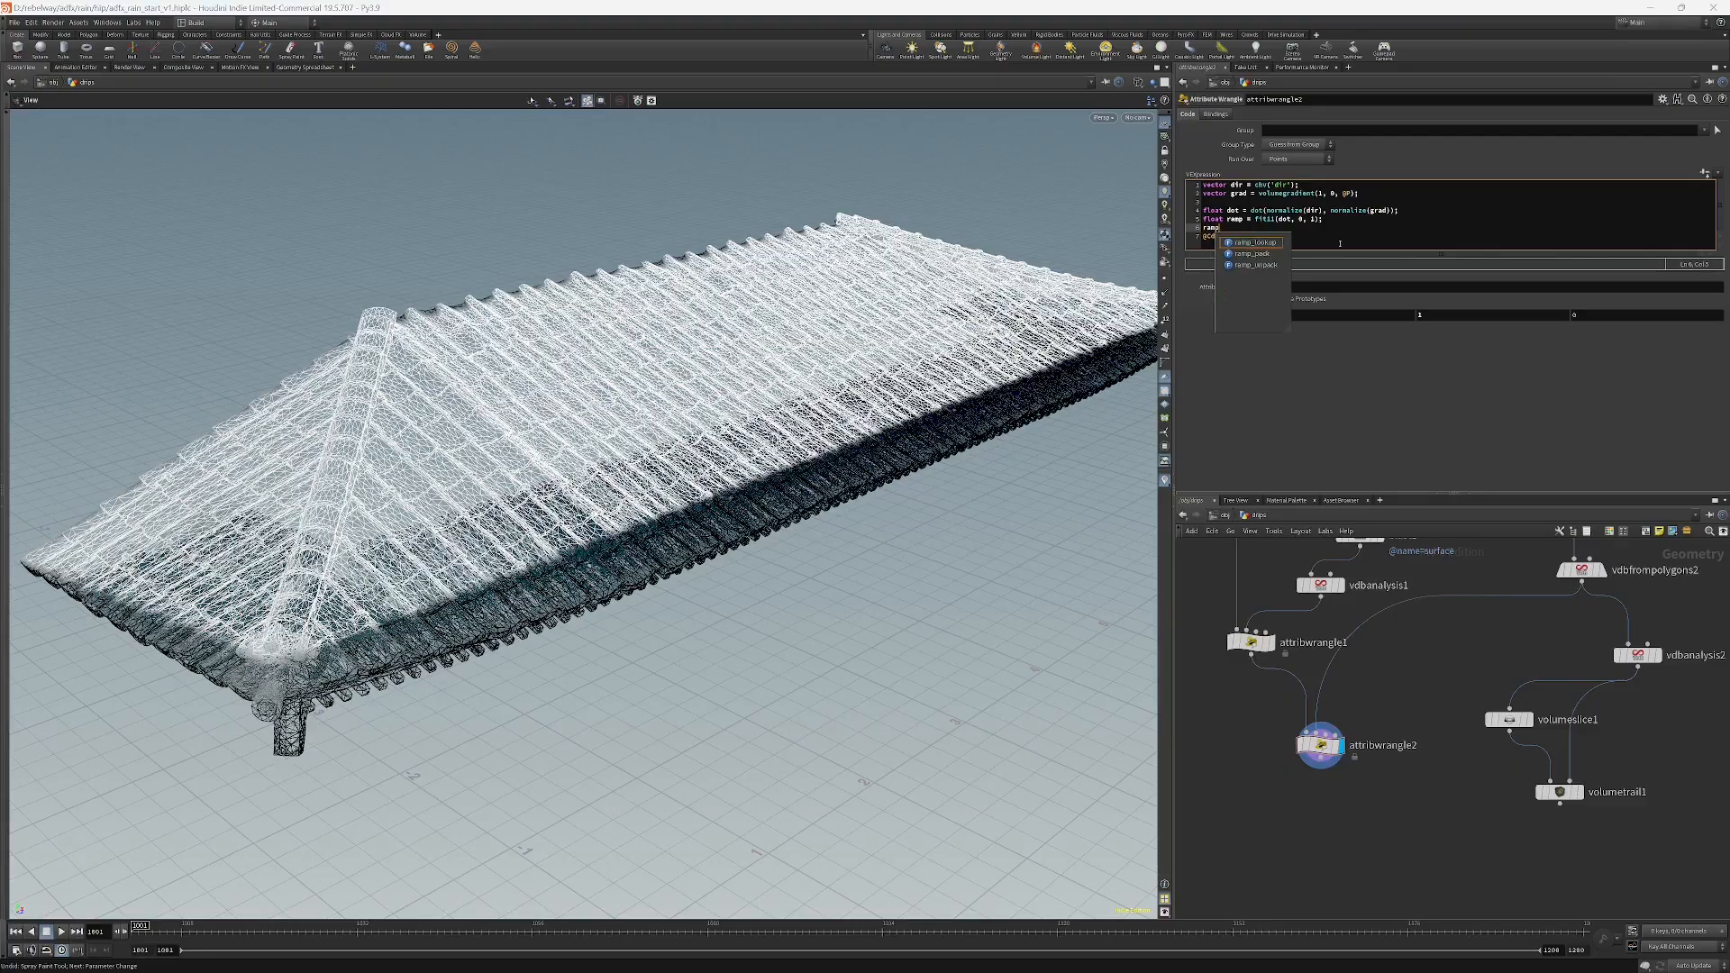
type(" = ")
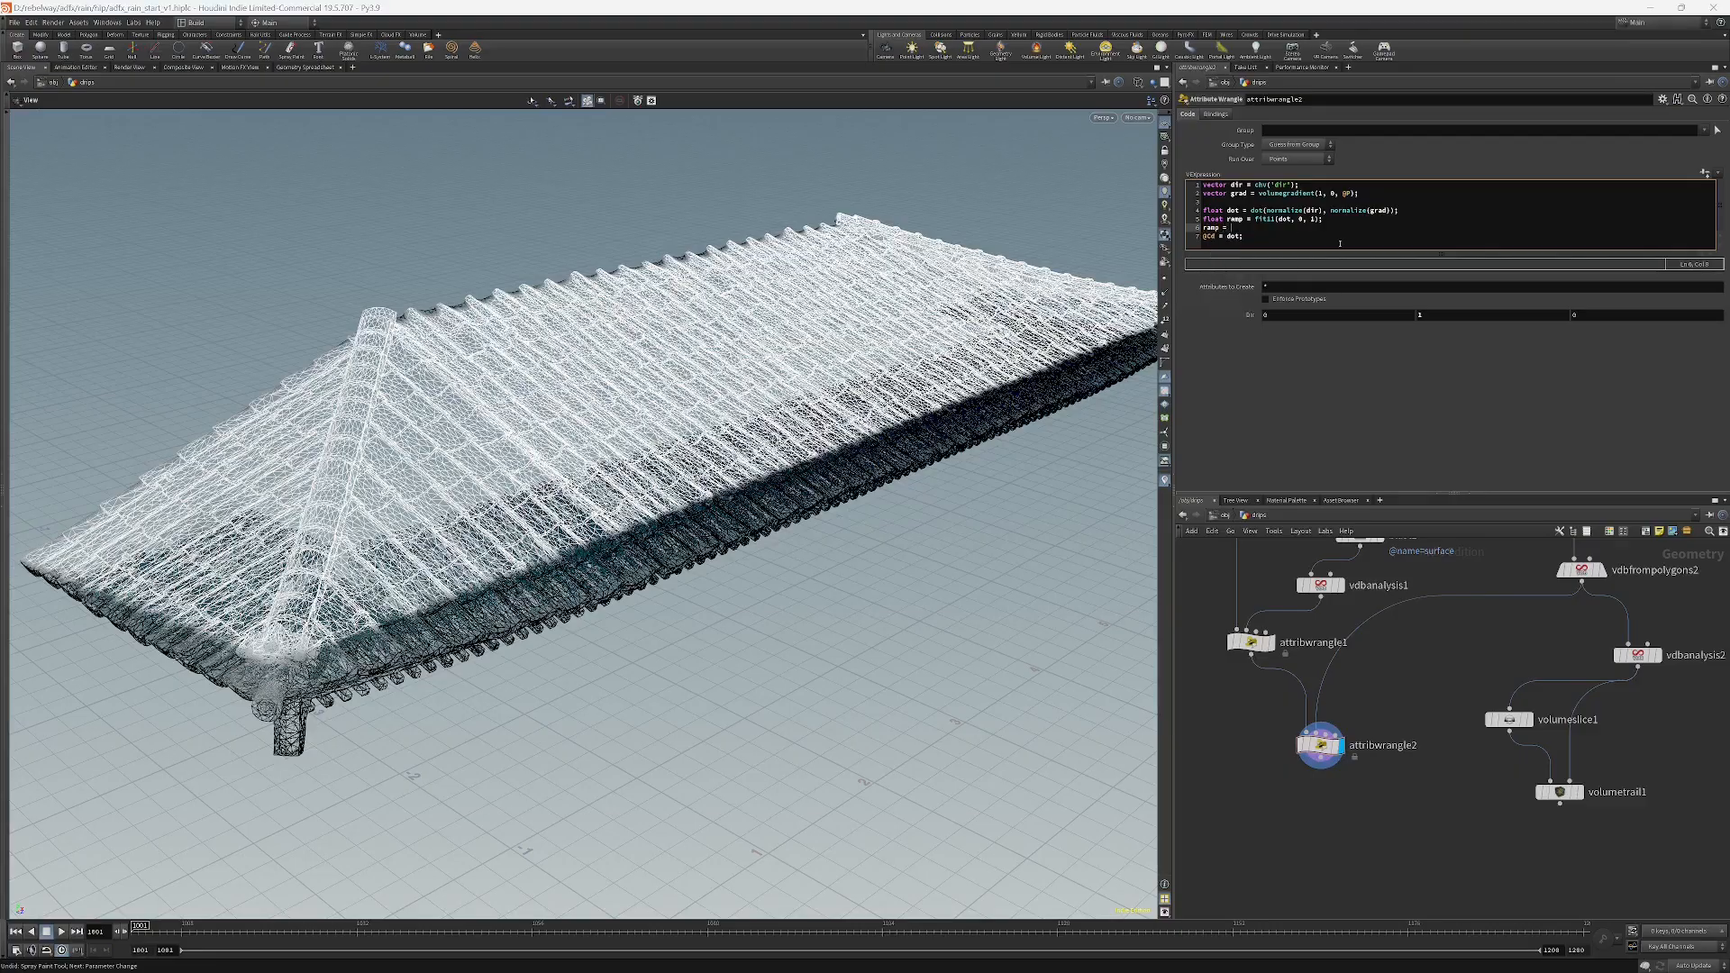
type("chramp(")
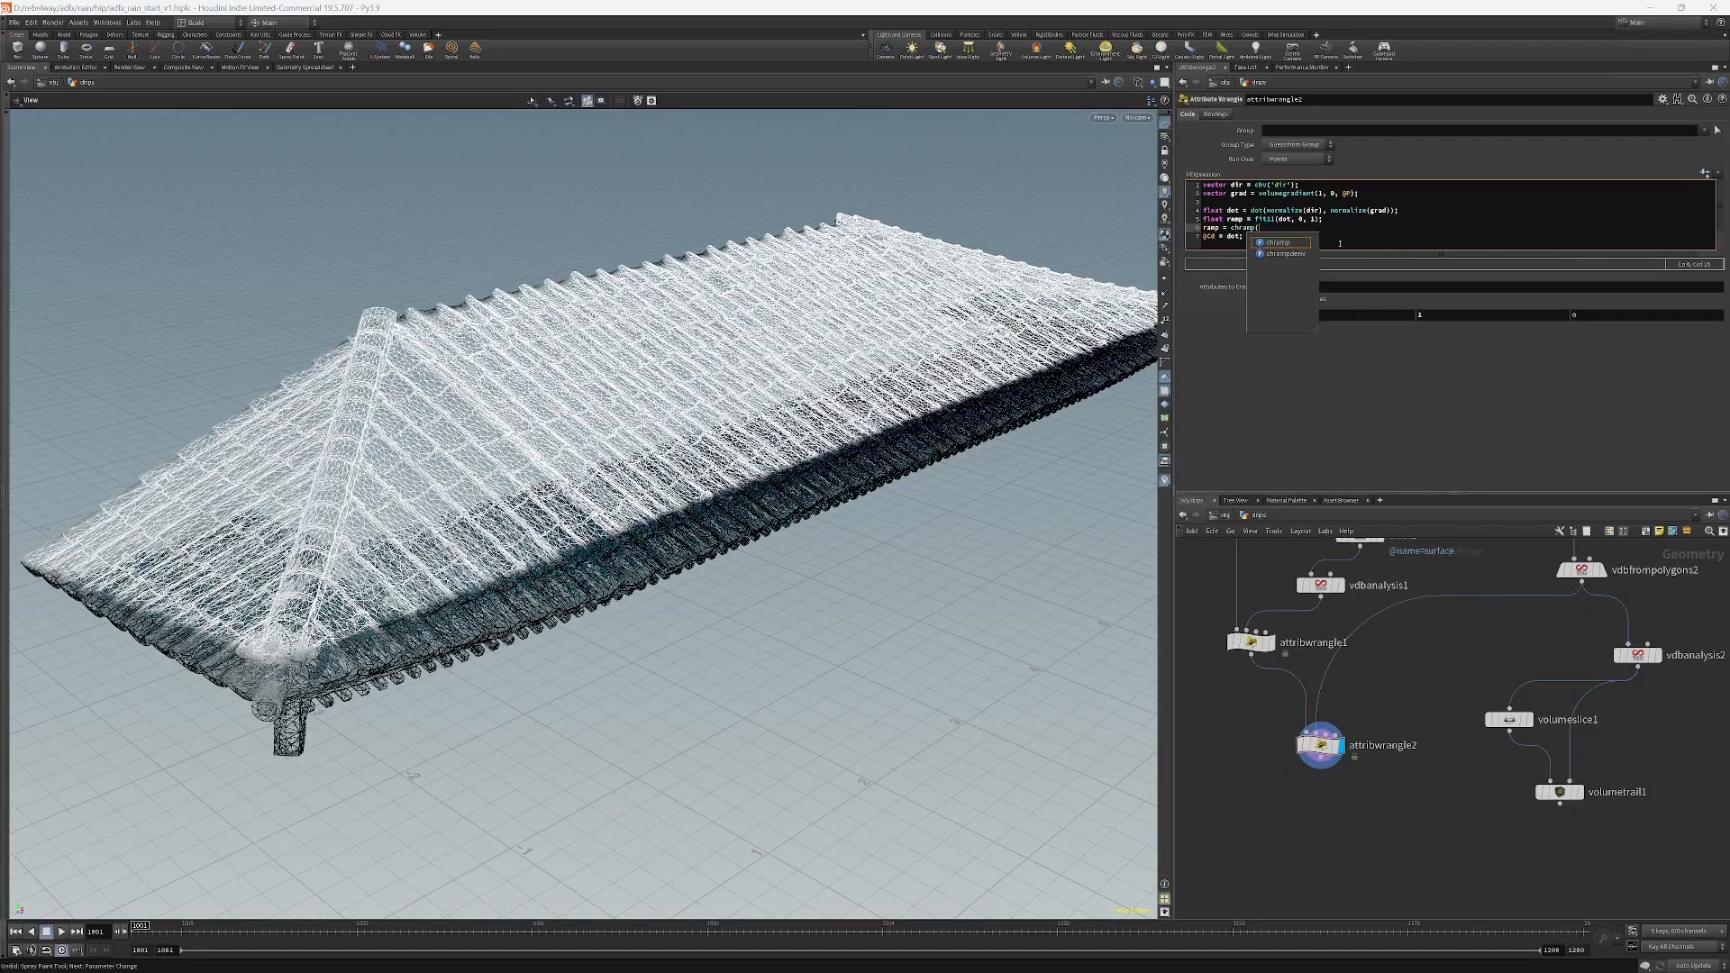
type("\"Dot Ramp\",")
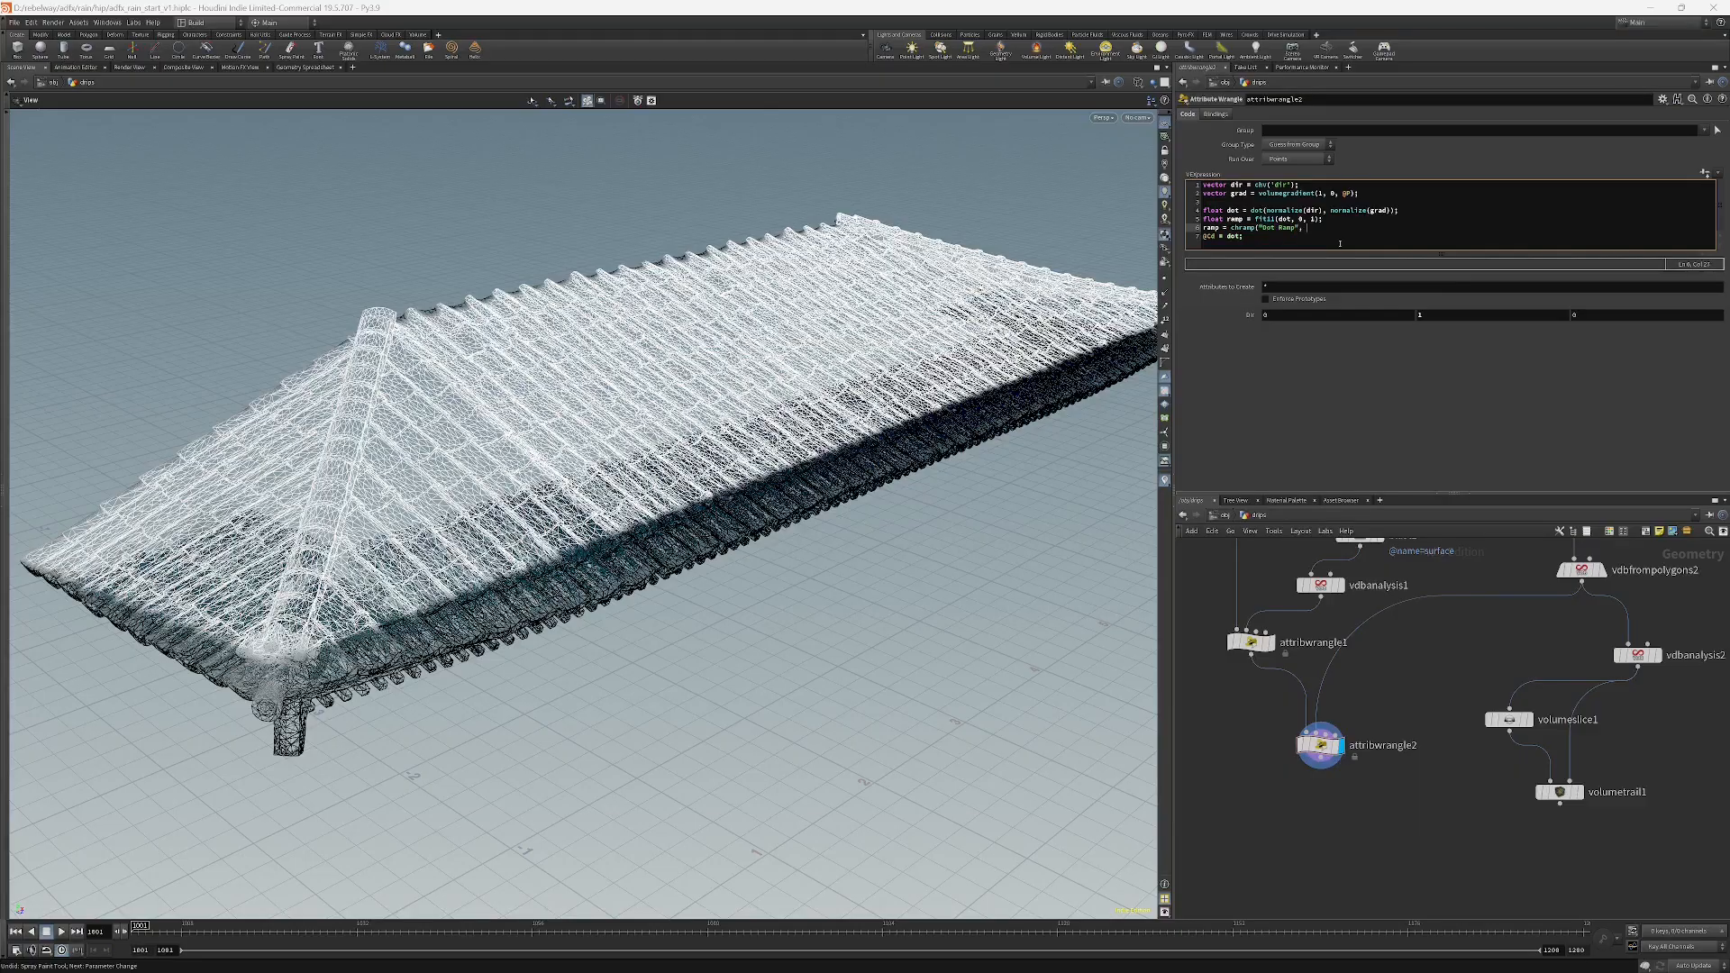
type("ramp")
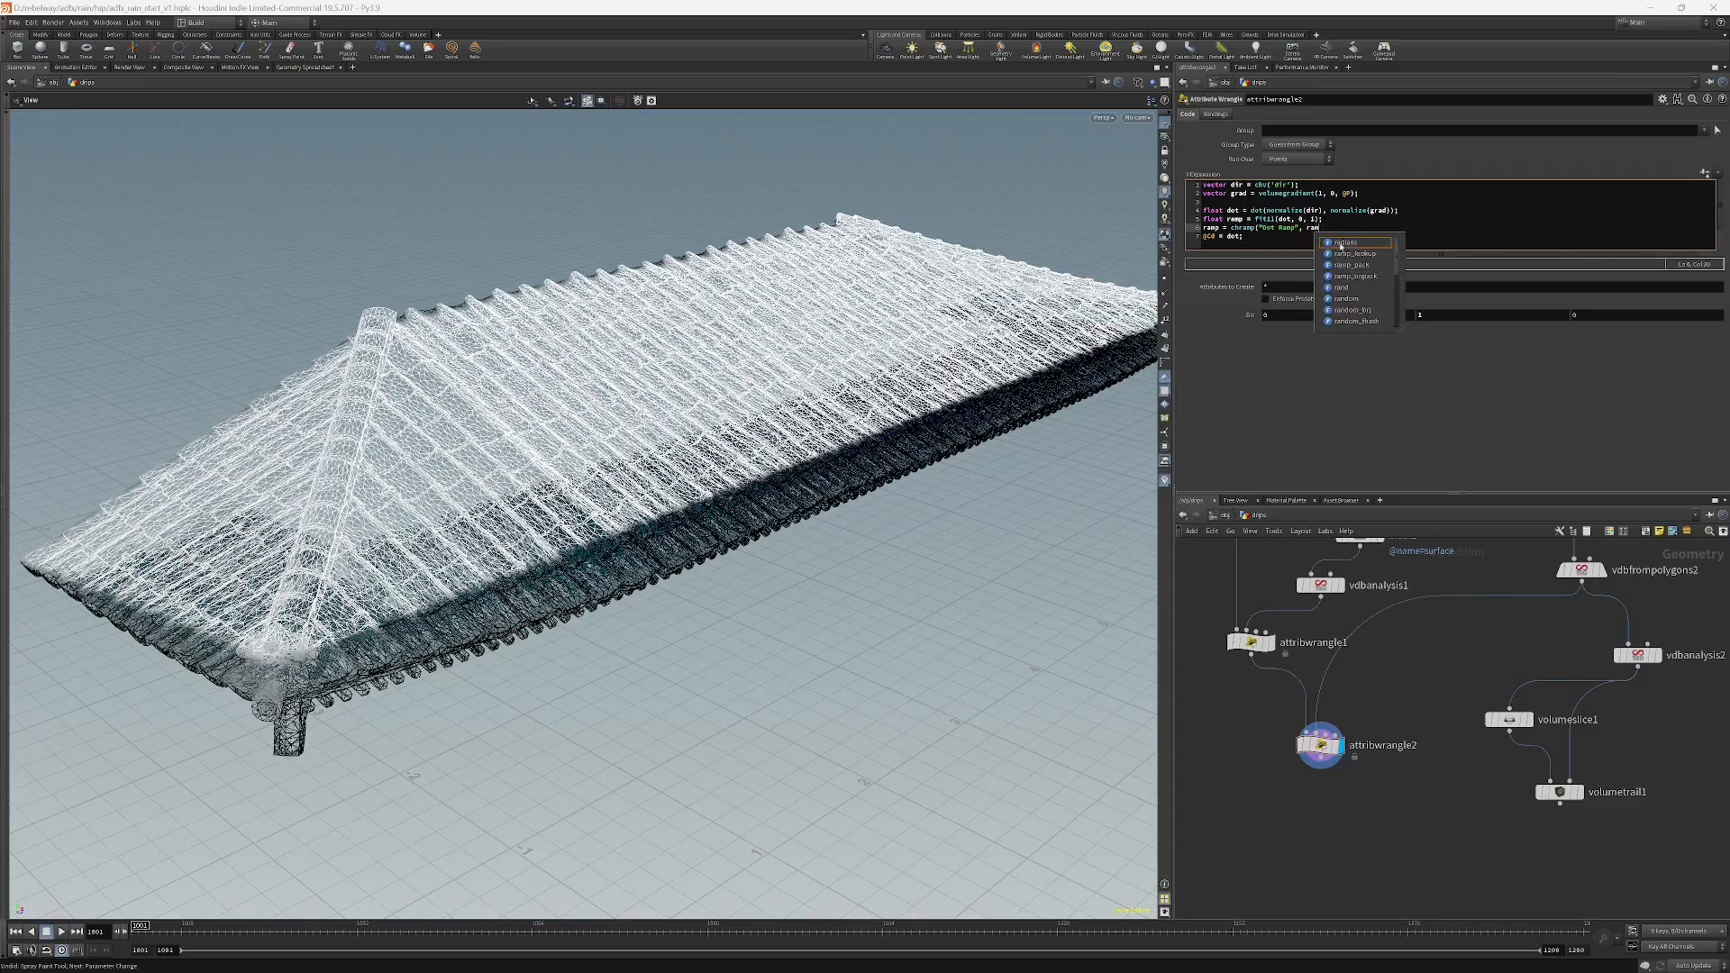
type(")")
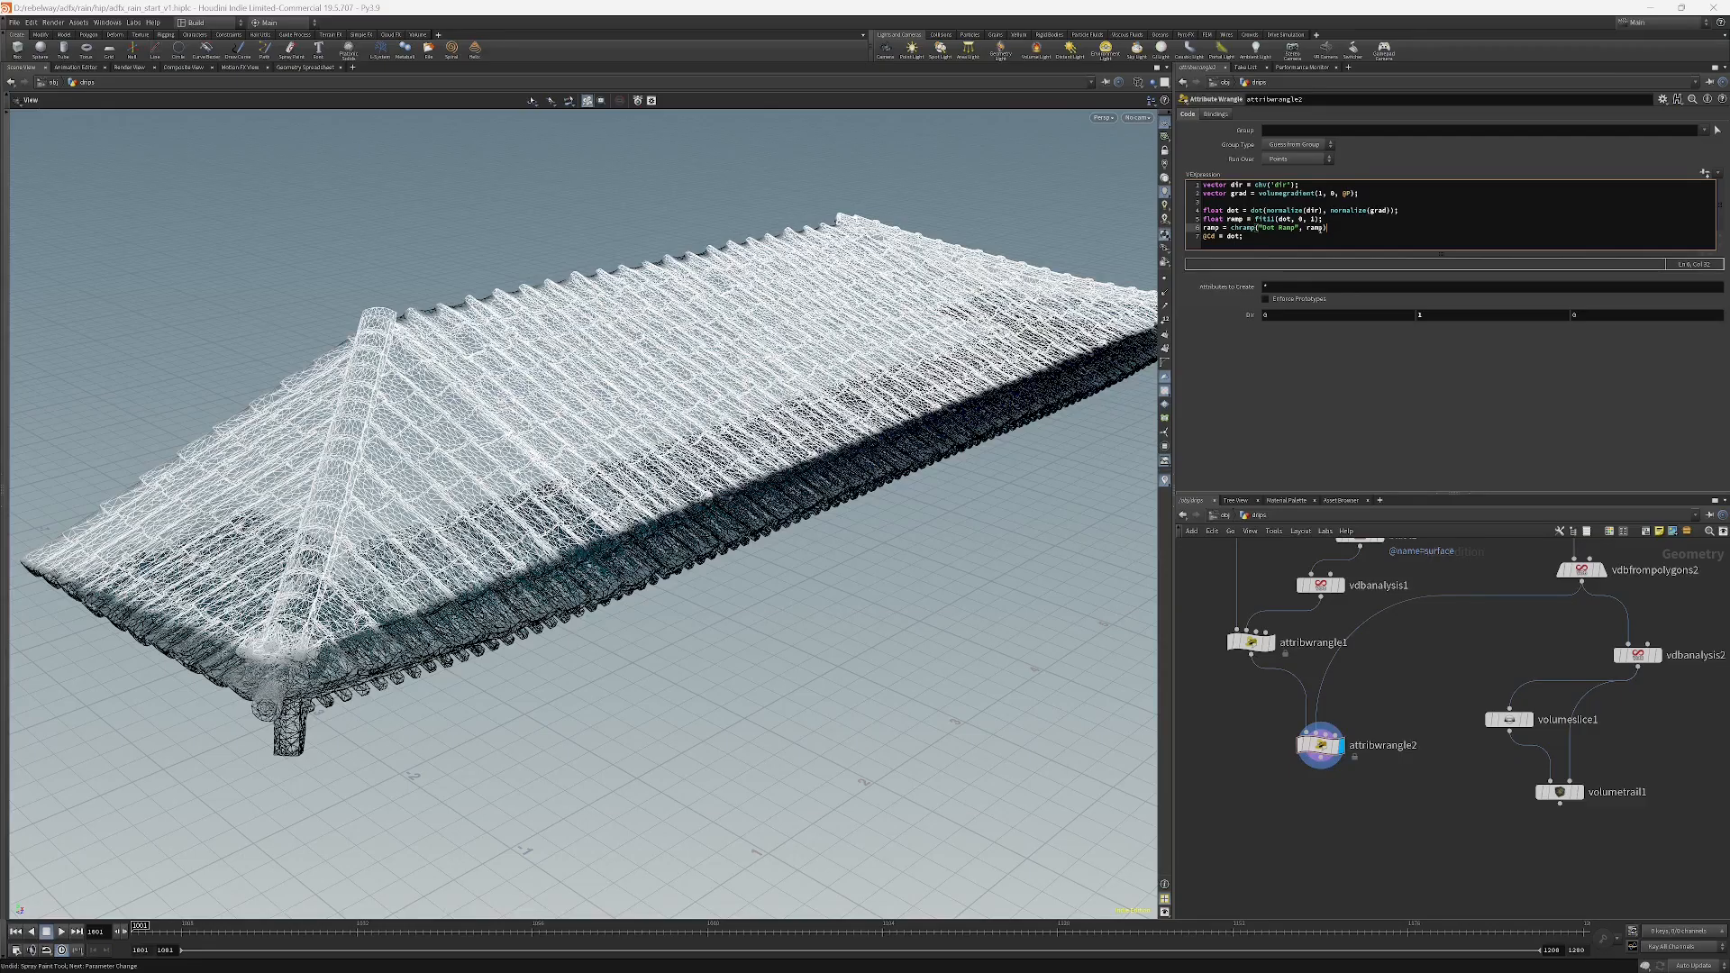
type(";")
key("Return")
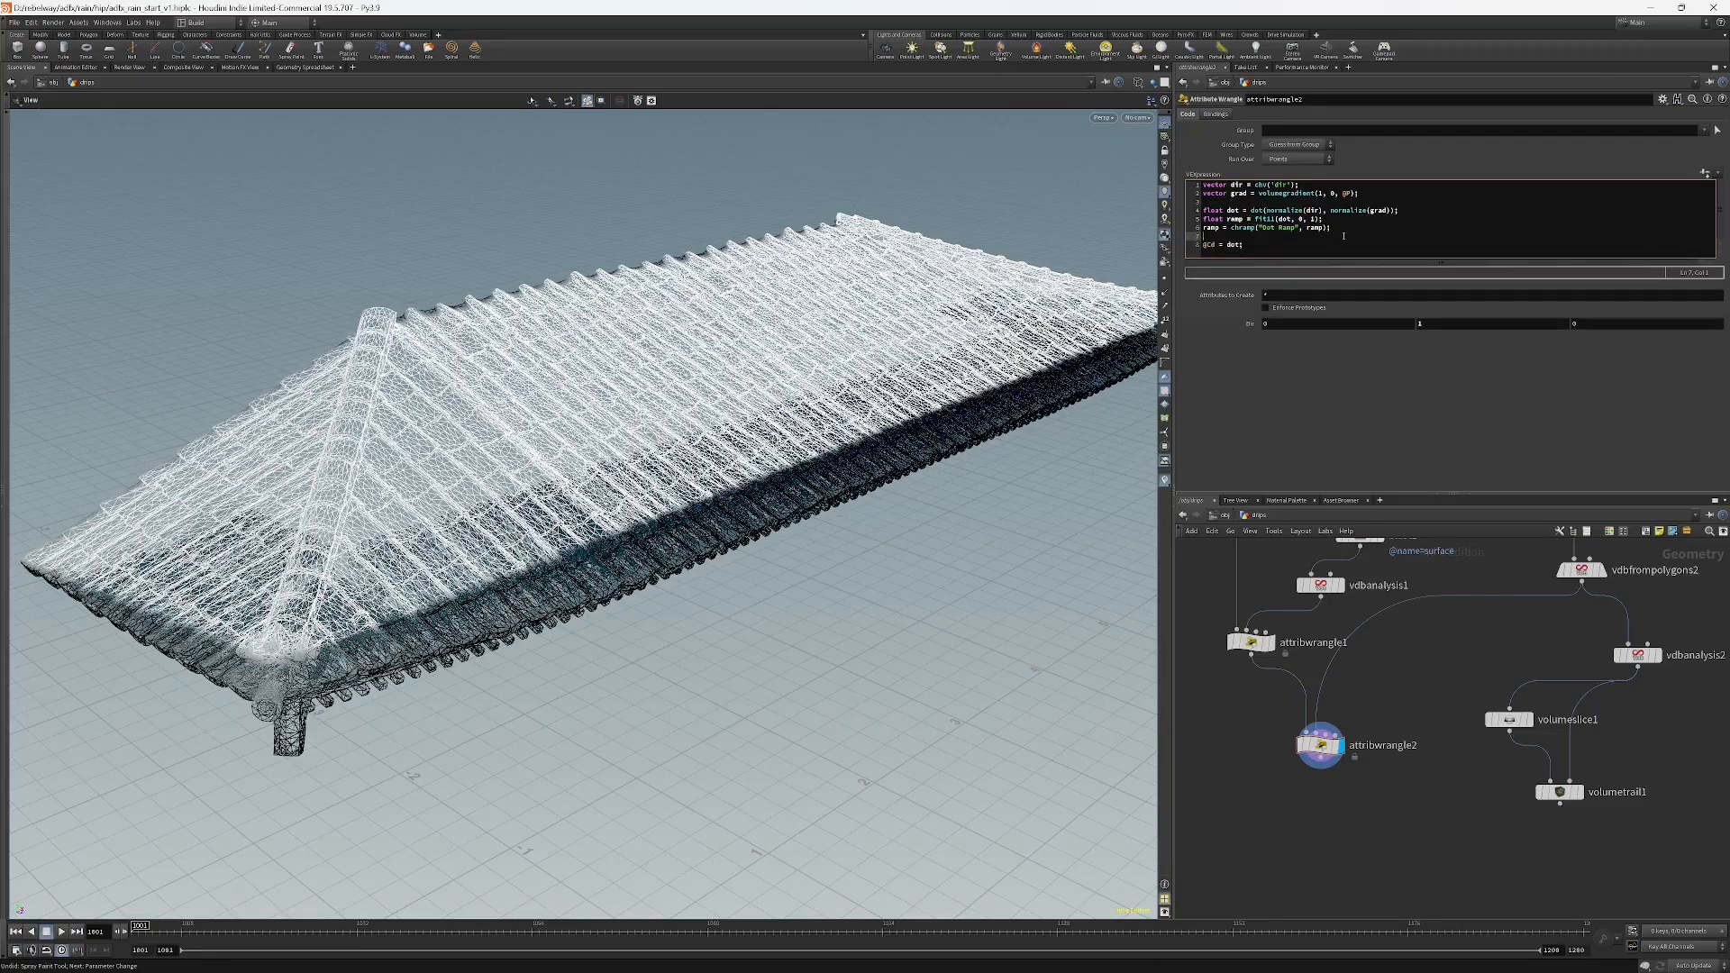
key("Down")
type("ramp")
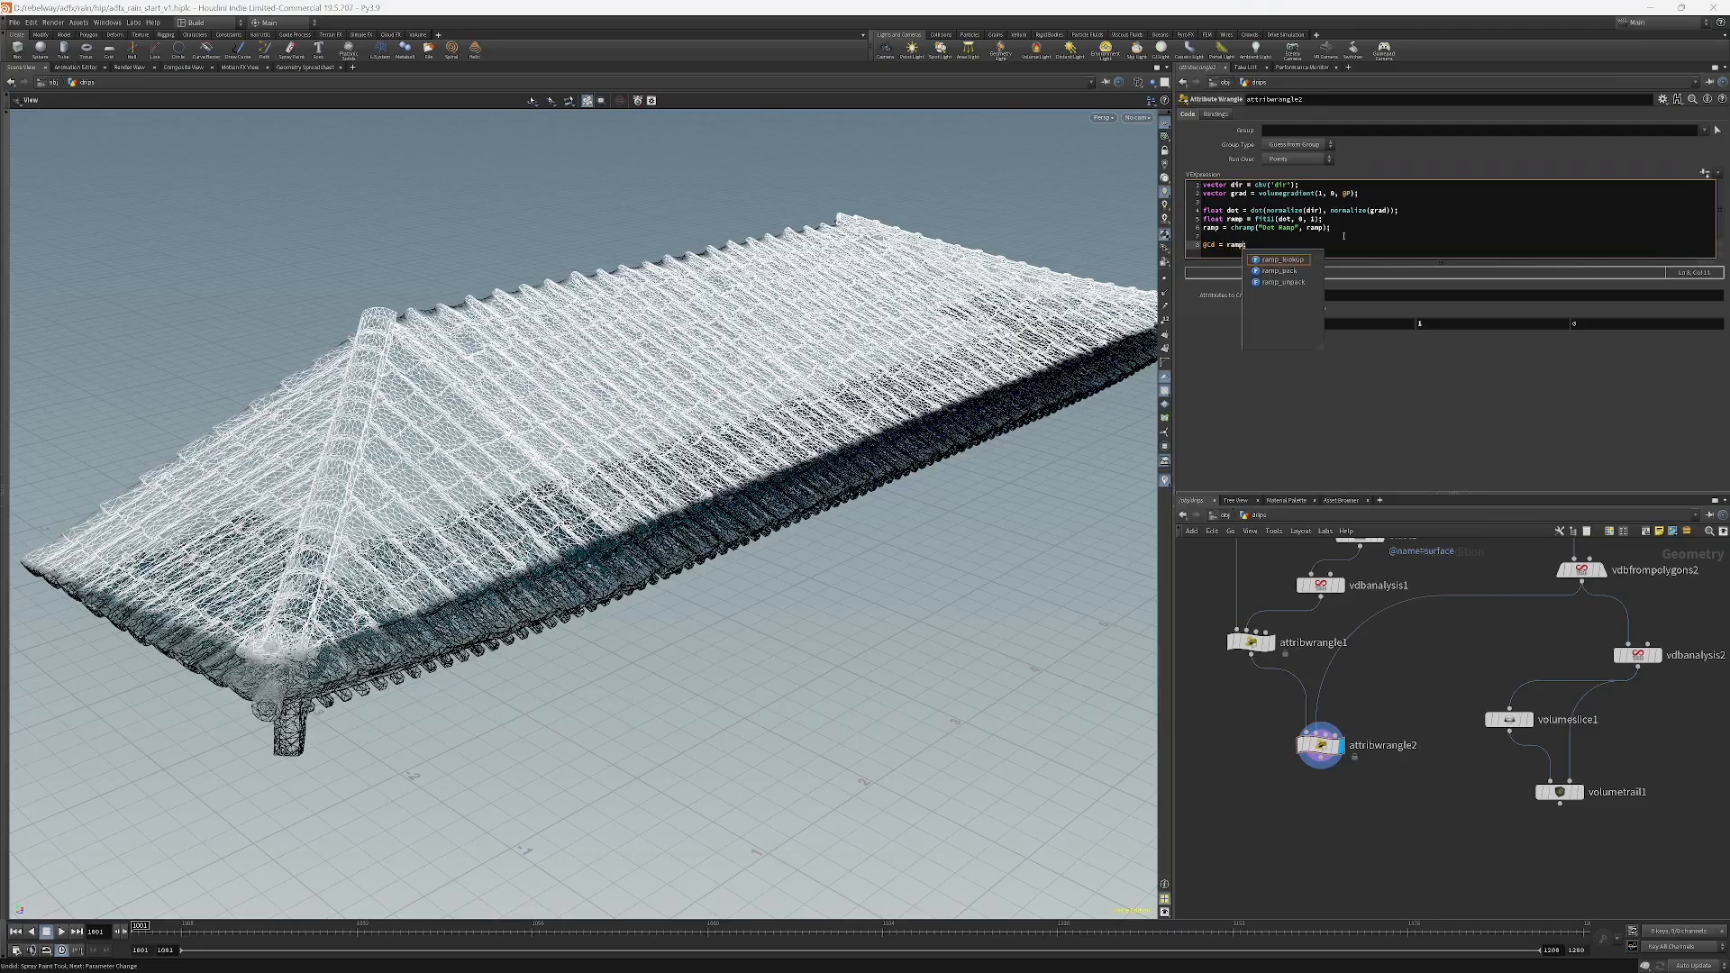
key("ctrl+Return")
Rename the ramp channel to "DotRamp" and create the spare ramp parameter for it.
left_click(1705, 173)
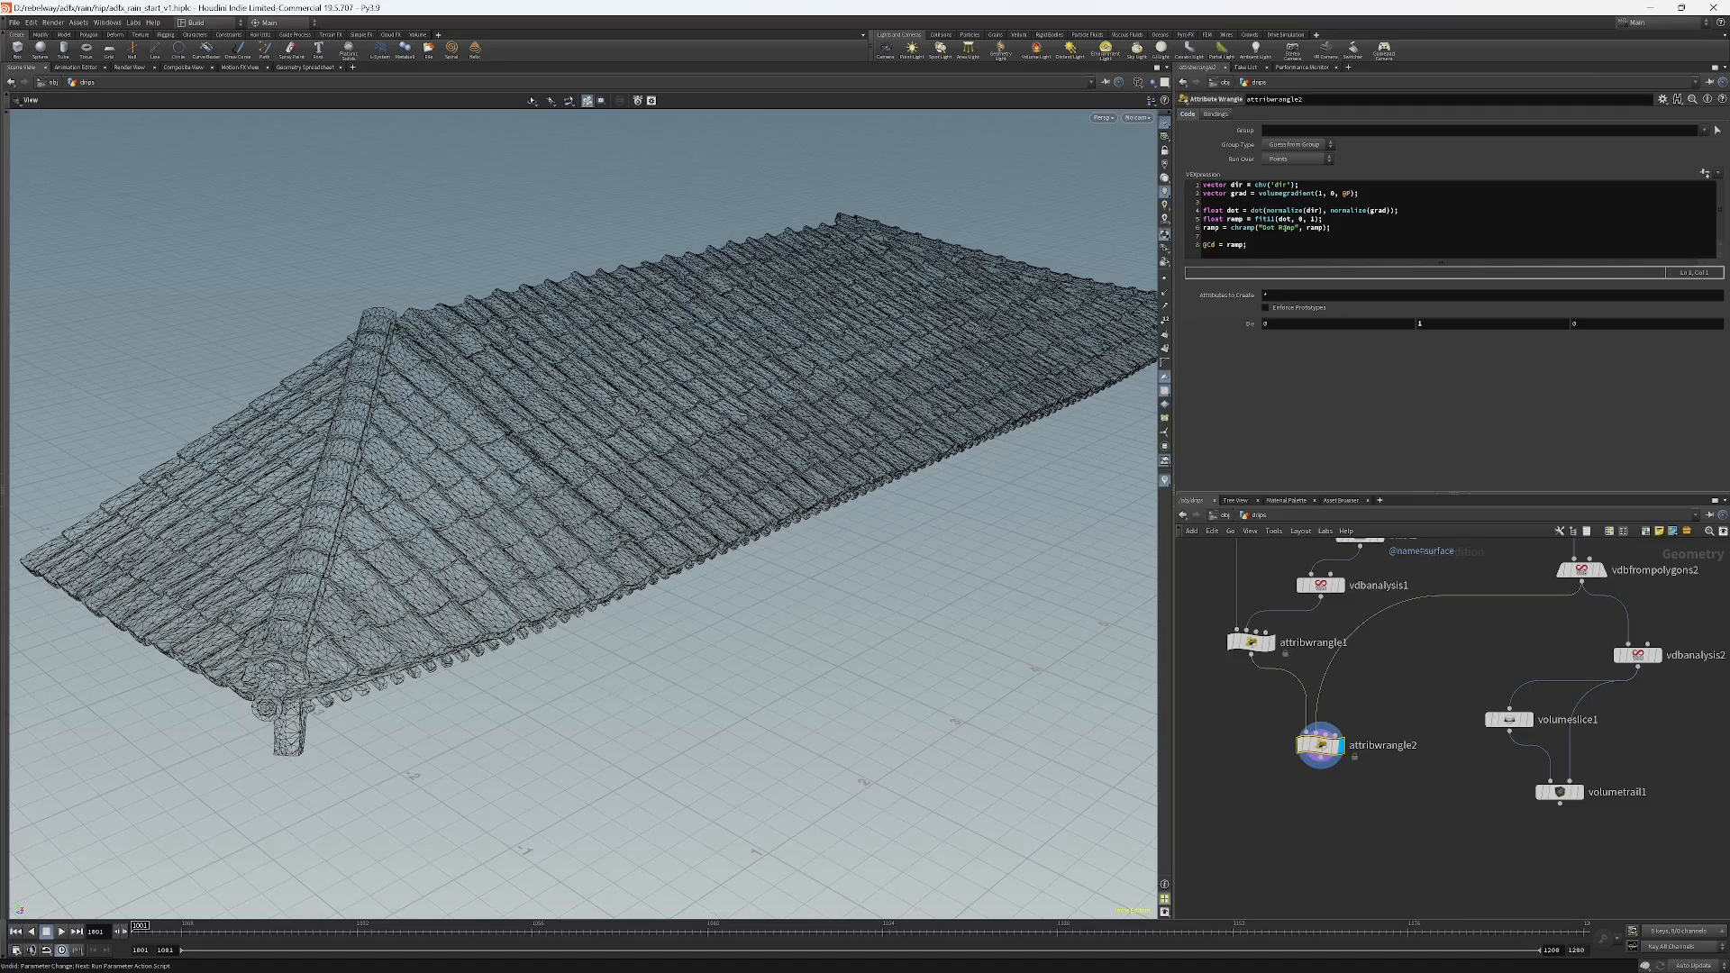
left_click(1282, 228)
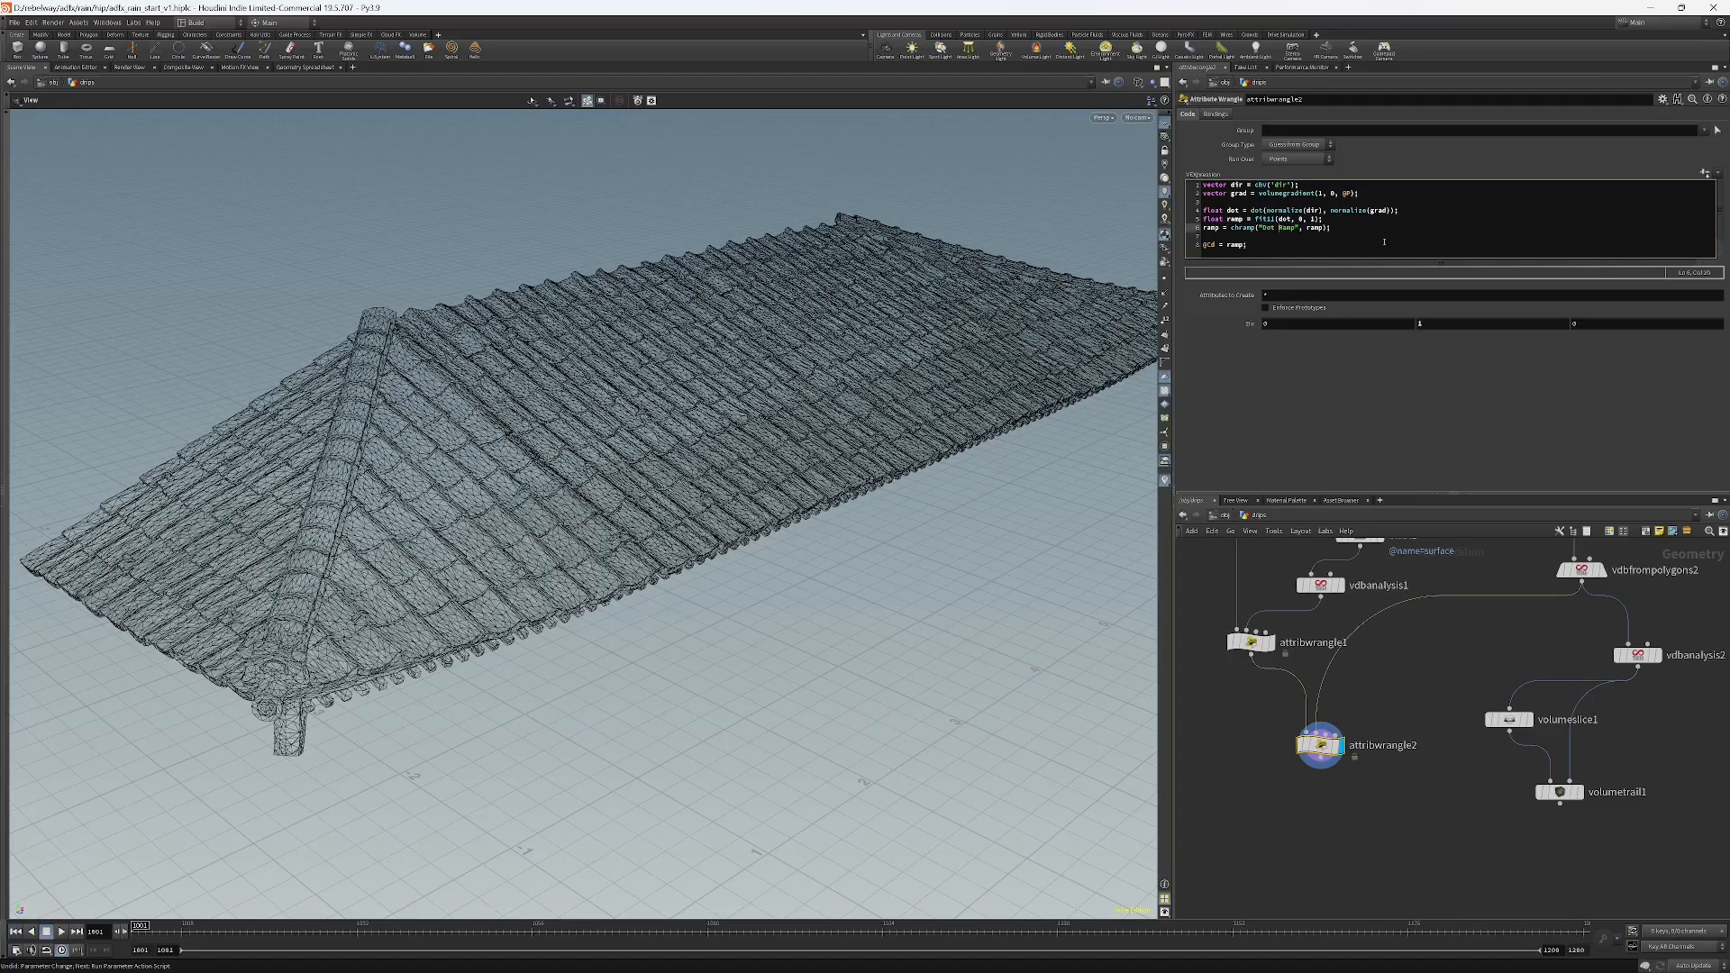
key("BackSpace")
left_click(1546, 390)
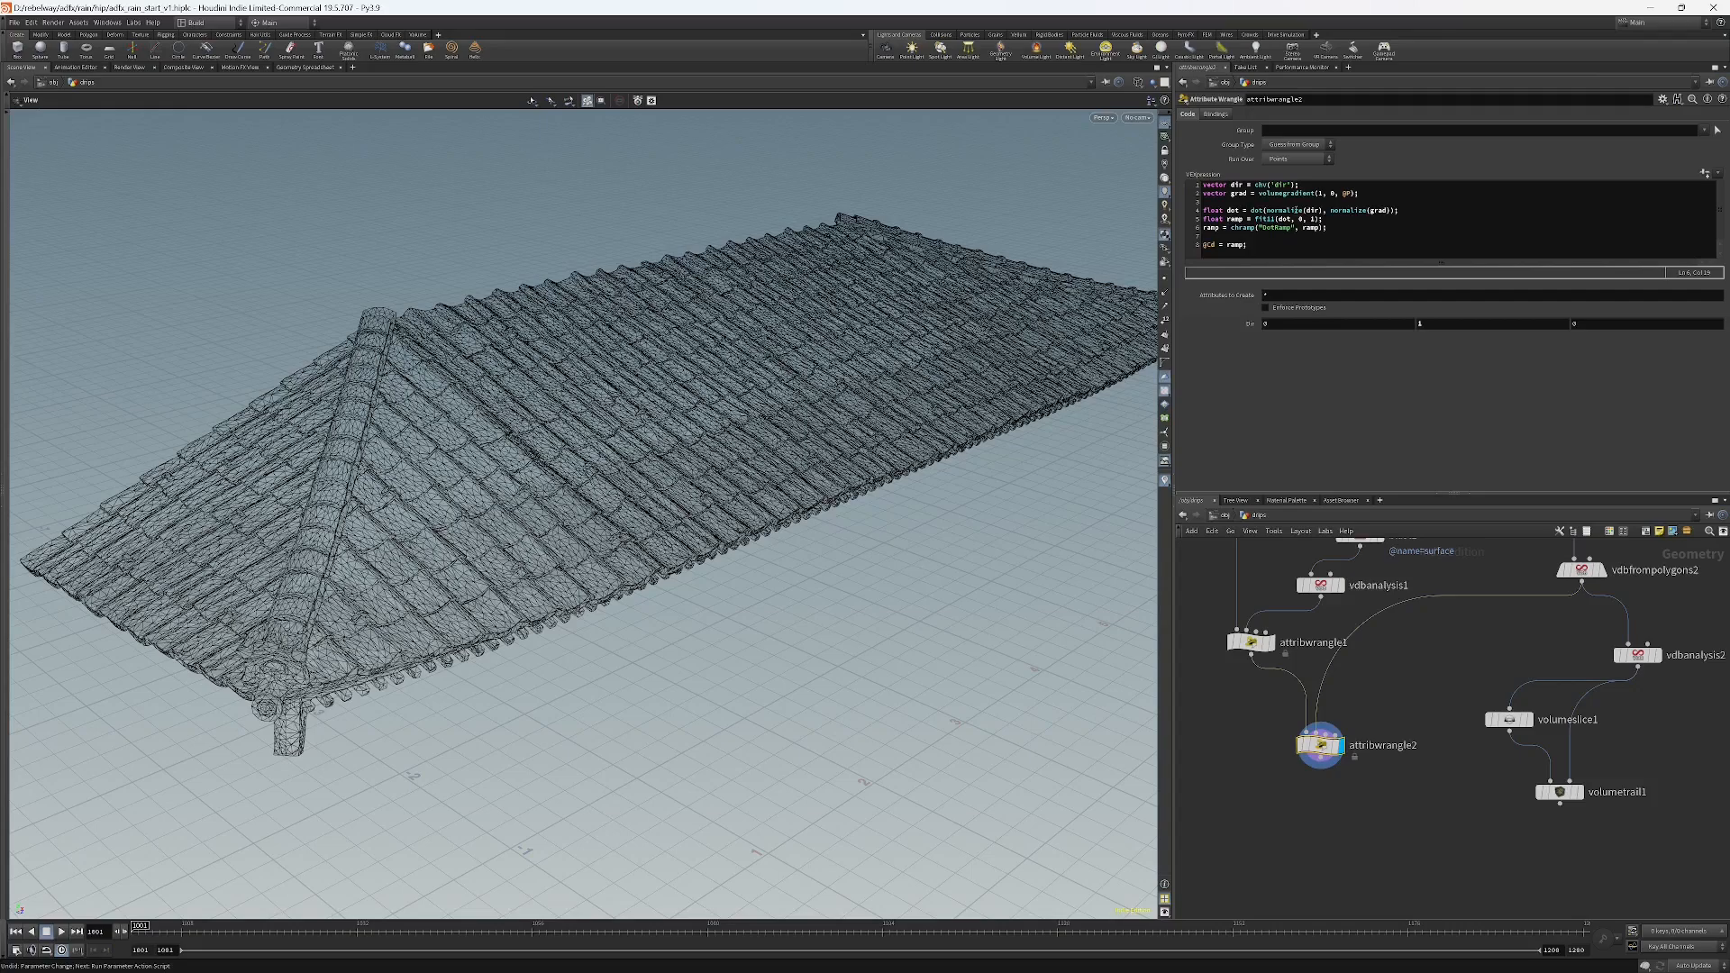
left_click(1703, 174)
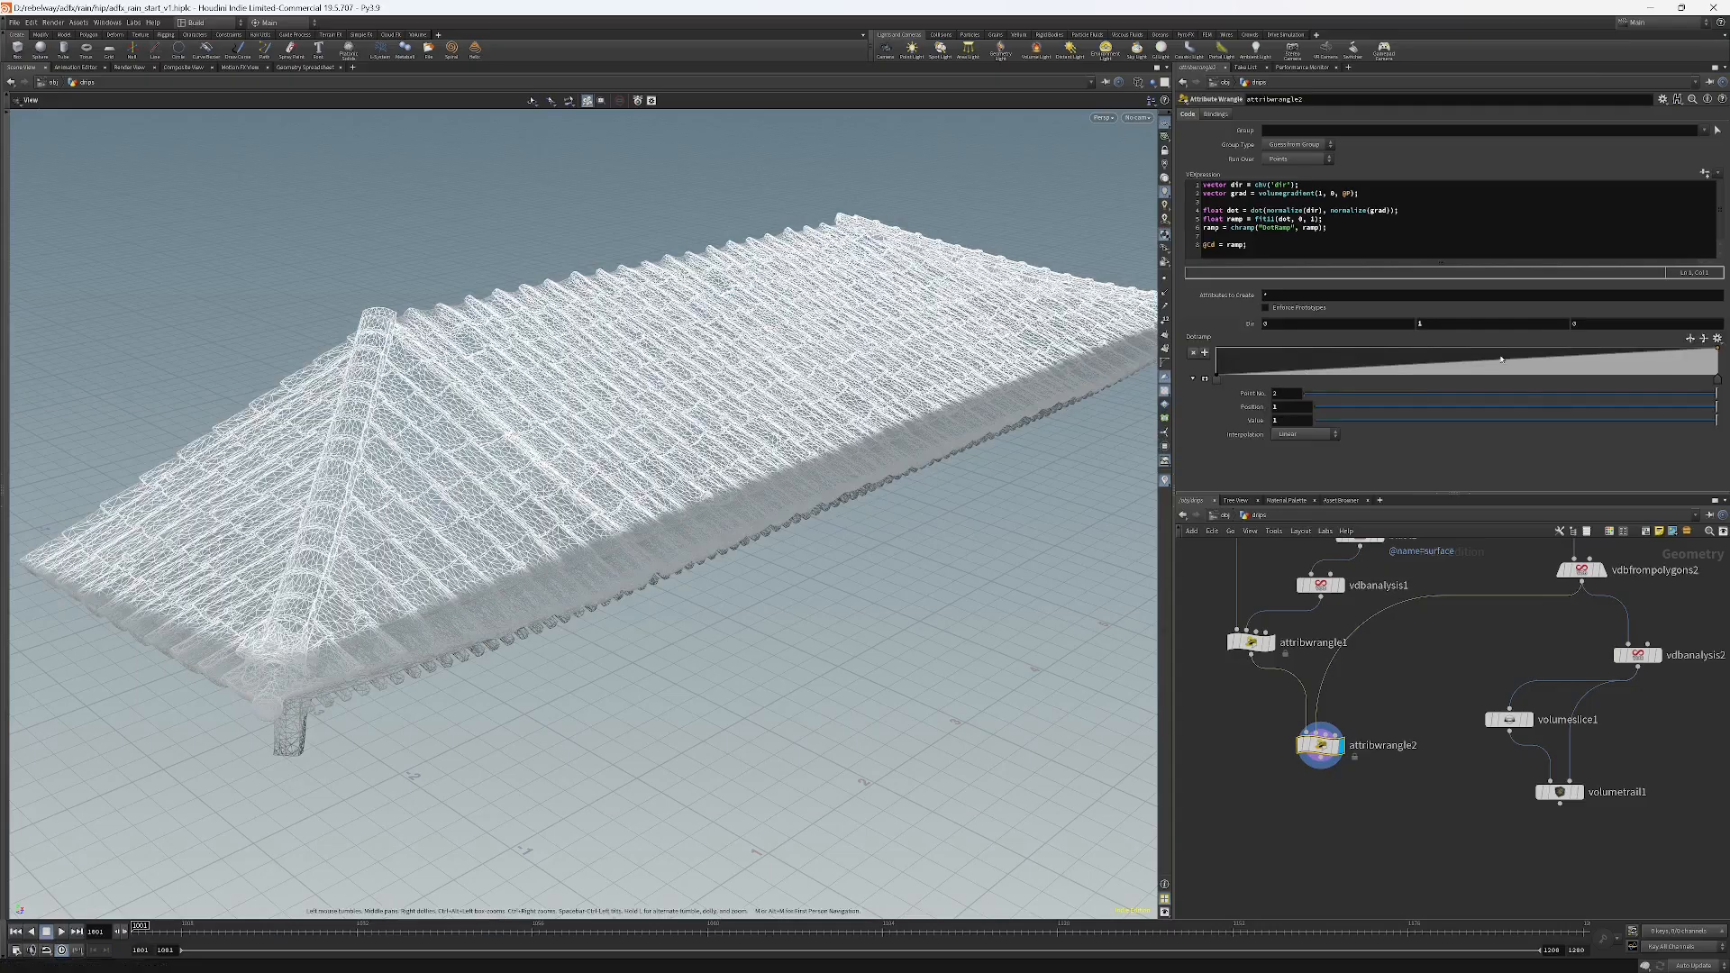
Shape DotRamp into a peak: middle point at value 1 and position 0.5, end point lowered to 0.
left_click_drag(1476, 365, 1473, 350)
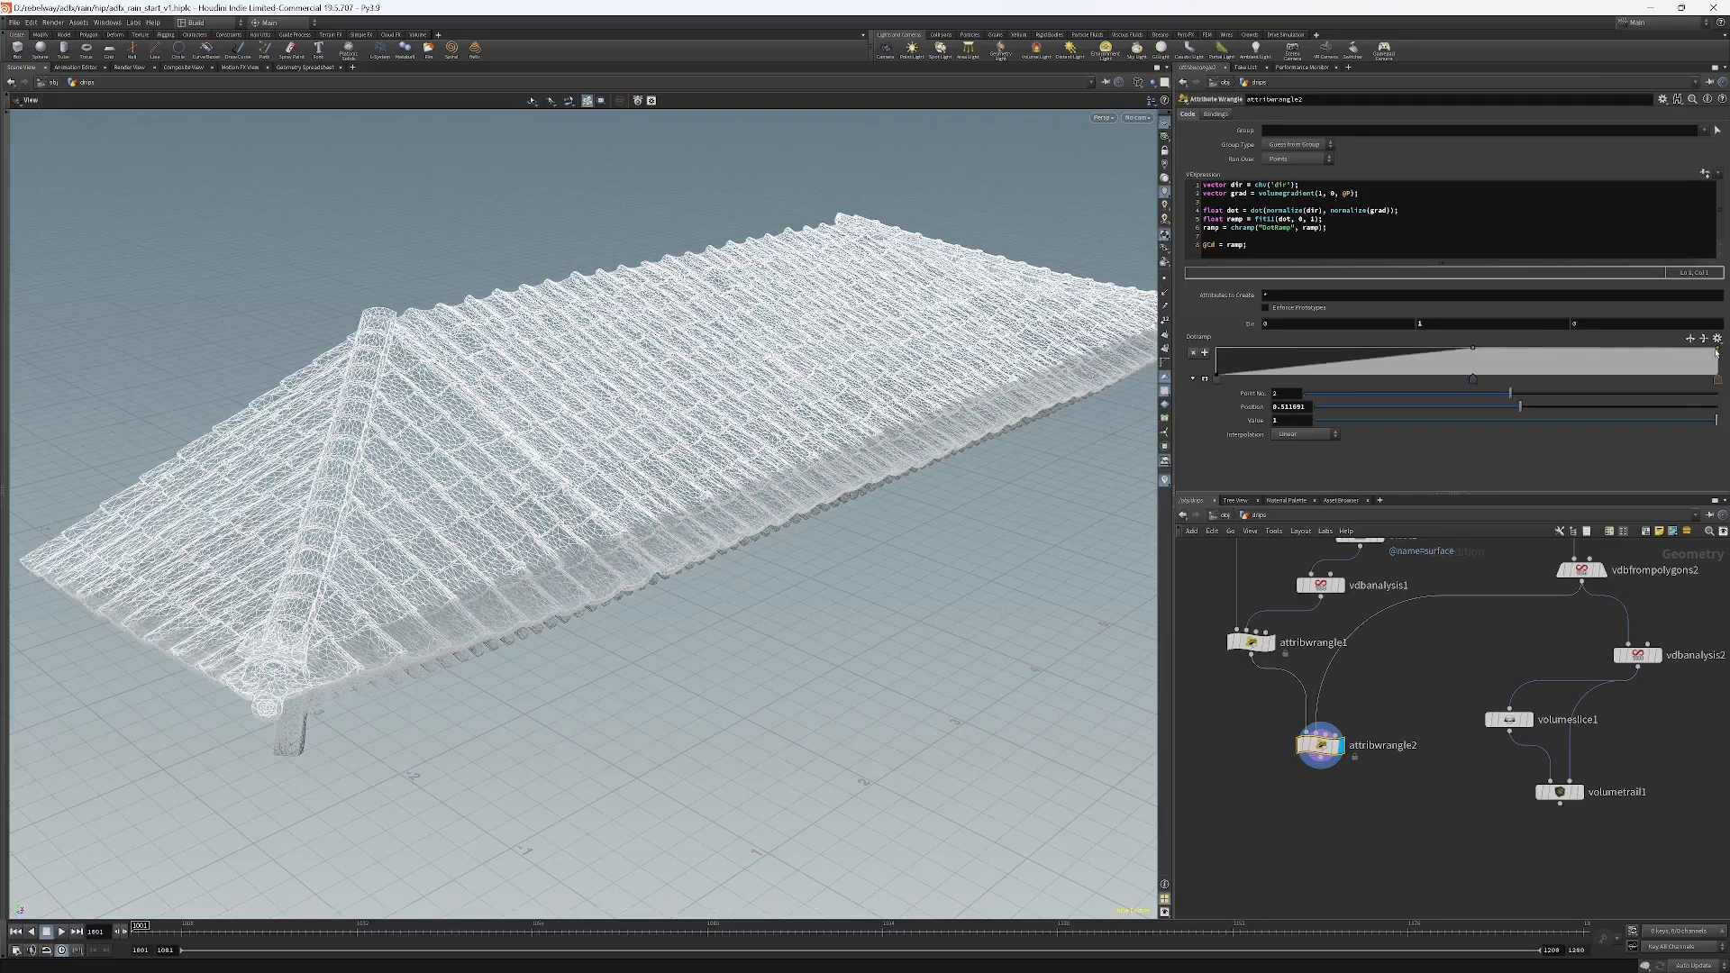
left_click_drag(1717, 351, 1722, 384)
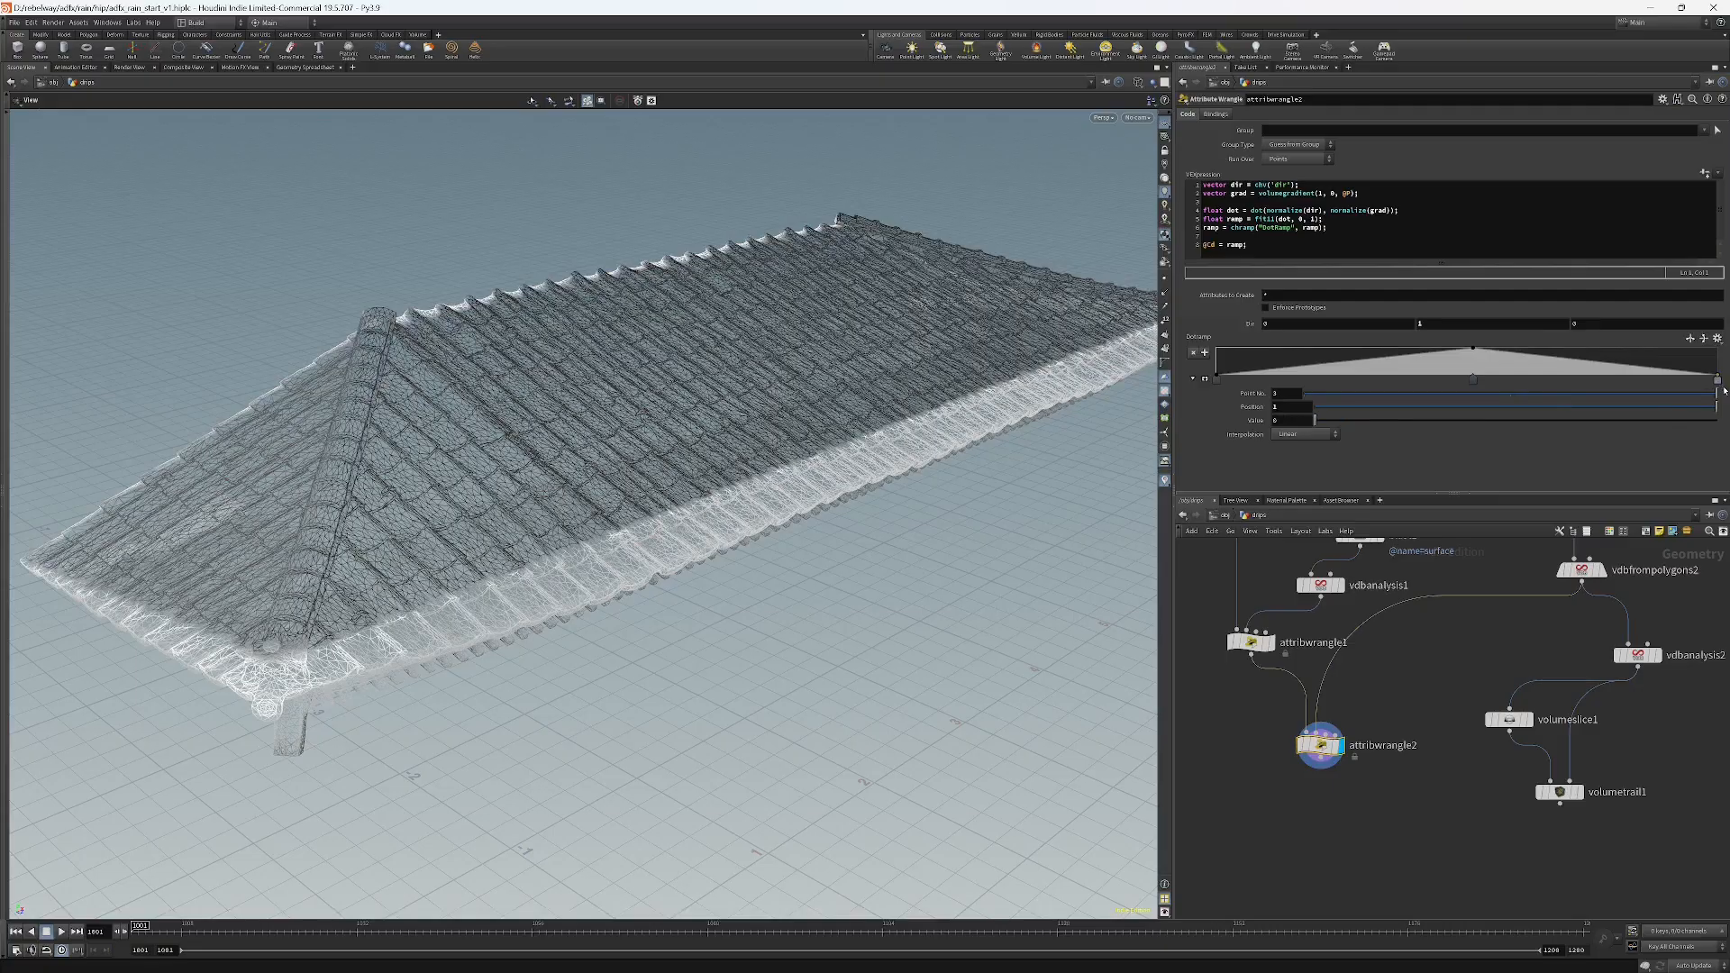
left_click_drag(1473, 378, 1432, 382)
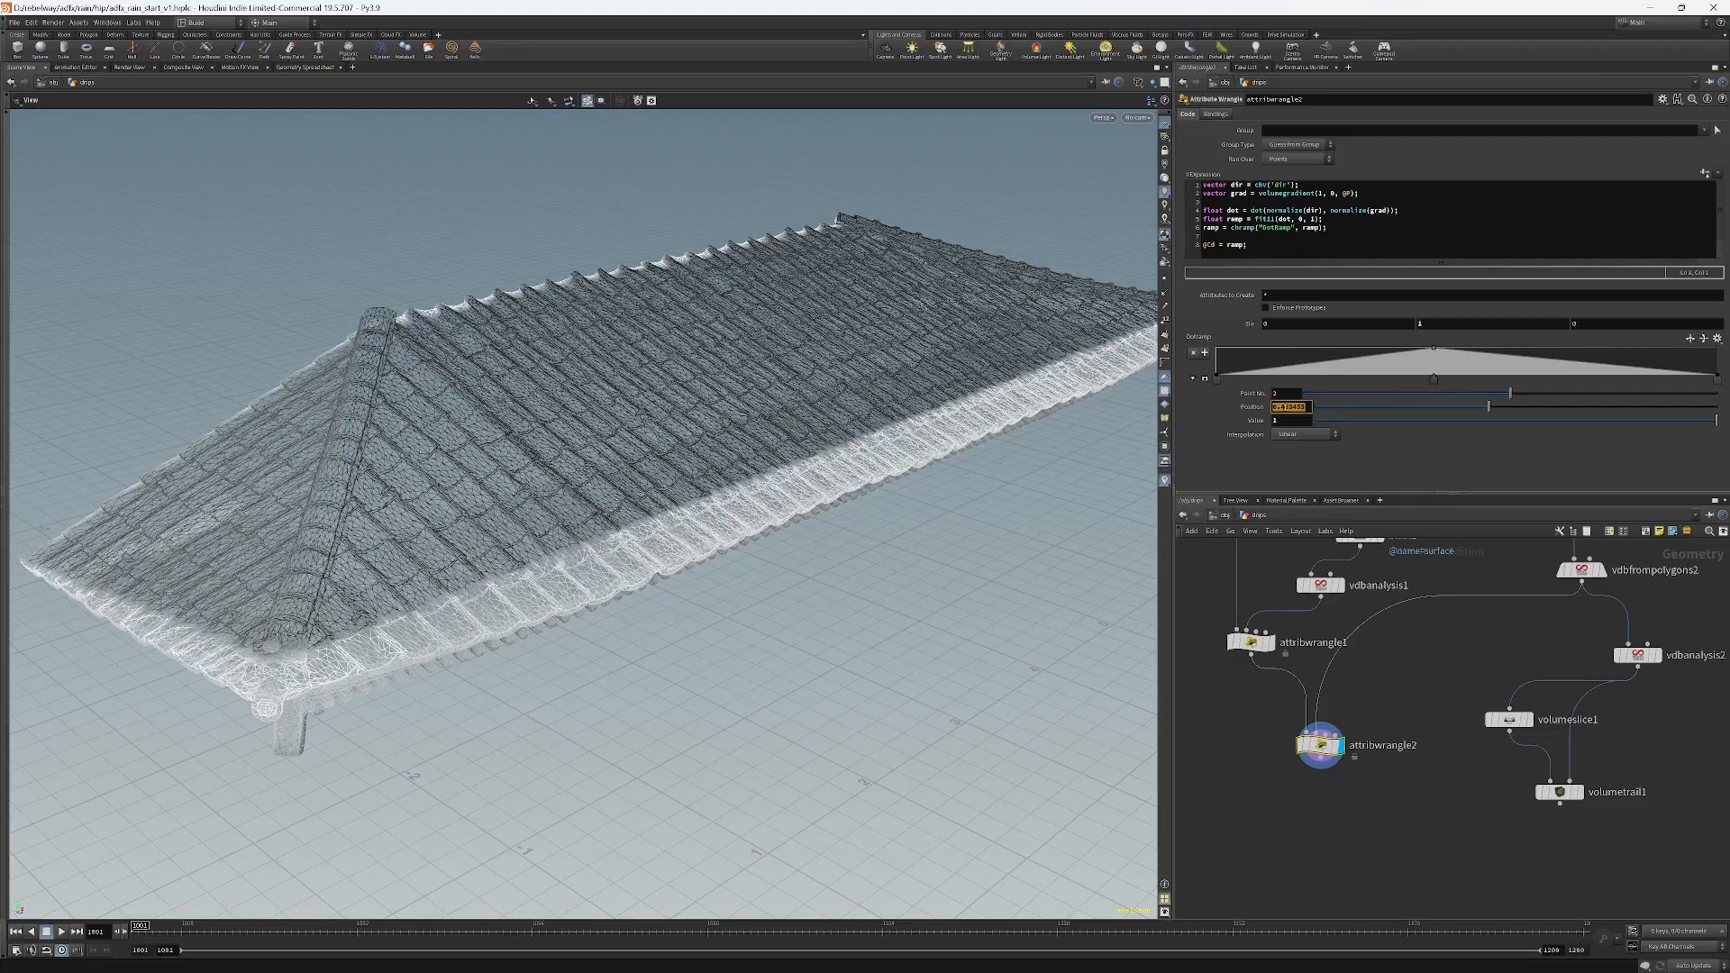
type("0.5")
key("Return")
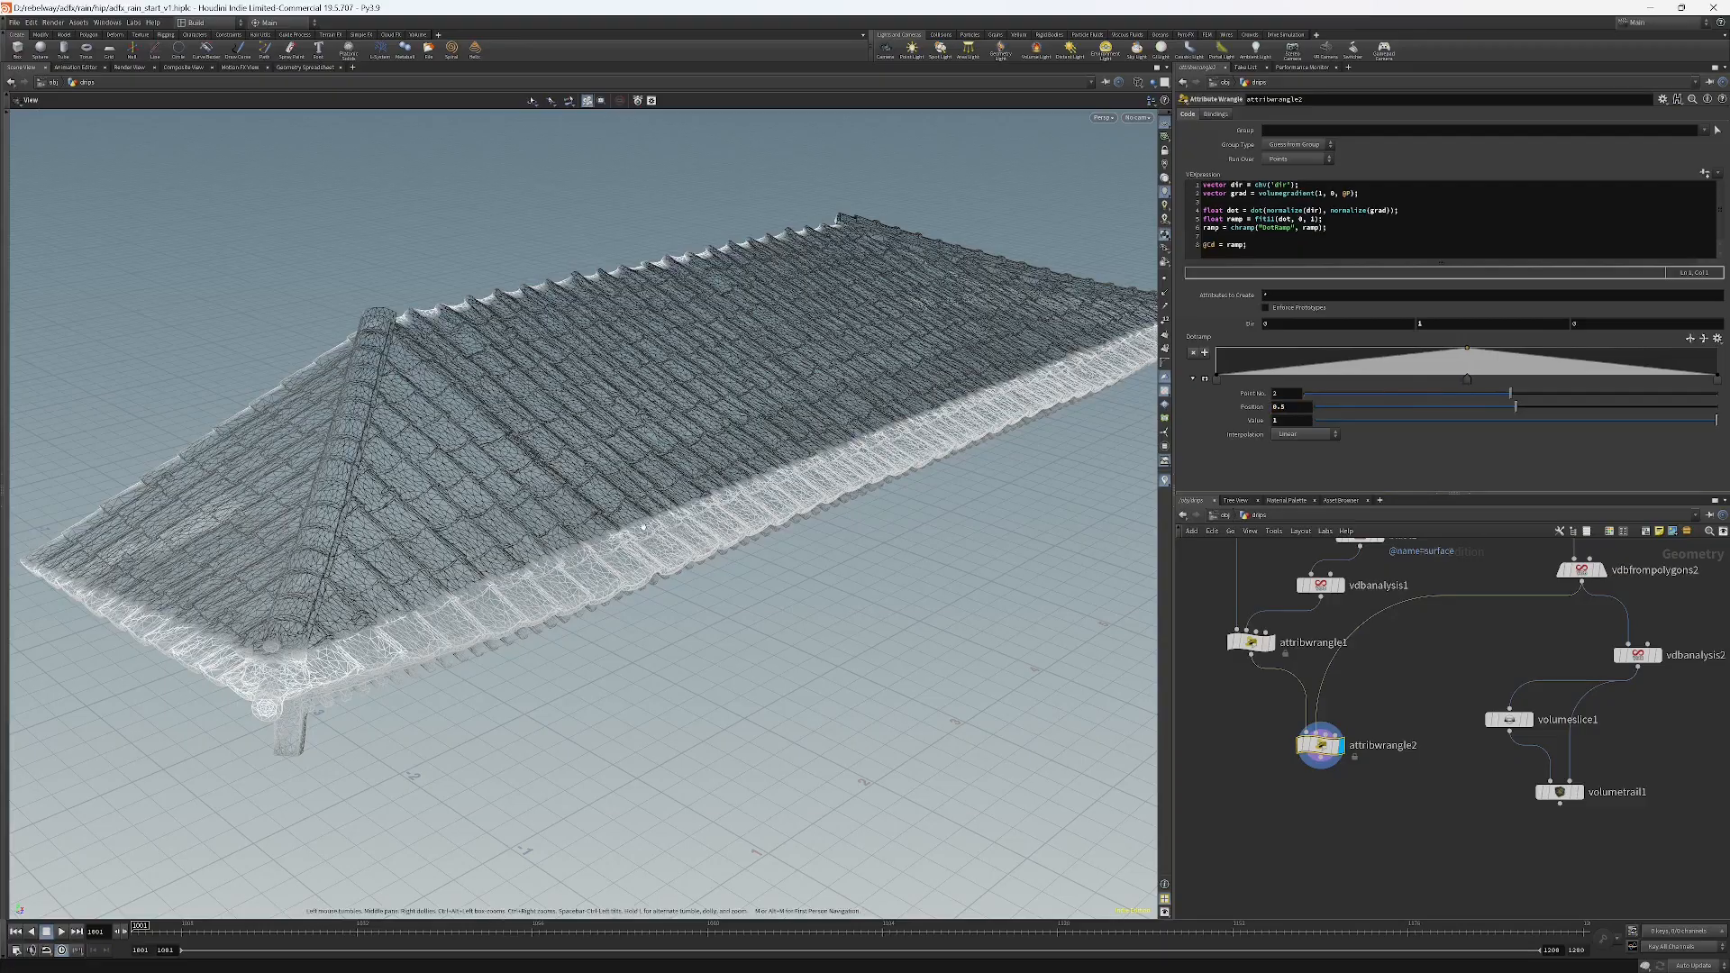
Inspect the ramp-colored roof from several angles, comparing it with attribwrangle1's output, then reselect attribwrangle2.
left_click_drag(577, 450, 791, 406)
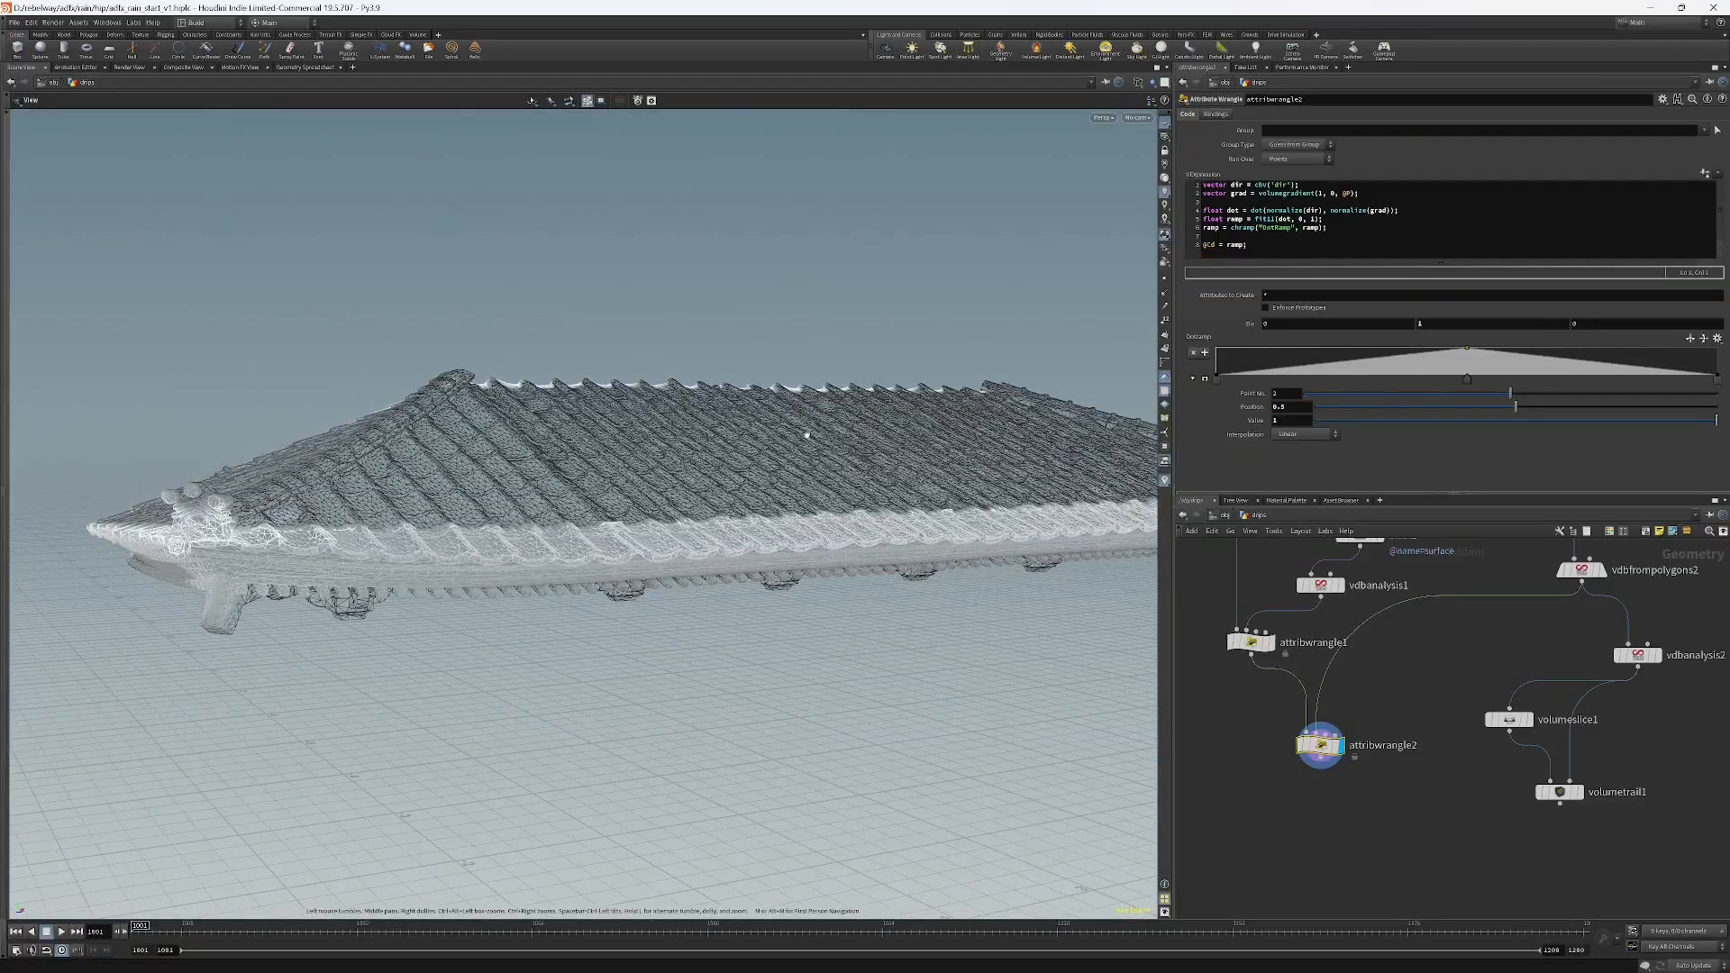
left_click_drag(862, 481, 444, 291)
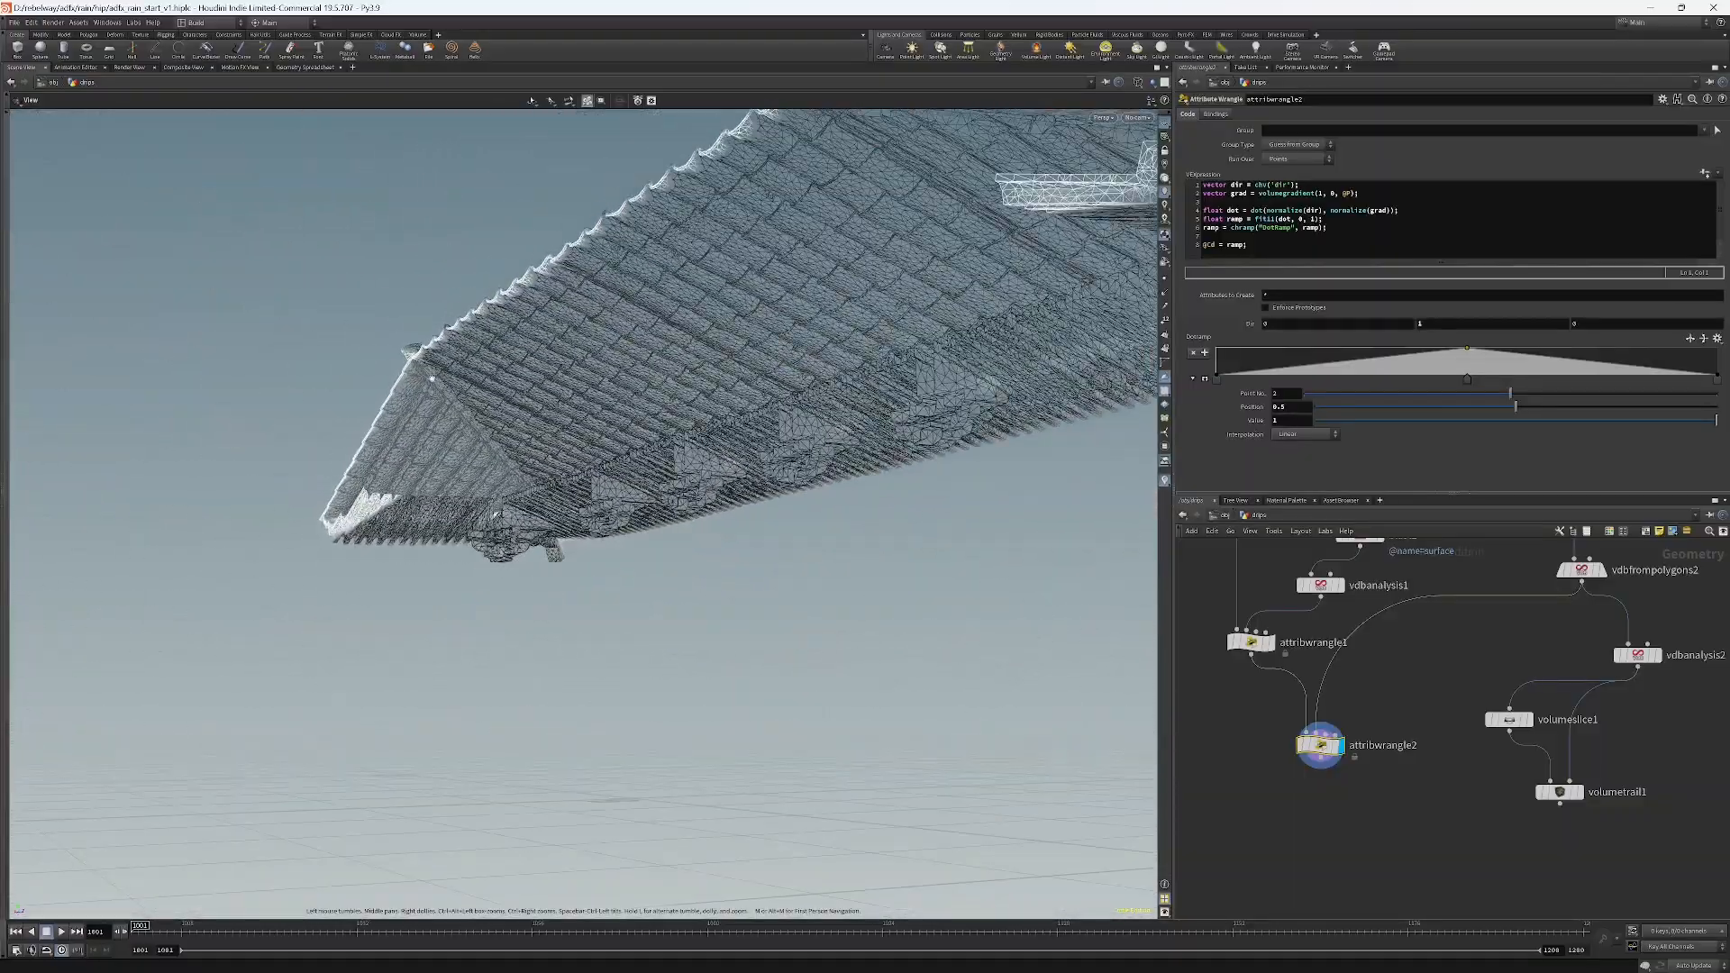
left_click_drag(431, 377, 733, 444)
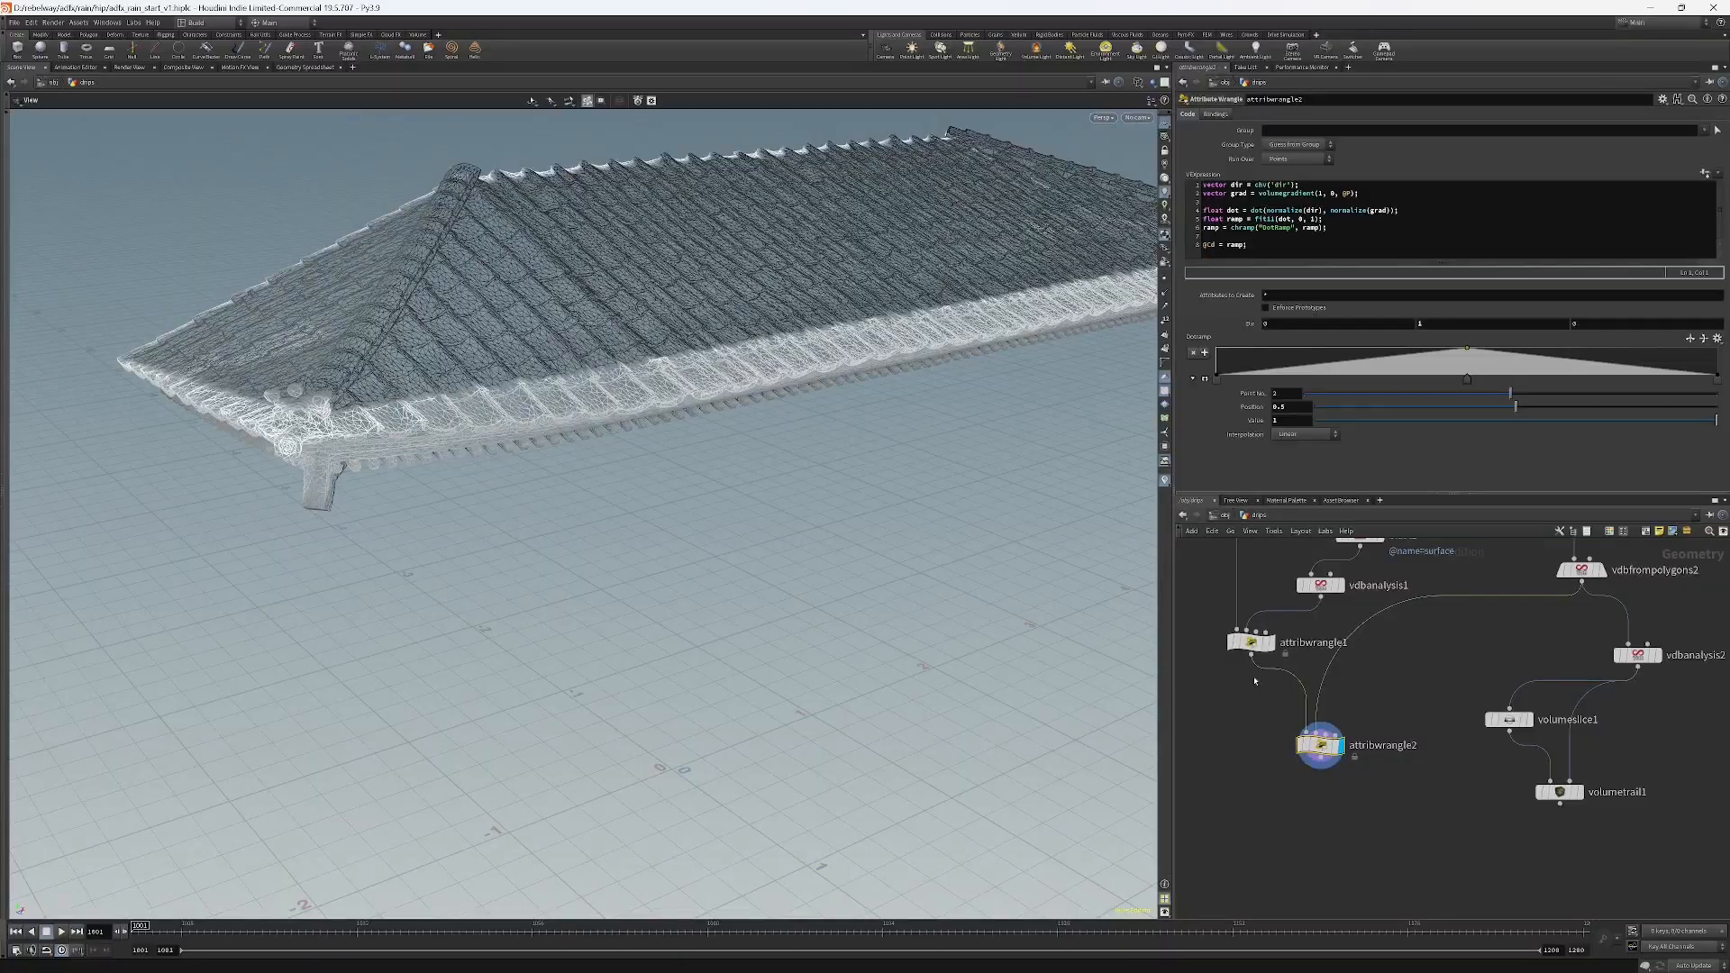
left_click(1270, 641)
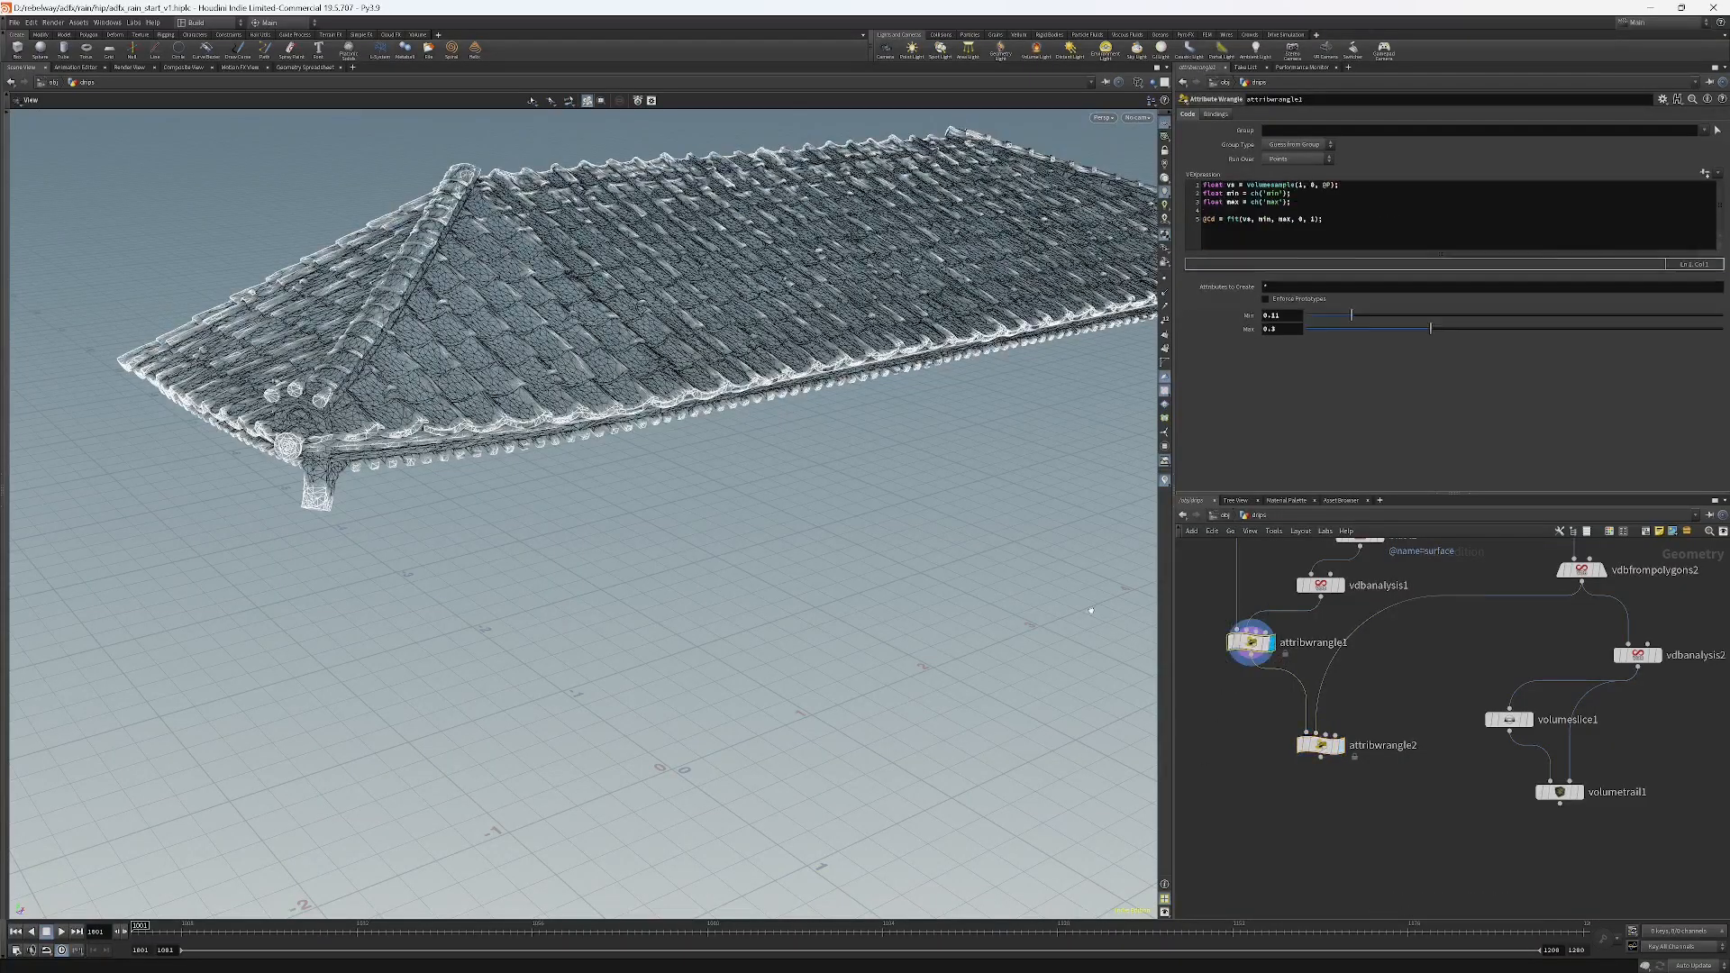
left_click_drag(852, 506, 976, 475)
scroll(416, 494, "up", 4)
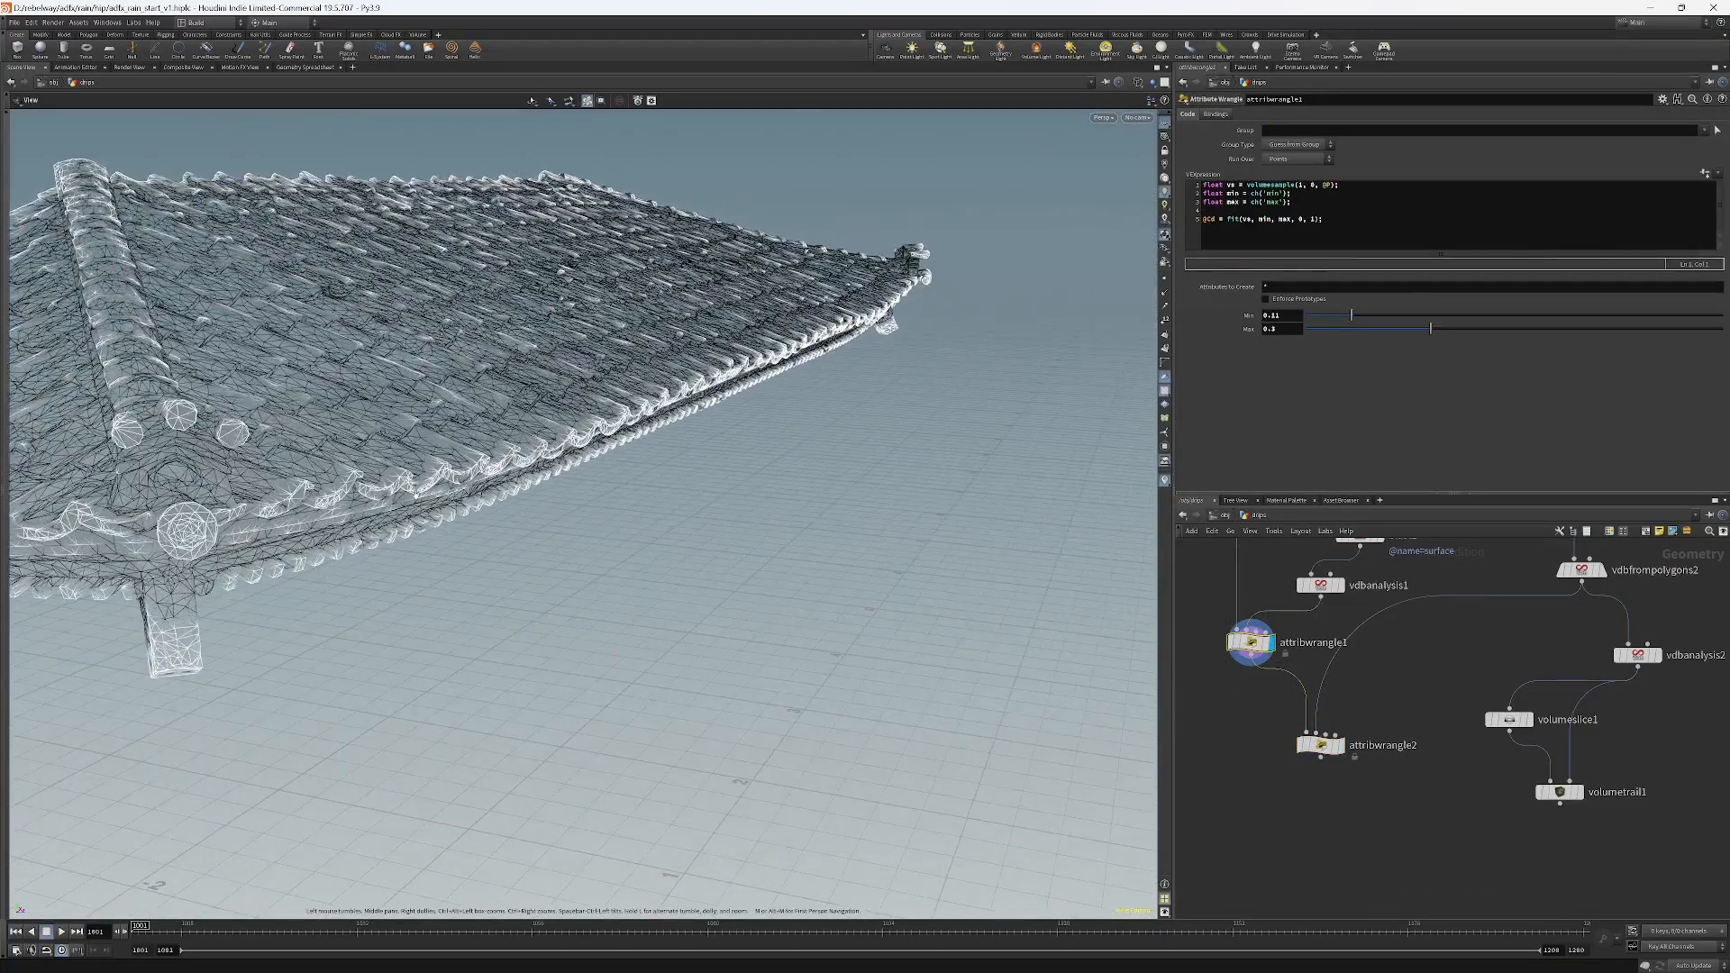
left_click_drag(416, 494, 400, 398)
scroll(423, 464, "up", 4)
left_click_drag(431, 478, 535, 460)
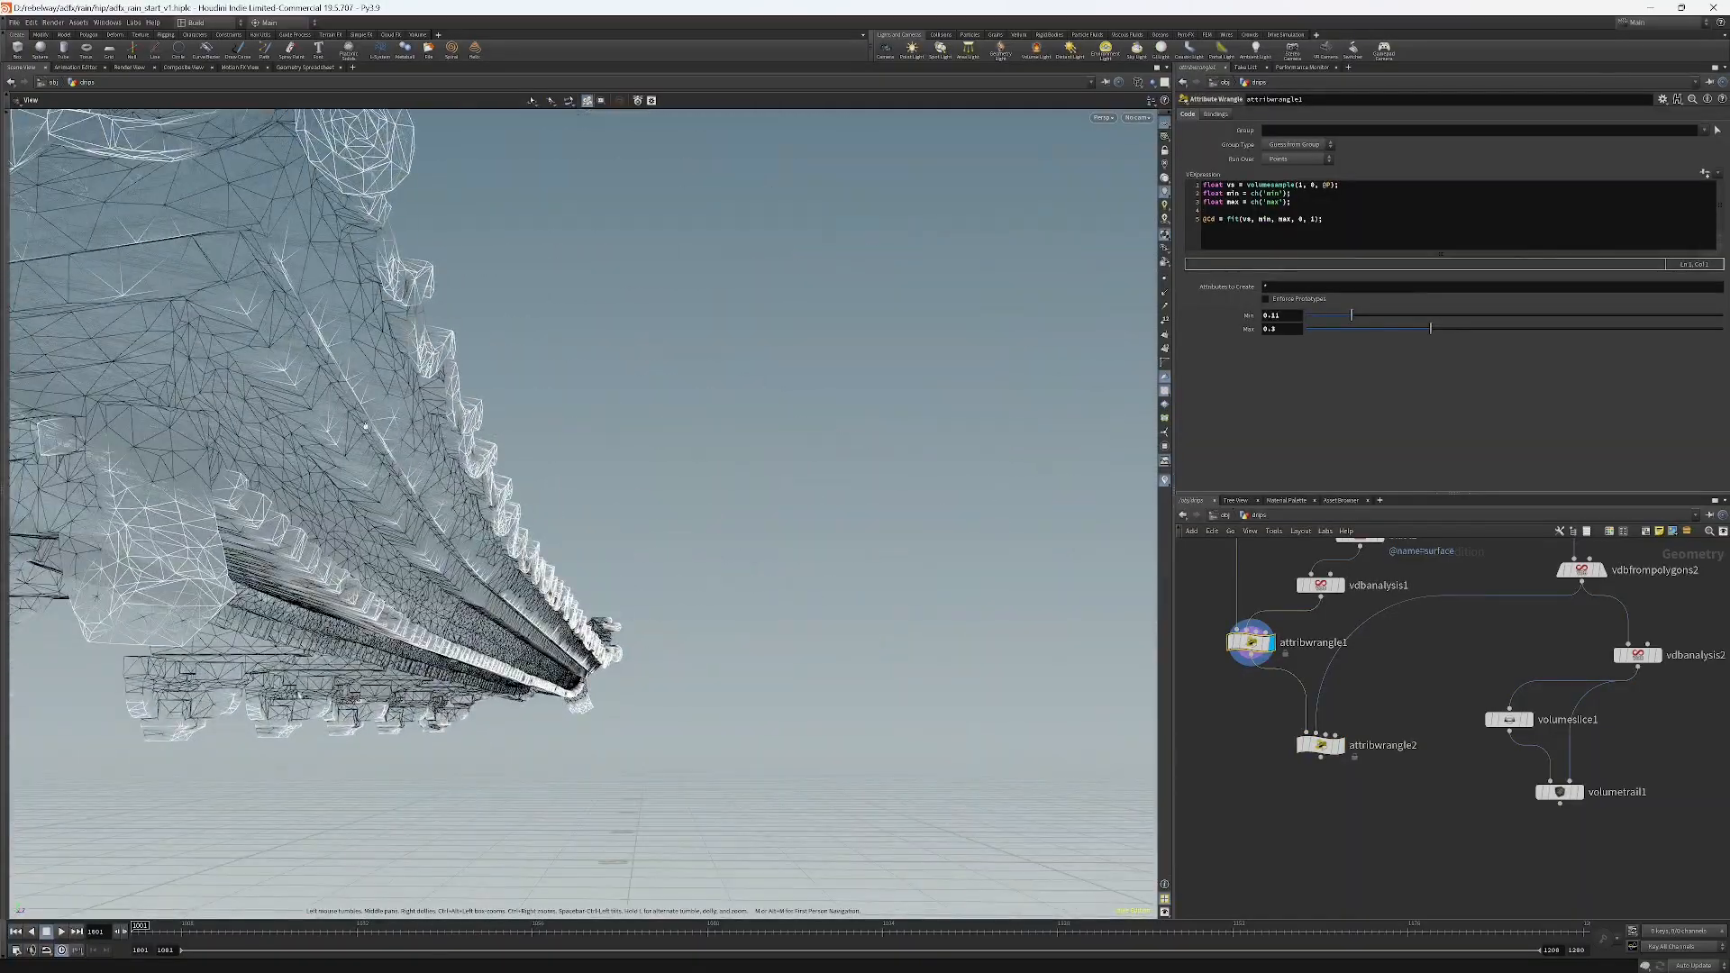
left_click_drag(515, 574, 414, 659)
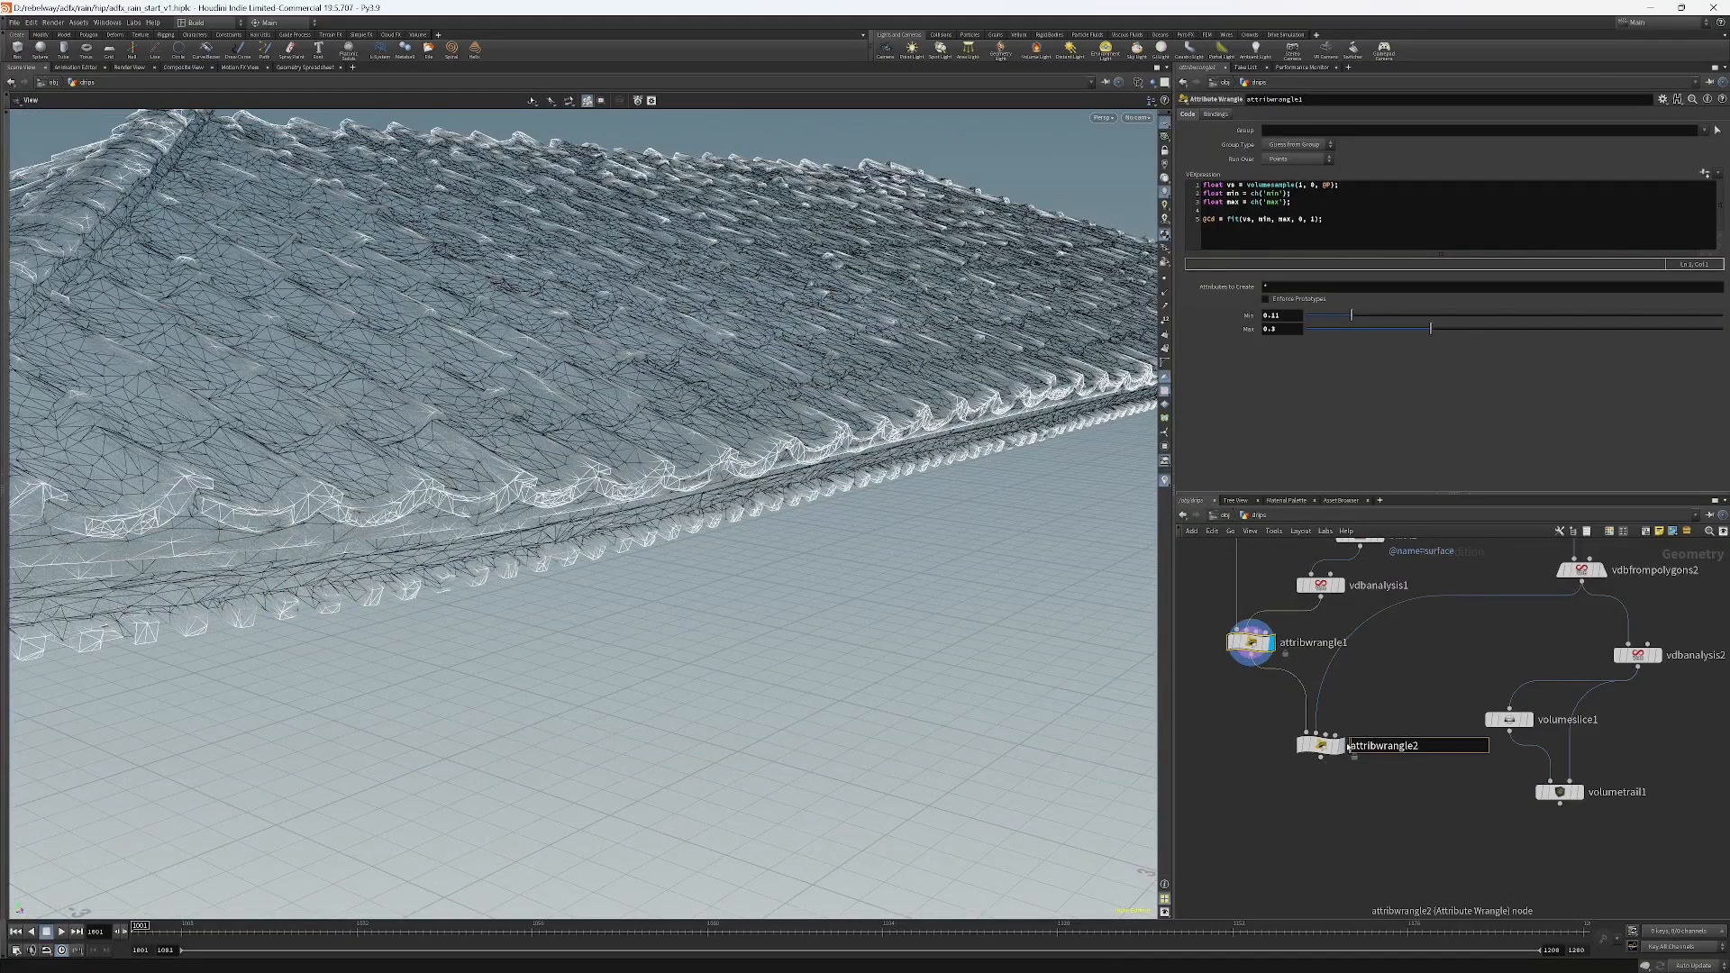
left_click(1337, 745)
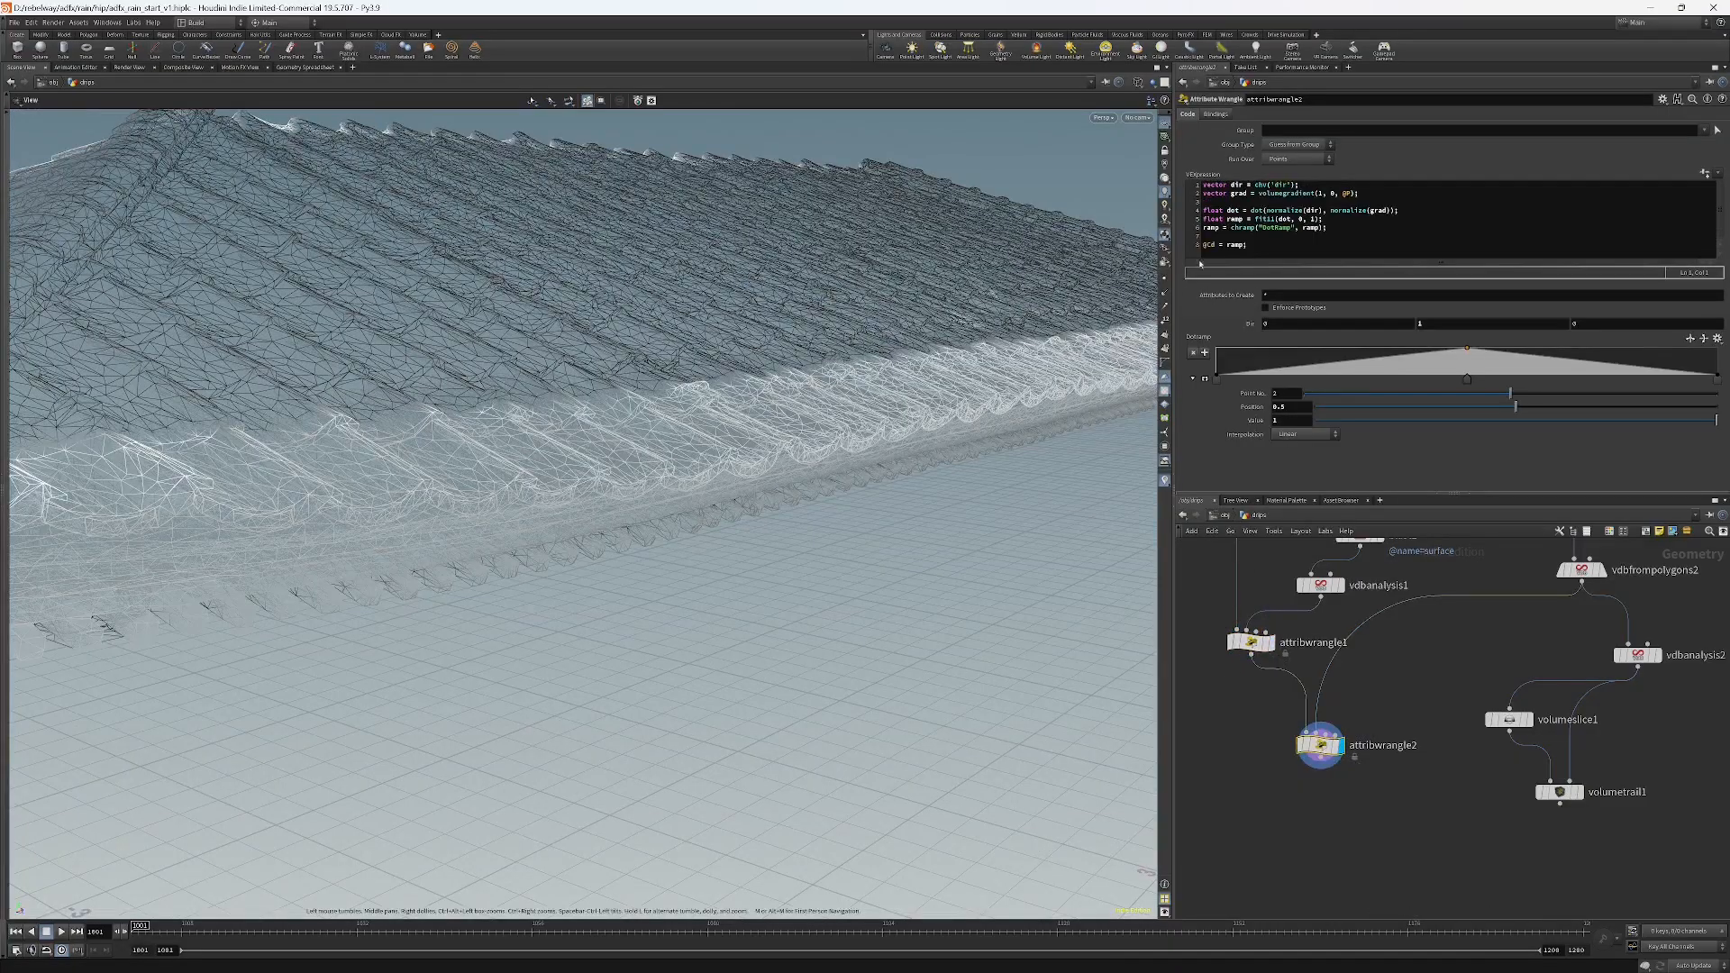
left_click(1218, 245)
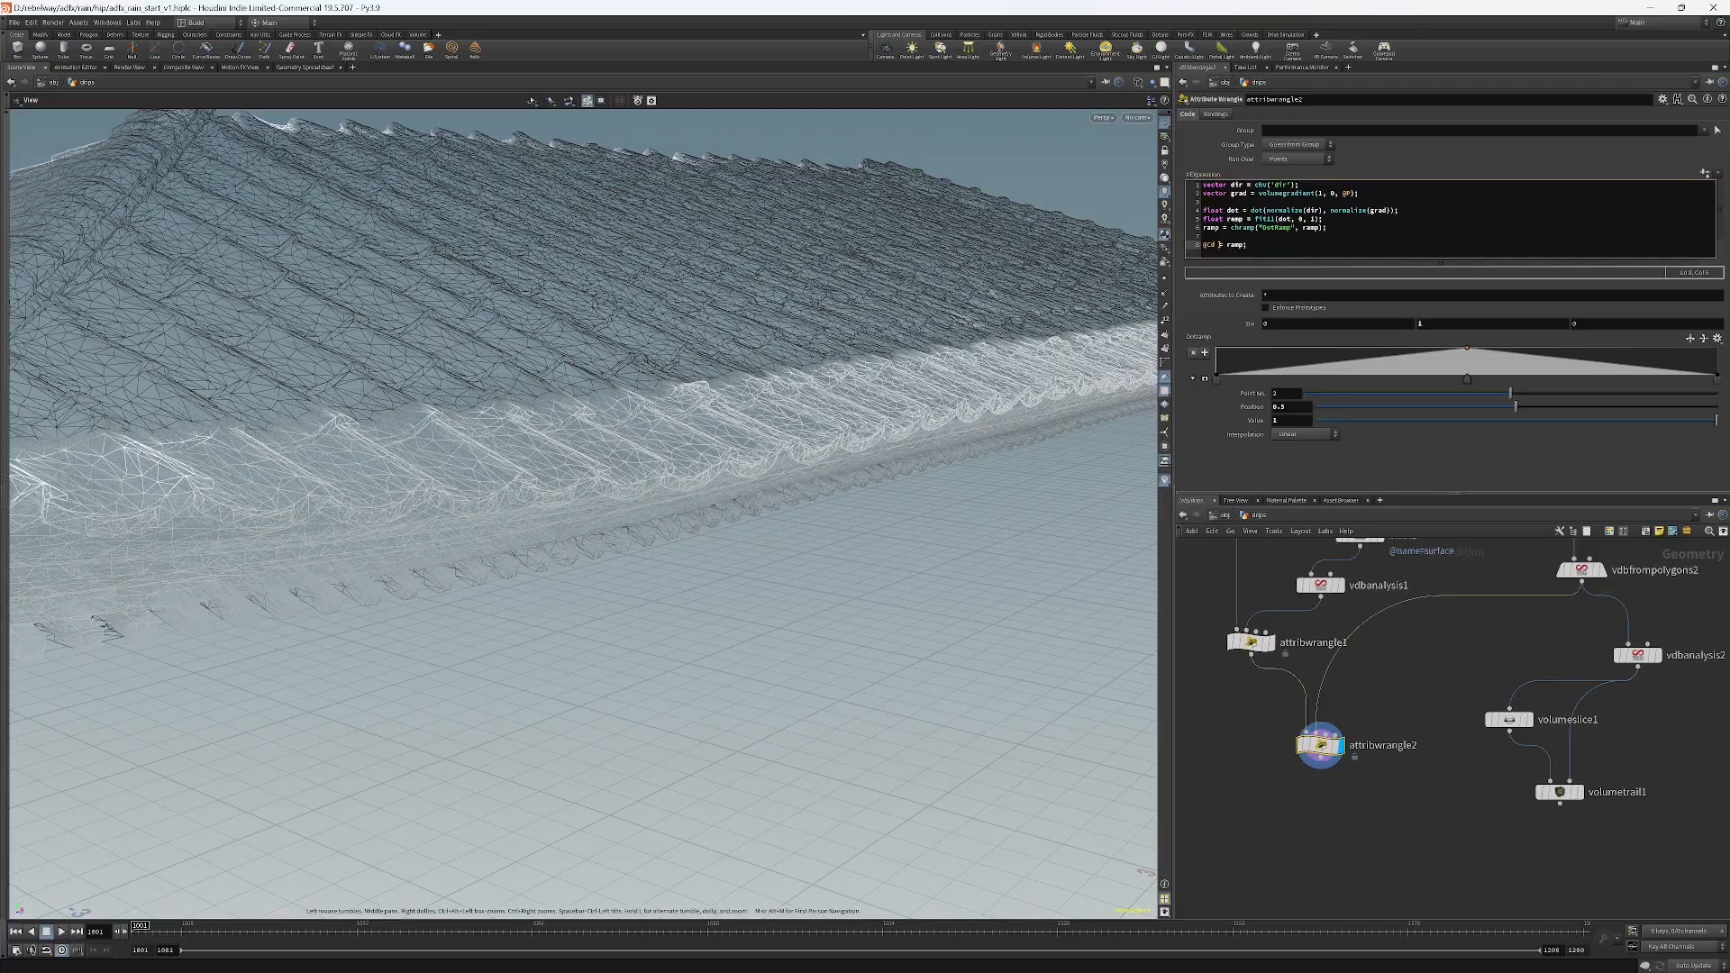
type("*")
left_click(1387, 838)
scroll(753, 417, "down", 3)
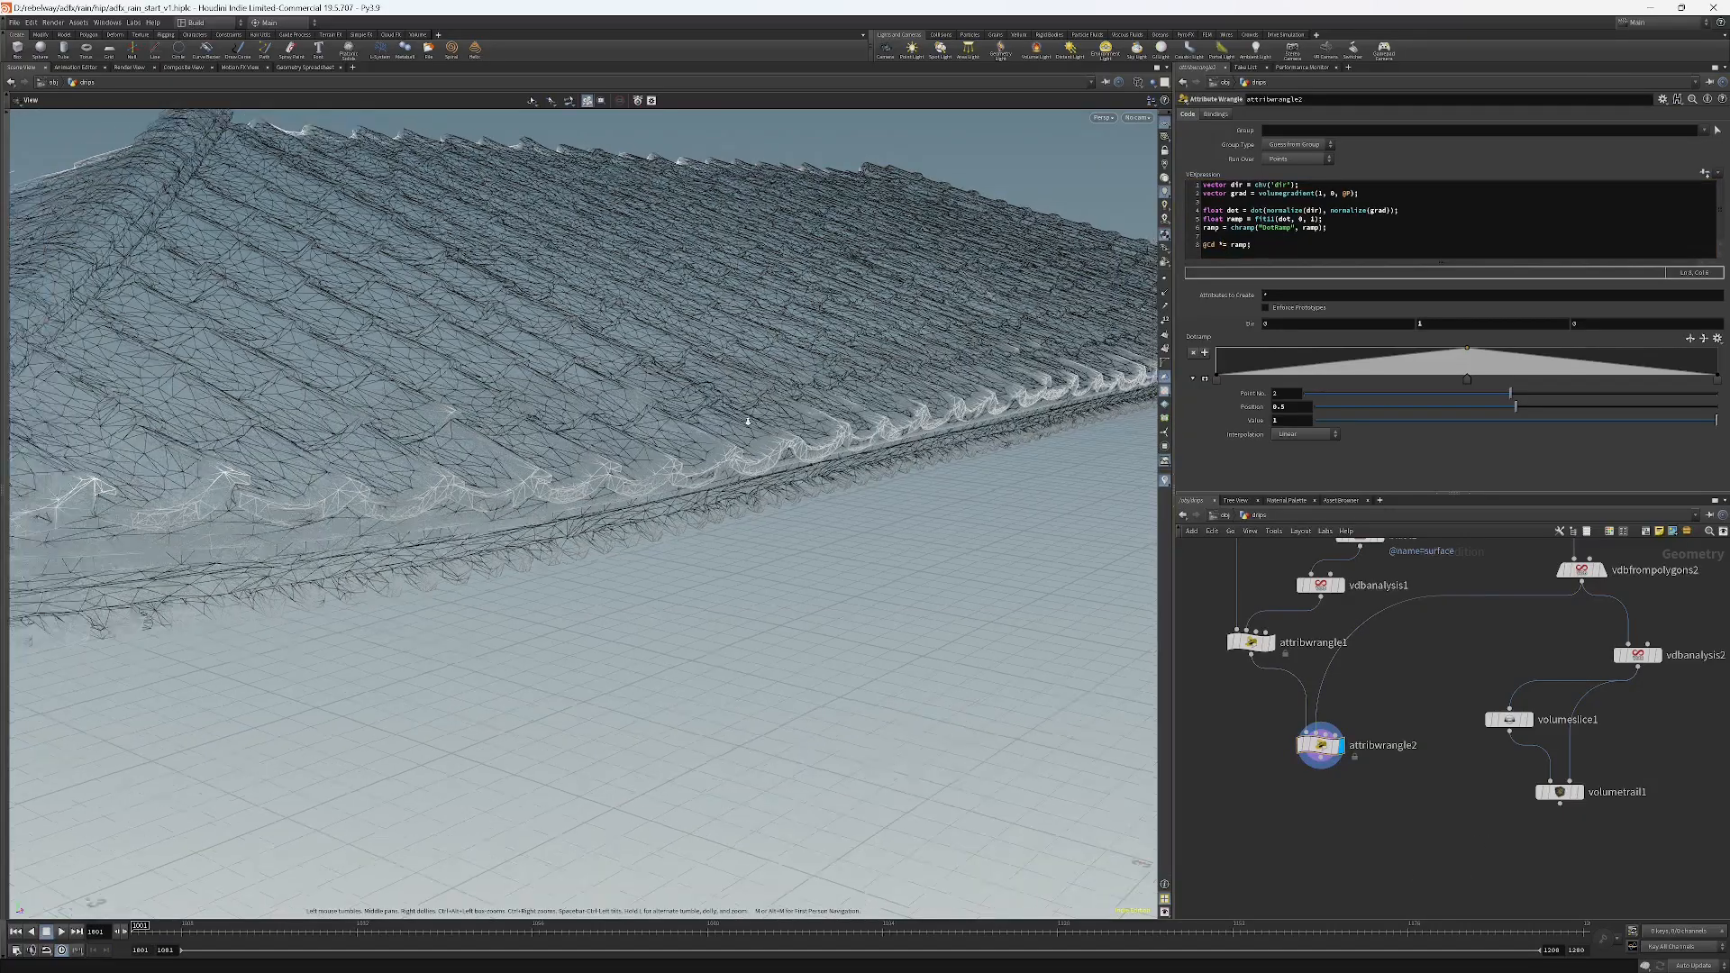
left_click_drag(753, 417, 797, 497)
scroll(797, 497, "down", 5)
middle_click_drag(797, 496, 576, 674)
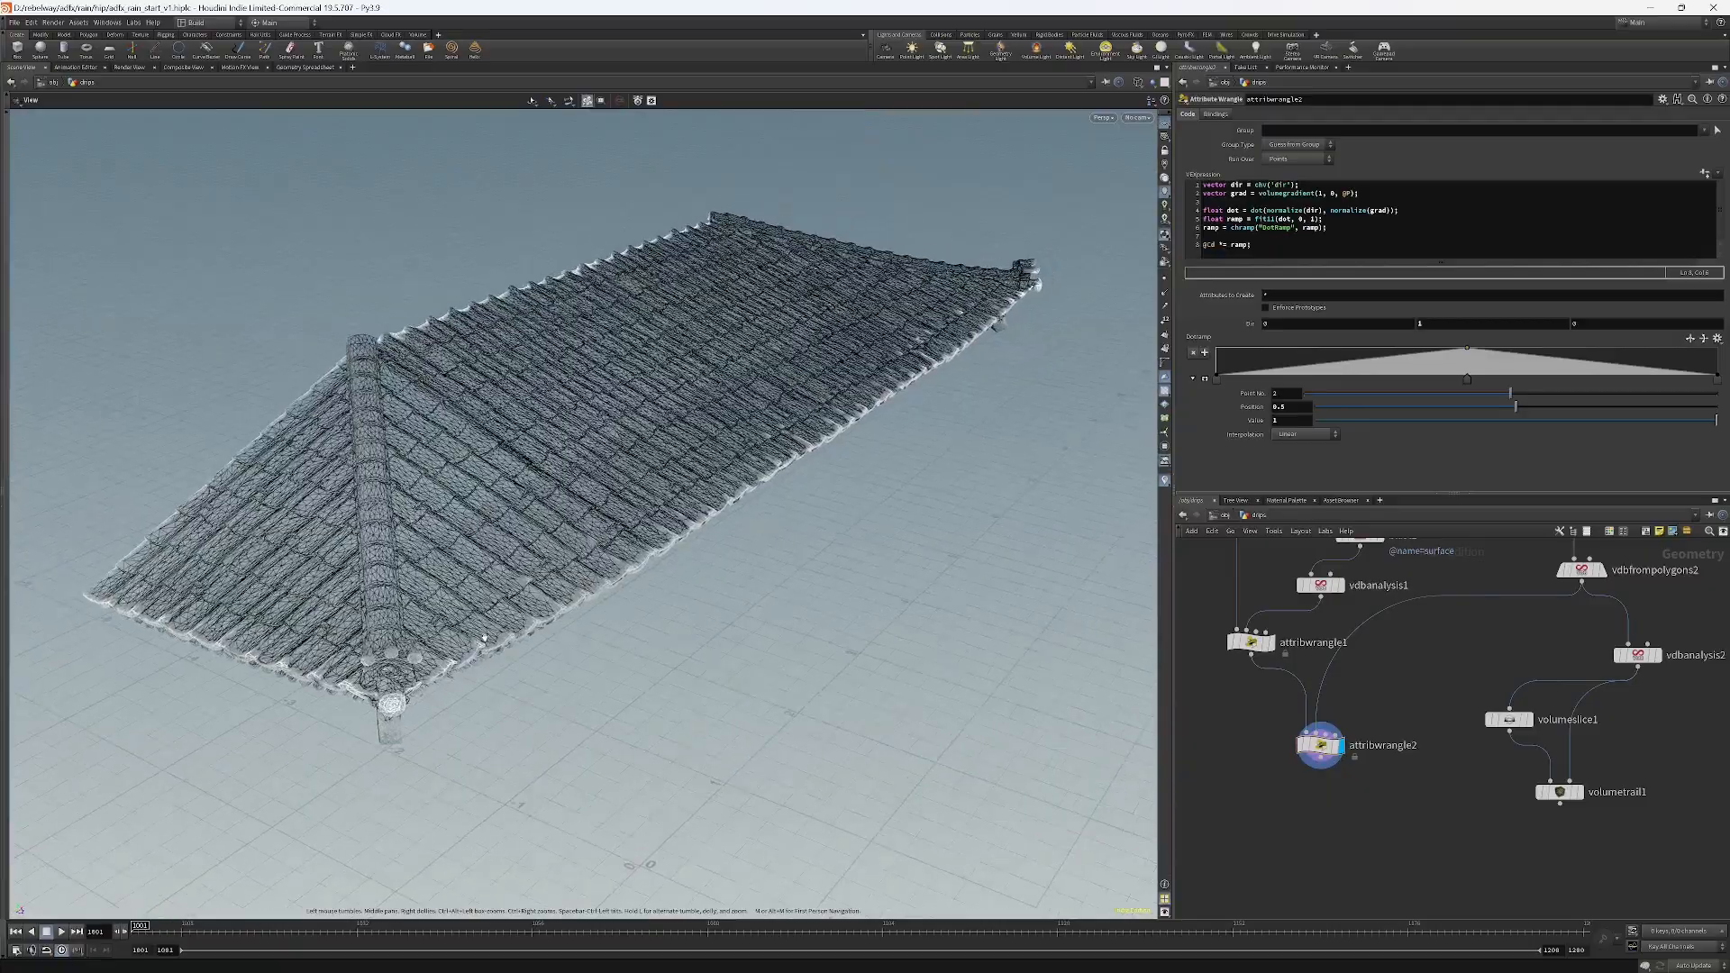
left_click_drag(576, 674, 637, 404)
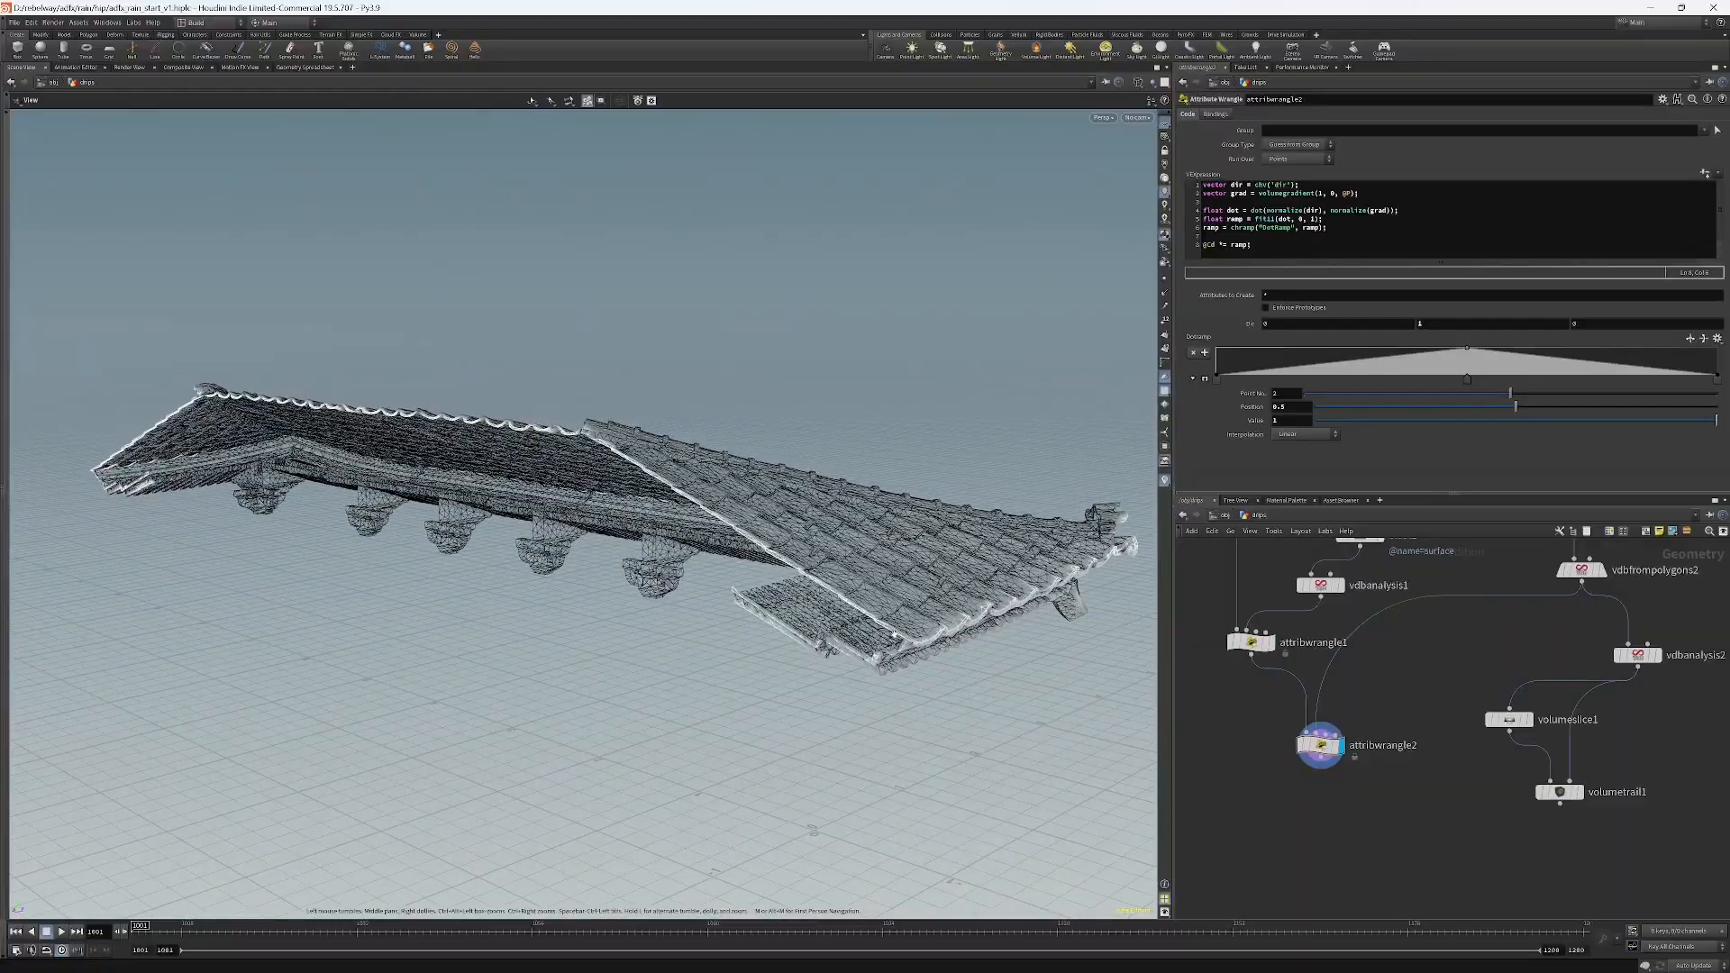
Add a Clip node, connect attribwrangle2's output into it, and set clip1 as the displayed node.
mouse_move(470, 422)
left_mouse_down()
mouse_move(309, 428)
mouse_move(368, 455)
mouse_move(459, 399)
left_mouse_up()
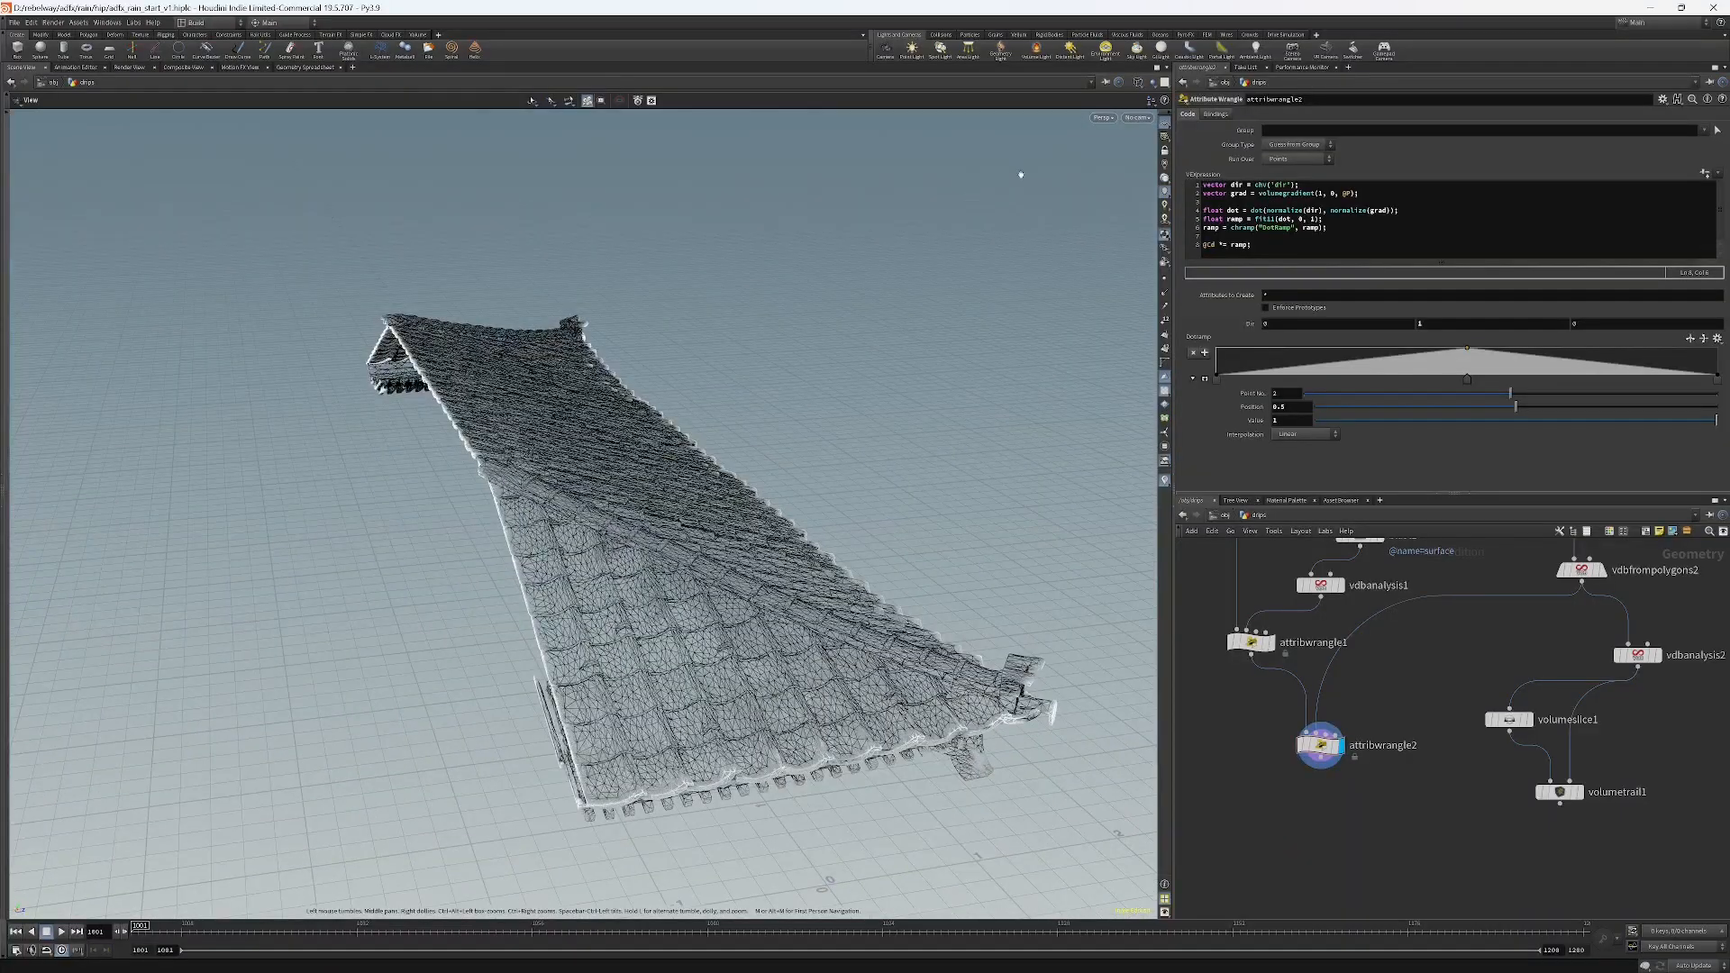
left_click(1137, 117)
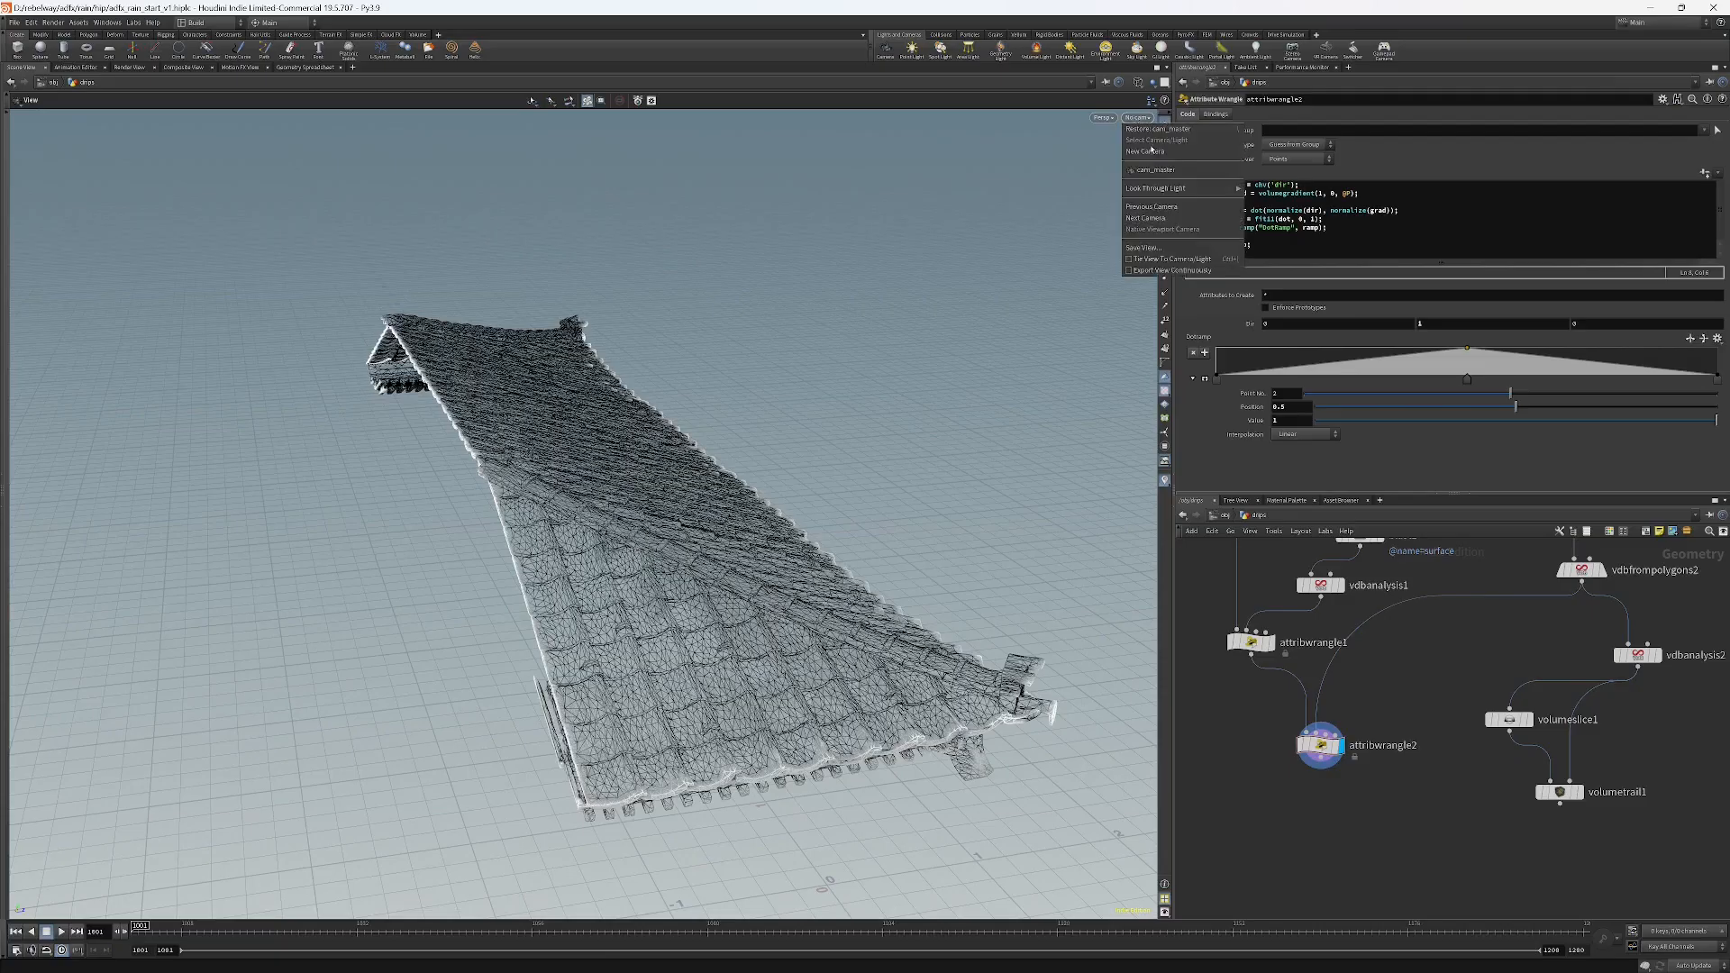
left_click(1140, 170)
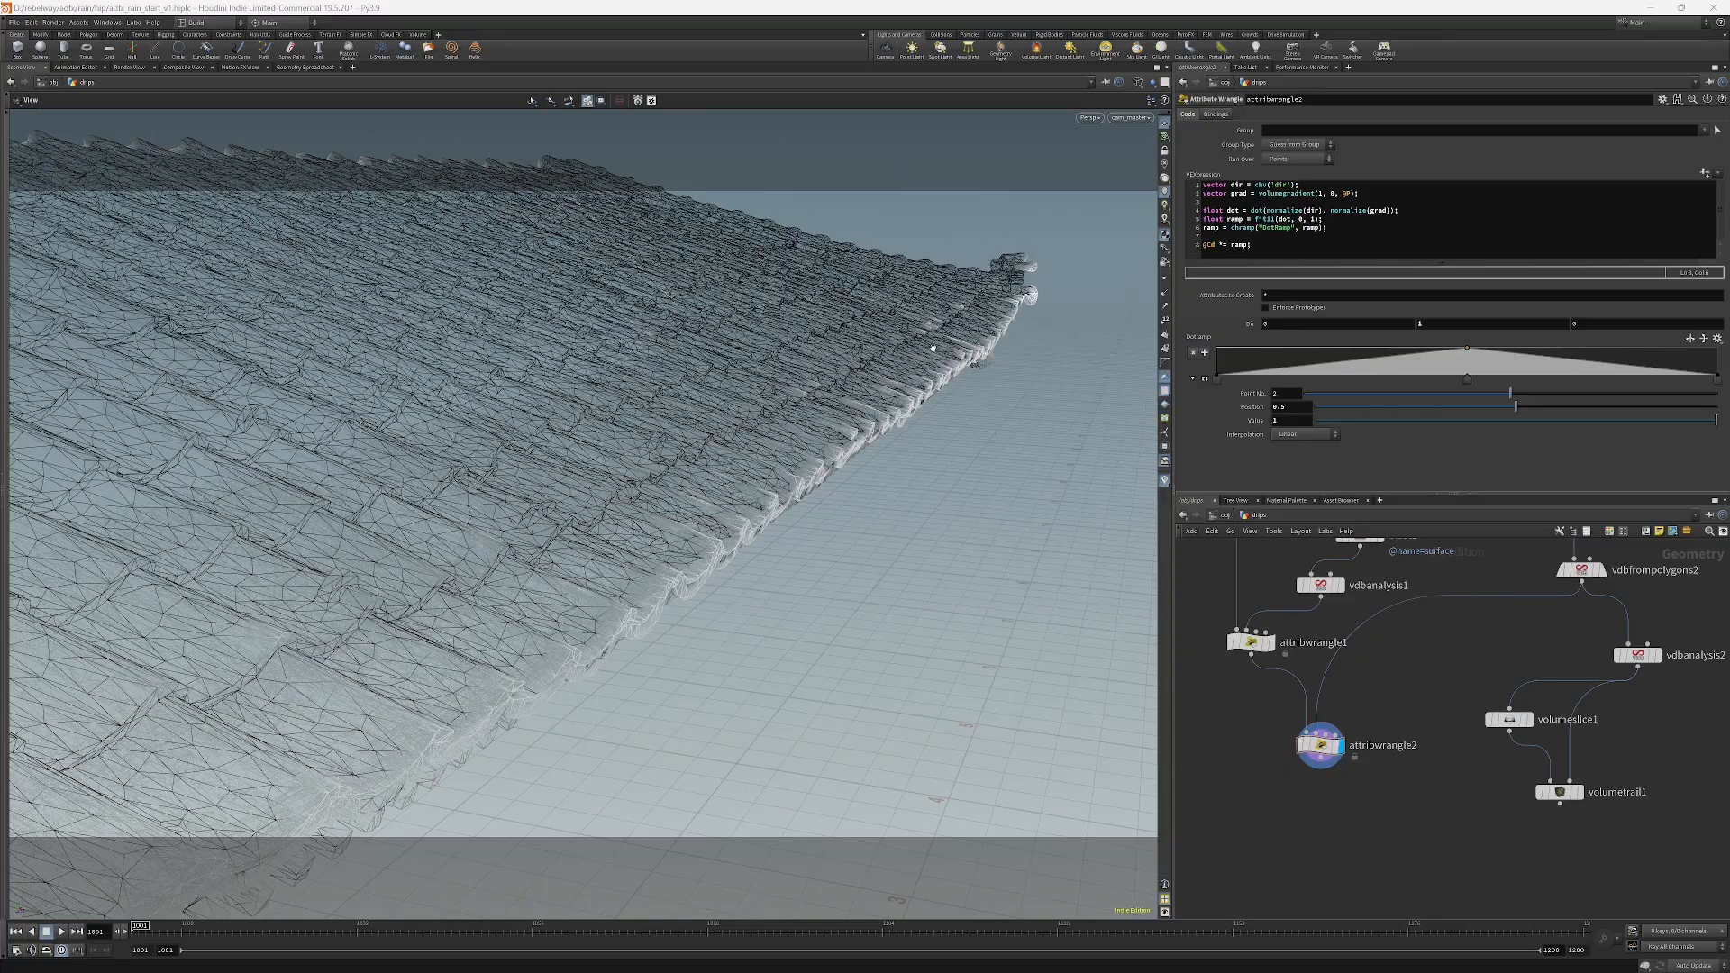
right_click_drag(933, 347, 583, 379)
left_click_drag(583, 378, 1274, 772)
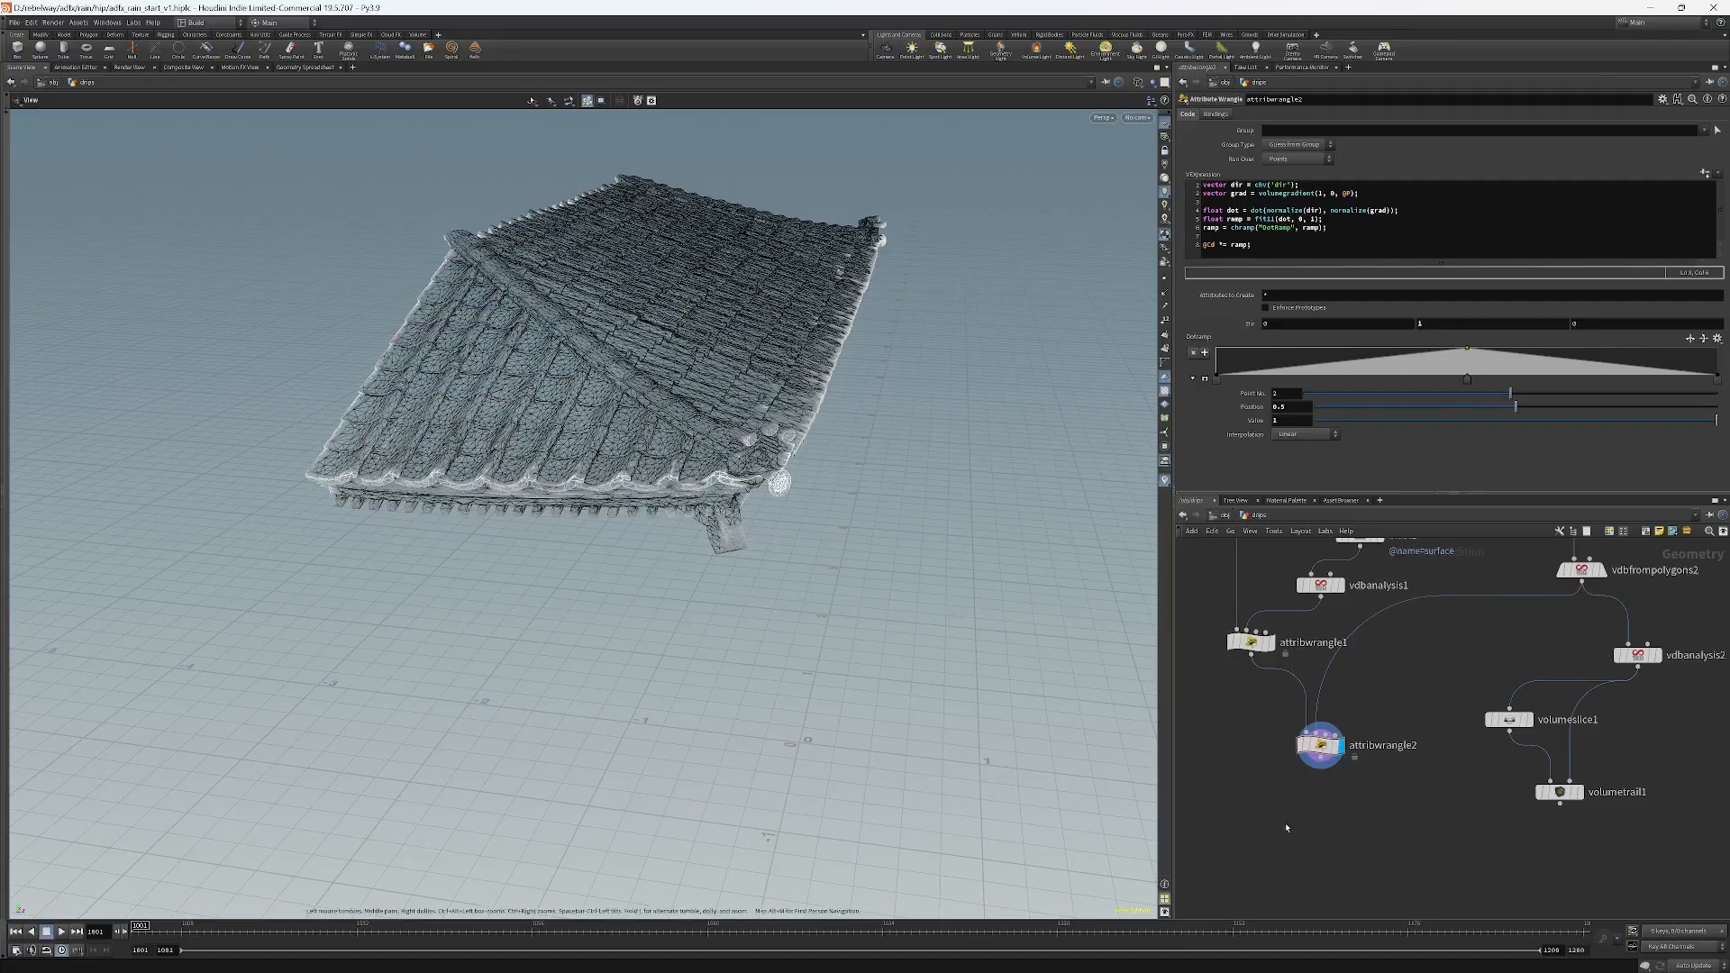
key("Tab")
type("cle")
key("Escape")
key("Tab")
type("clip")
key("Return")
left_click(1287, 827)
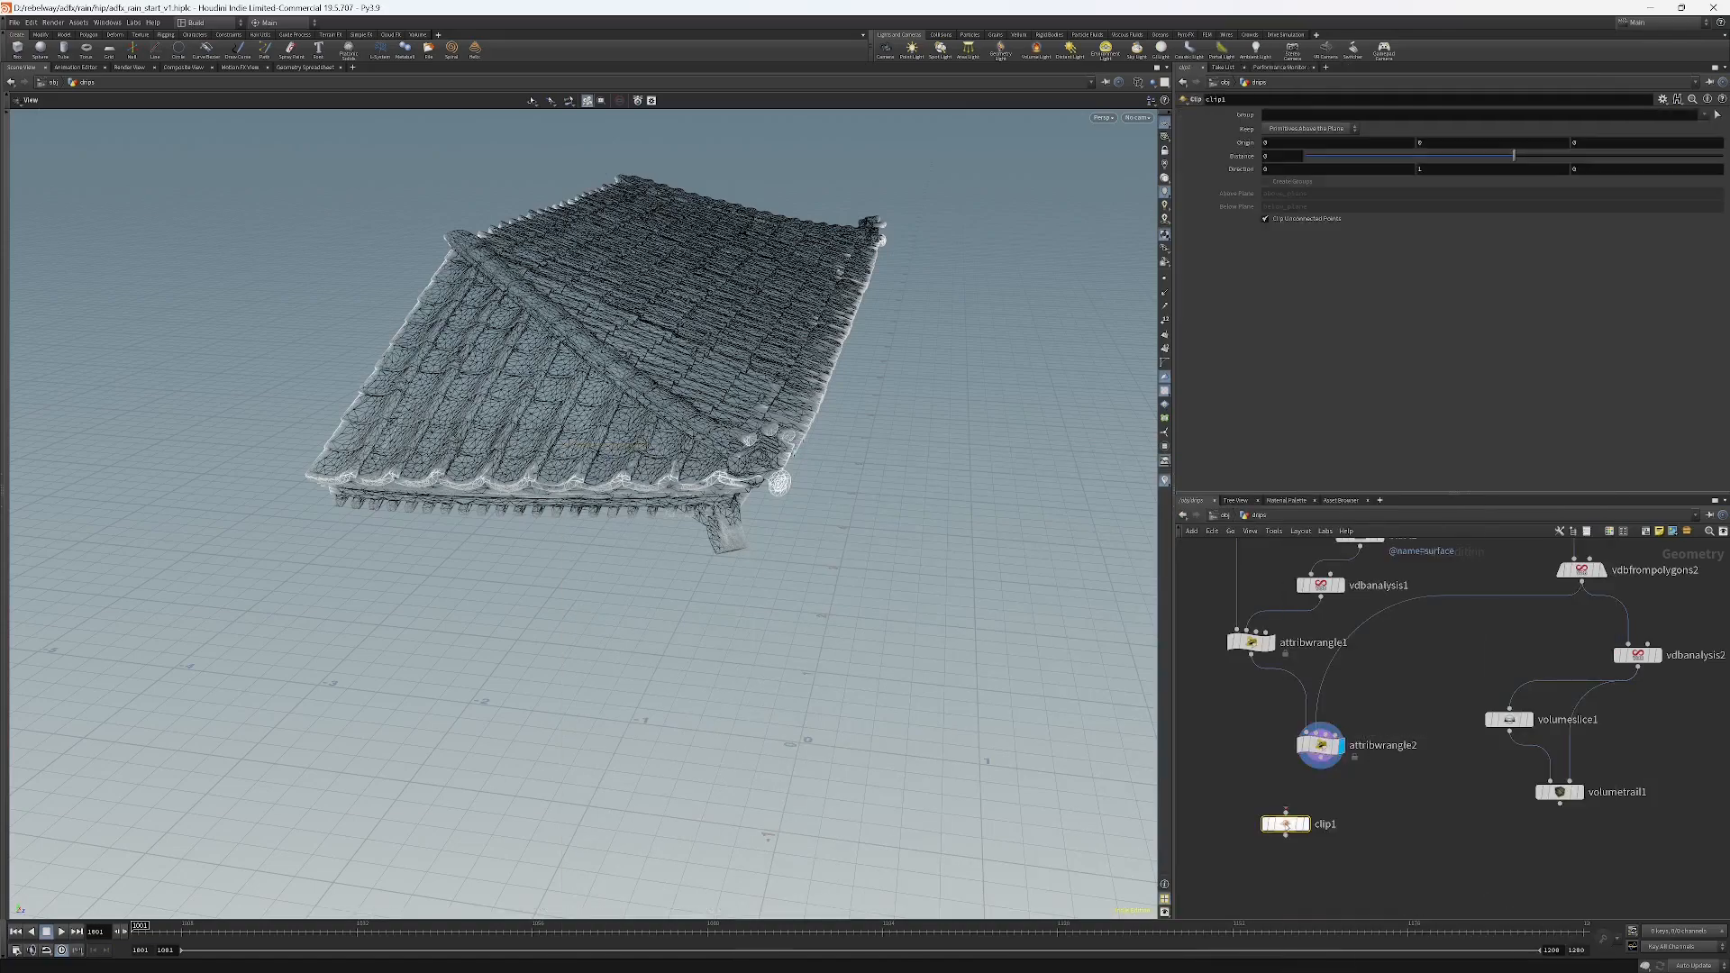
left_click(1321, 758)
left_click(1286, 813)
left_click(1305, 824)
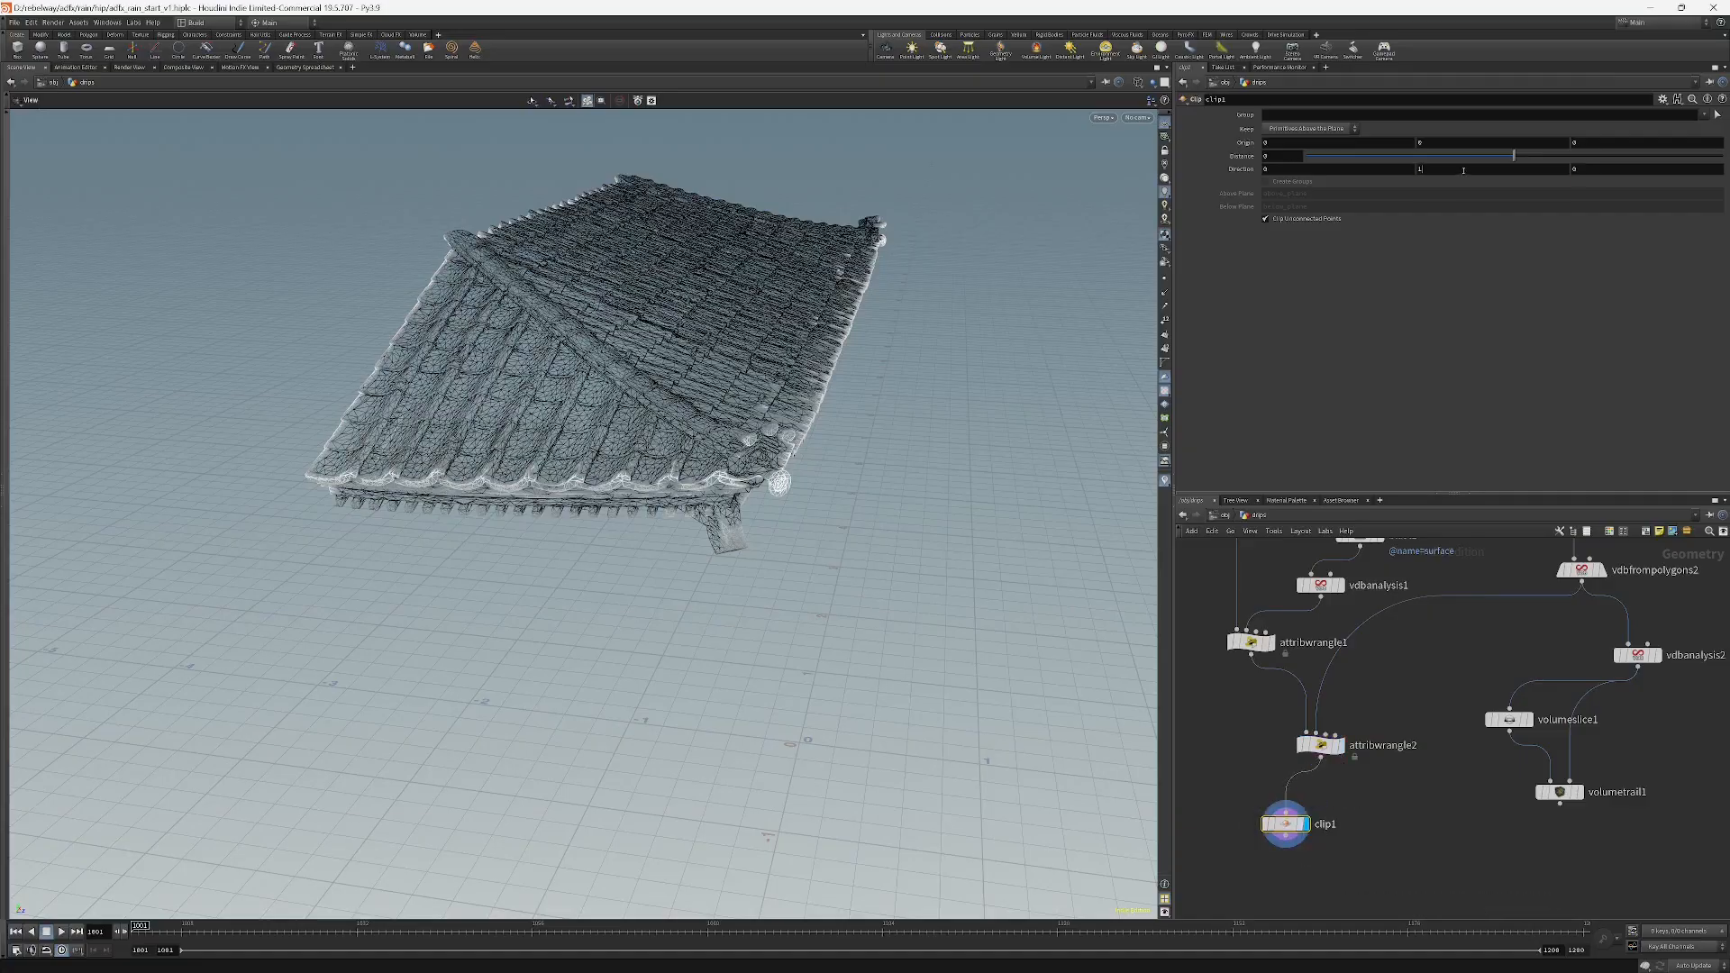
Set clip1's direction to 0, 0, 1 and its distance to about -1.88, then review the clipped roof.
key("Tab")
type("1")
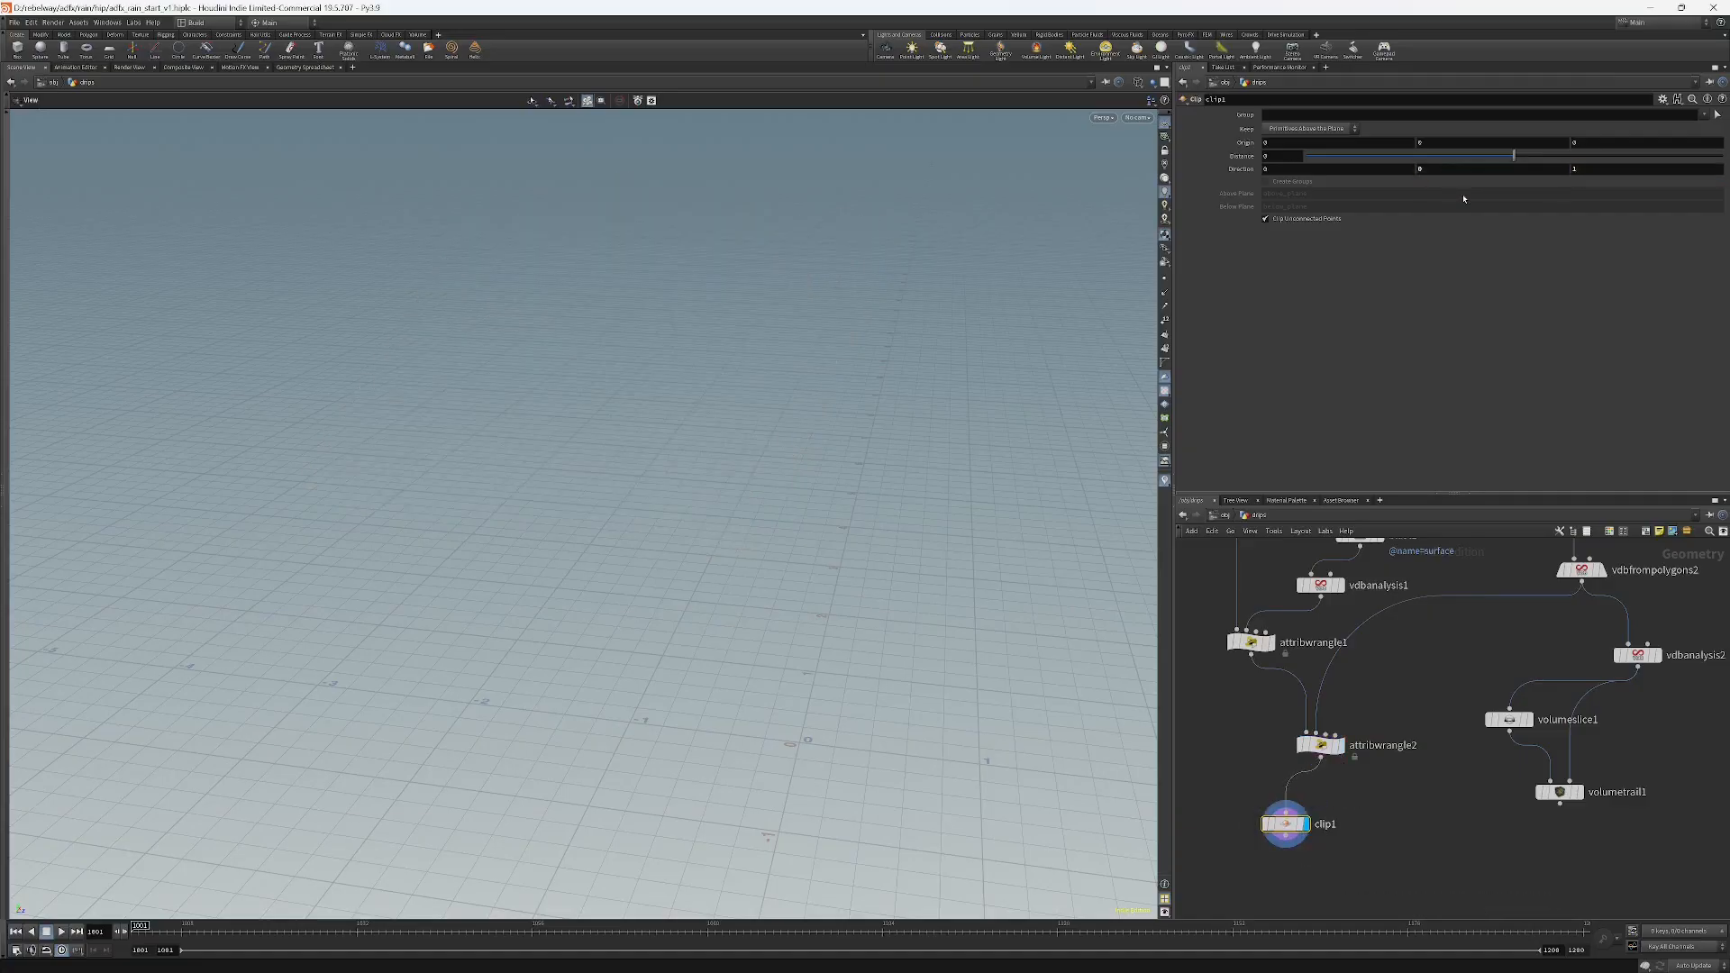
key("Return")
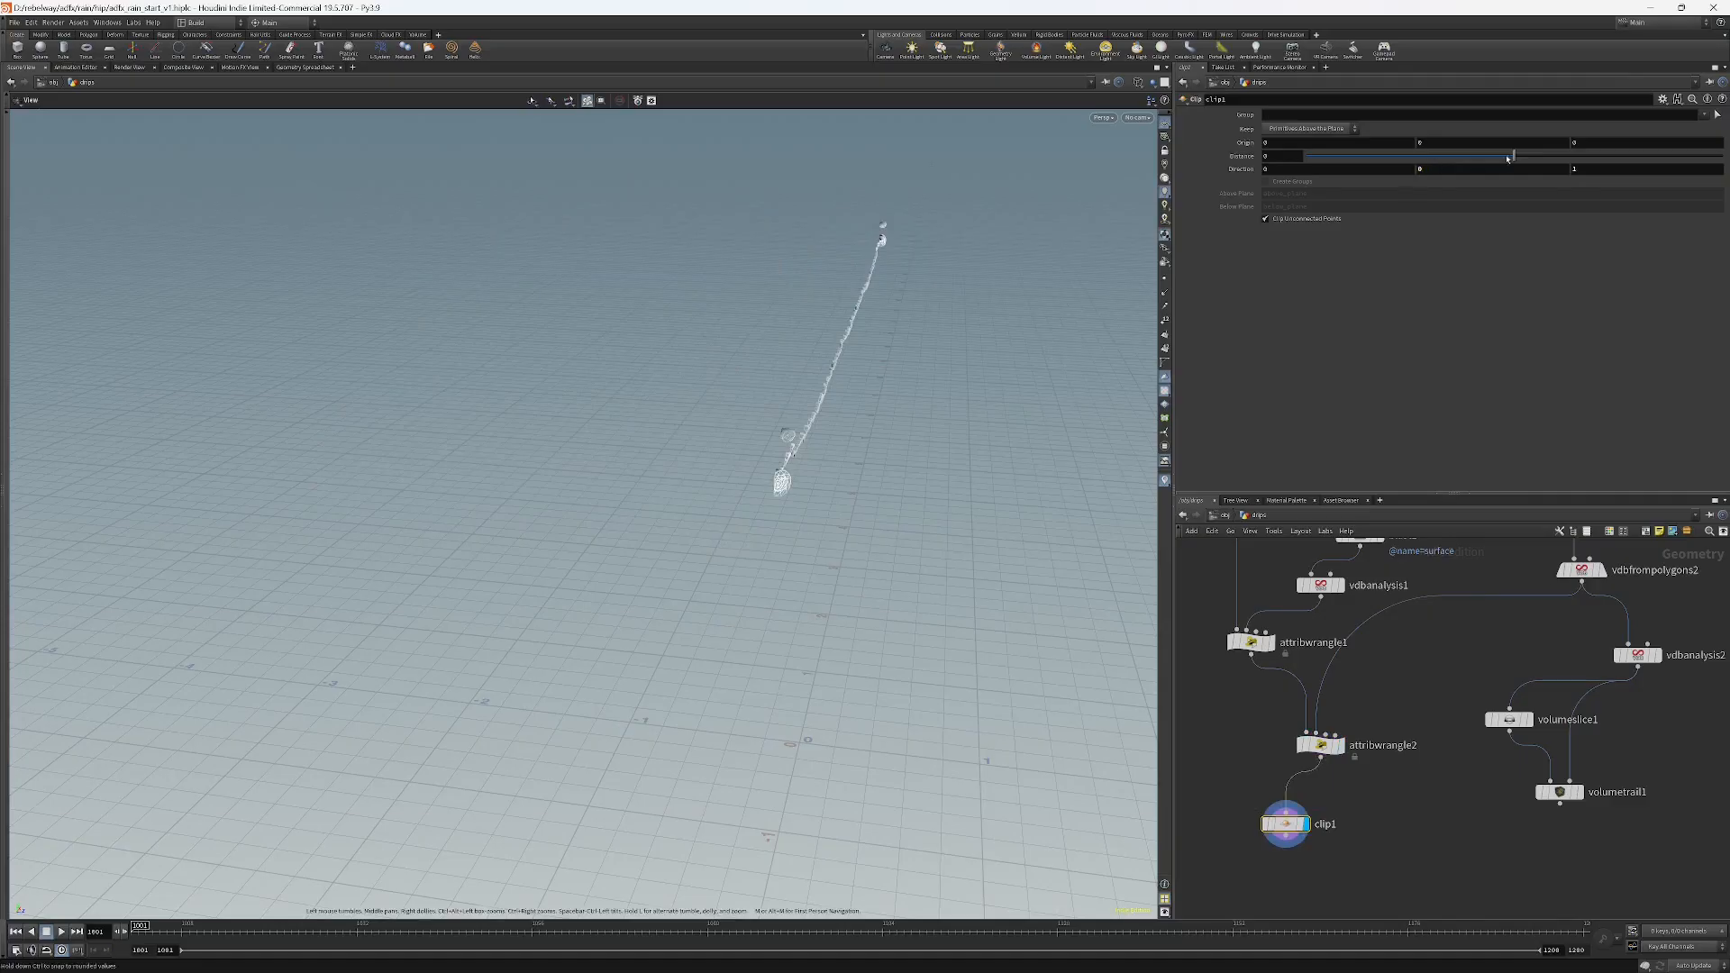
left_click_drag(1514, 156, 1437, 168)
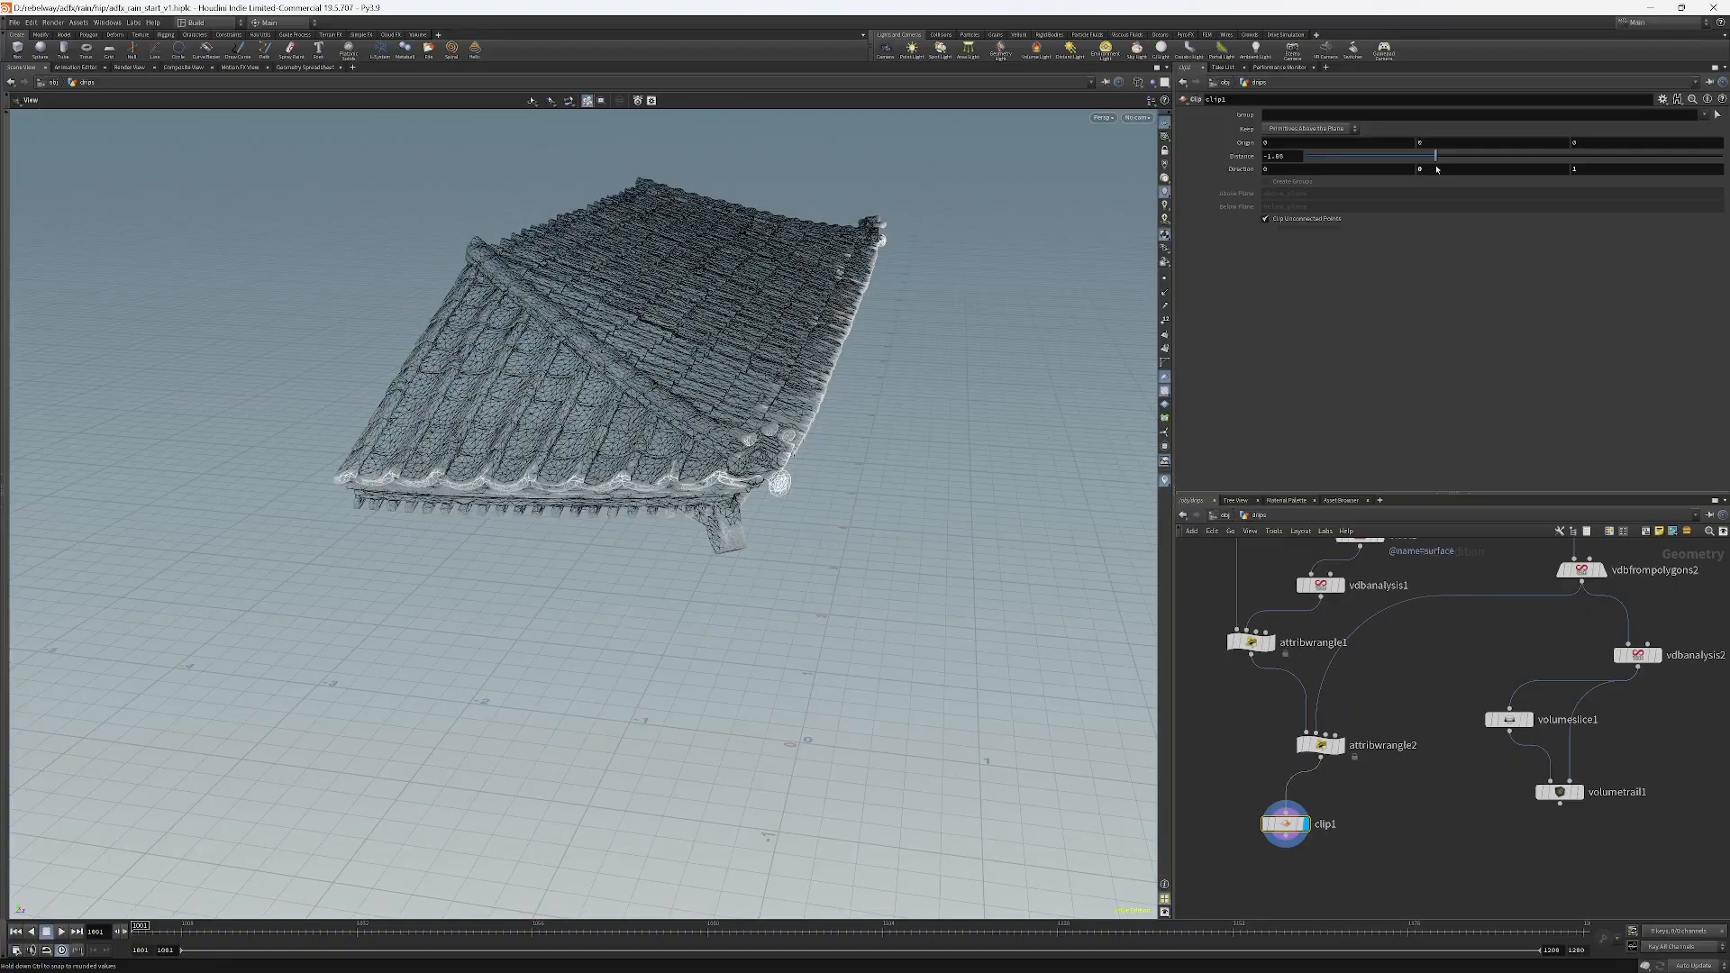
left_click(1137, 117)
left_click(1144, 170)
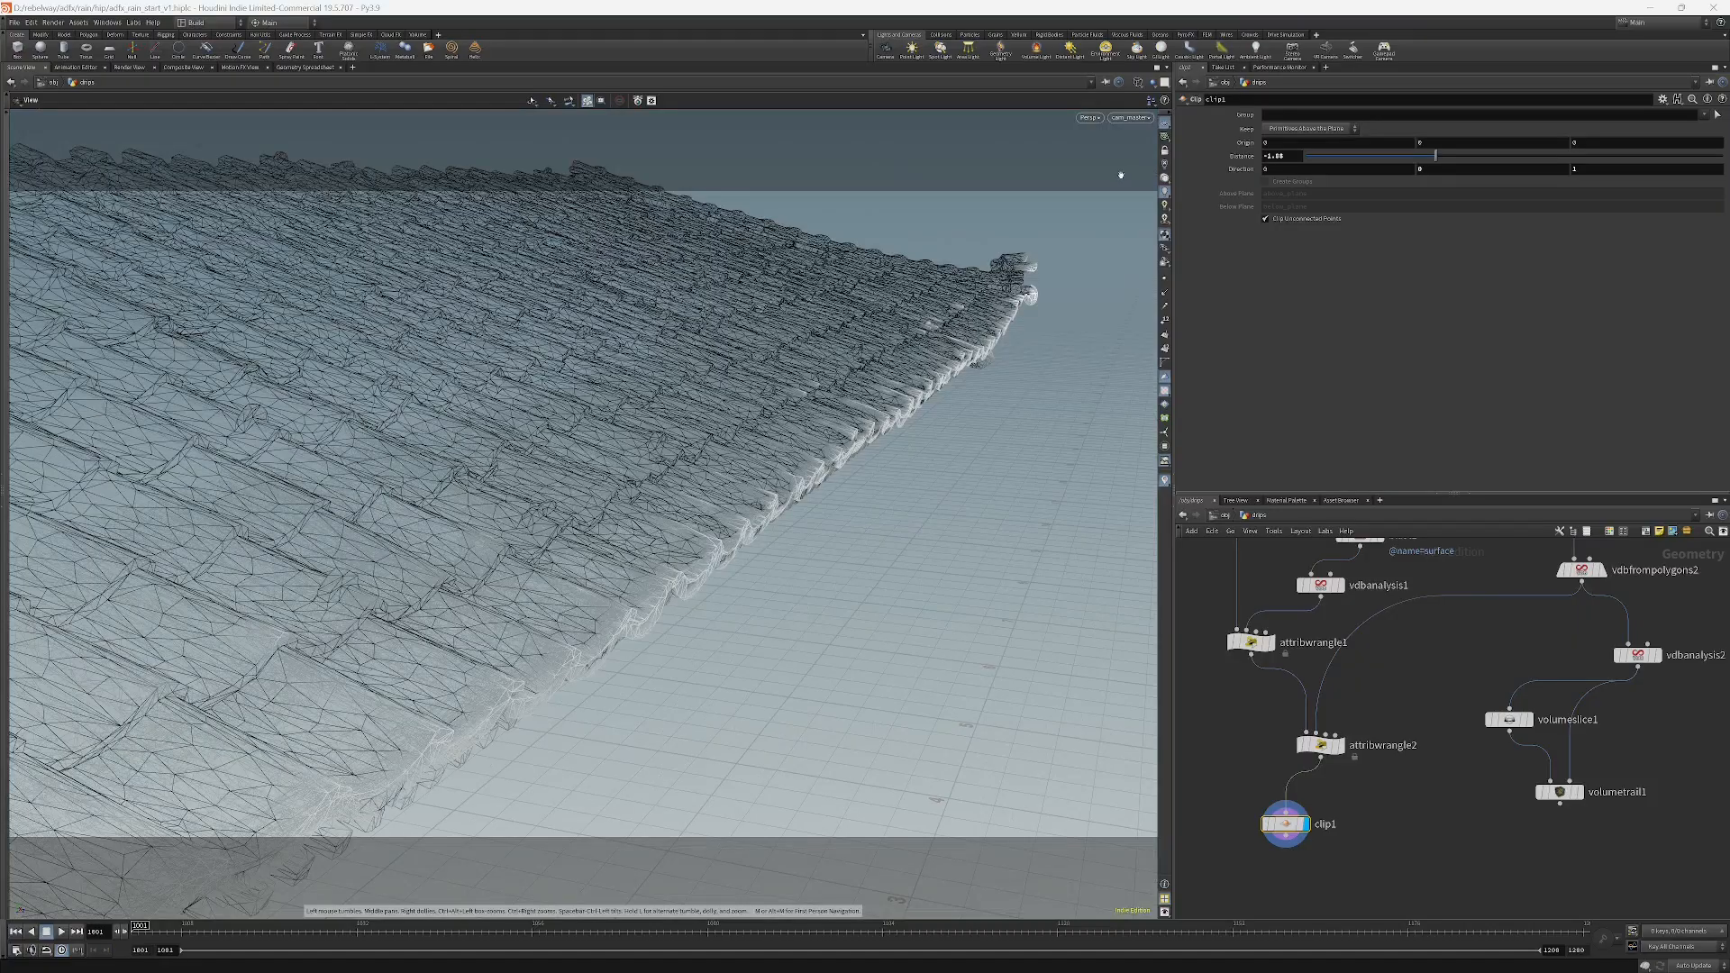
left_click_drag(731, 200, 569, 359)
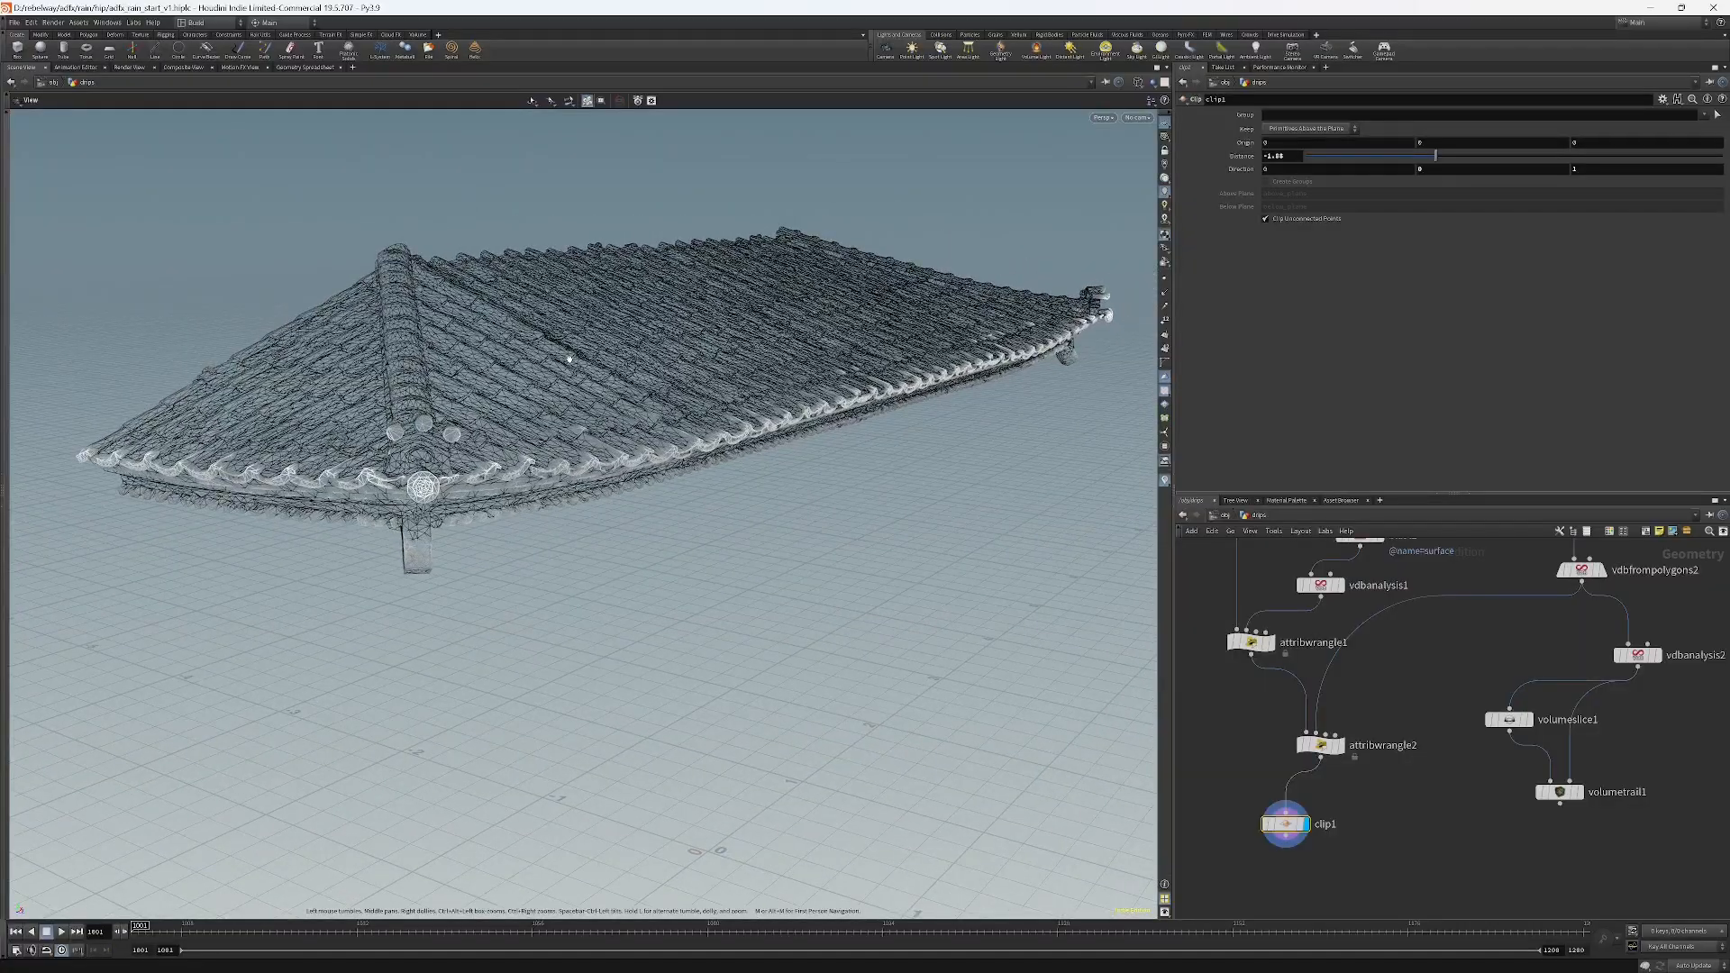